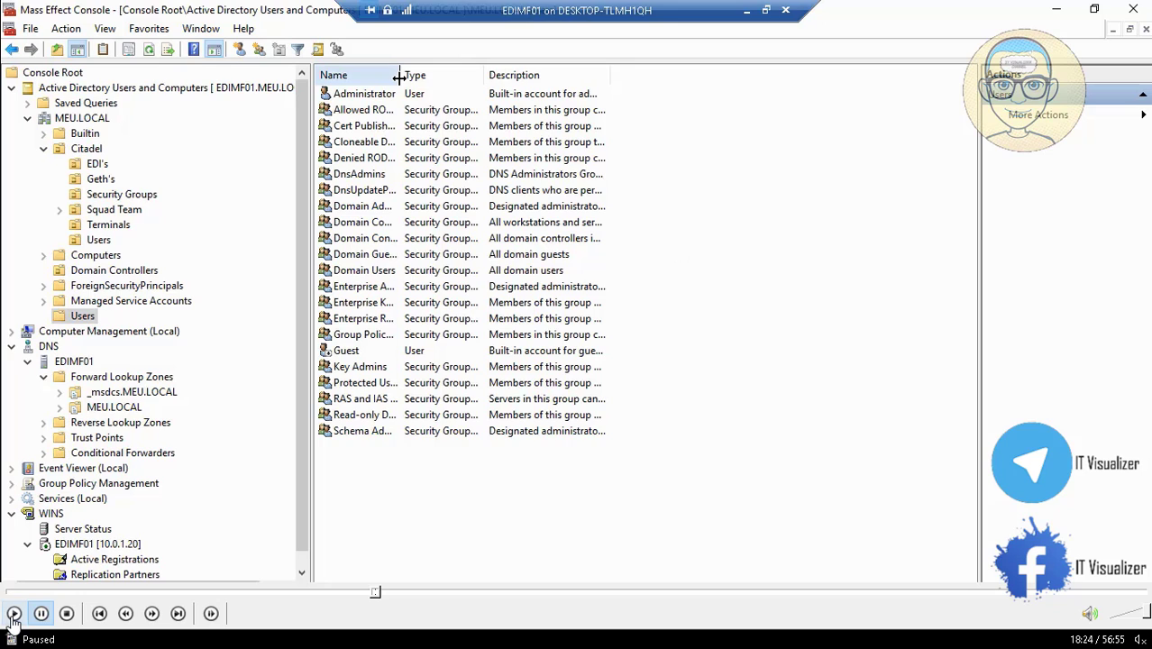
- Add the MEU_IT group to the Domain Admins members and apply the change
key("space")
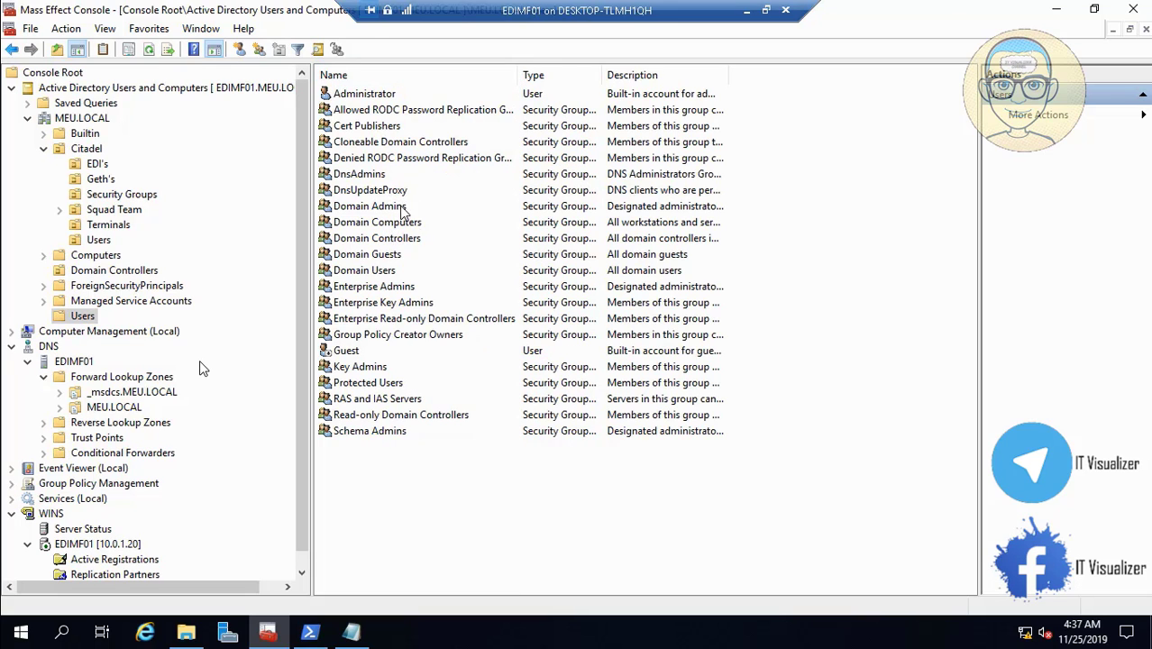
double_click(403, 207)
left_click(480, 155)
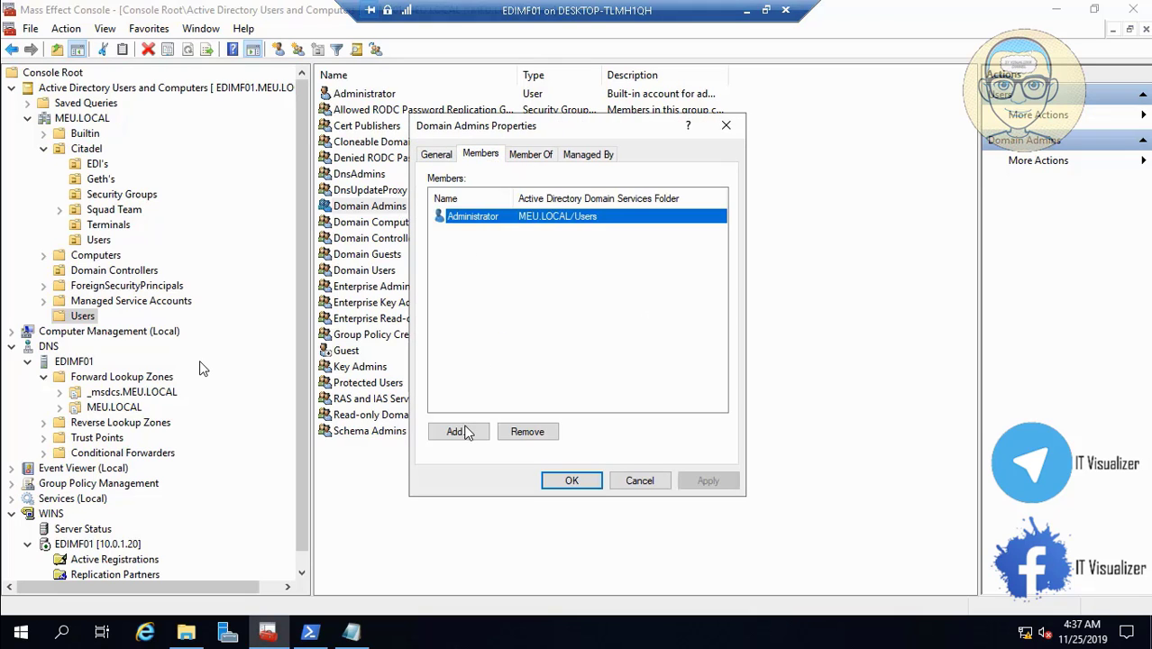
left_click(467, 435)
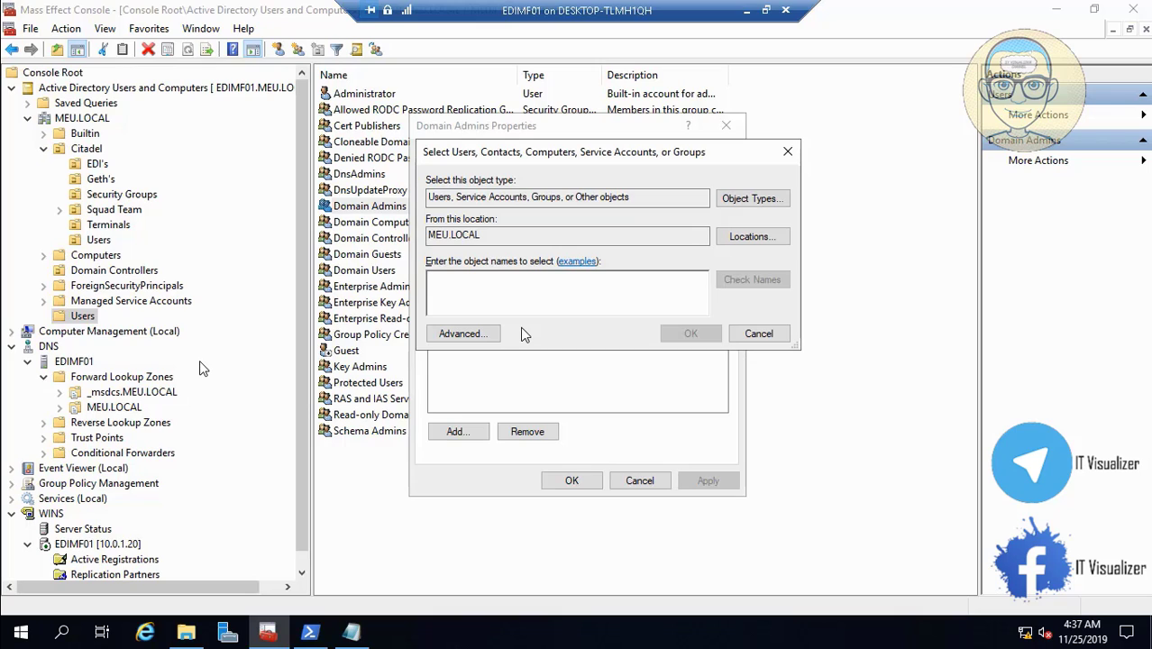
type("MEU")
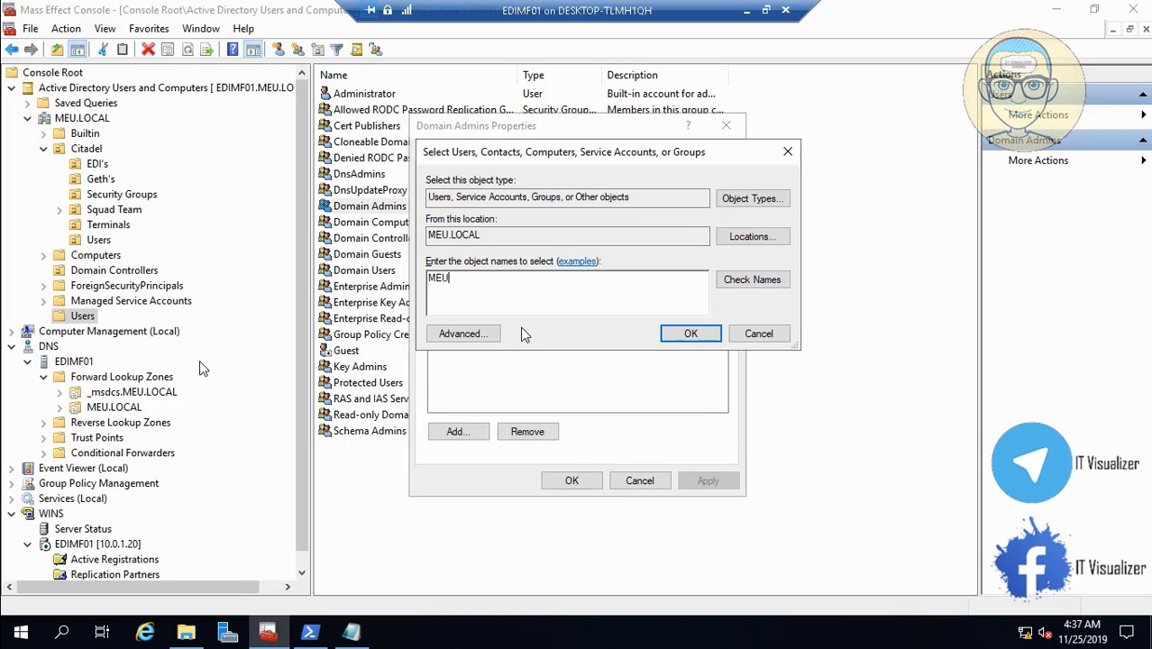
type("_IT")
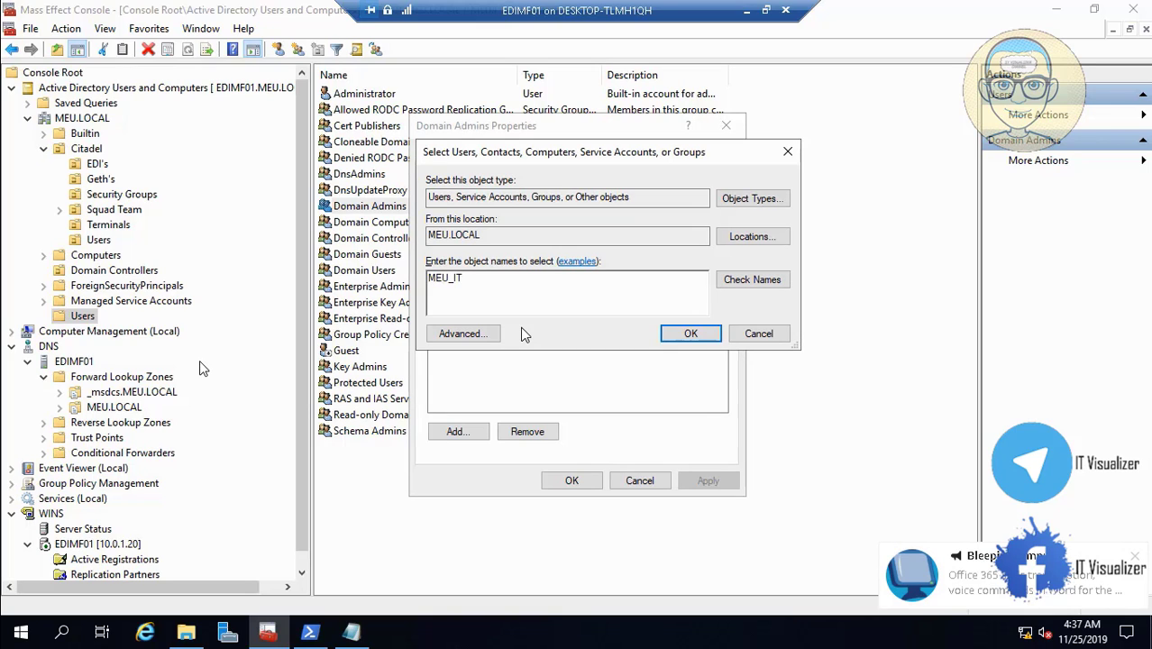
left_click(754, 280)
left_click(690, 335)
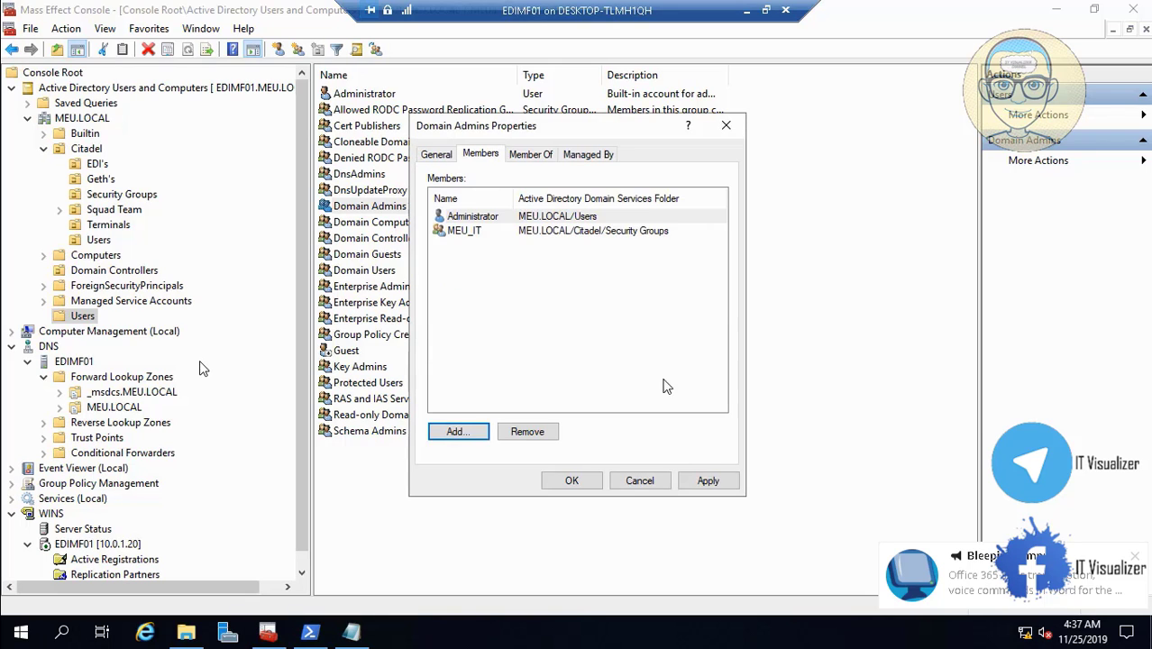
left_click(707, 480)
left_click(572, 481)
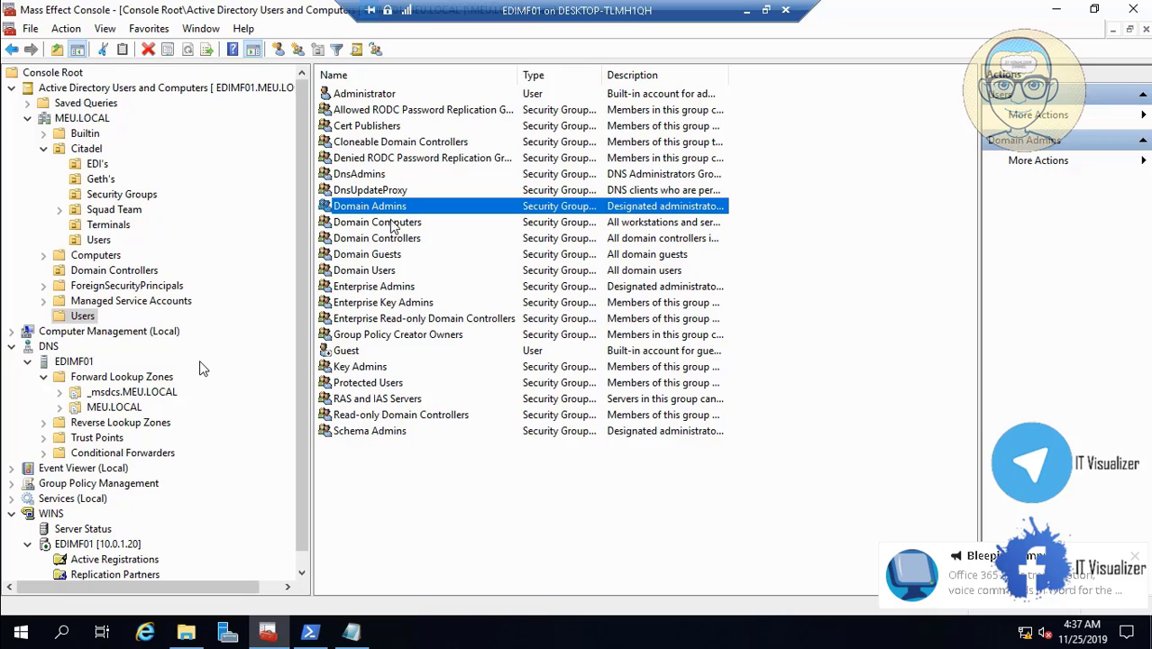
- Add MEU_IT, resolved from 'ME', to the Enterprise Admins members and apply
double_click(387, 286)
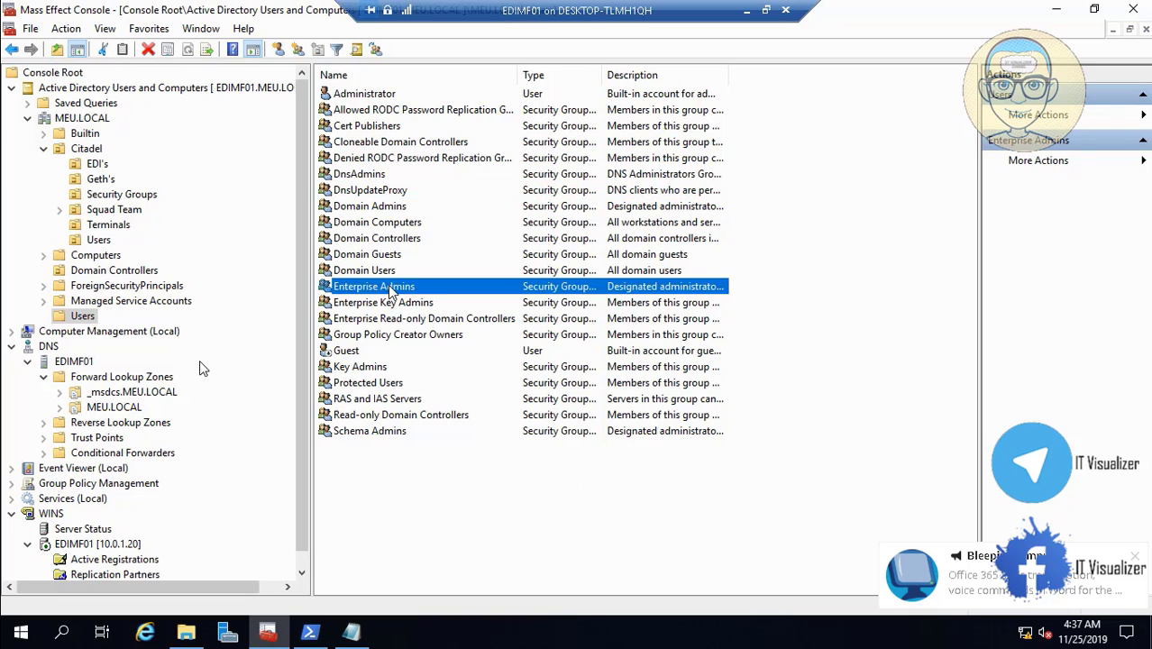
left_click(479, 155)
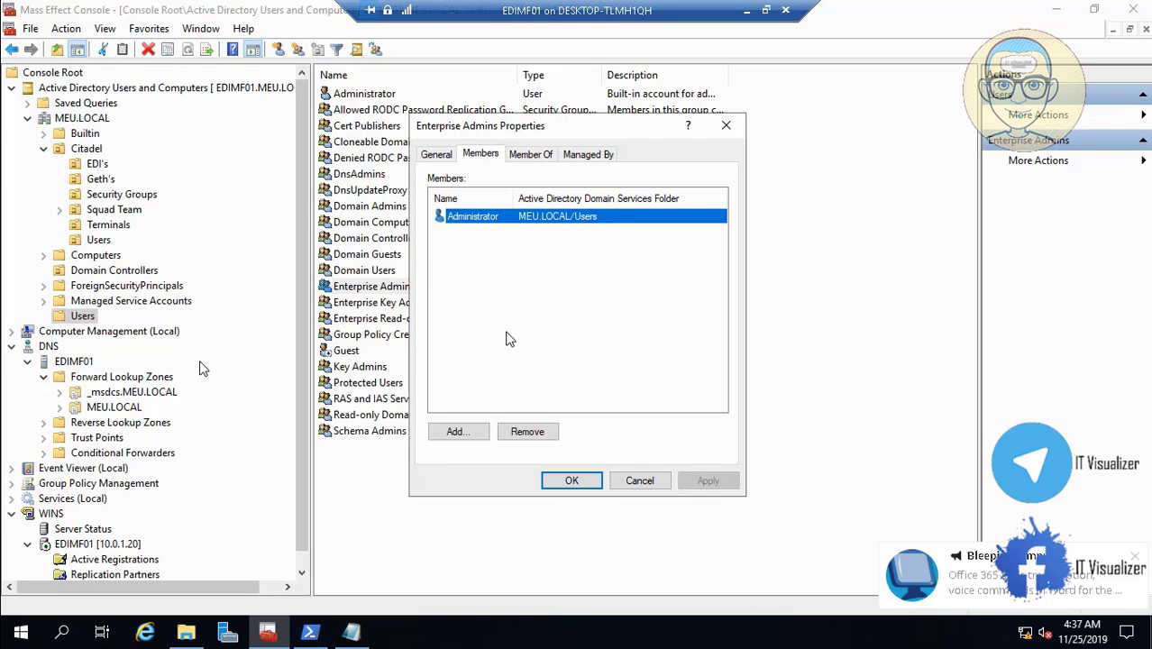
left_click(459, 433)
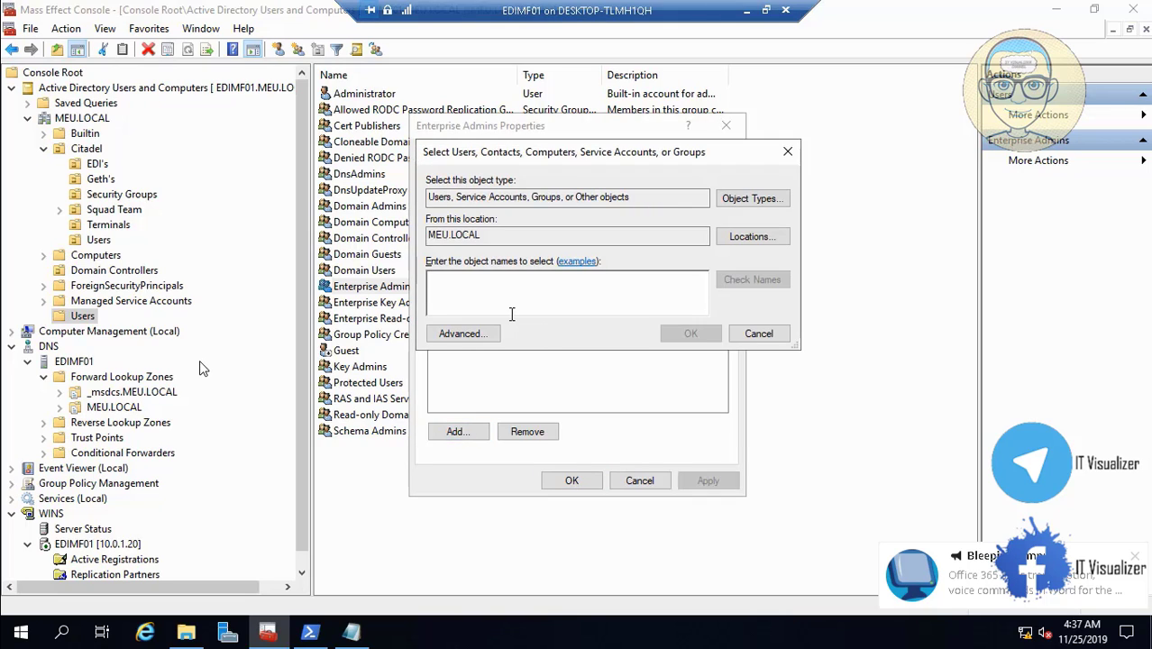
type("MEU_IT")
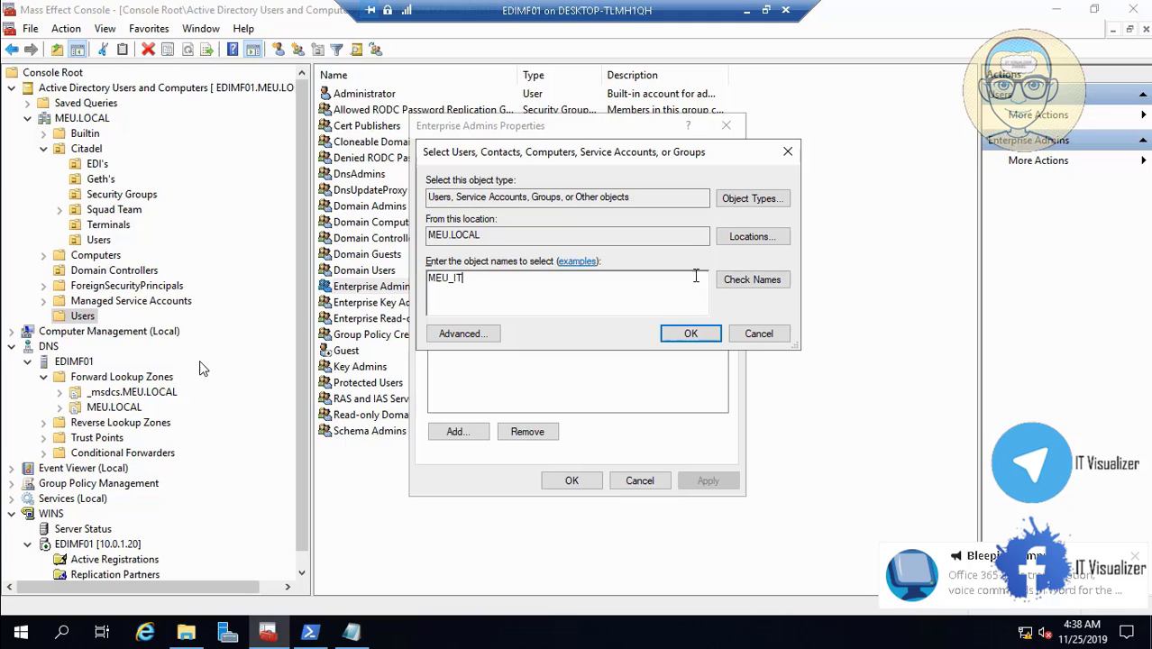
left_click(751, 279)
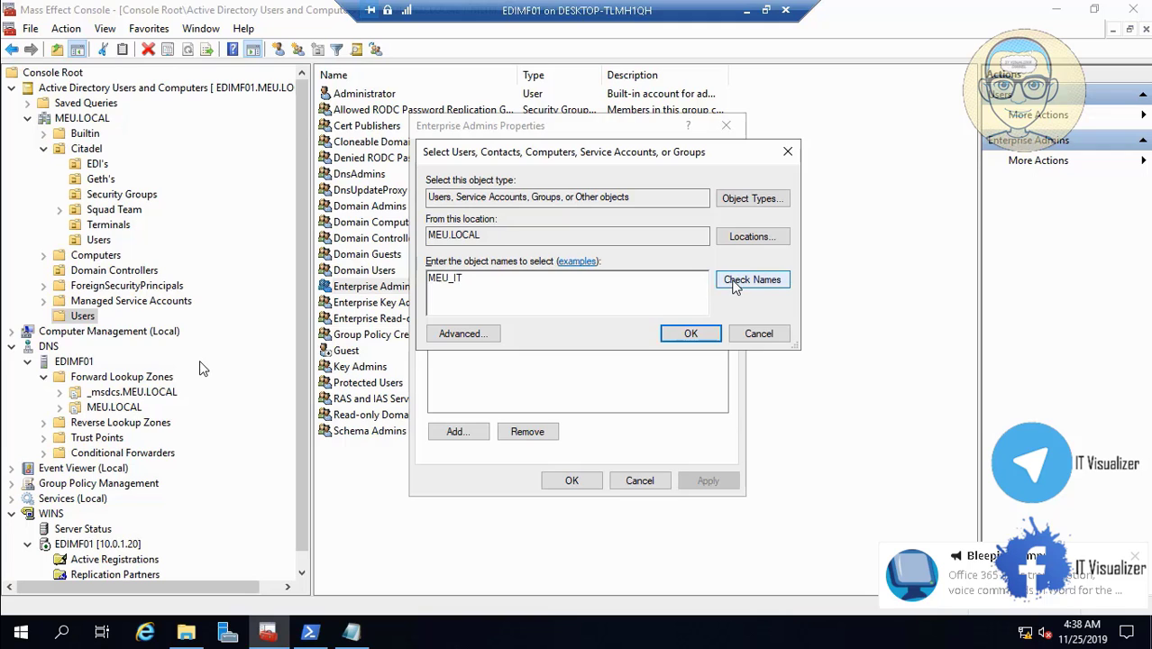
left_click(690, 334)
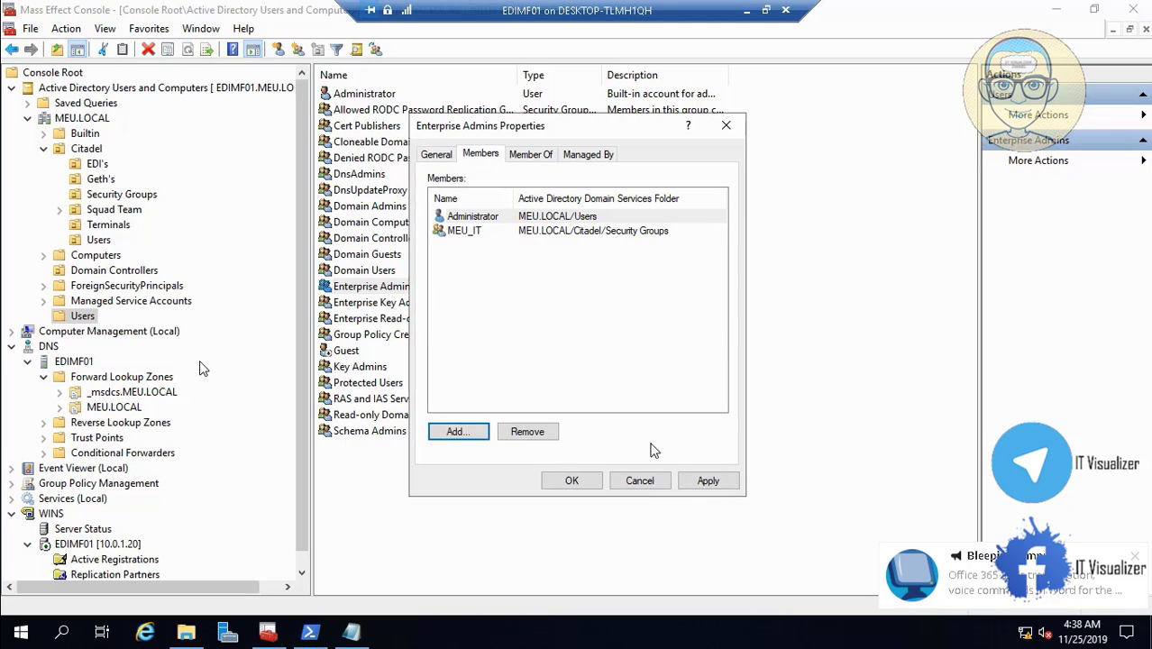
left_click(707, 481)
left_click(568, 484)
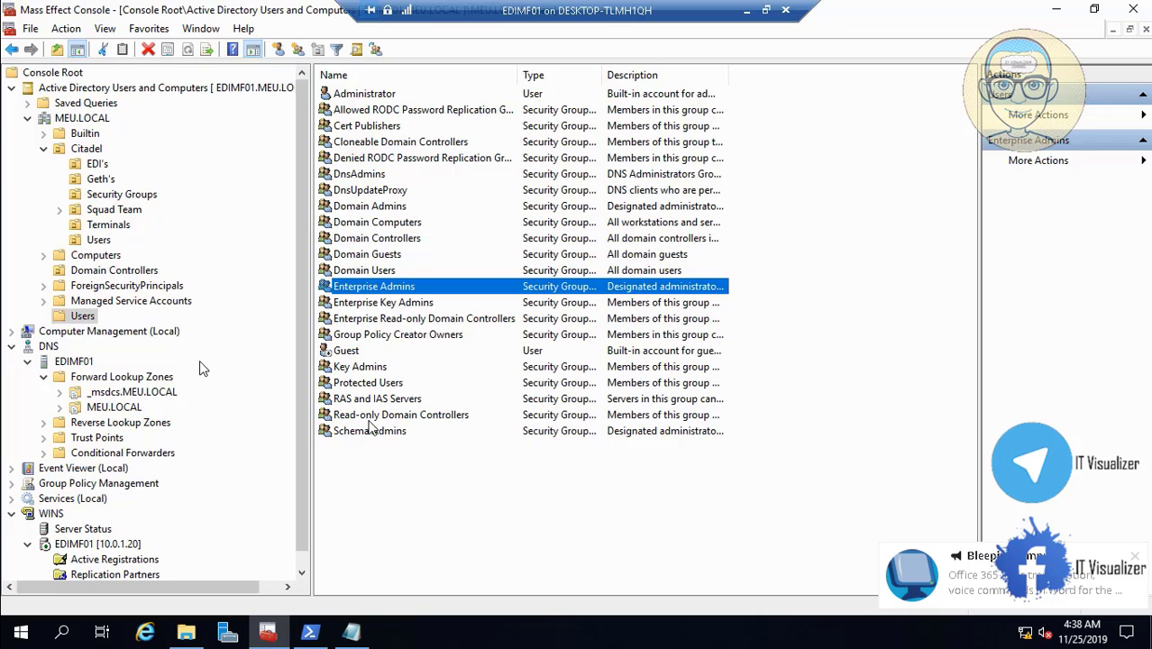
- Add the MEU_IT group to the Schema Admins members and apply the change
double_click(372, 431)
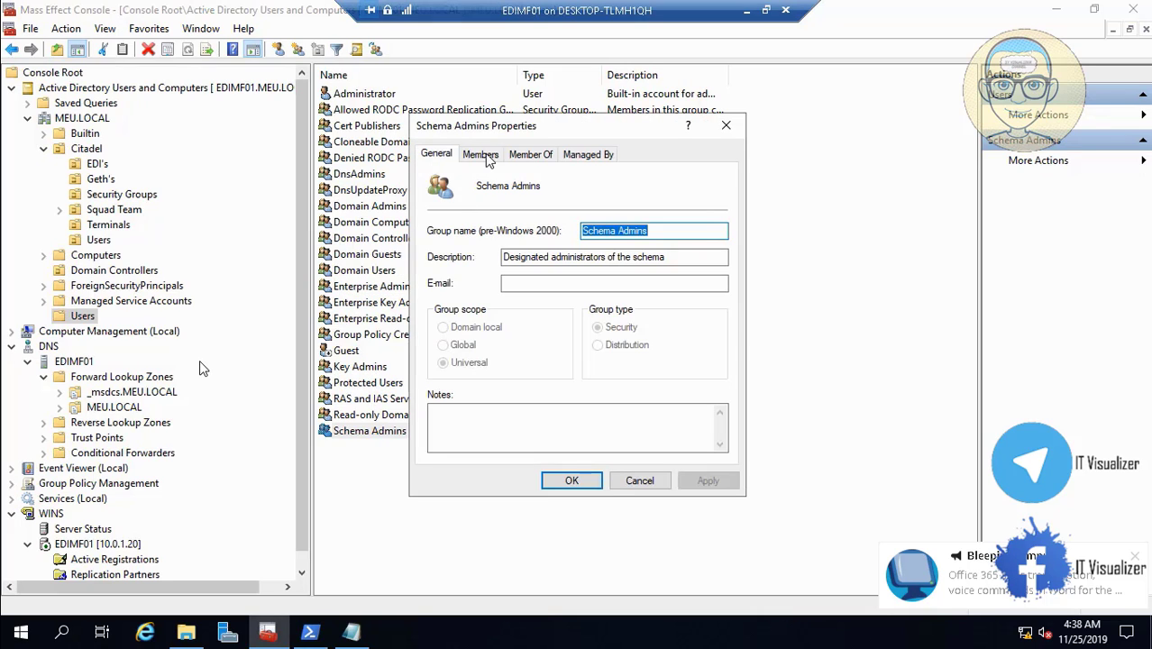
left_click(480, 154)
left_click(478, 432)
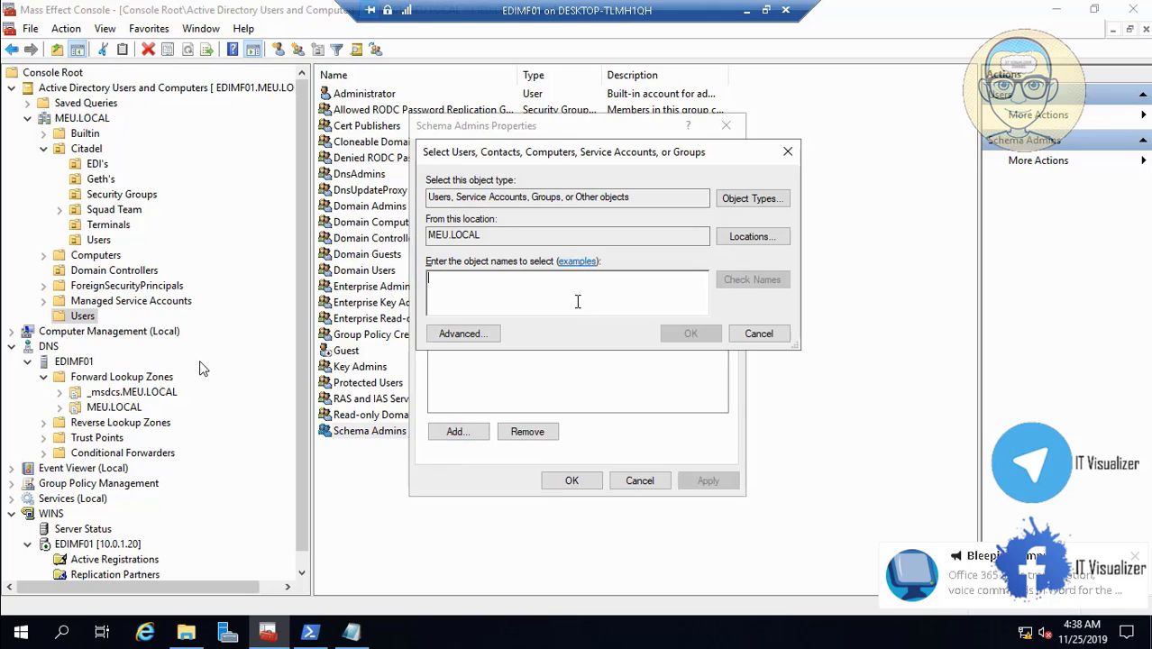
type("M")
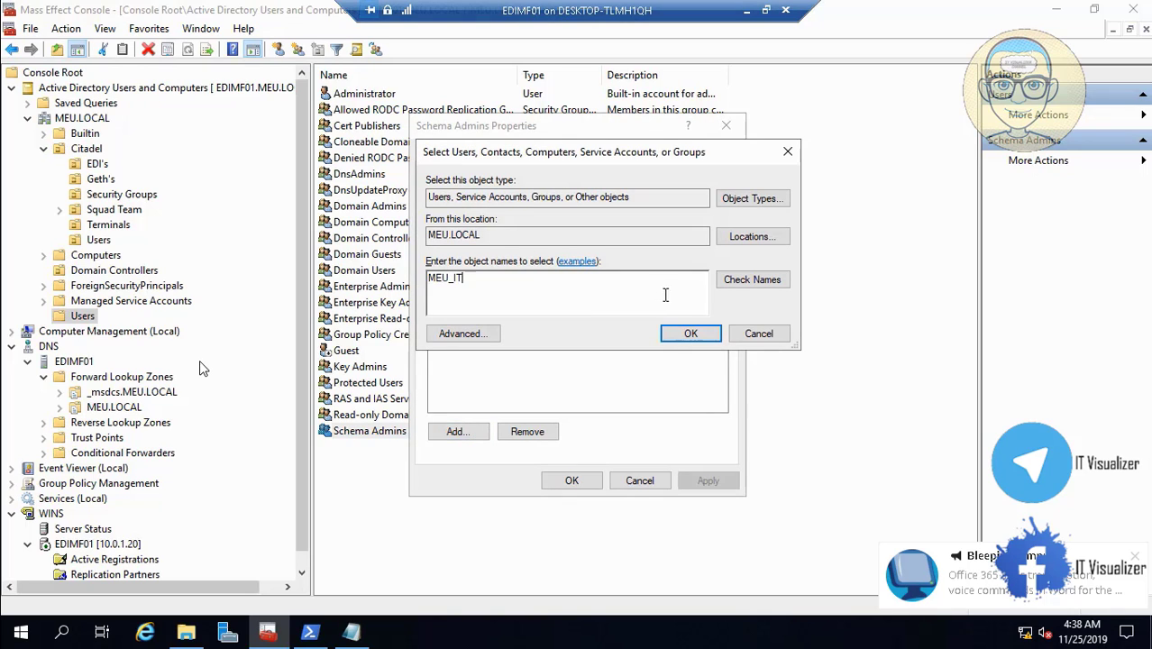
type("EU_IT")
left_click(735, 280)
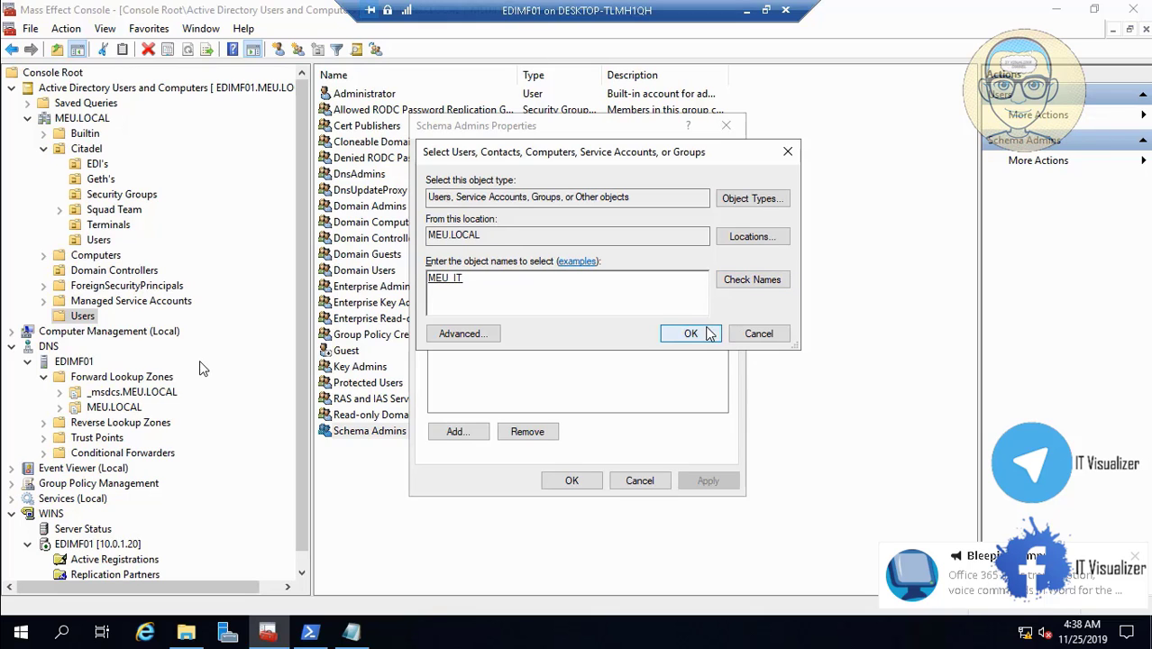
left_click(691, 333)
left_click(708, 480)
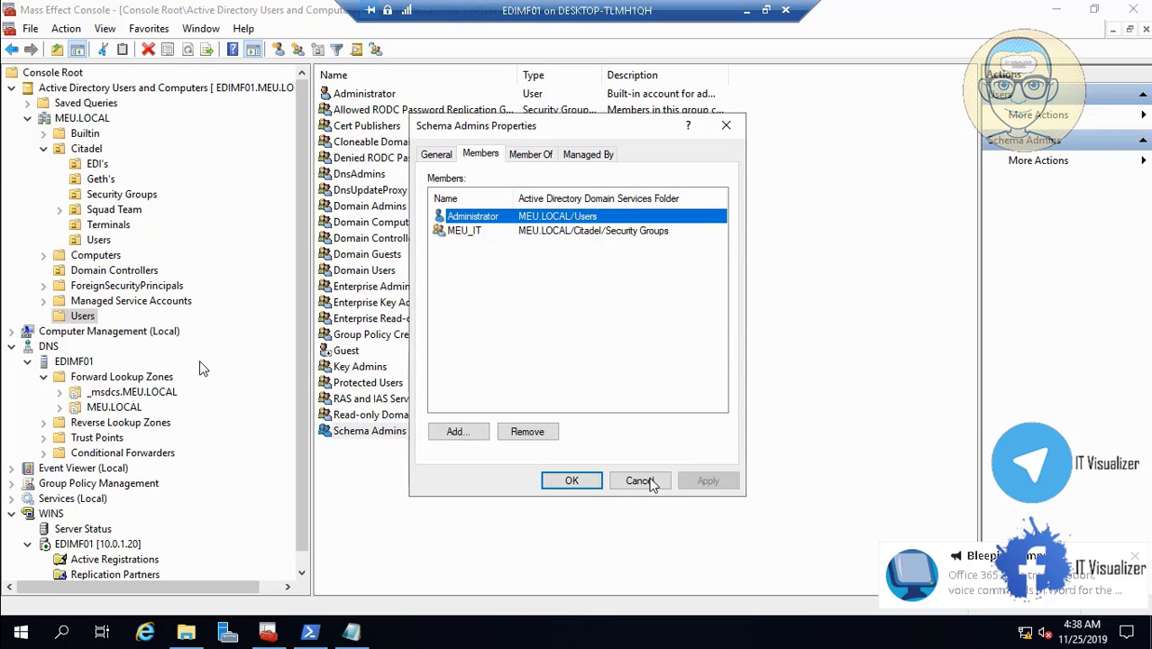
left_click(575, 482)
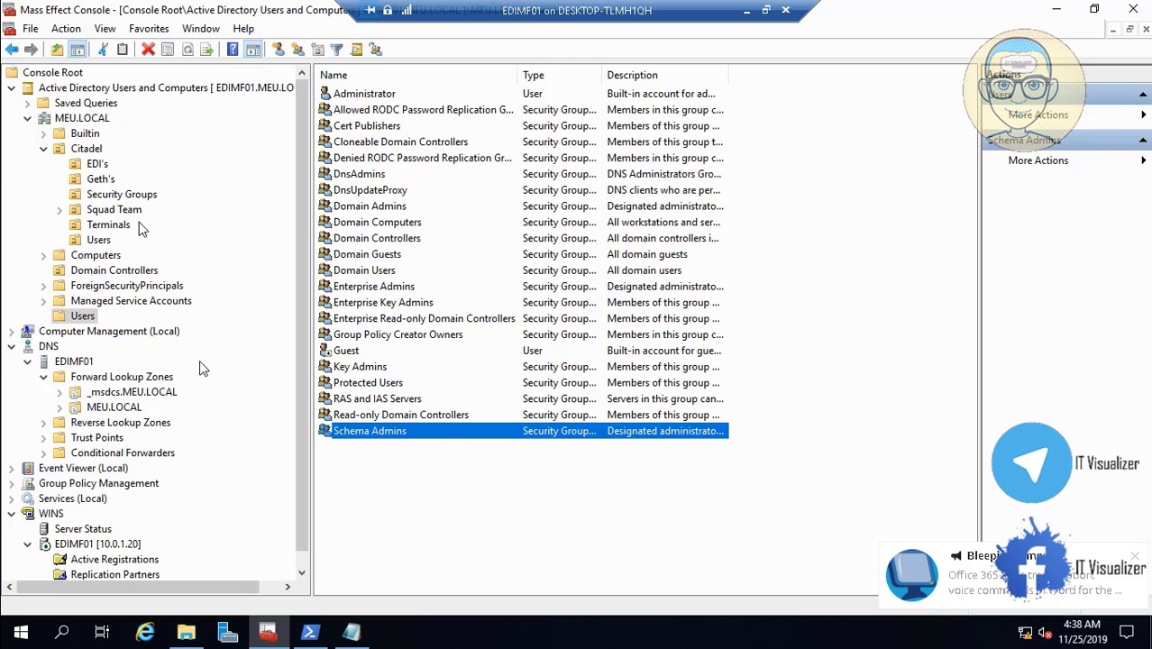
- Add MEU_IT to the Builtin Administrators group, then show Citadel's Security Groups
left_click(58, 134)
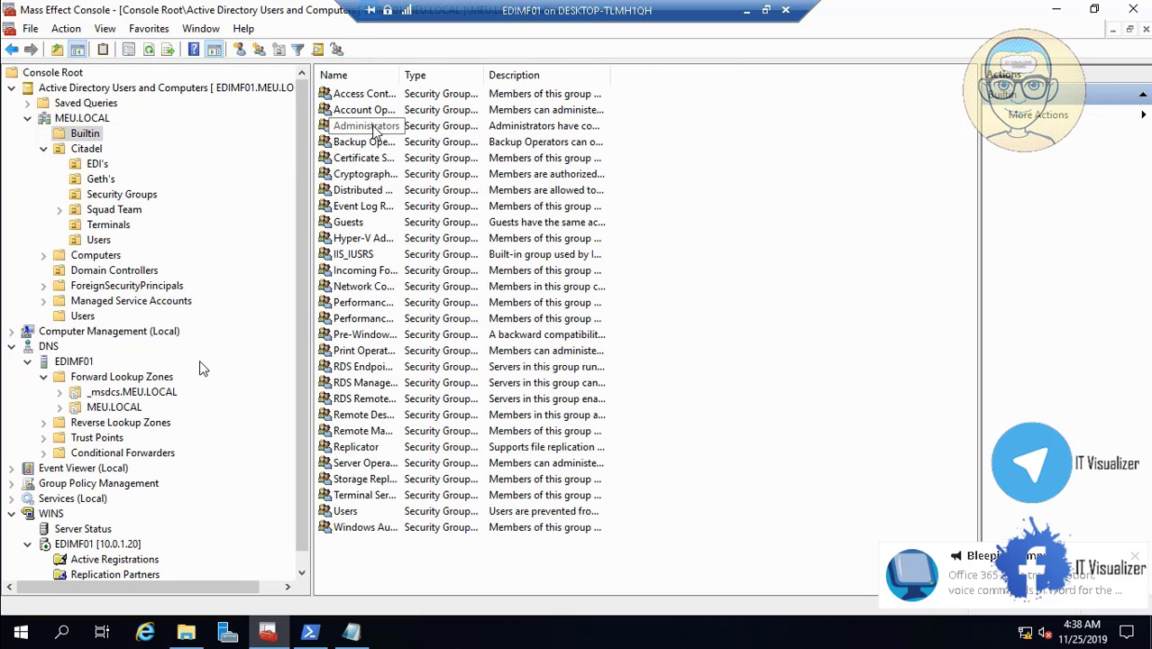
double_click(365, 126)
left_click(481, 154)
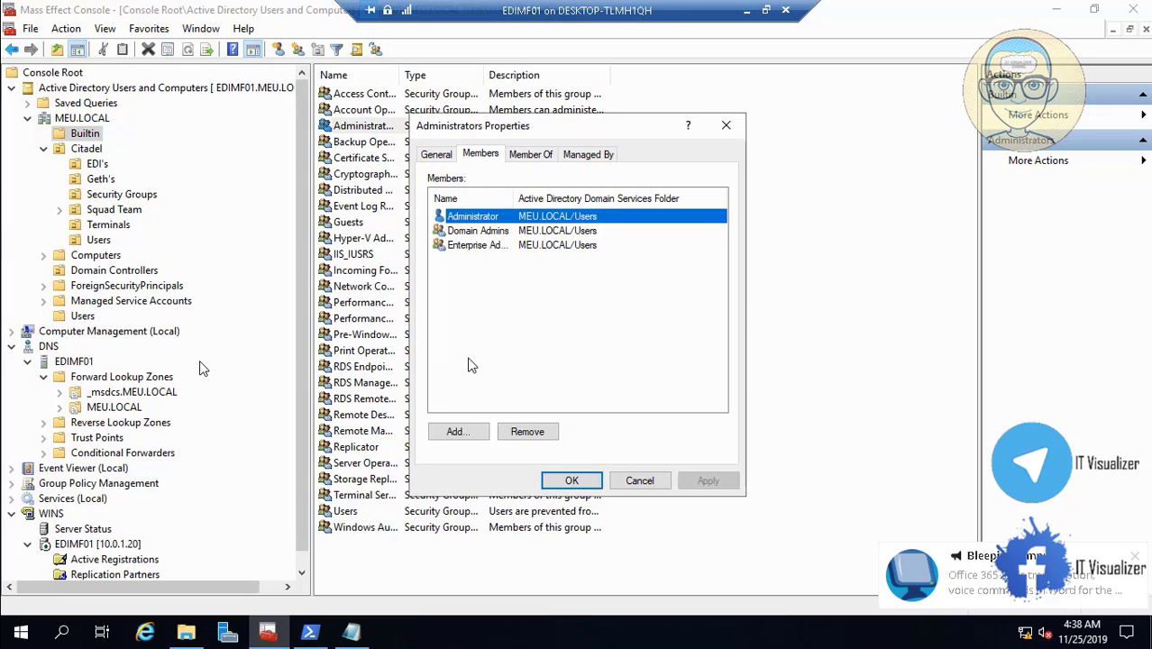
left_click(457, 432)
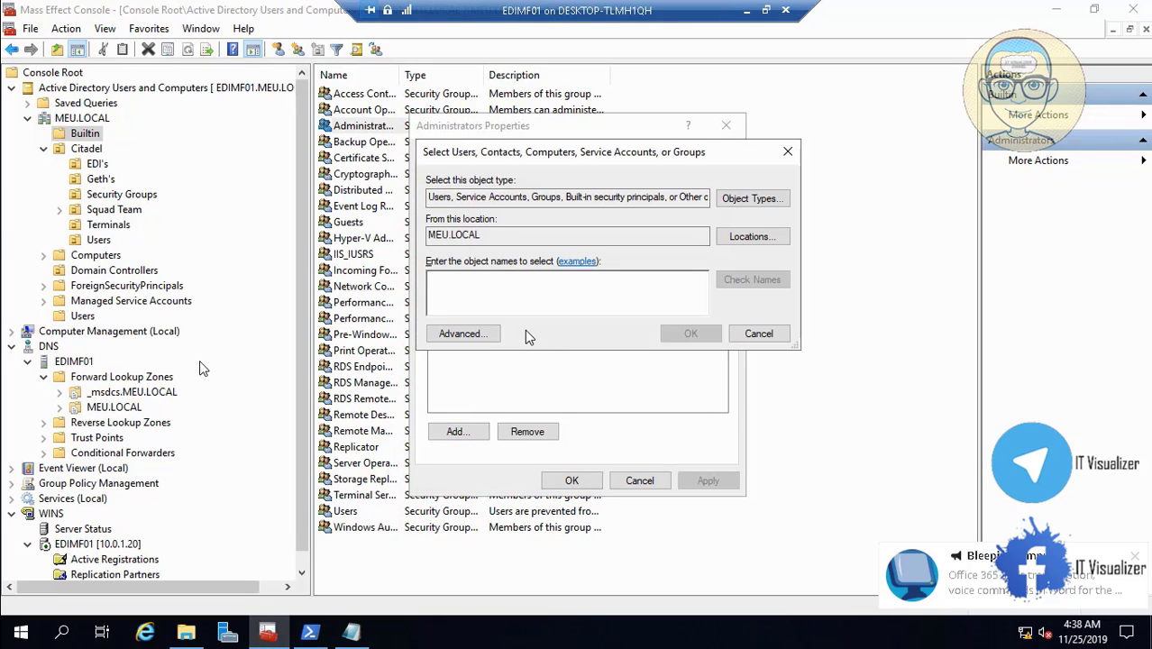
type("MEU_IT")
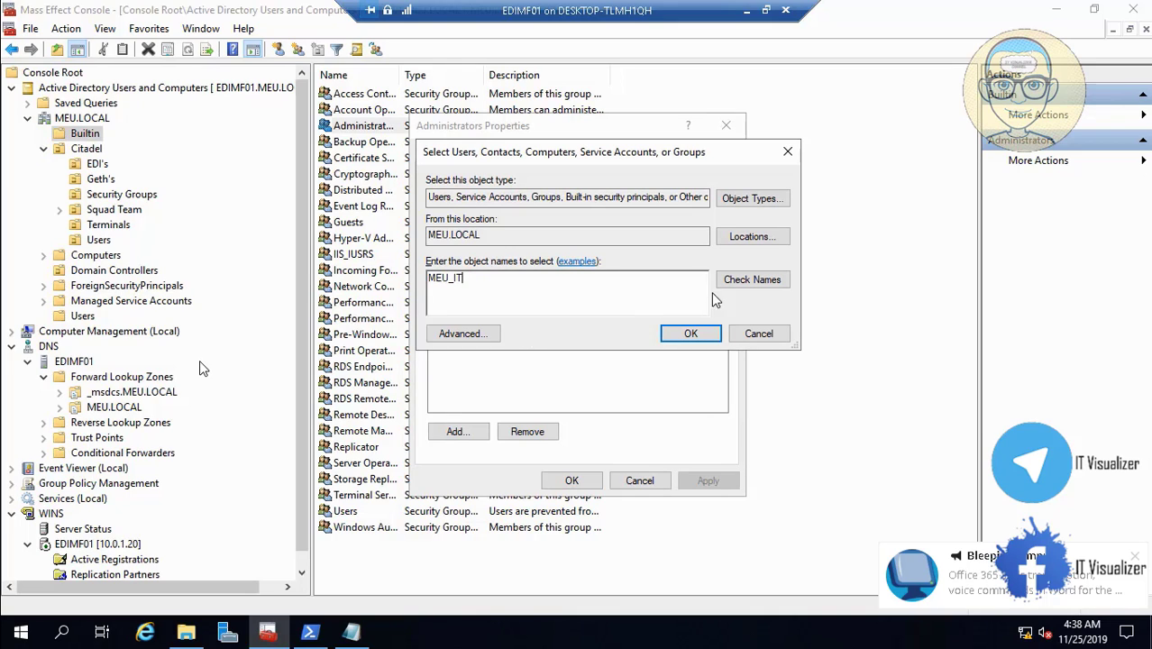
left_click(744, 285)
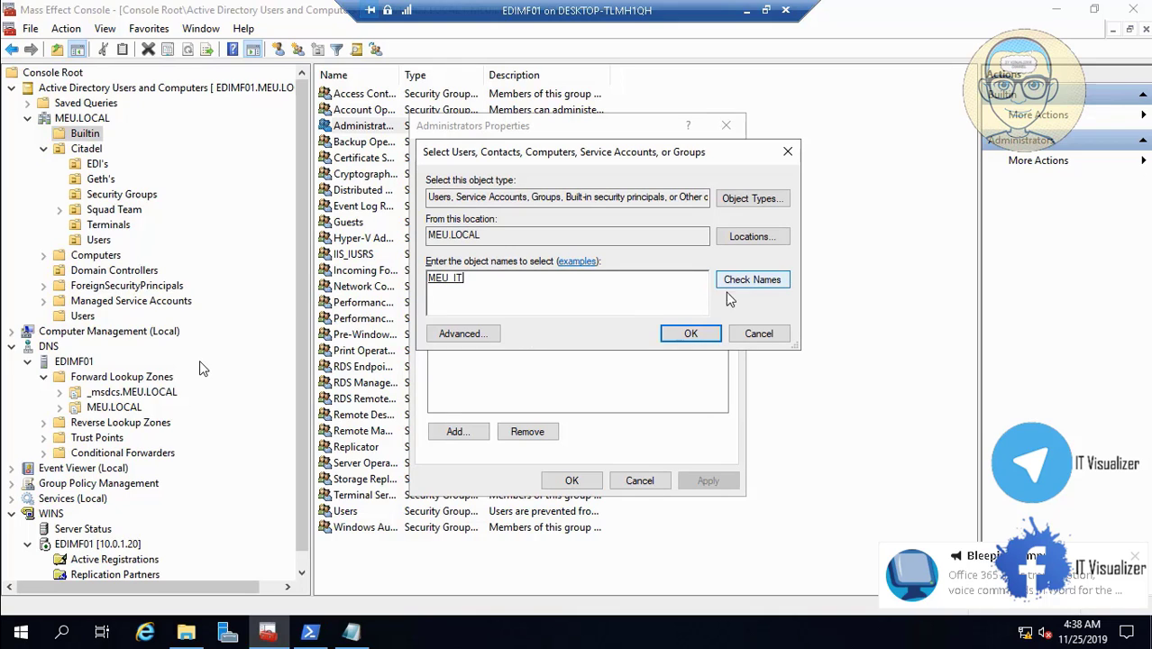
left_click(688, 335)
left_click(707, 481)
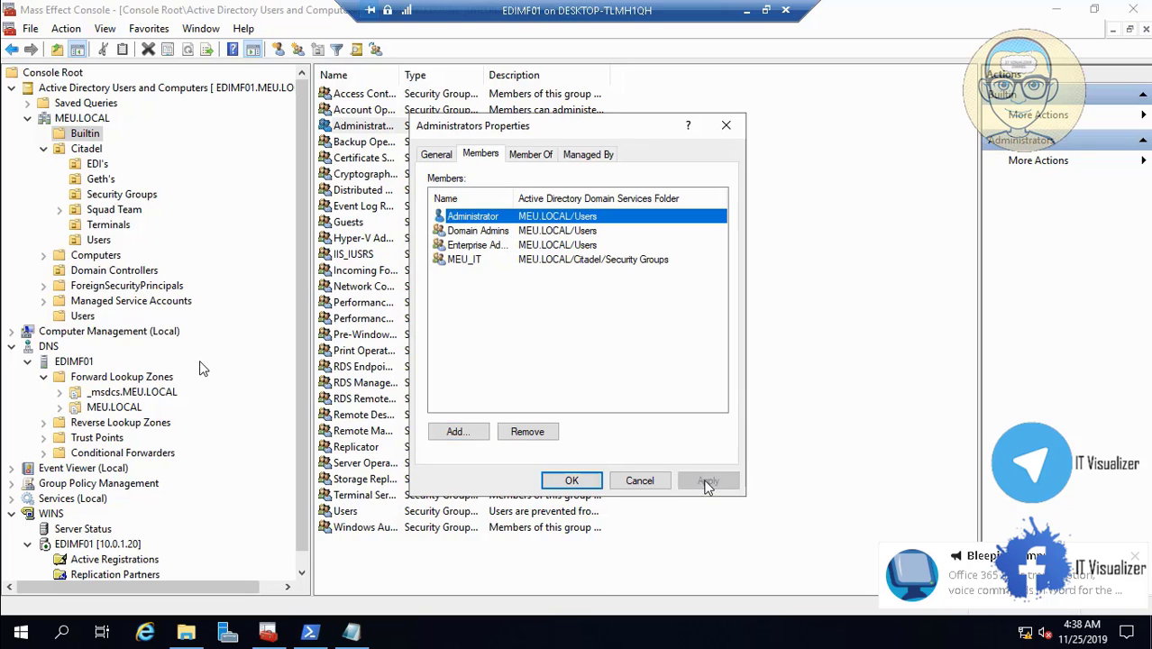
left_click(577, 480)
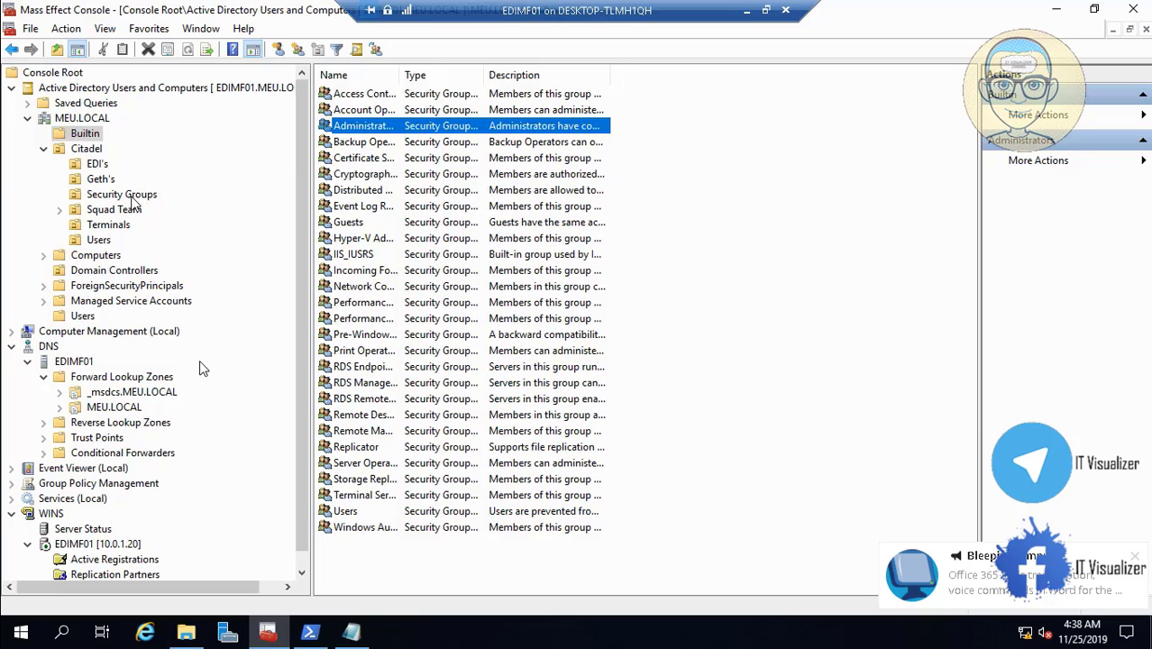
left_click(131, 197)
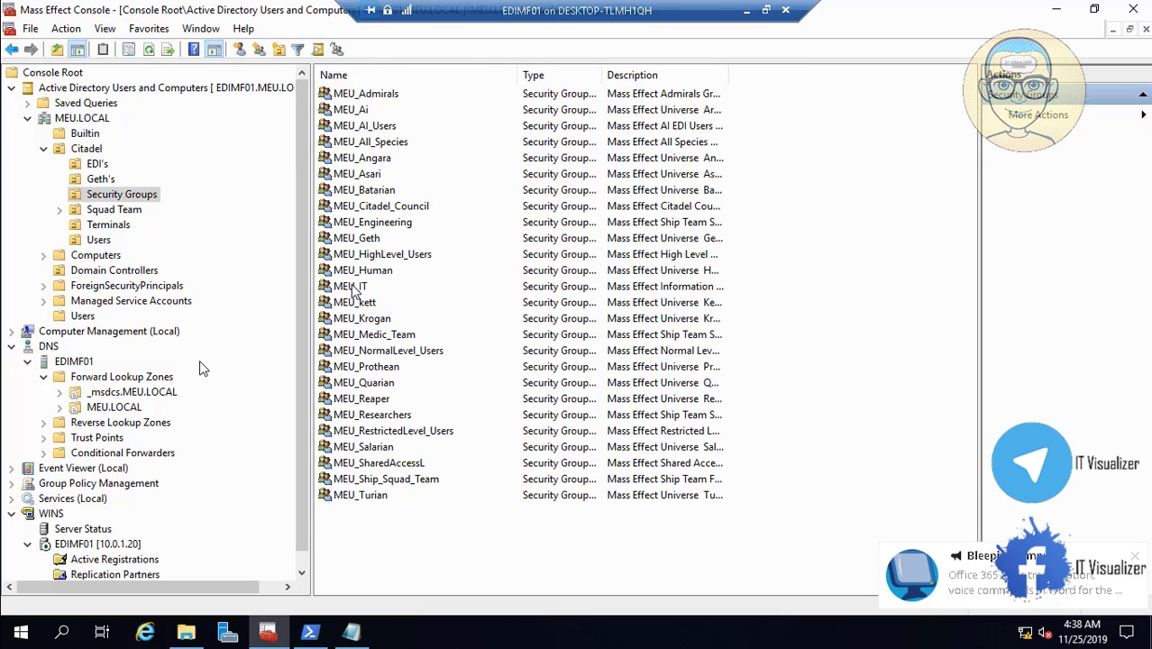
- Review MEU_IT's five member users from Citadel's Users container, widening the name column
double_click(351, 289)
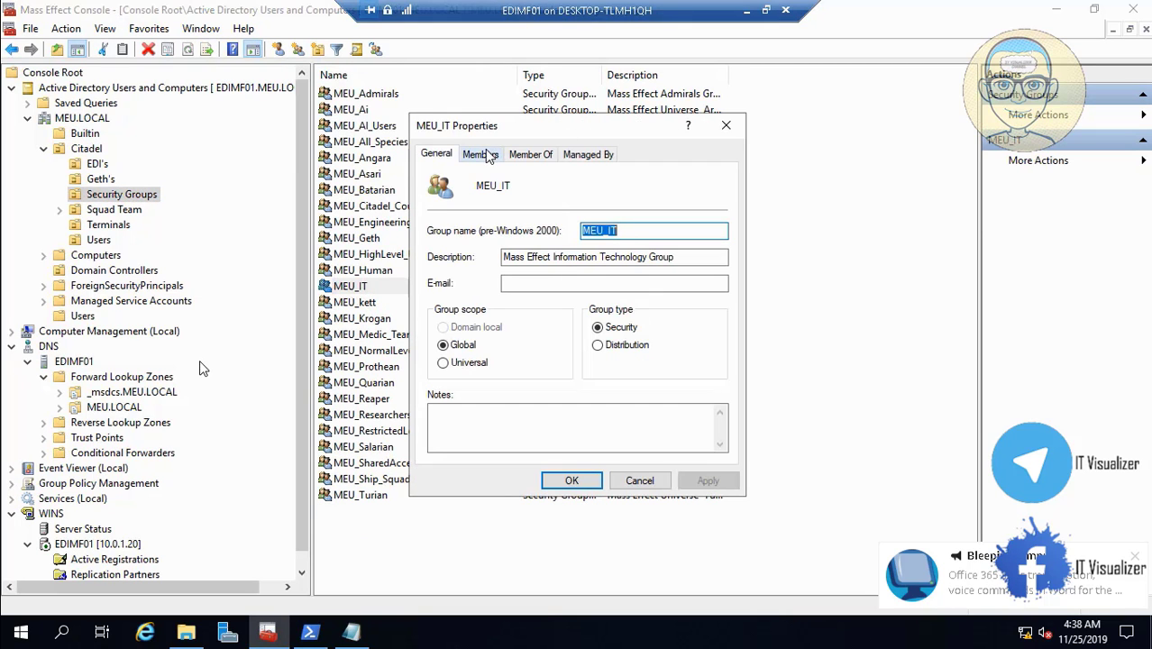
left_click(488, 154)
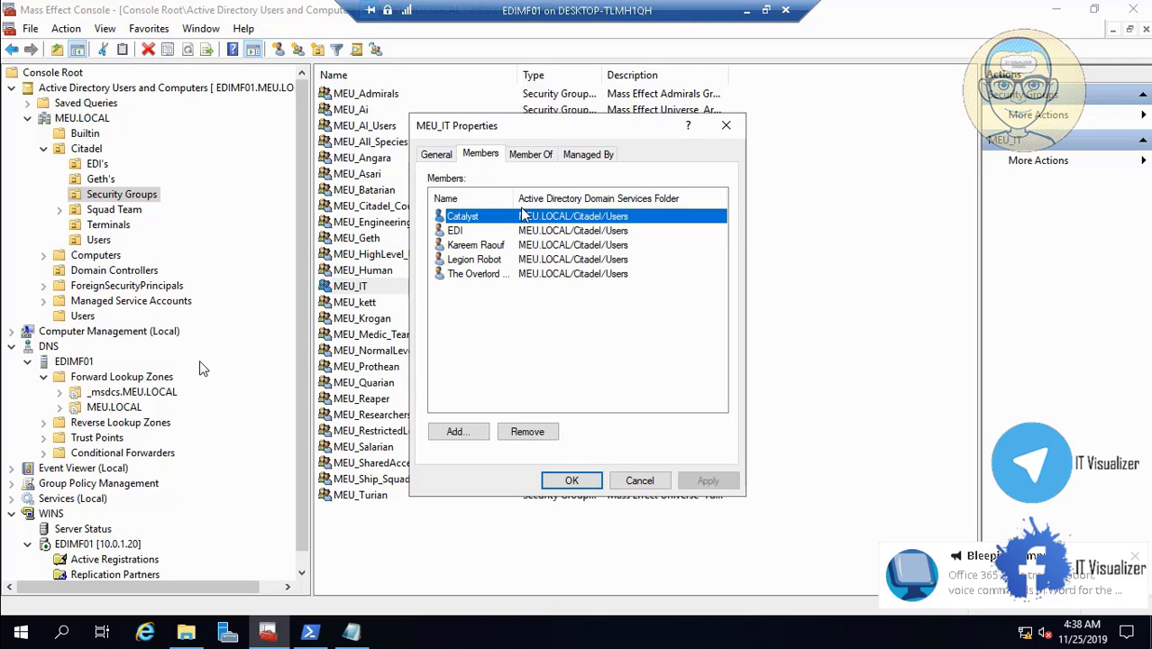
left_click_drag(512, 199, 545, 199)
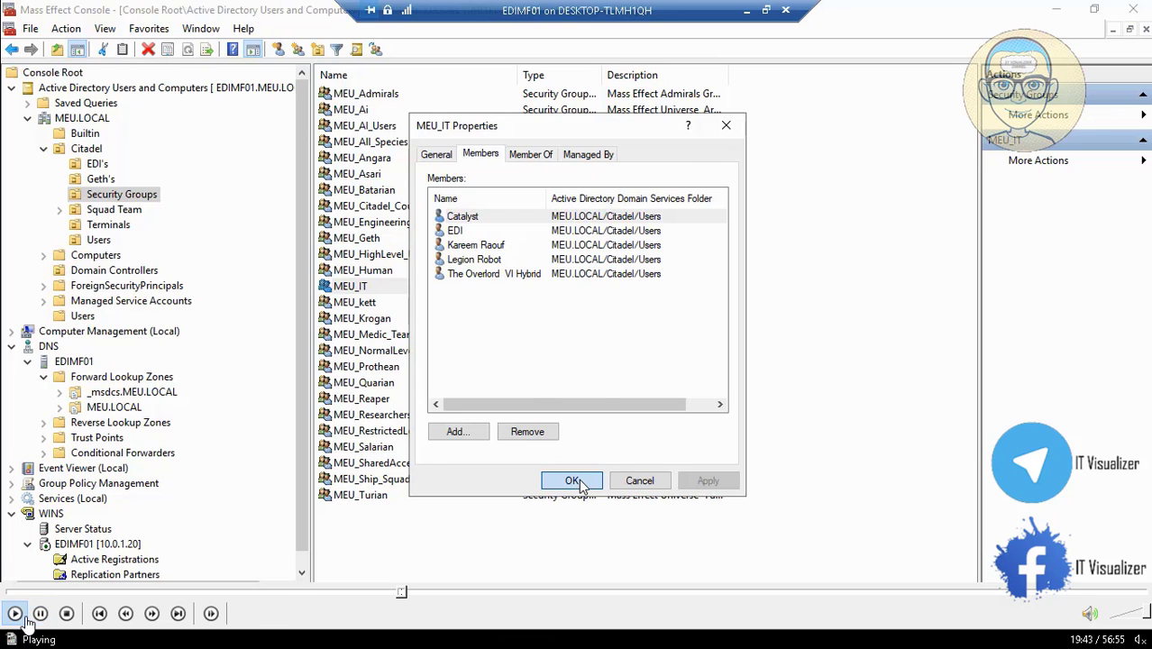
left_click(573, 481)
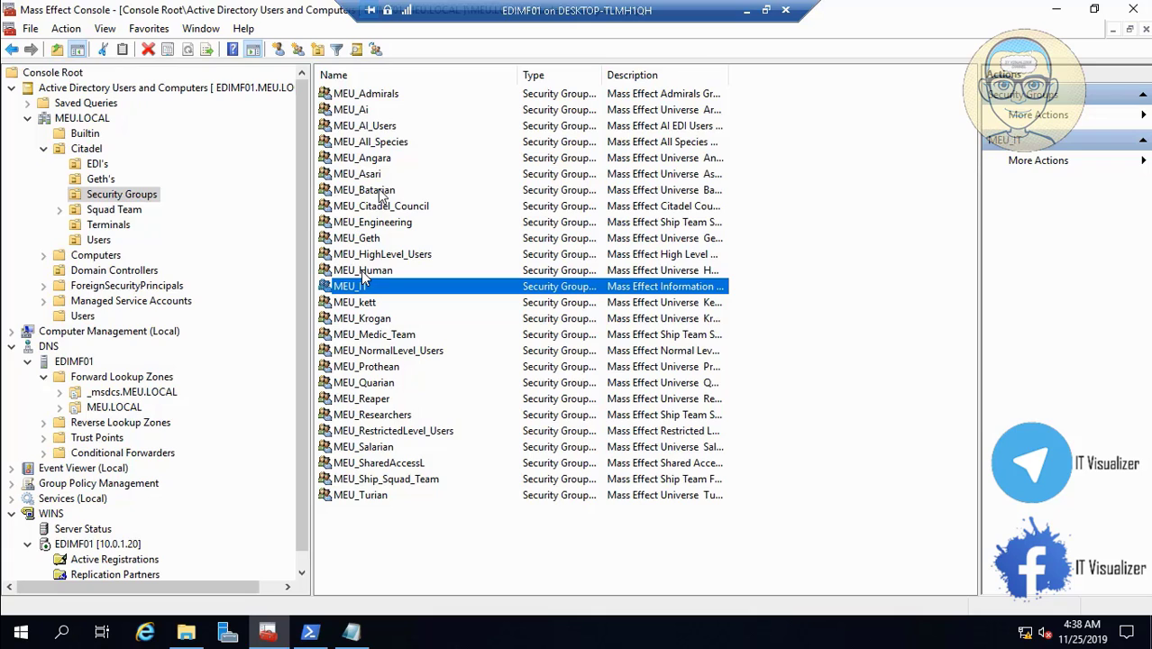
- Start adding members to MEU_All_Species with the search location set to Citadel/Users
double_click(393, 142)
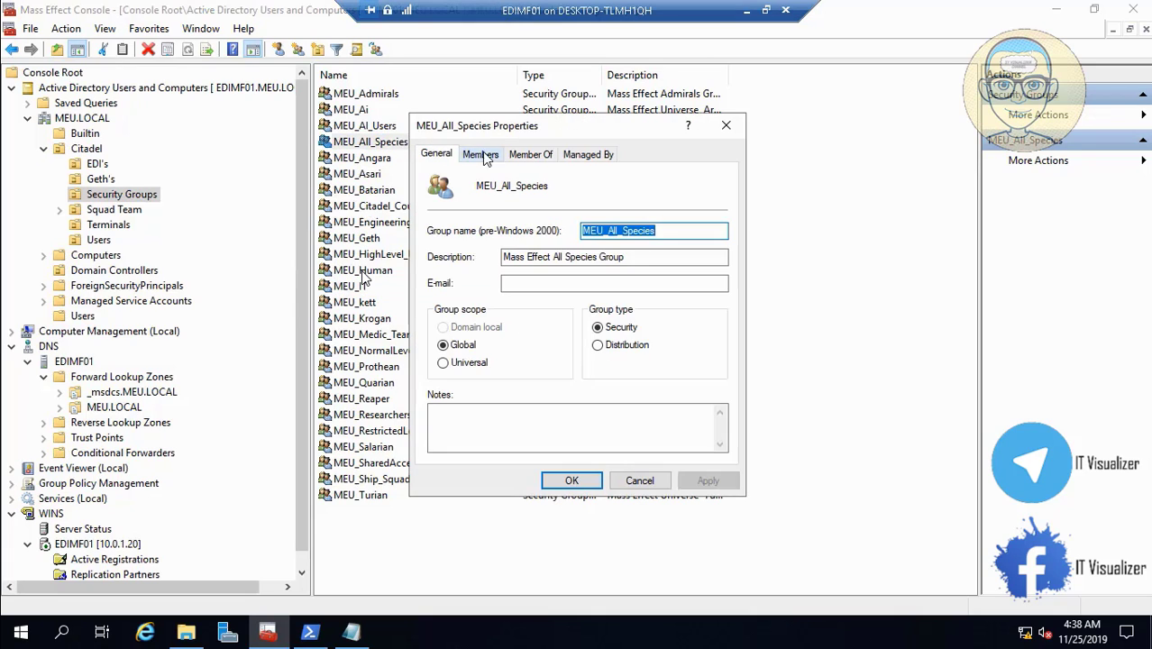
left_click(480, 154)
left_click(459, 432)
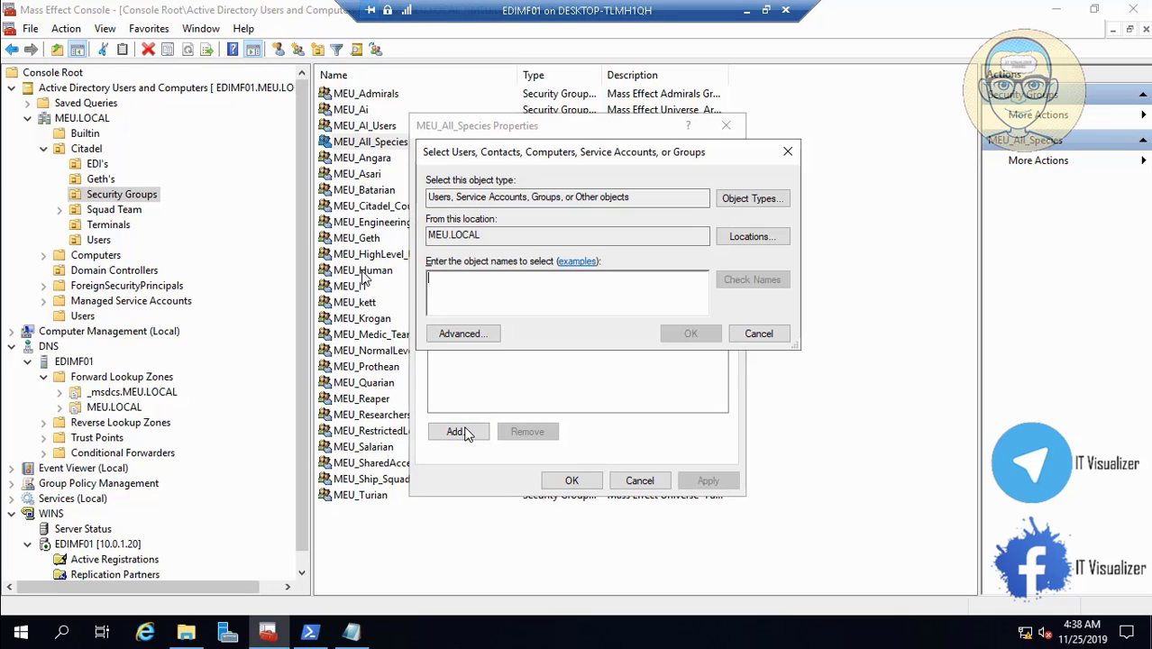
left_click(462, 334)
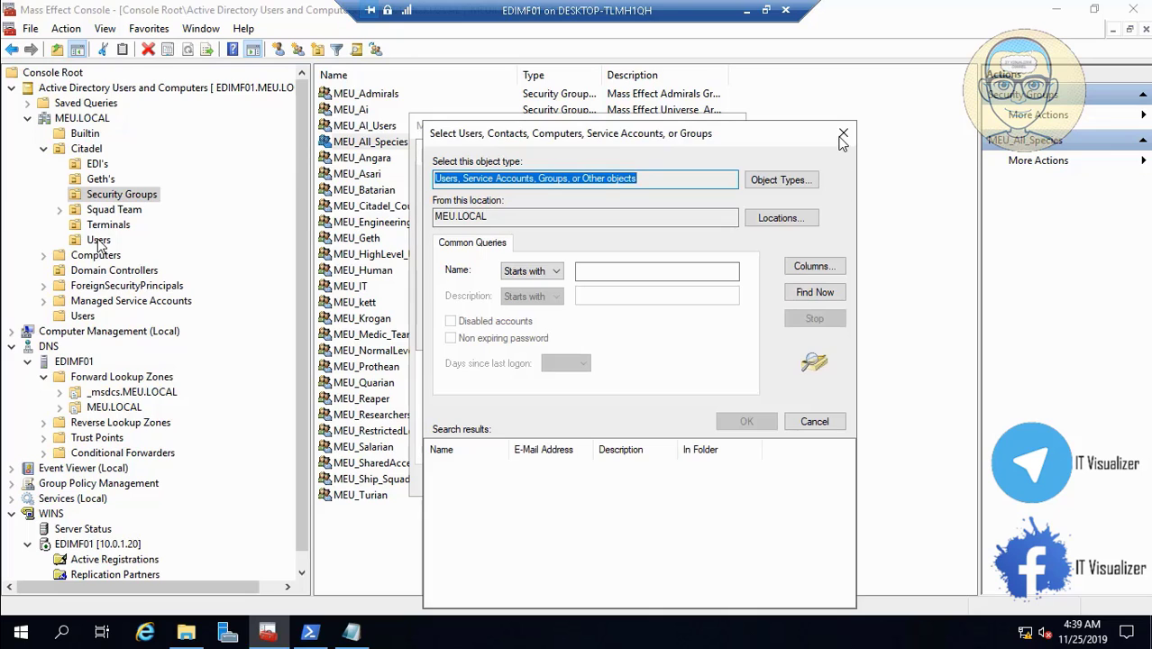
left_click(843, 133)
left_click(753, 236)
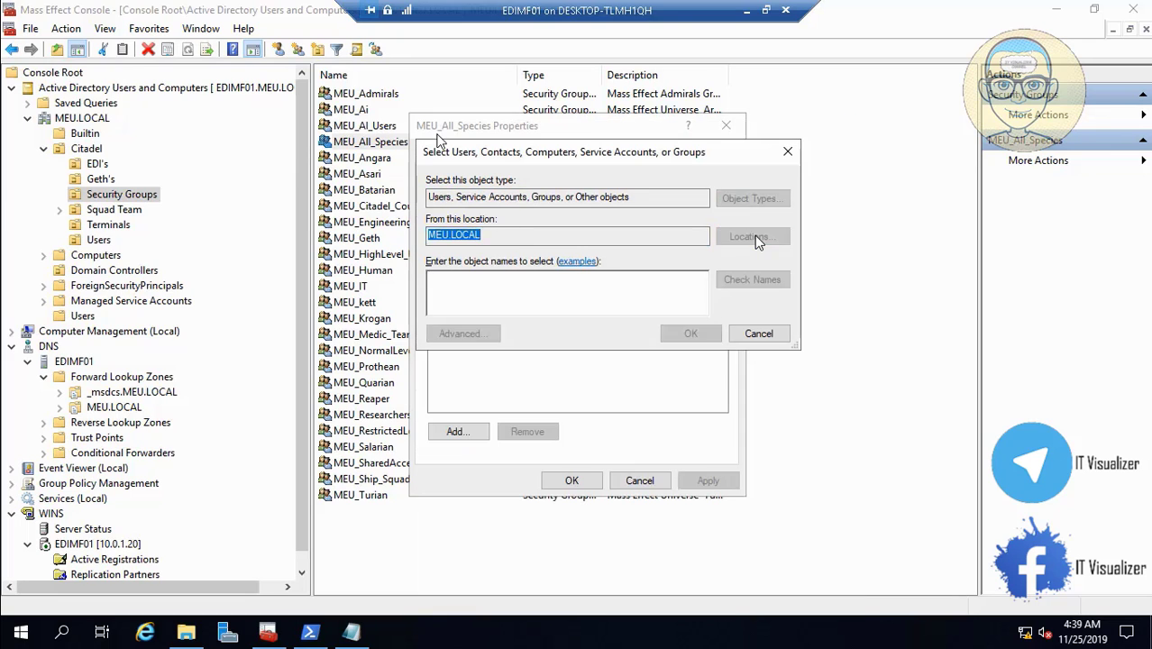
left_click(443, 249)
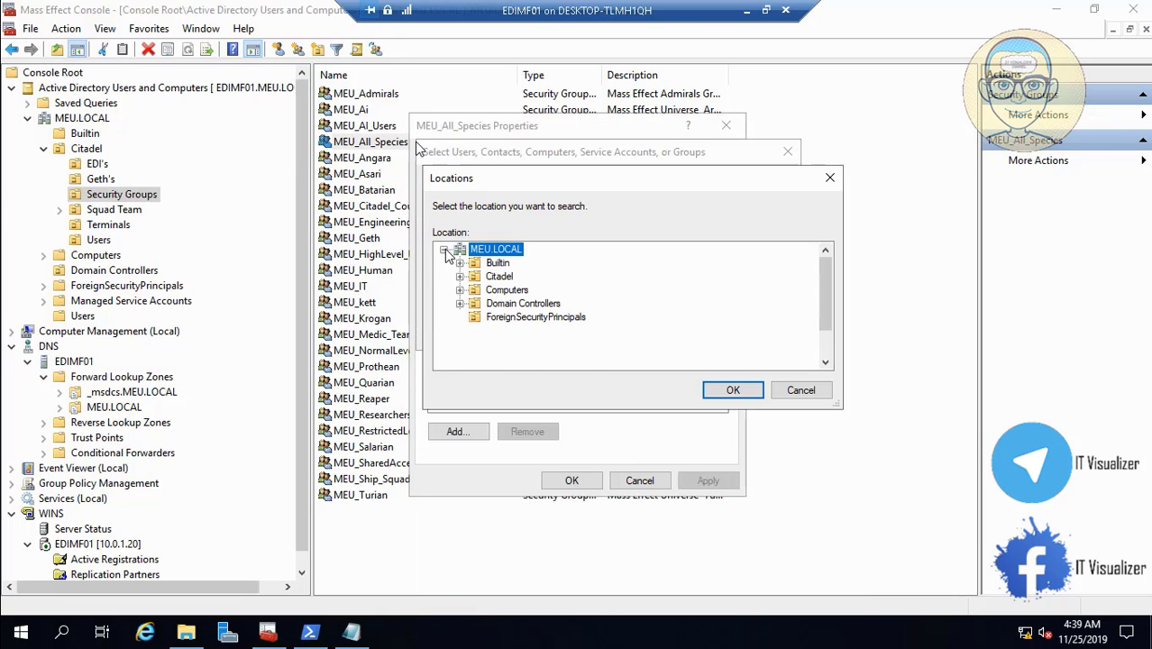
scroll(823, 358, "down", 1)
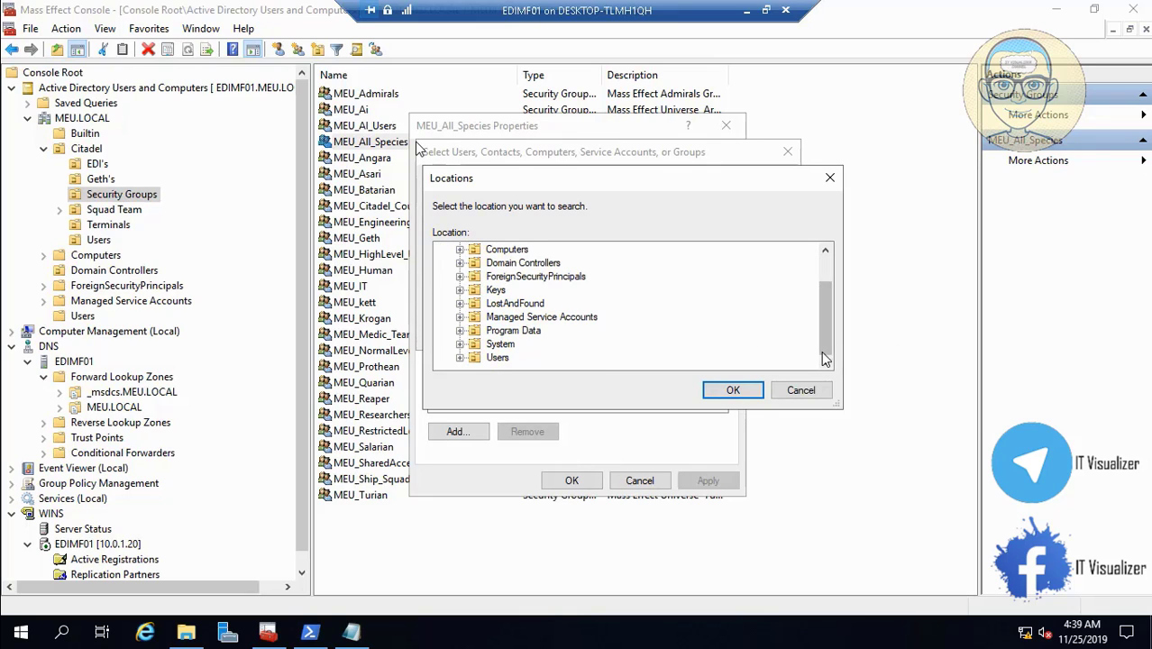
scroll(828, 262, "up", 1)
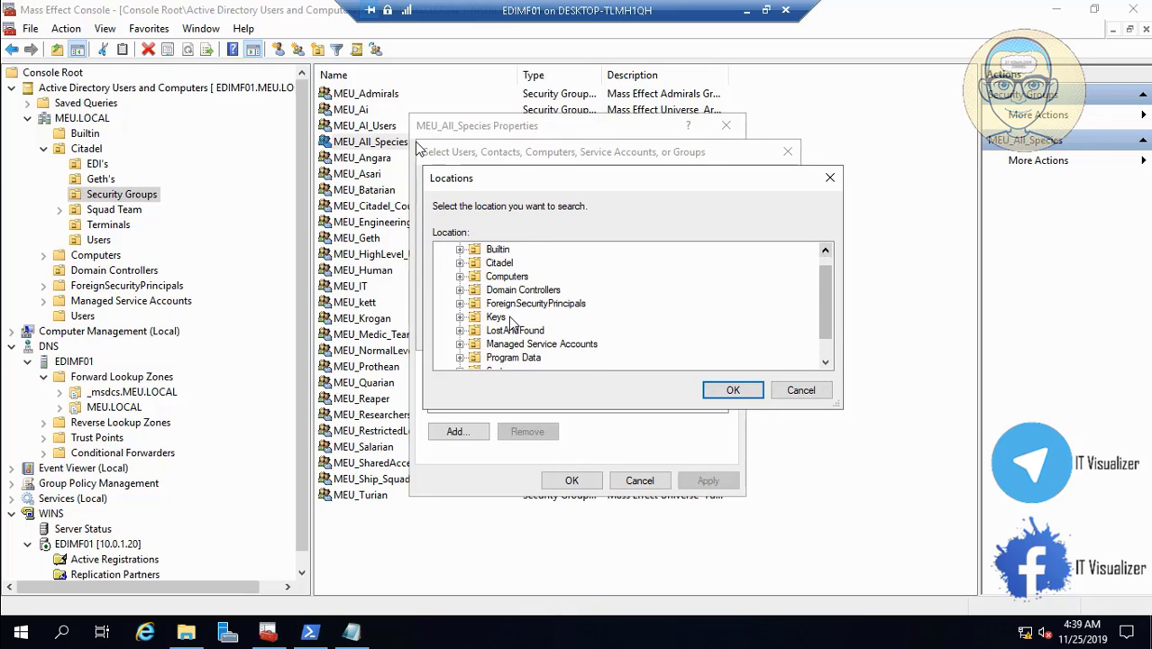
left_click(460, 263)
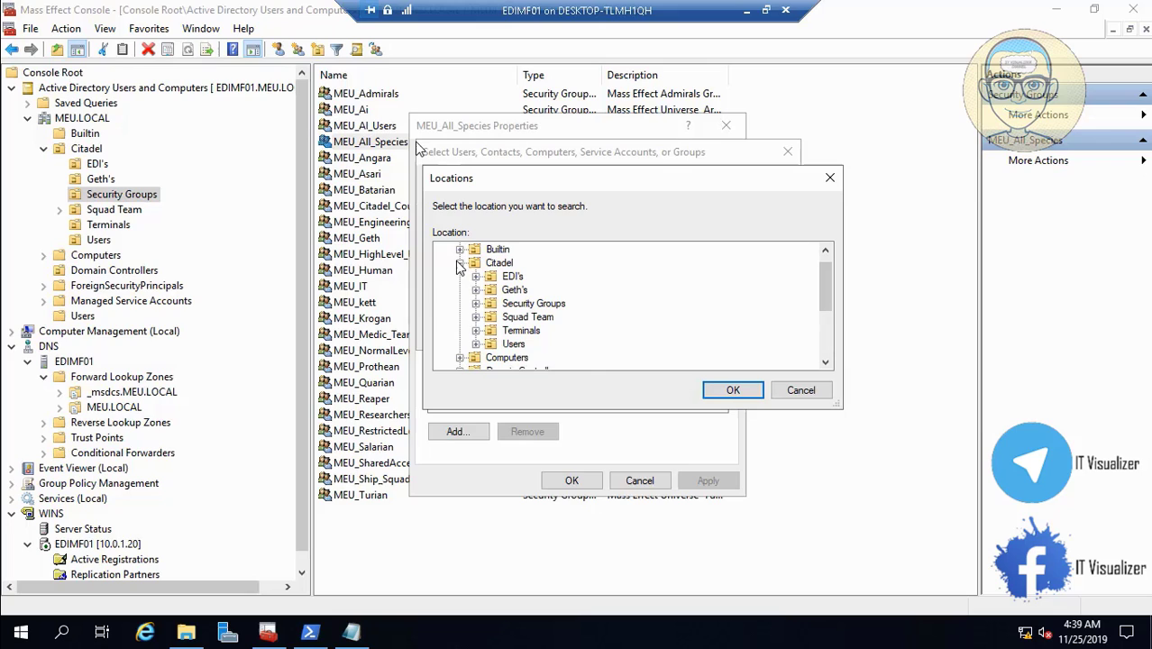
left_click(512, 345)
left_click(733, 390)
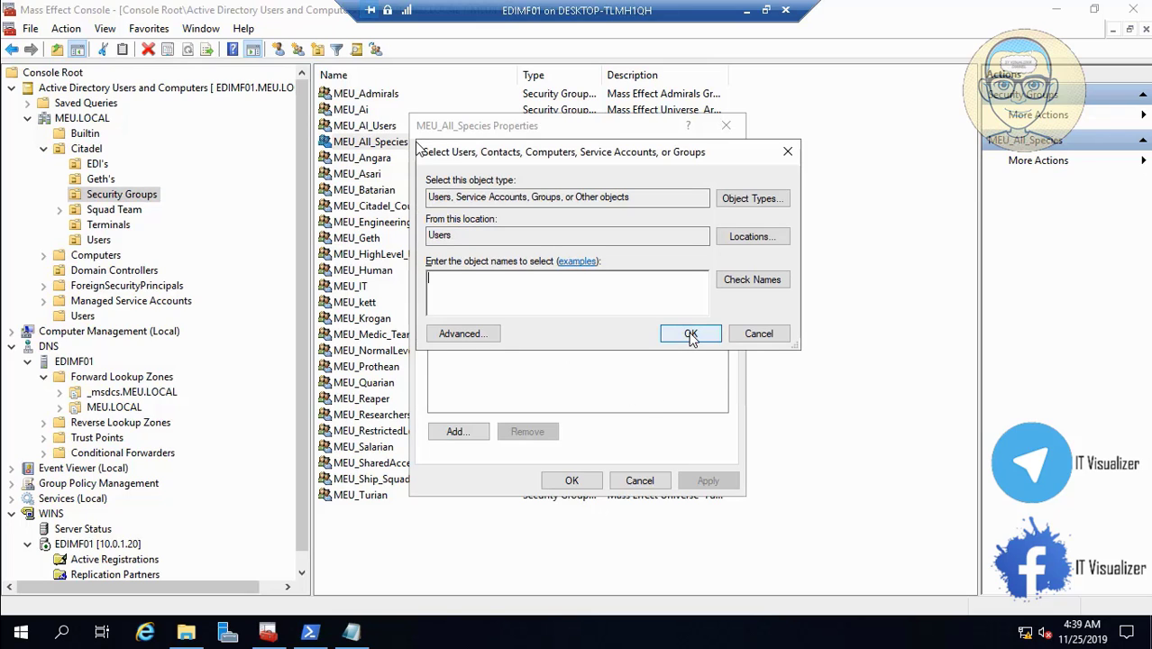
- Find all objects in Citadel/Users, select every user, and add them to MEU_All_Species
left_click(482, 335)
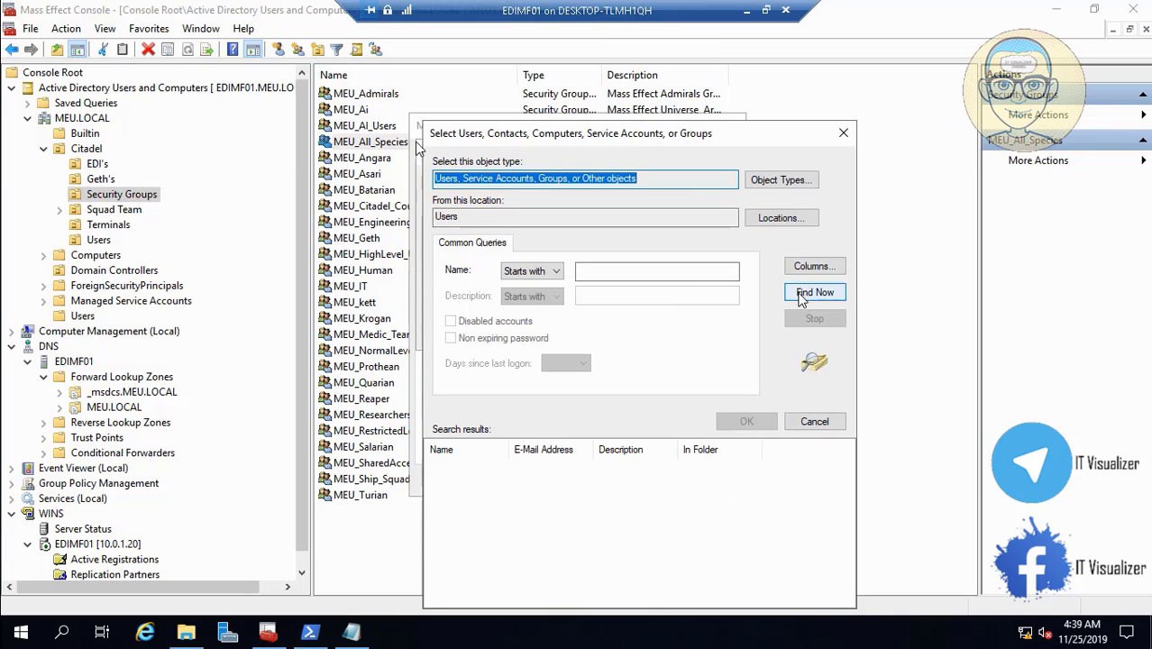
left_click(802, 297)
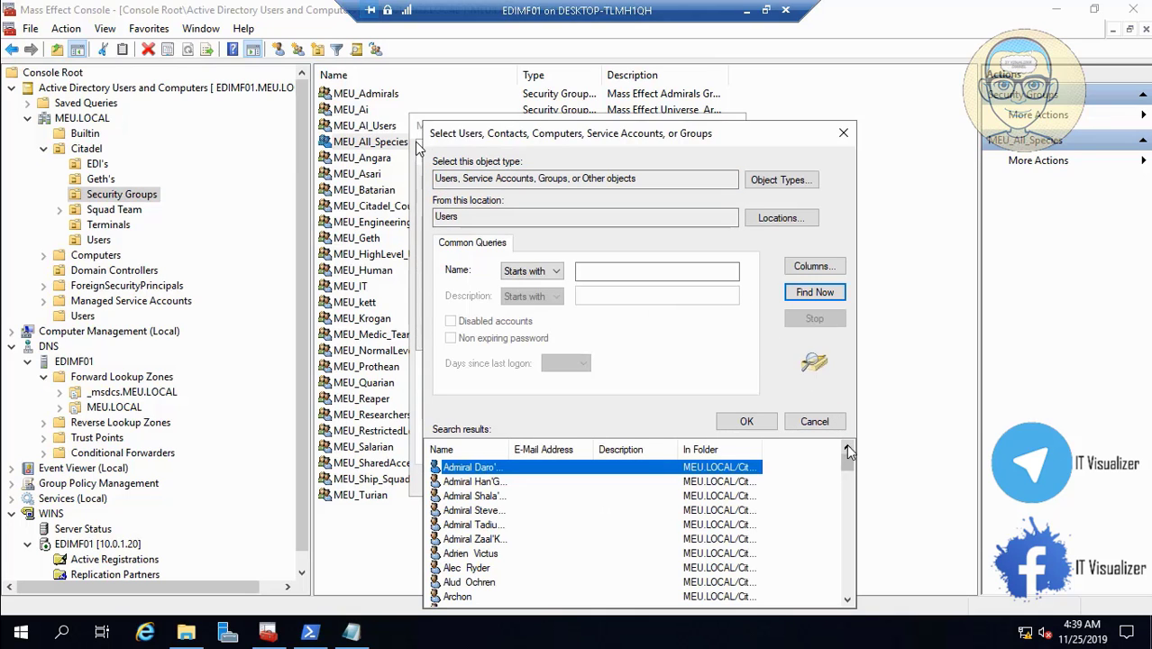
left_click_drag(851, 465, 856, 606)
left_click(495, 597, "shift")
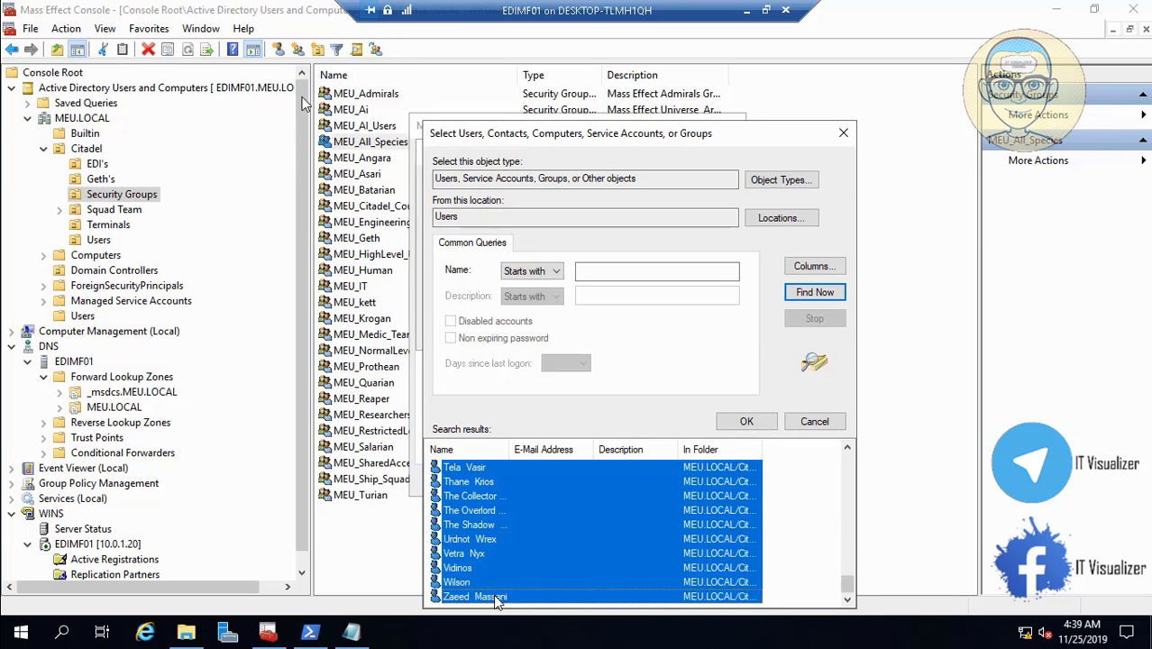
left_click(747, 422)
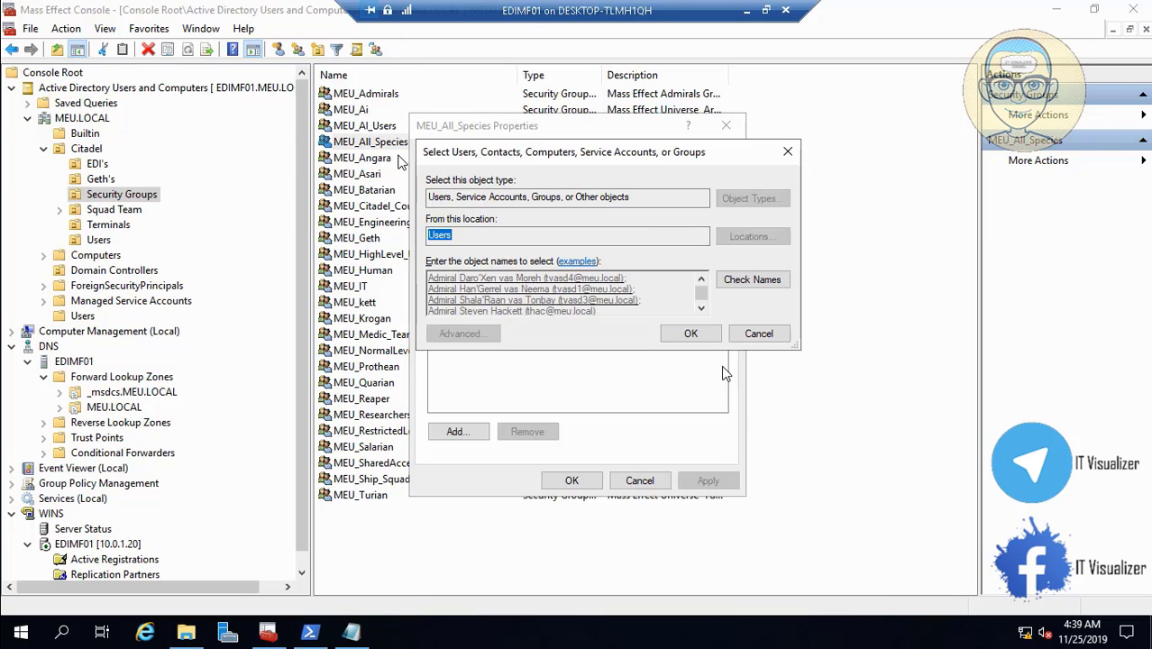
left_click(690, 330)
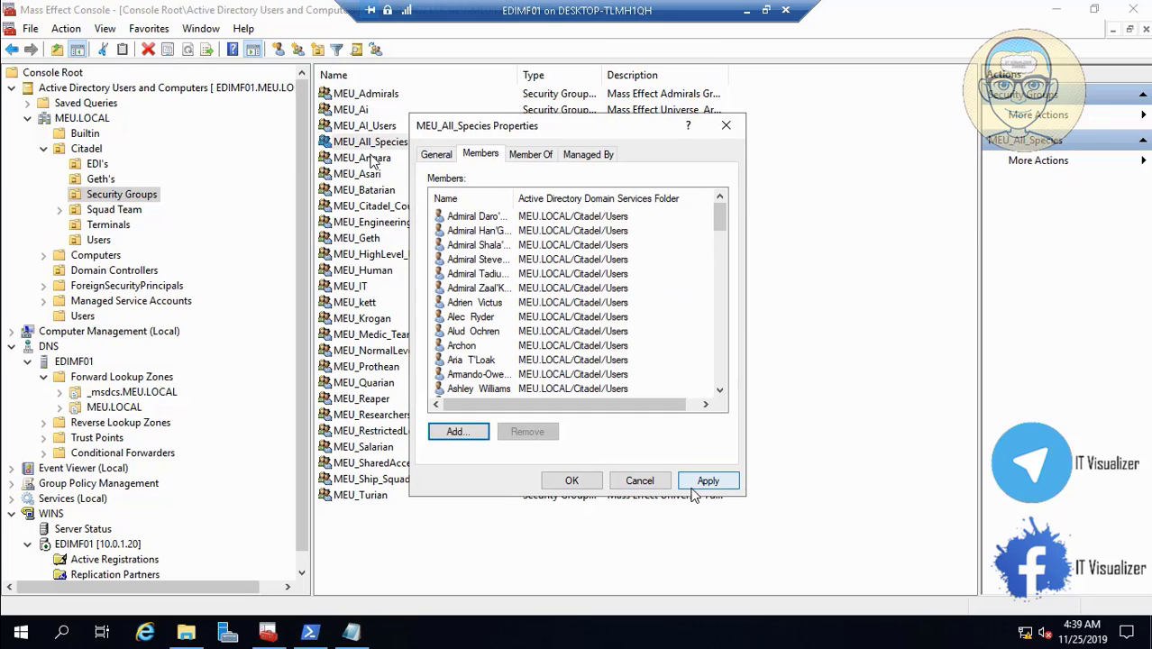
left_click(707, 480)
left_click(571, 480)
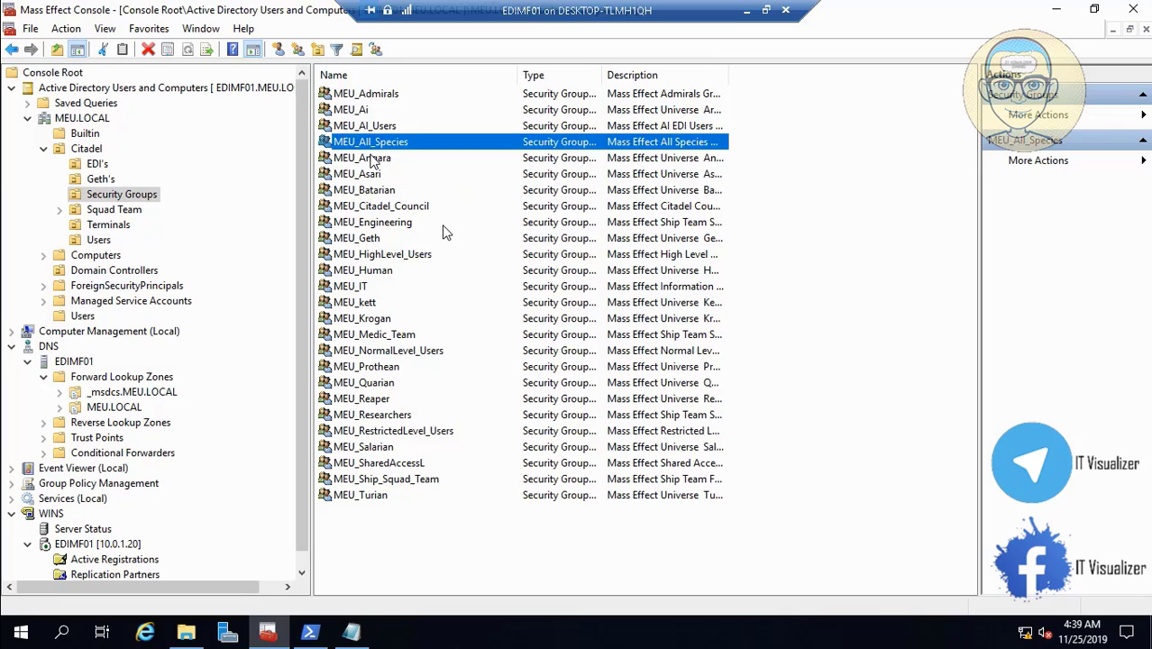
left_click(399, 256)
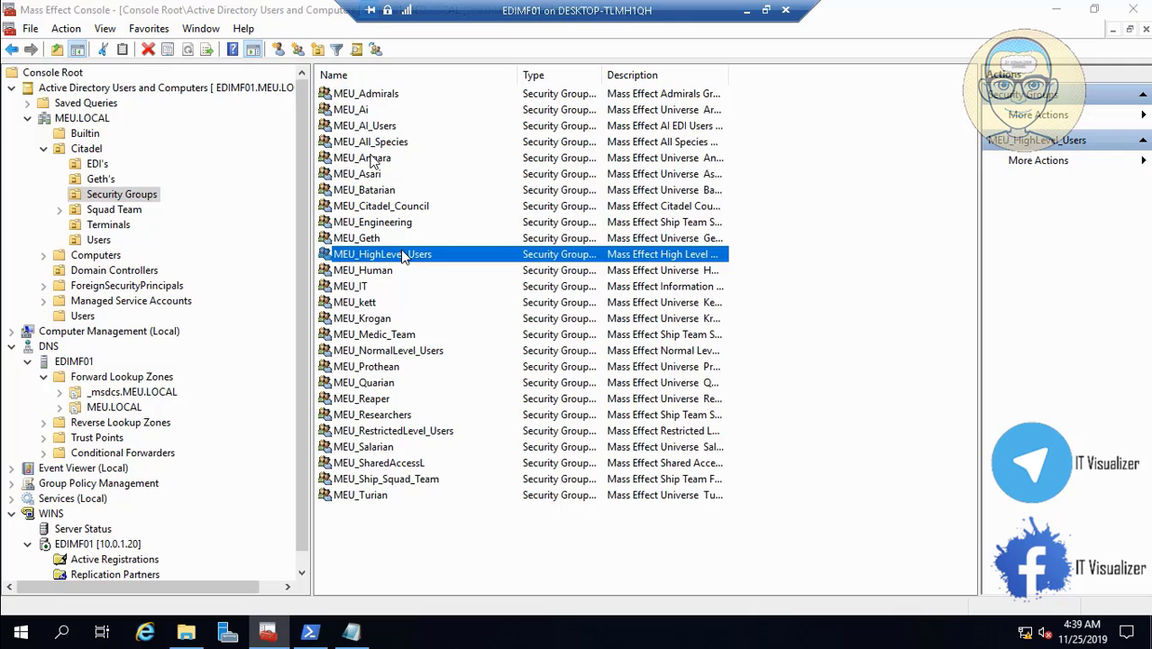
- Add MEU_Admirals and MEU_Citadel_Council, resolved via Check Names, to MEU_HighLevel_Users and apply
double_click(402, 256)
left_click(489, 159)
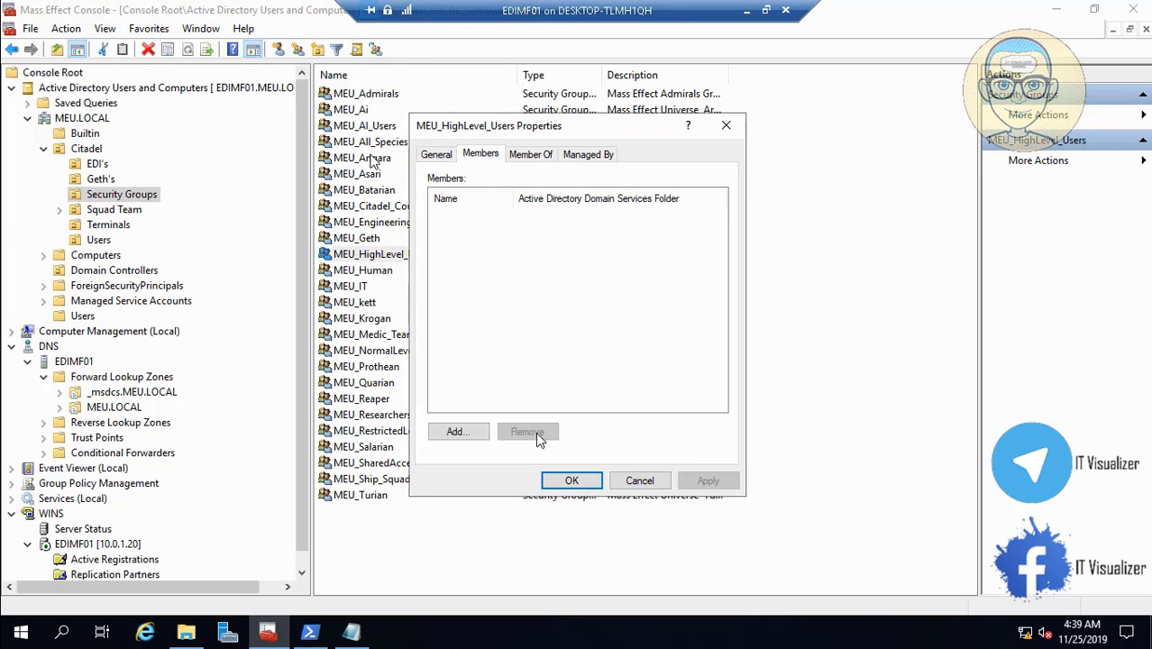
left_click(467, 432)
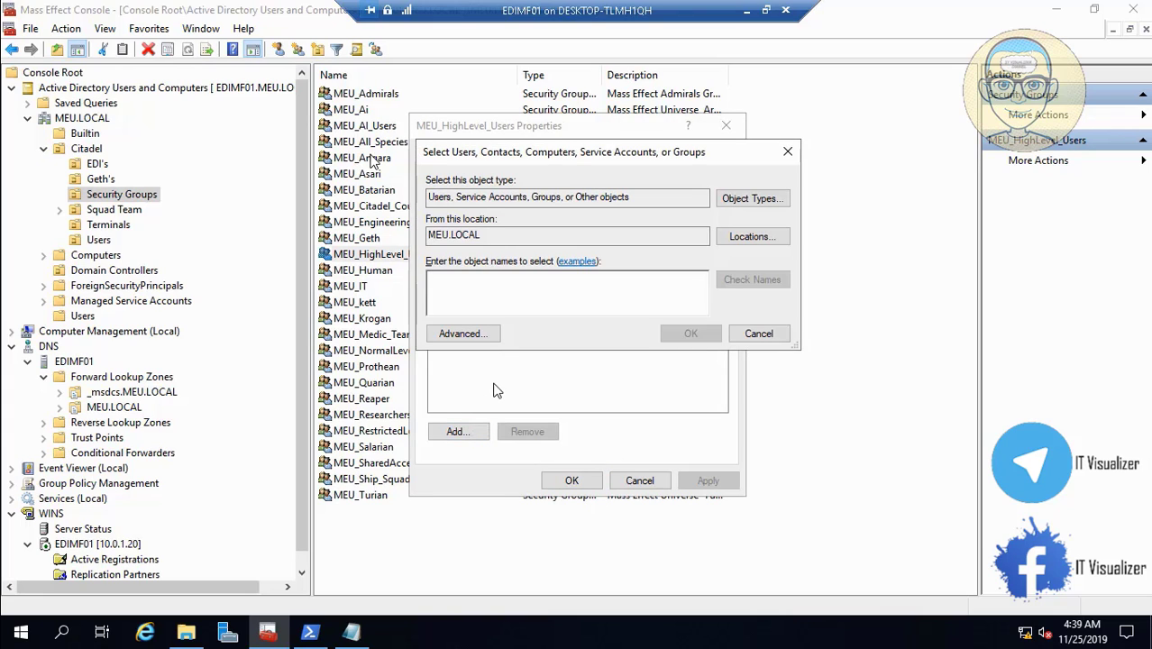
type("MEU")
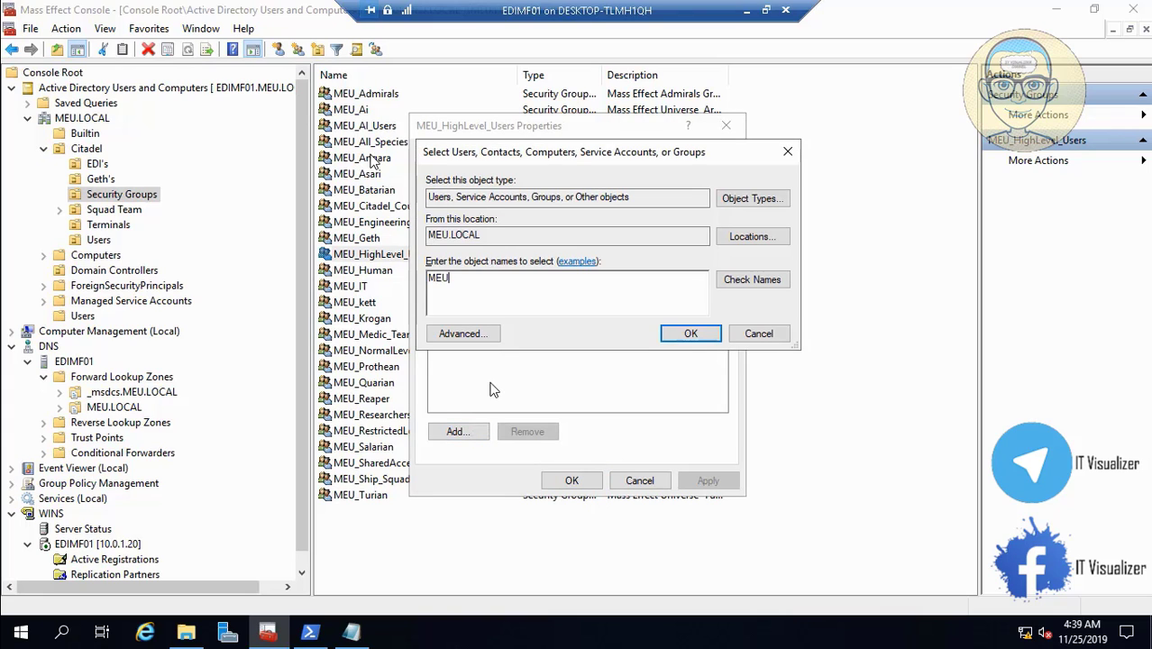
type("_AD")
left_click(749, 279)
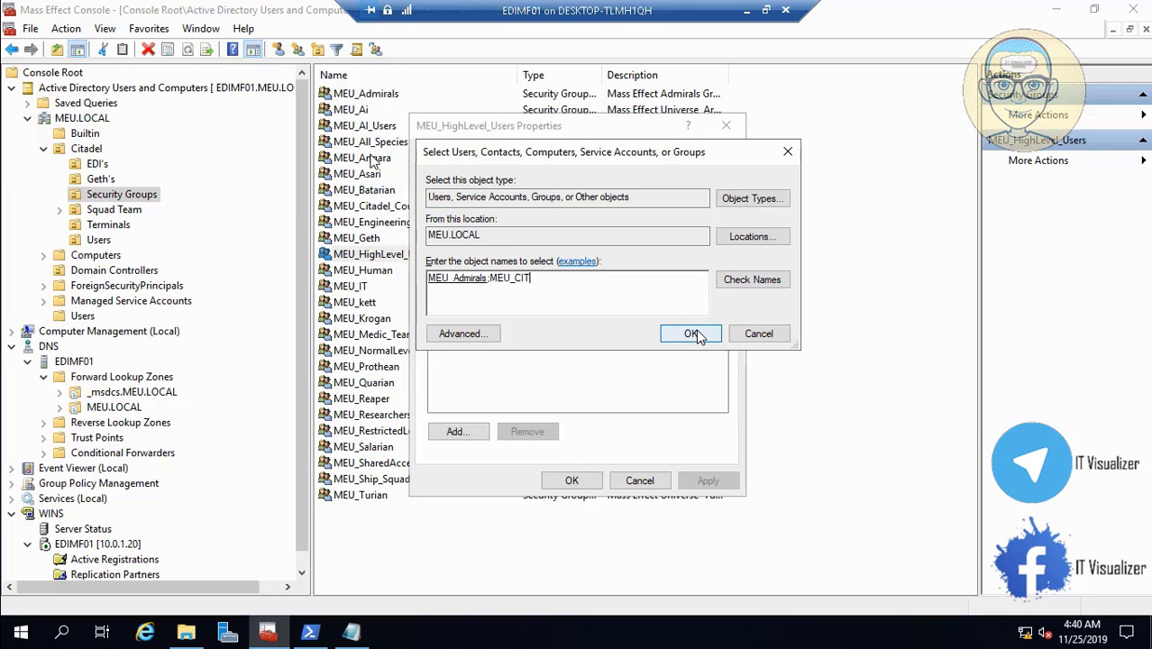
left_click(752, 279)
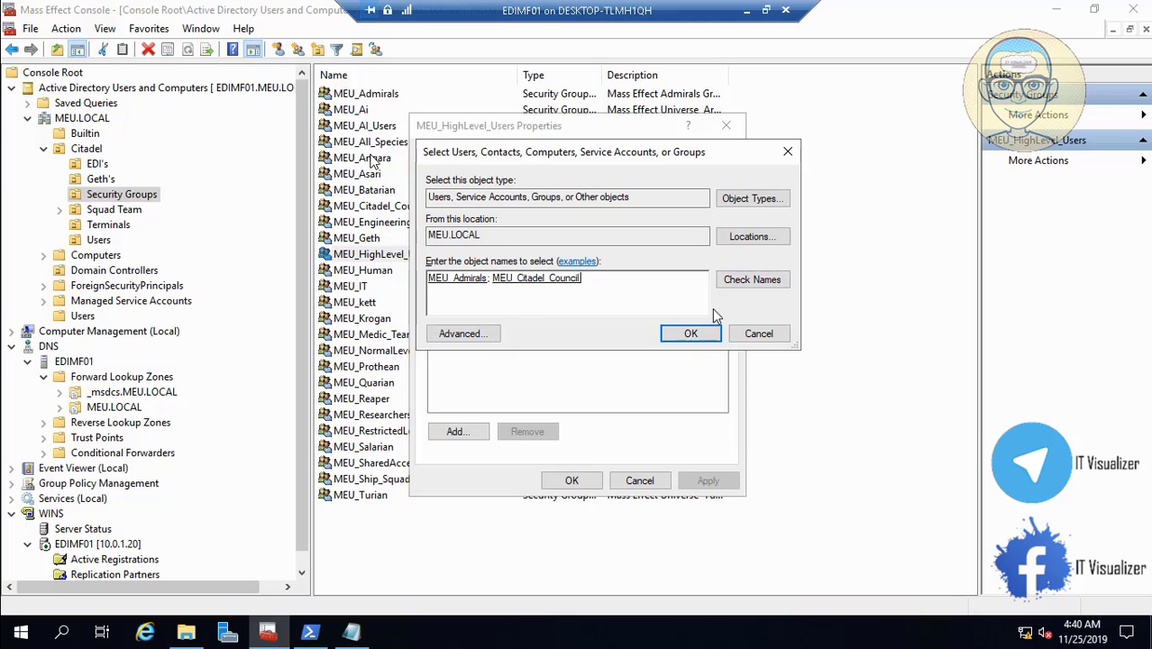
left_click(699, 334)
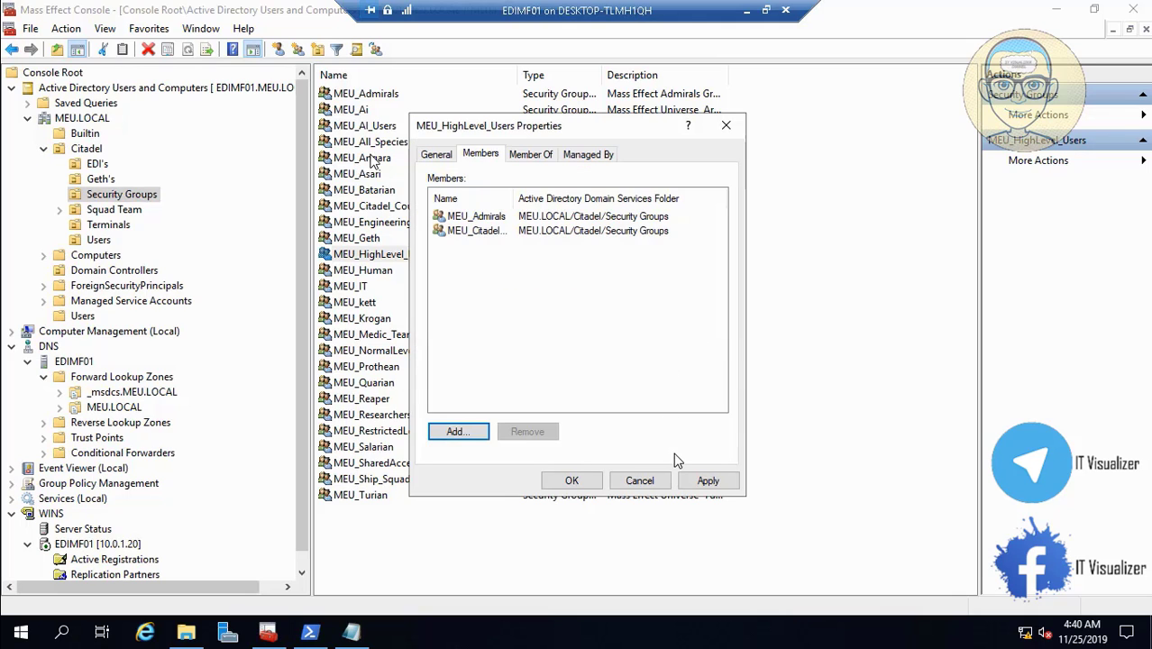
left_click(708, 480)
left_click(573, 480)
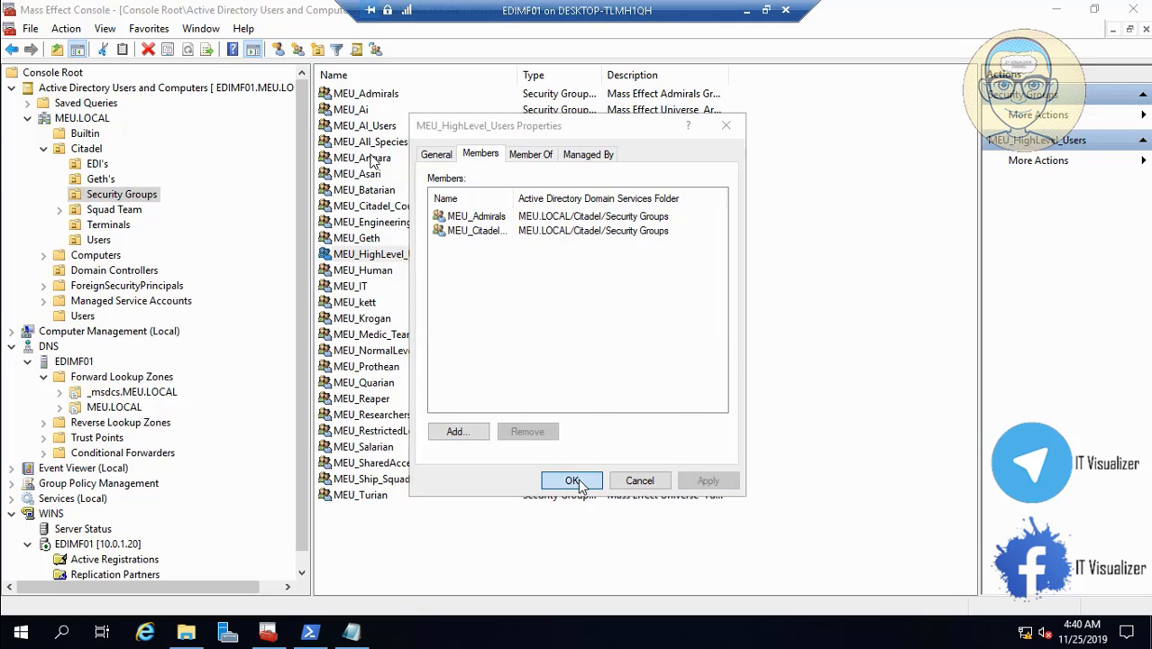
double_click(393, 211)
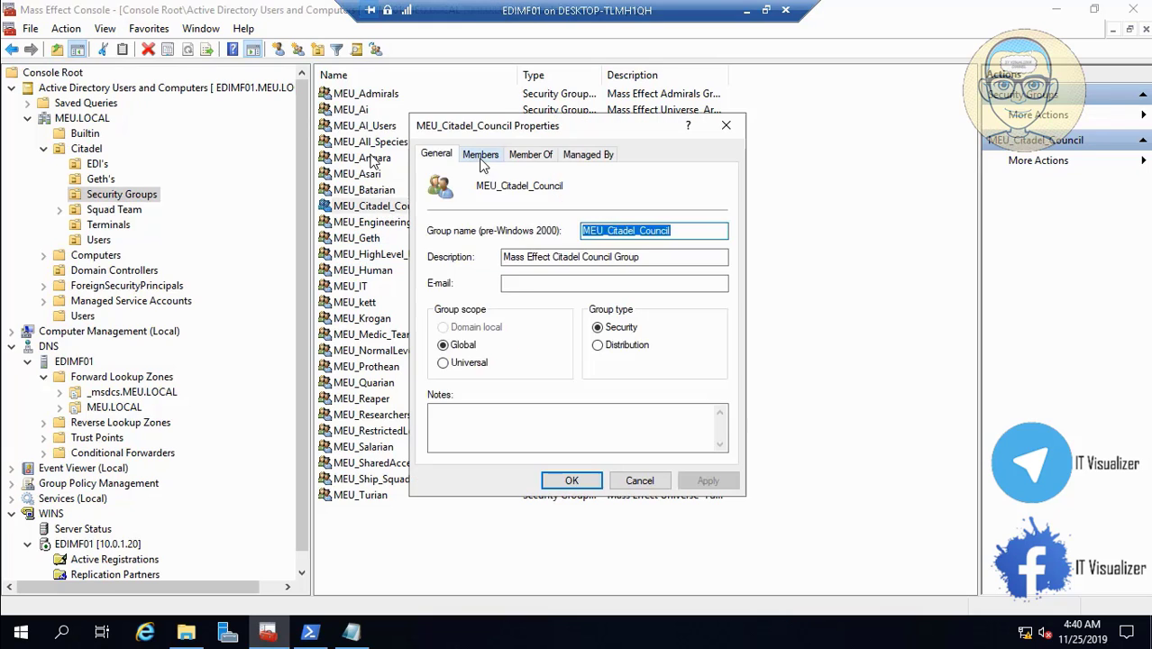
left_click(480, 154)
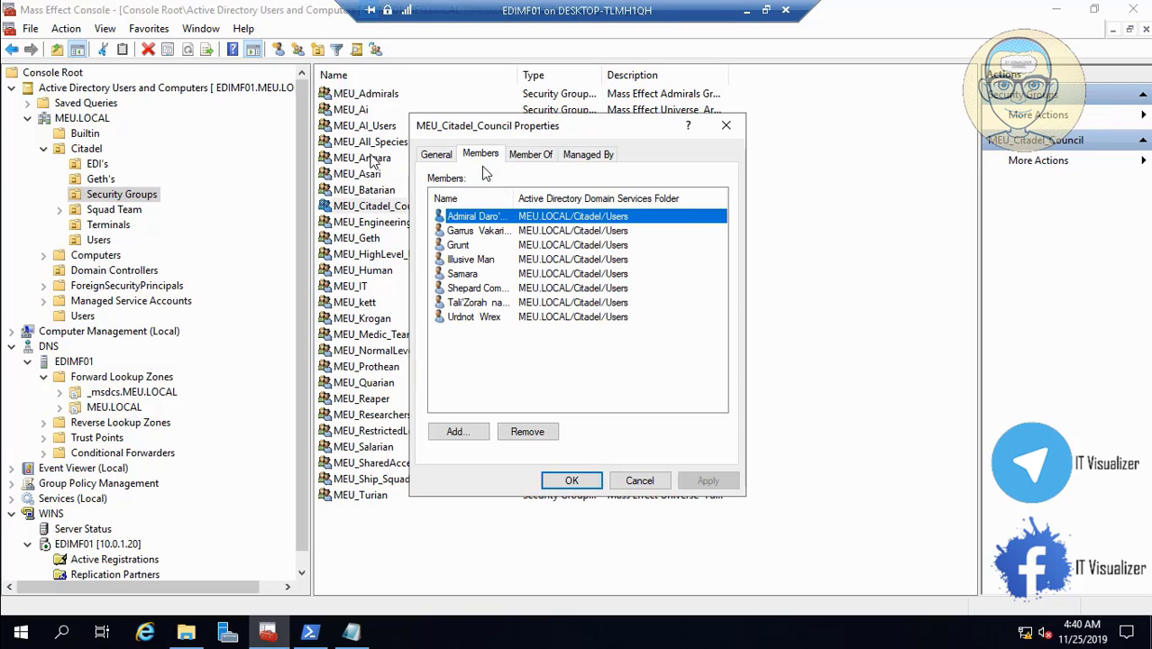
left_click(651, 481)
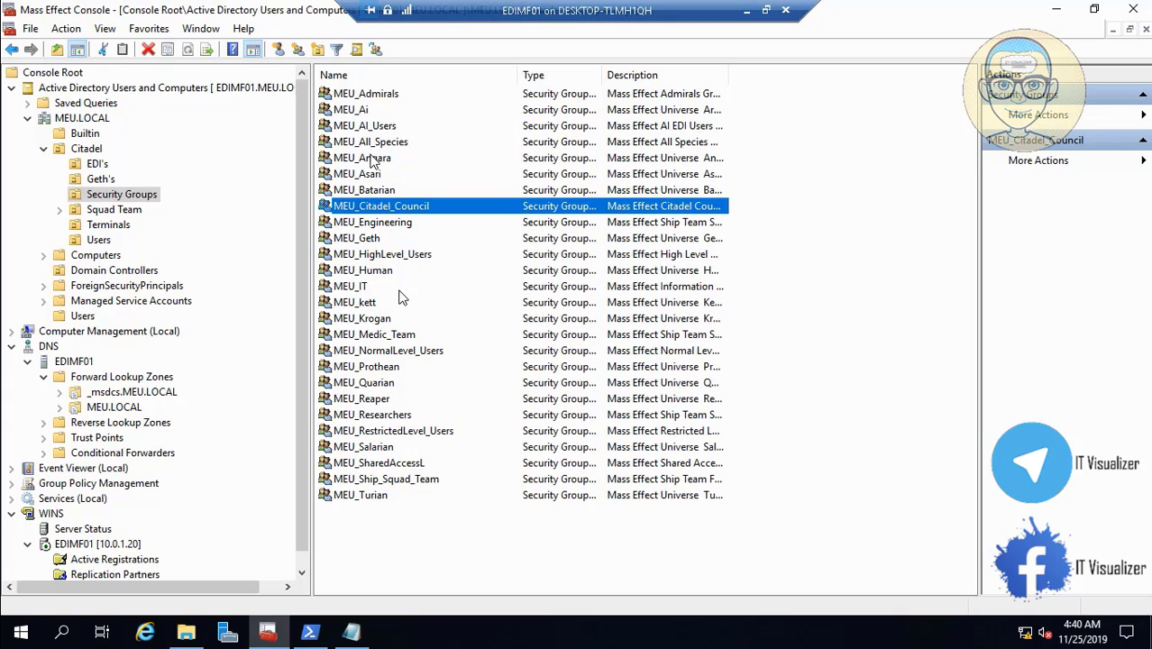
left_click(379, 257)
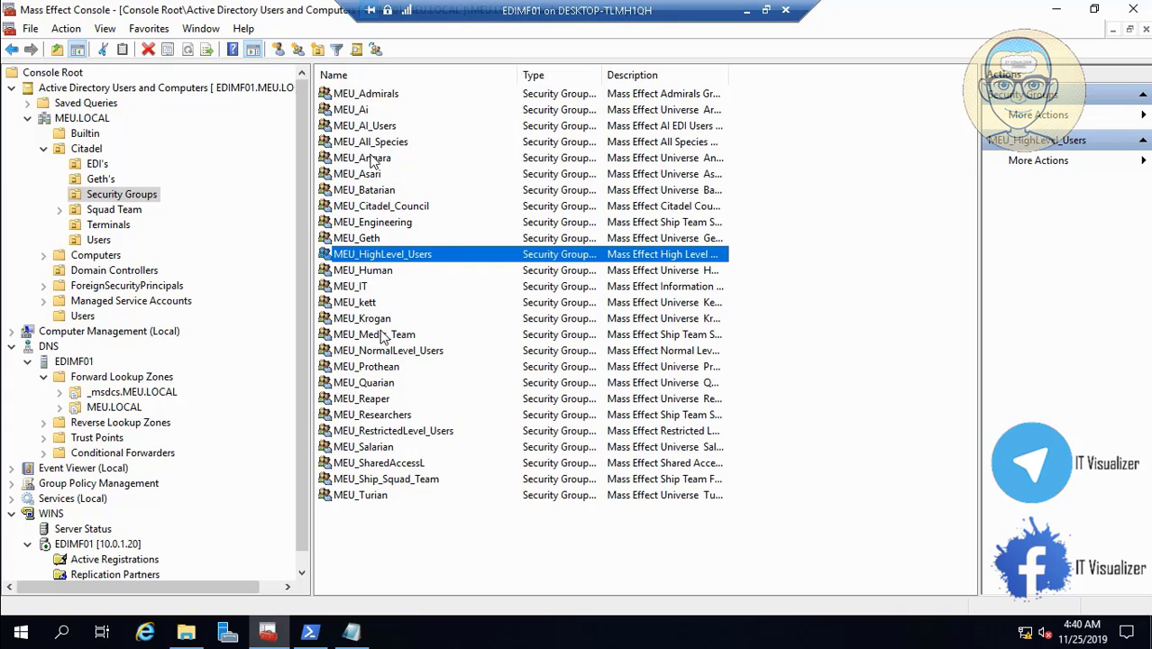
left_click(405, 354)
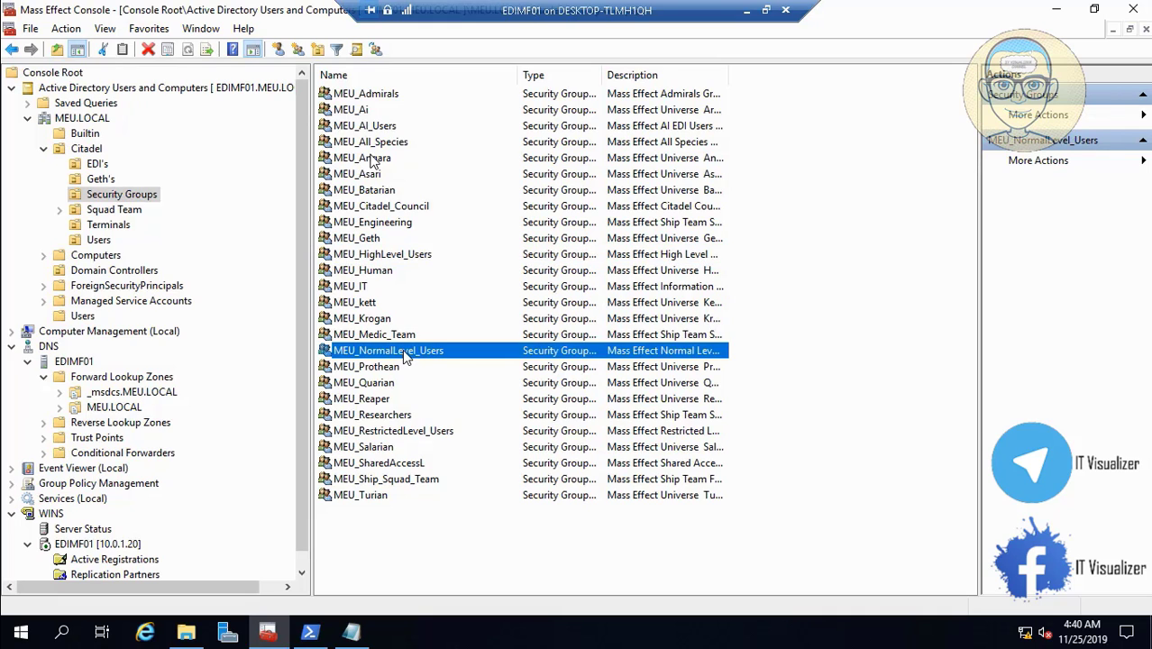
double_click(405, 353)
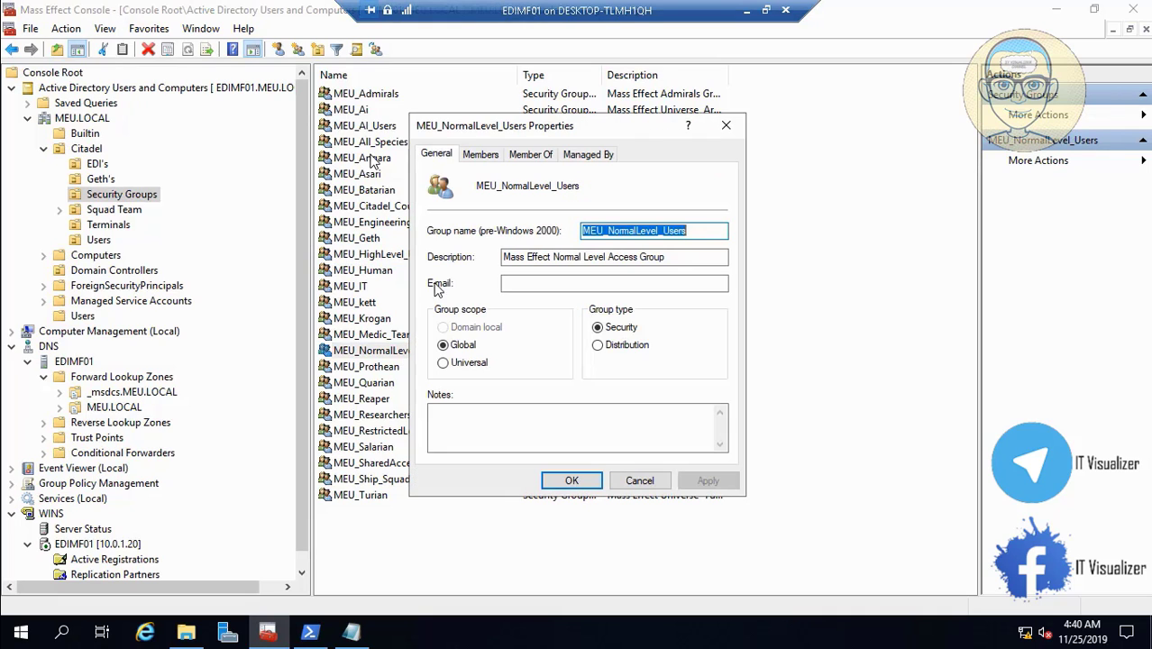
left_click(480, 156)
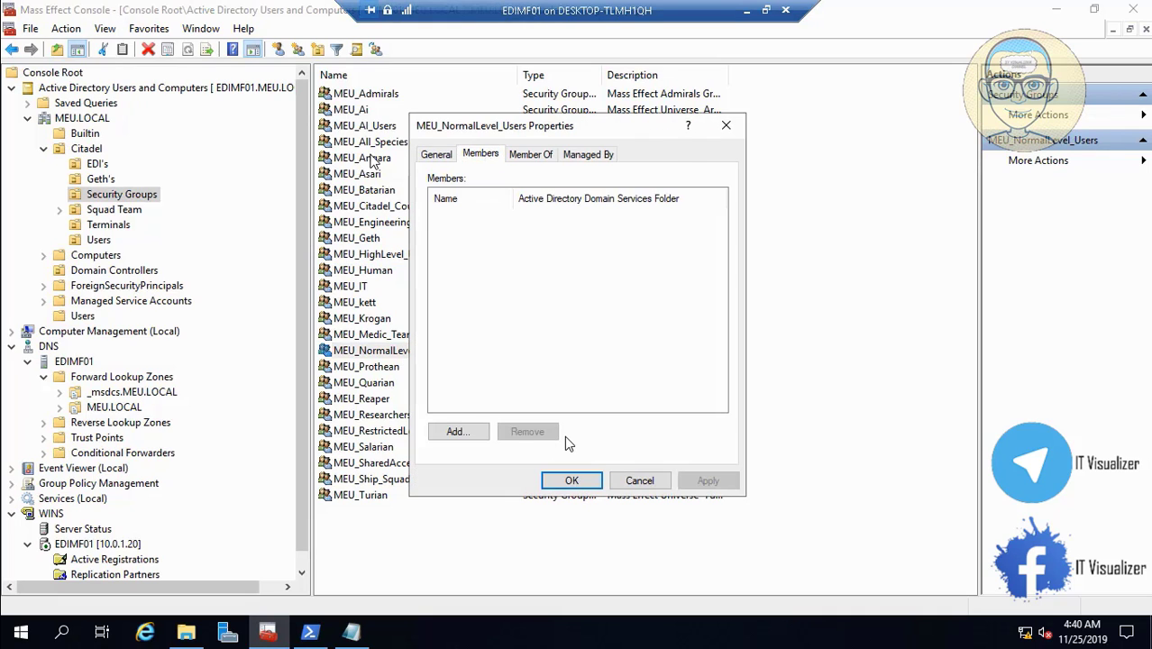
left_click(629, 482)
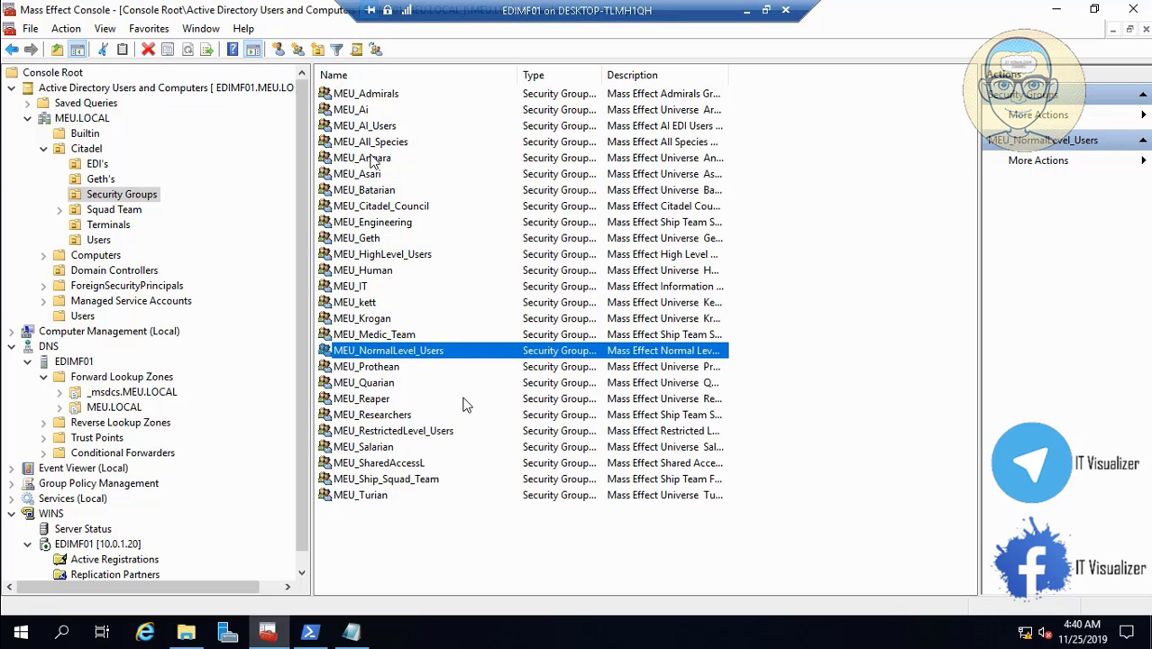
left_click(436, 431)
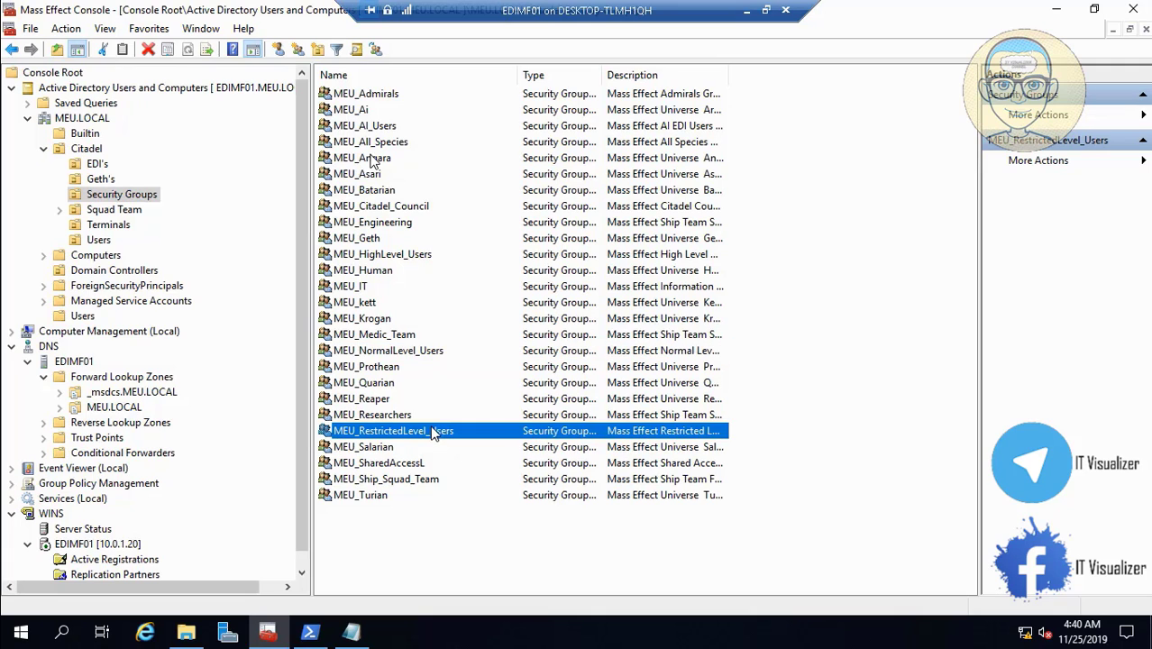
double_click(435, 431)
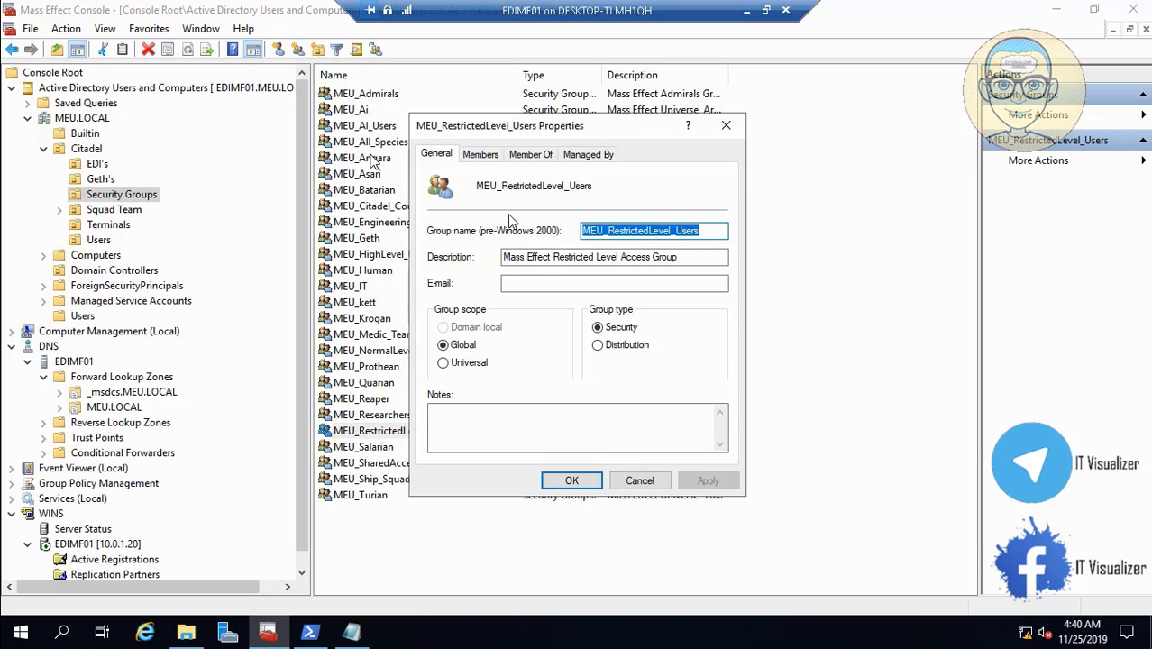
left_click(481, 156)
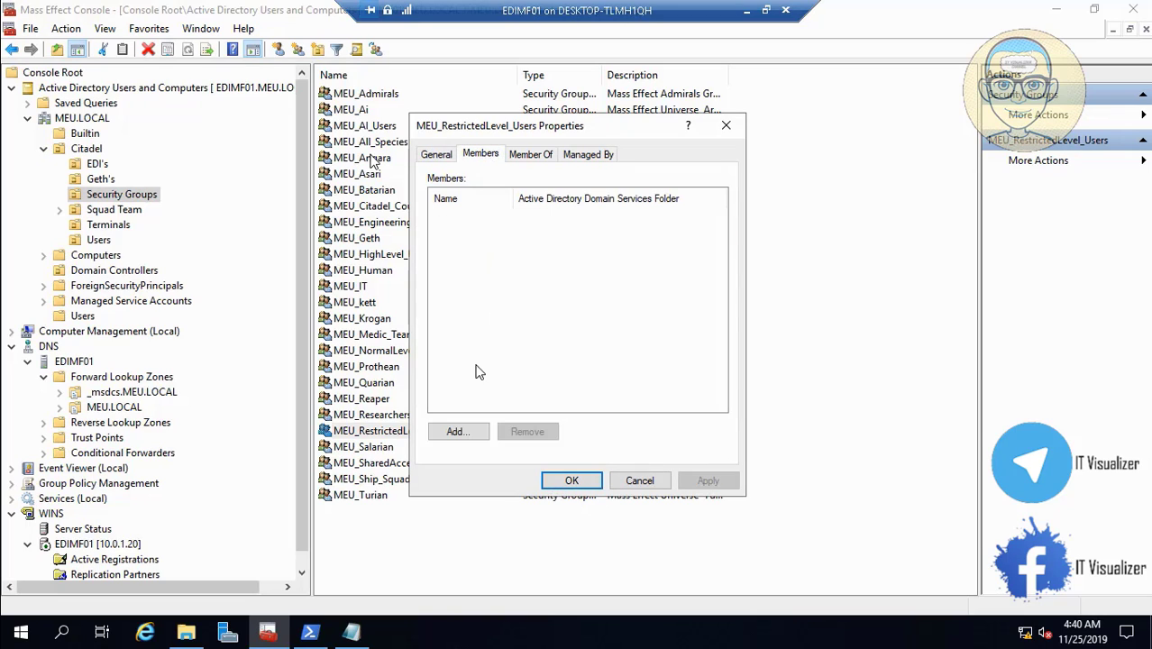
left_click(455, 432)
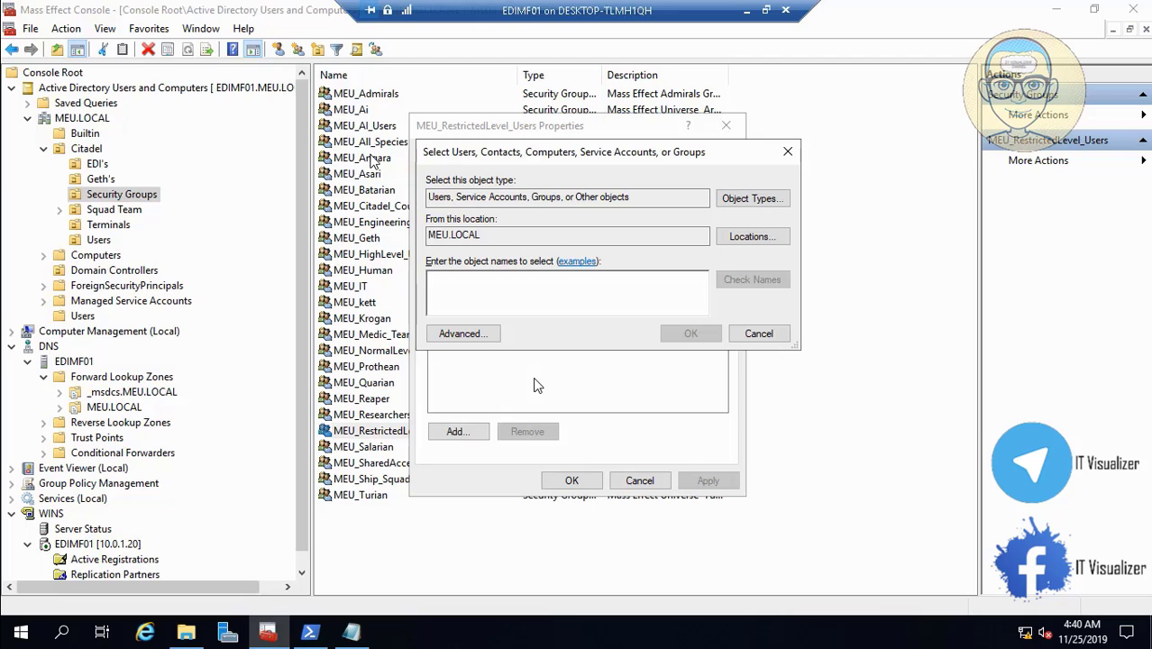
left_click(753, 334)
left_click(639, 481)
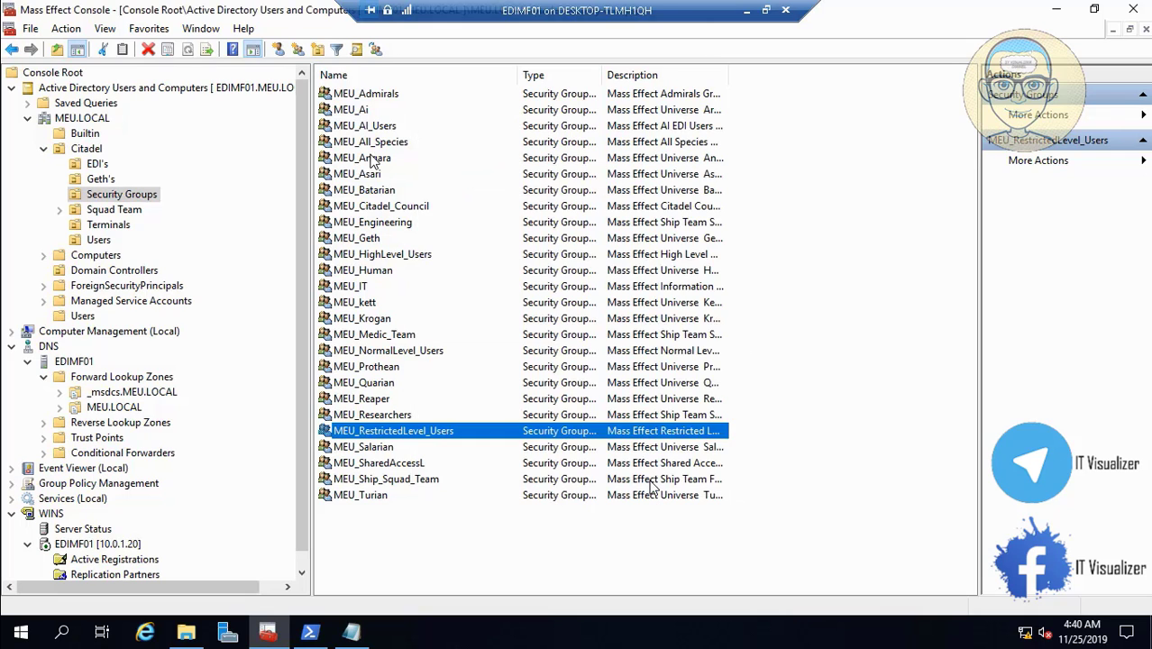
- Add MEU_Researchers (picked from 'MEU_Re' matches) and MEU_Medic_Team to MEU_NormalLevel_Users
double_click(409, 353)
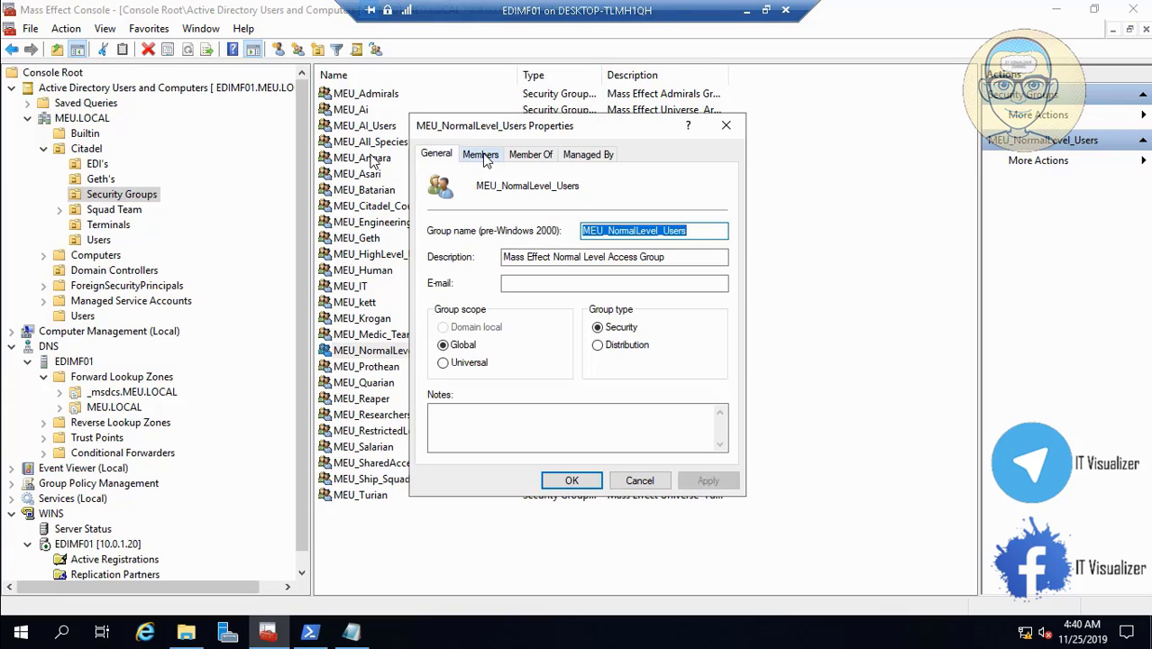
left_click(483, 157)
left_click(458, 429)
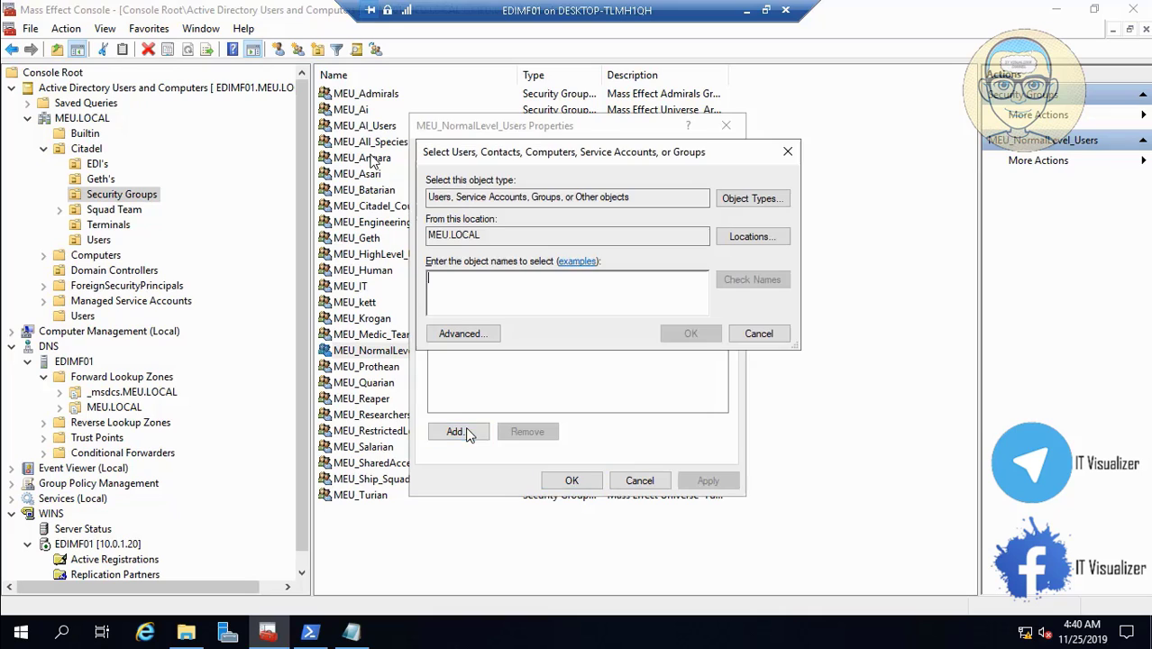
type("MEU_")
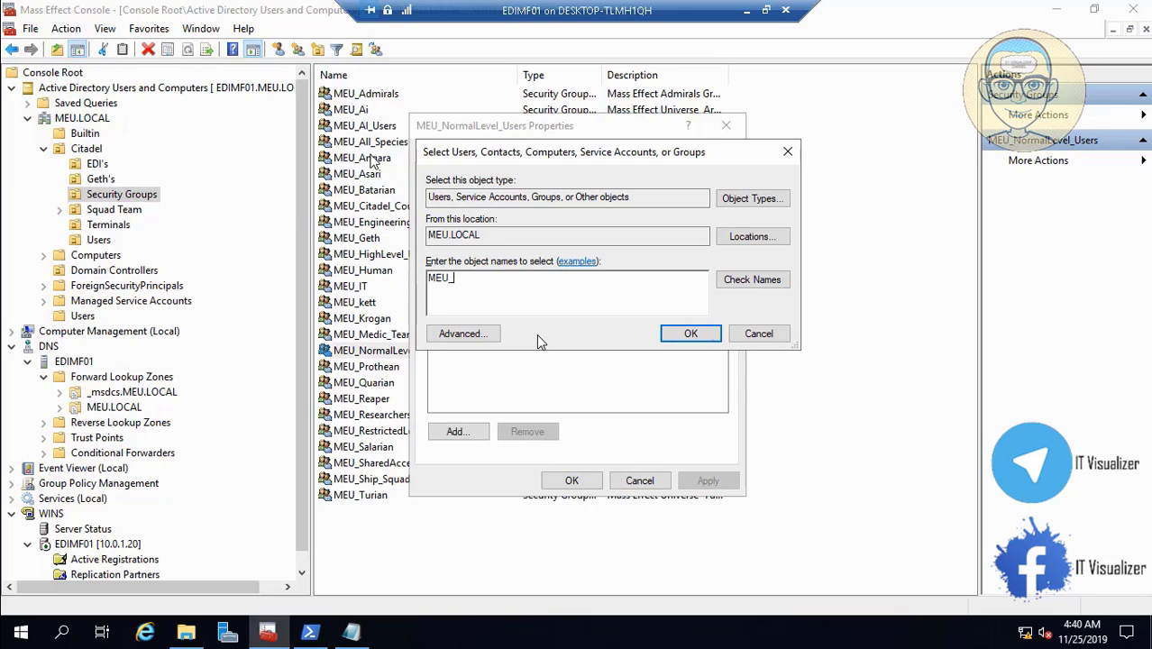
type("Re")
left_click(738, 280)
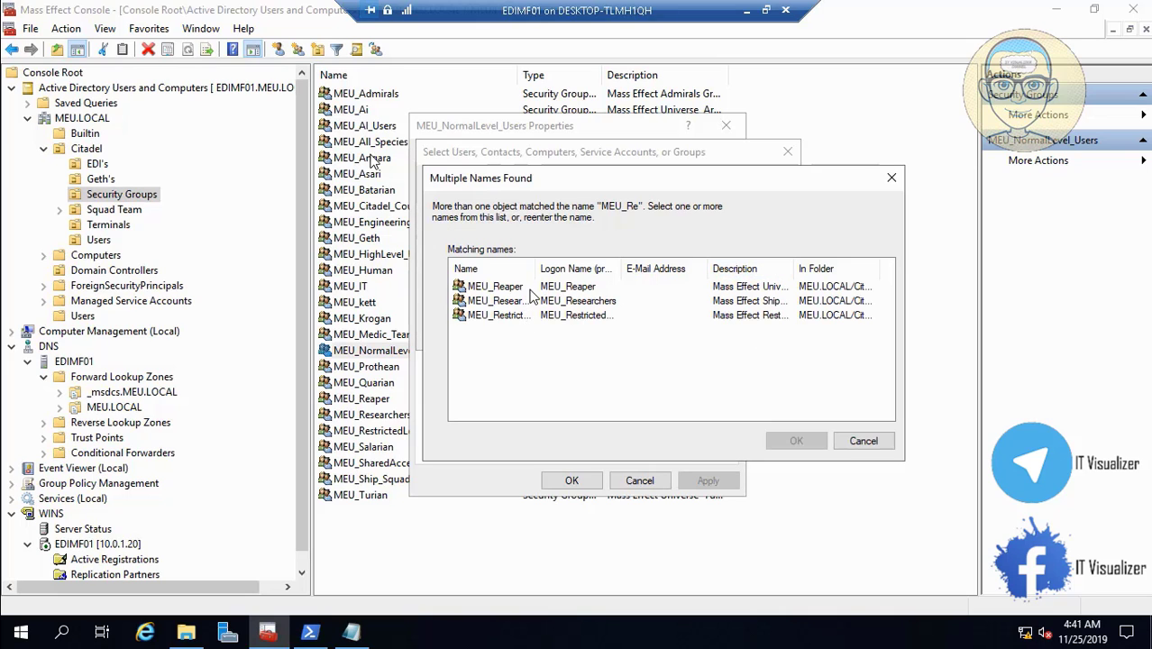
left_click_drag(534, 270, 637, 270)
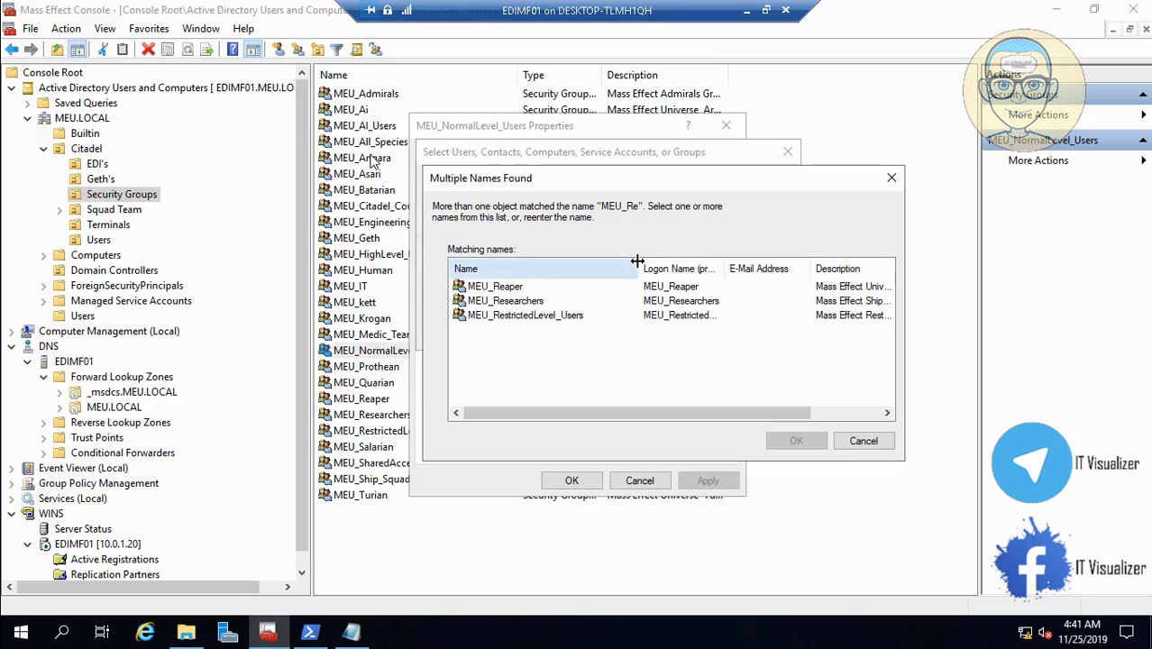
left_click(543, 304)
left_click(795, 441)
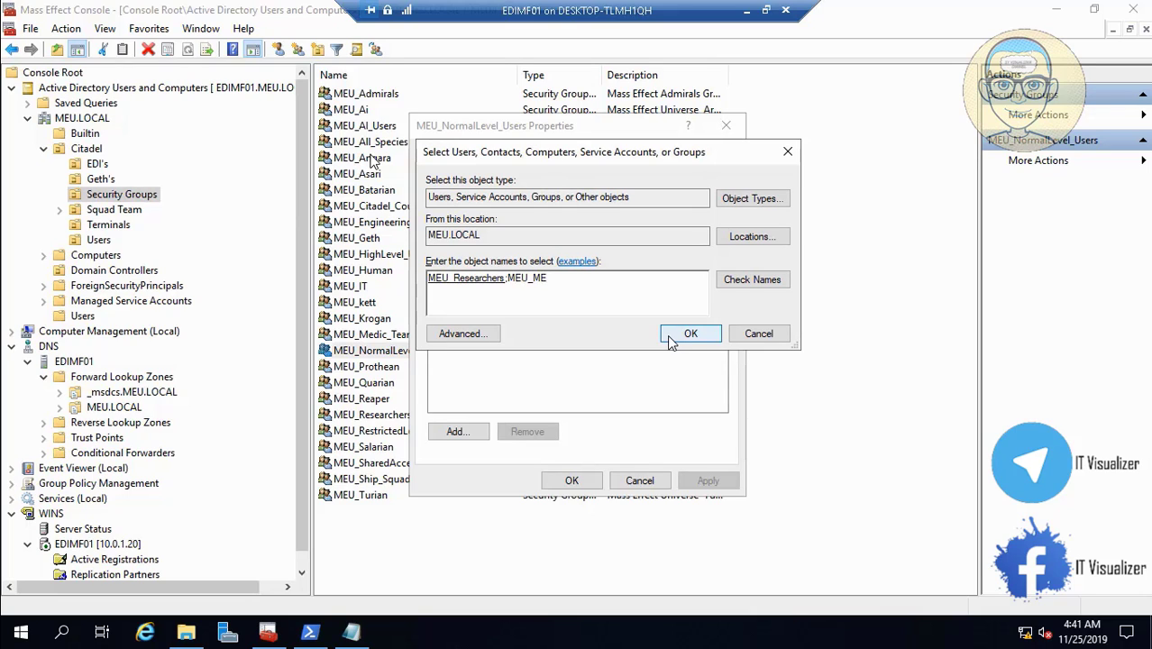
left_click(753, 281)
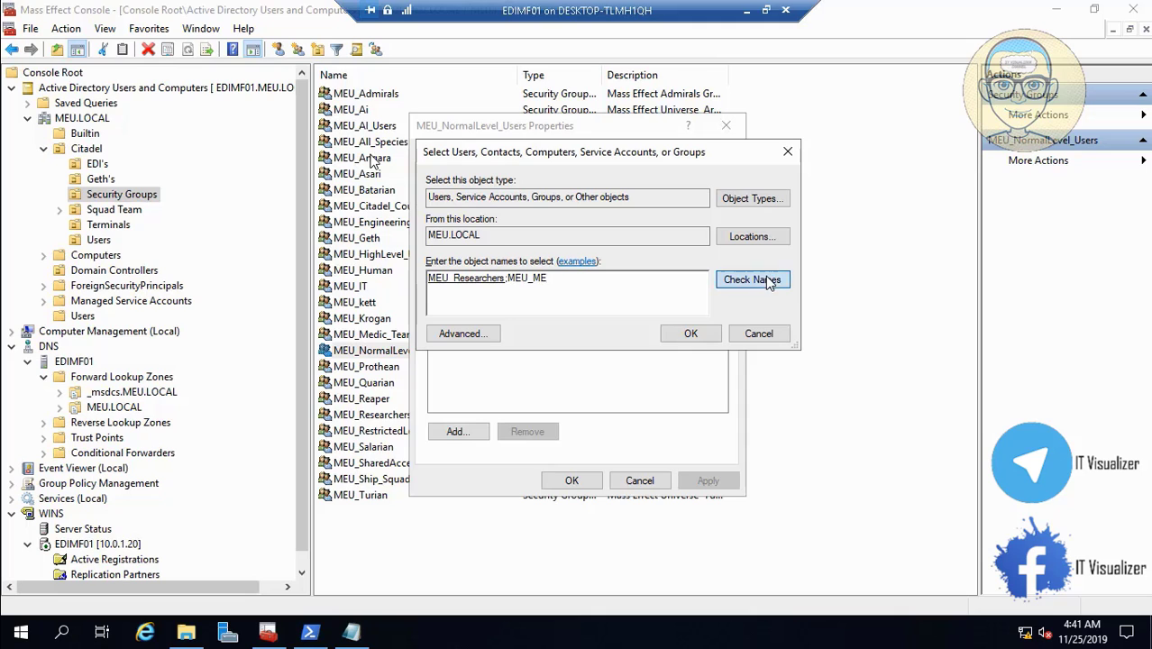
left_click(696, 335)
left_click(703, 482)
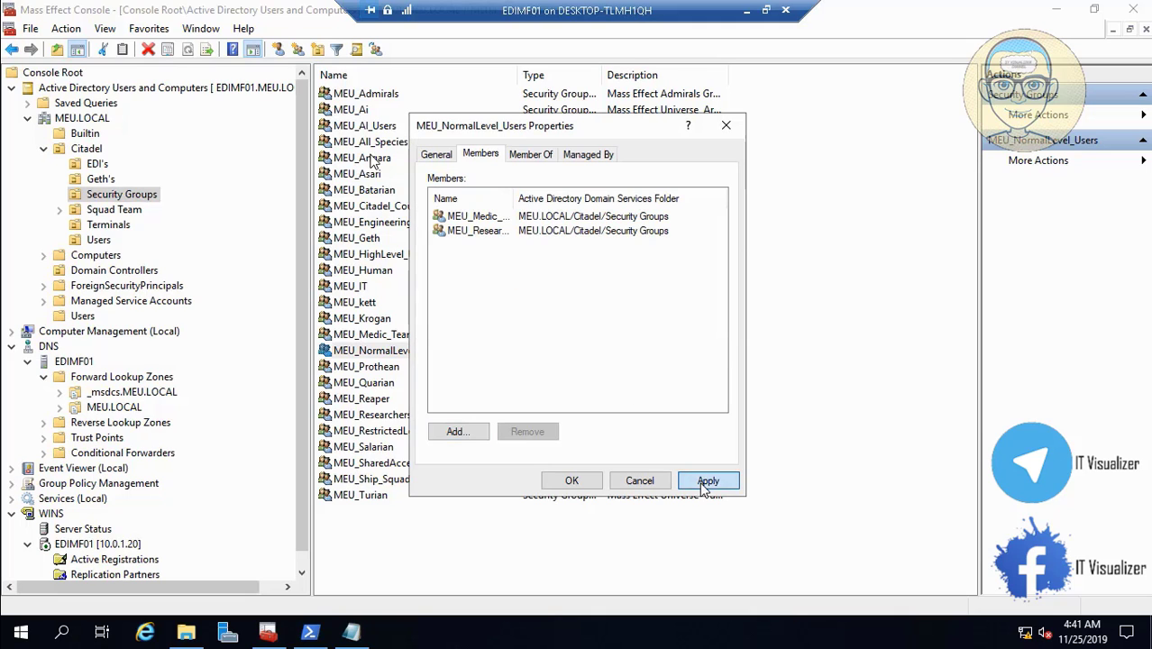
left_click(585, 481)
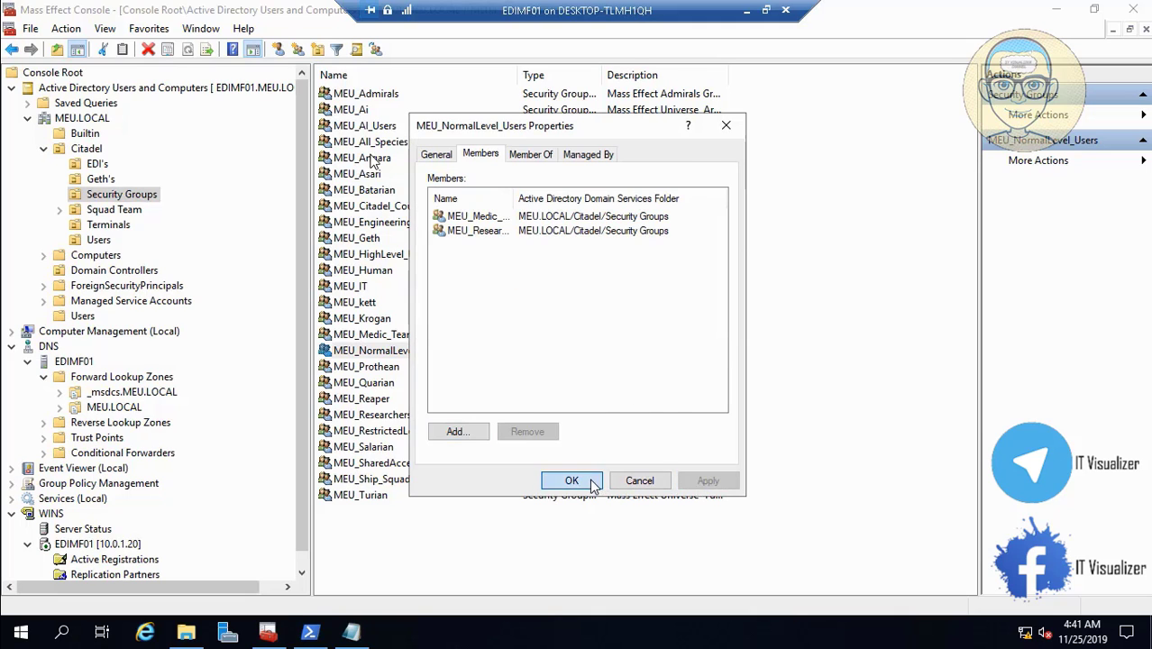
- Add MEU_Engineering, resolved from 'MEU_ENG', to MEU_RestrictedLevel_Users' members and apply
left_click(396, 431)
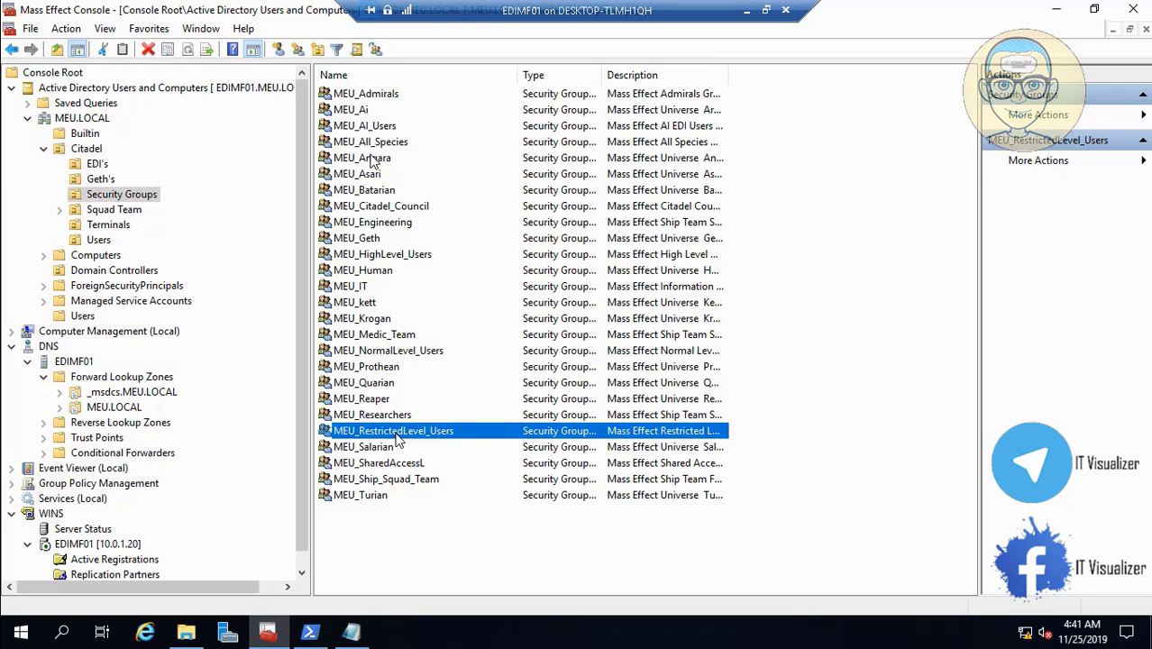
double_click(397, 432)
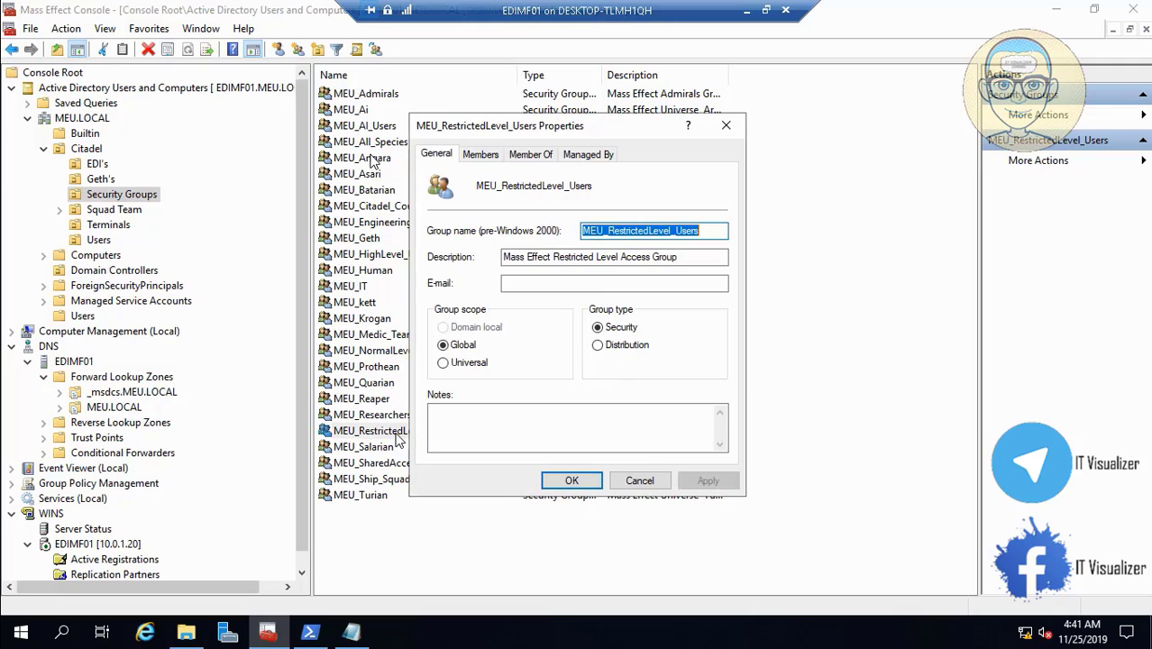
left_click(480, 154)
left_click(456, 431)
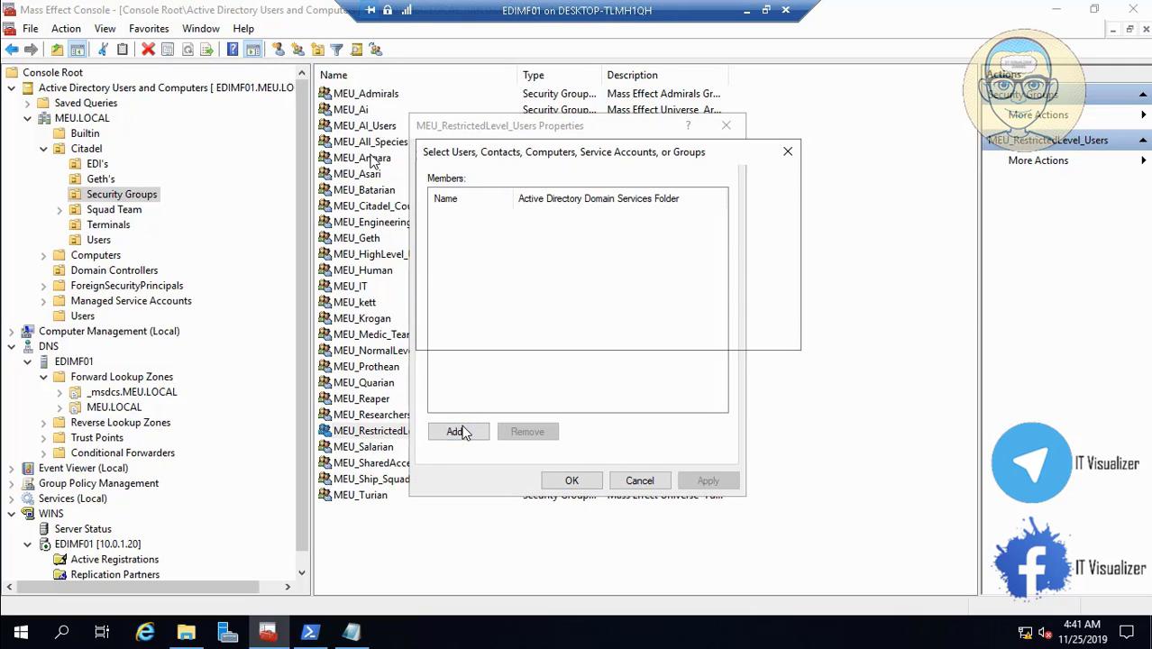
type("MEU_")
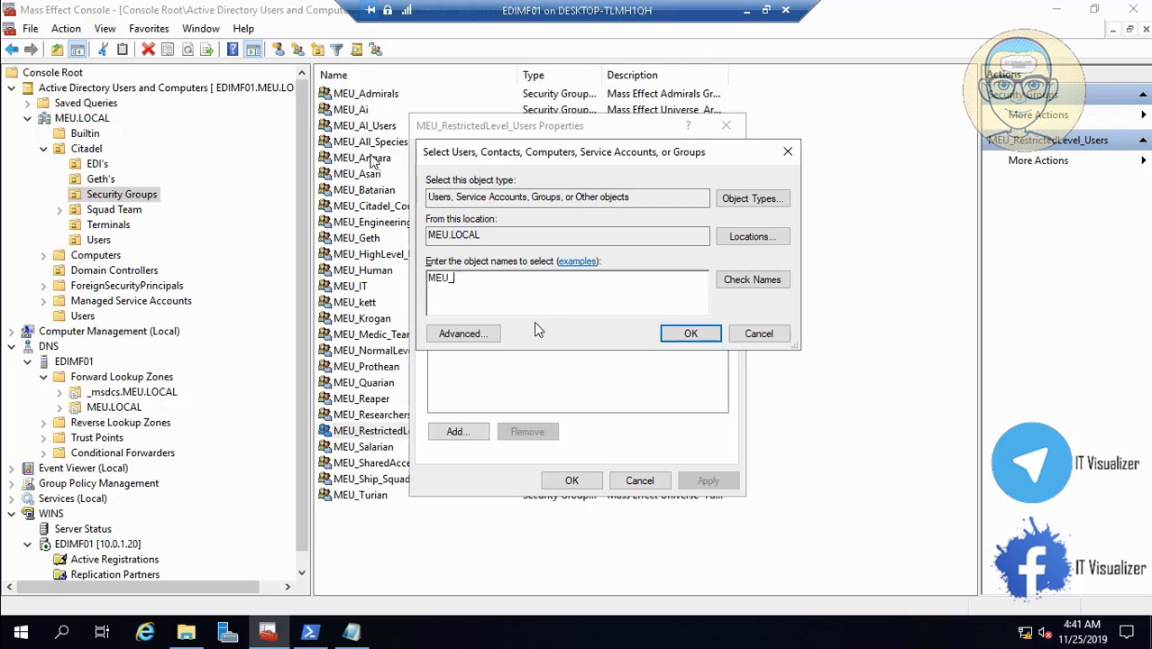
type("ENG")
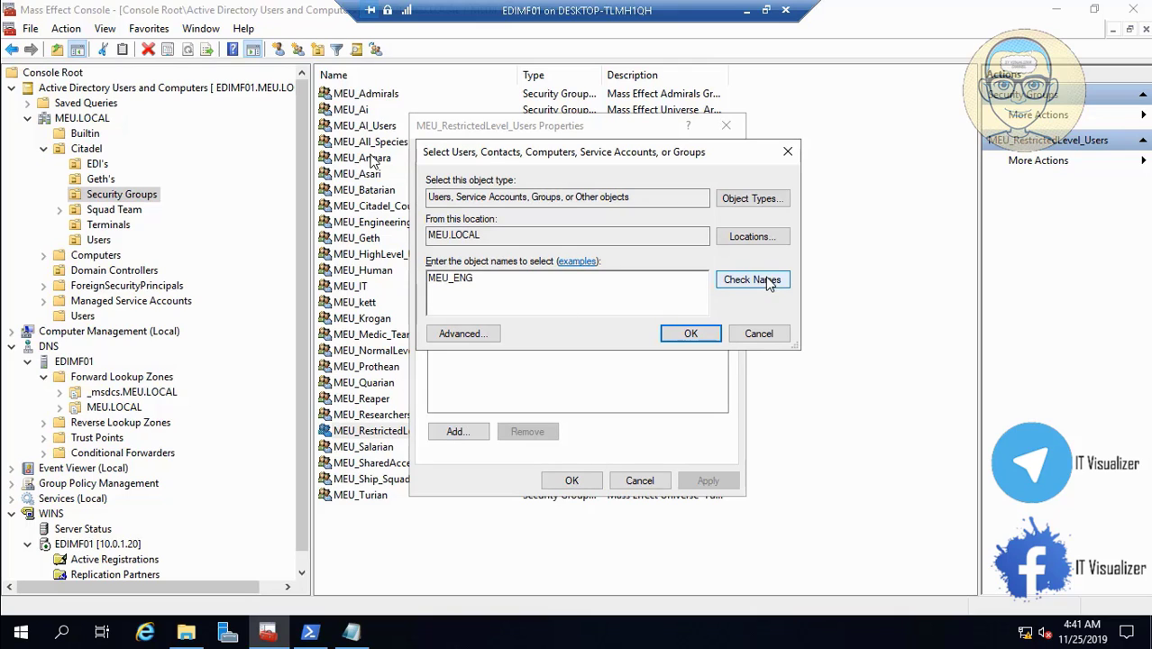
left_click(755, 281)
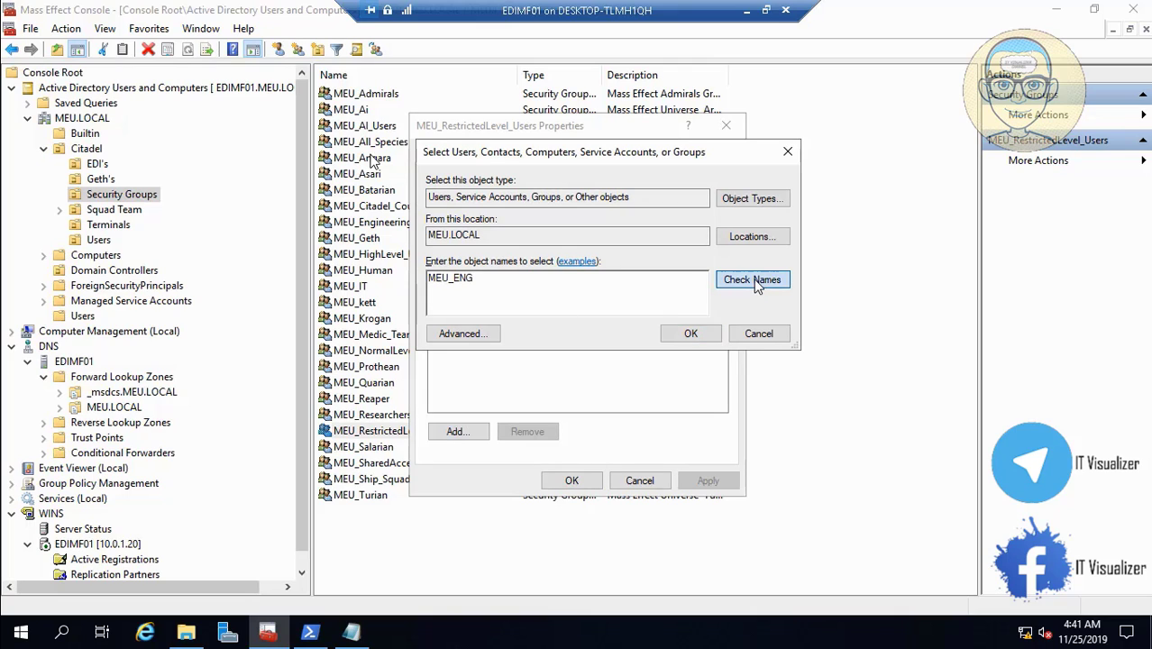
left_click(691, 333)
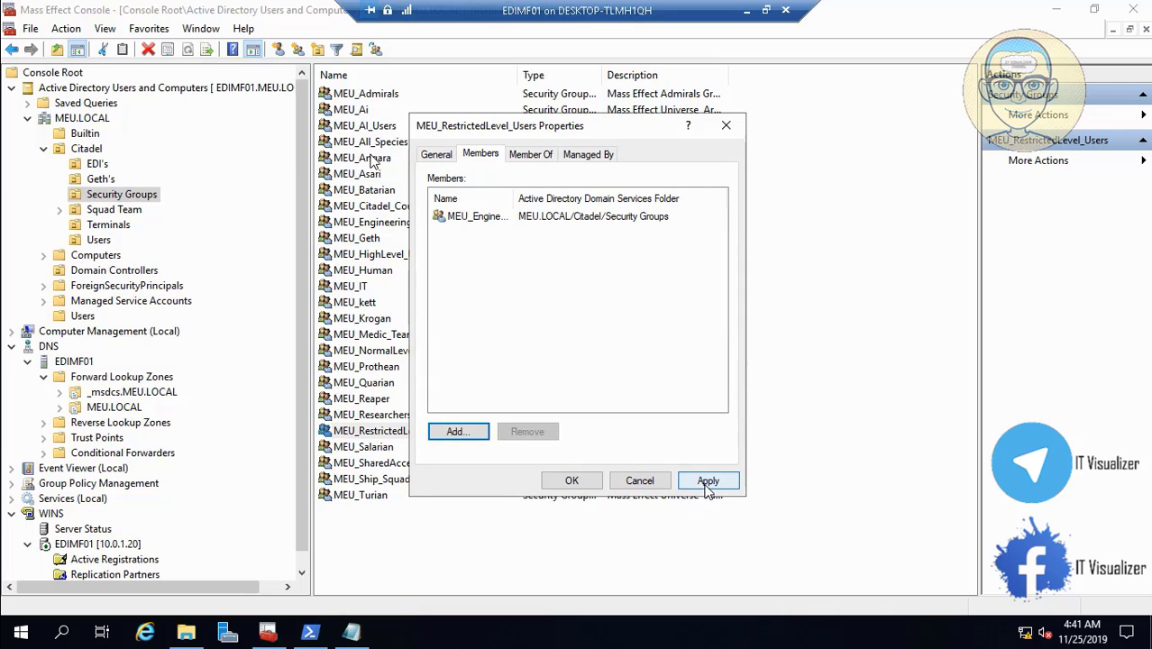
left_click(700, 483)
left_click(586, 480)
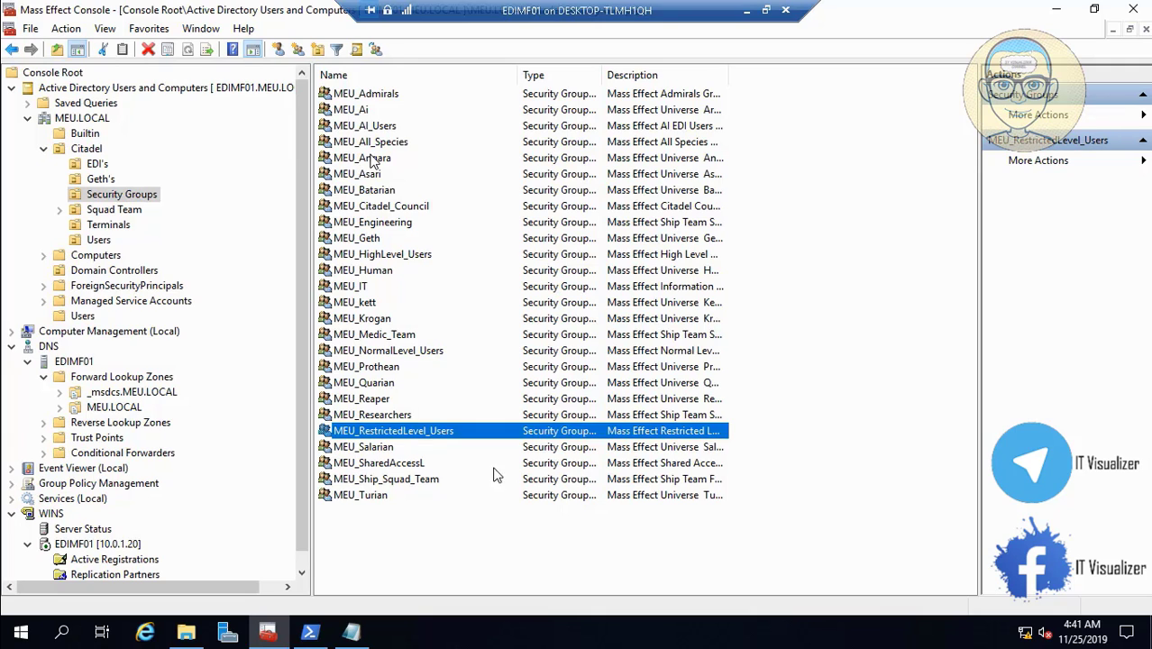
- Add MEU_All_Species, resolved from 'MEU_A', to MEU_SharedAccessL's members and apply
left_click(396, 467)
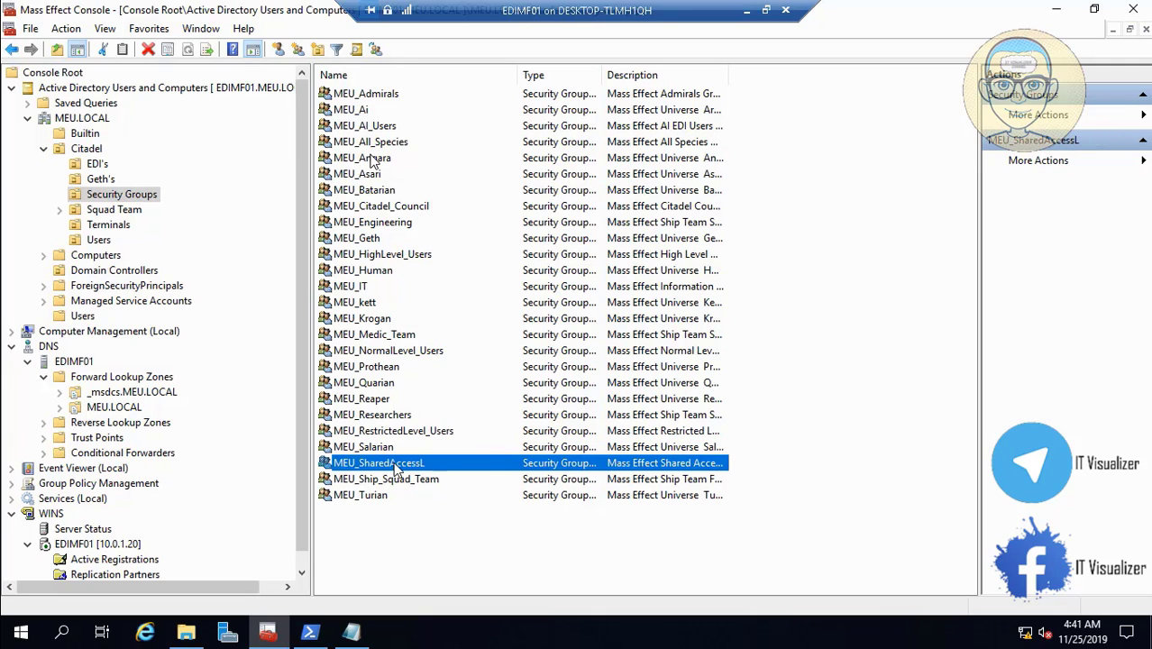
double_click(396, 467)
left_click(488, 158)
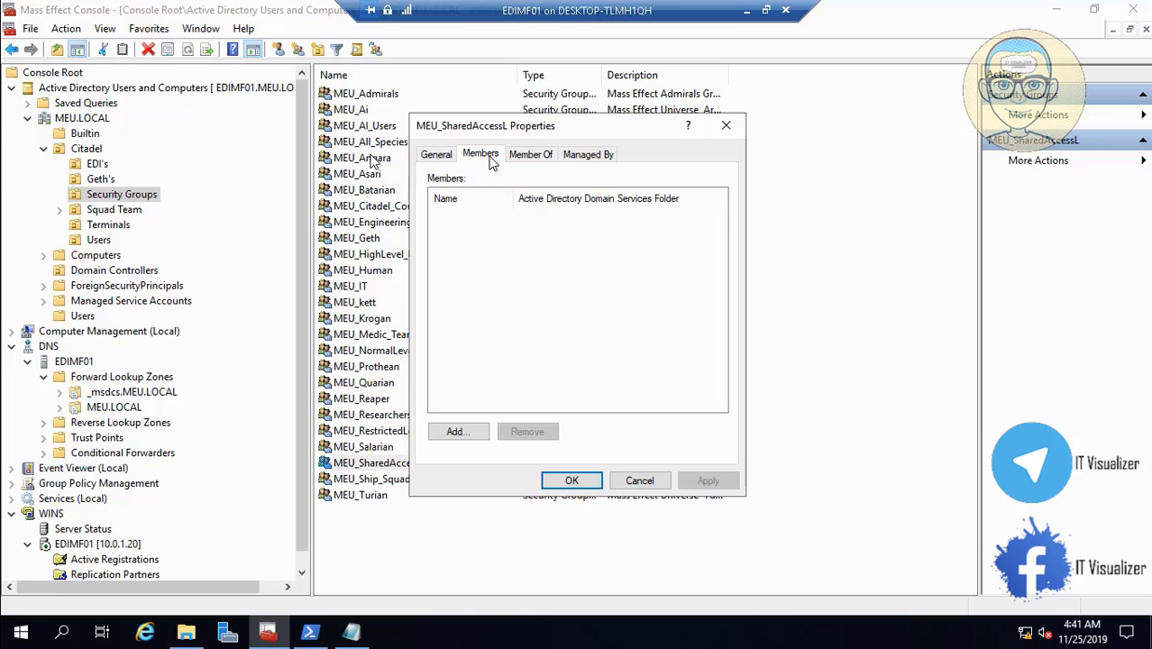
left_click(462, 432)
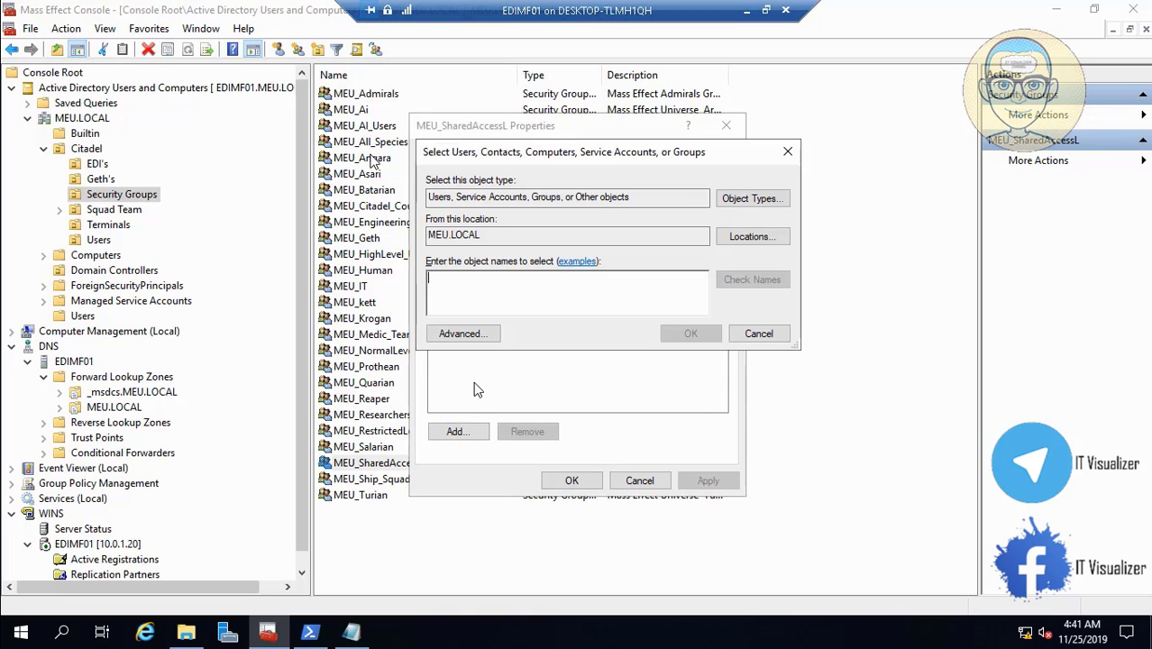
type("MEU_")
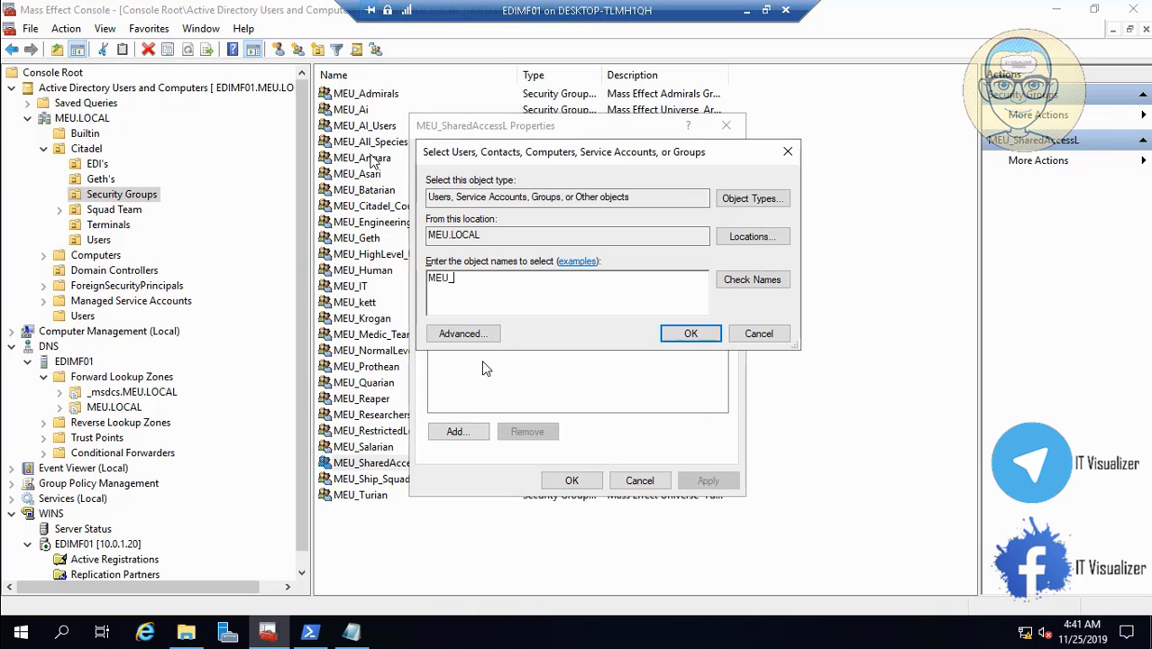
type("All")
left_click(751, 283)
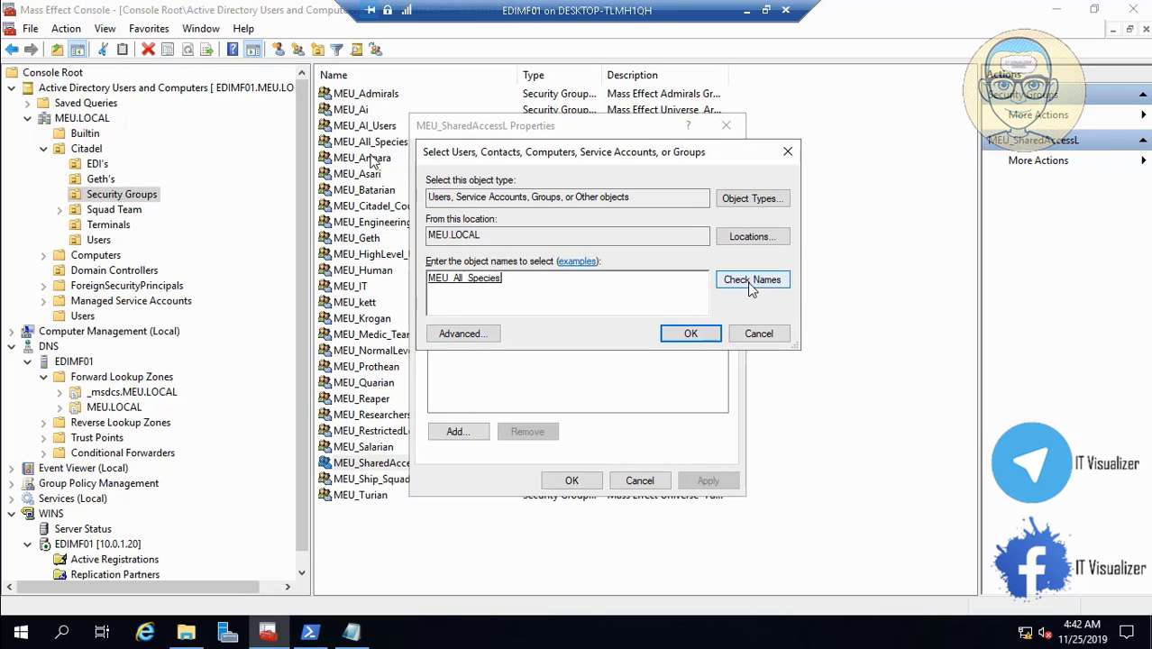
left_click(691, 333)
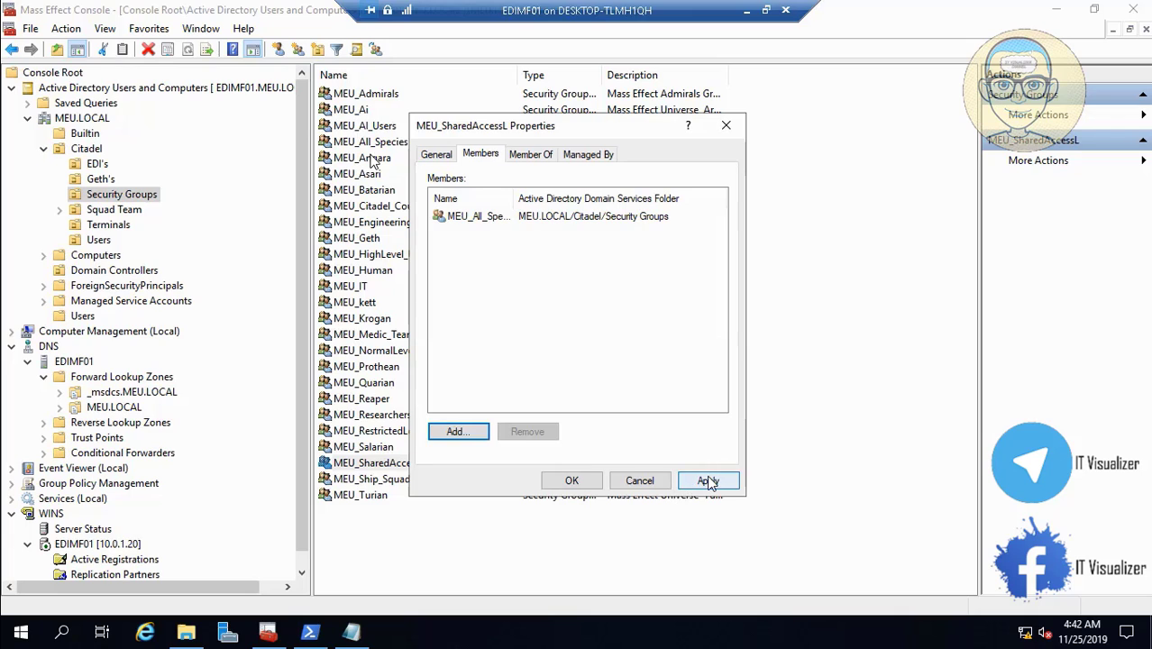
left_click(708, 480)
left_click(584, 480)
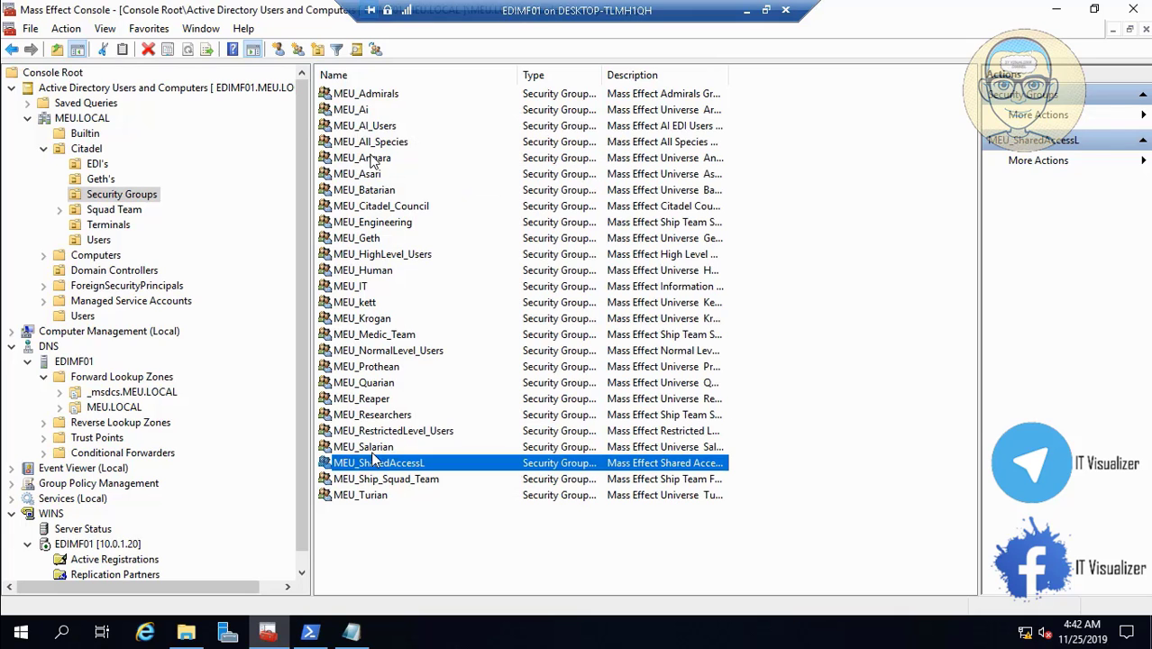
left_click(383, 483)
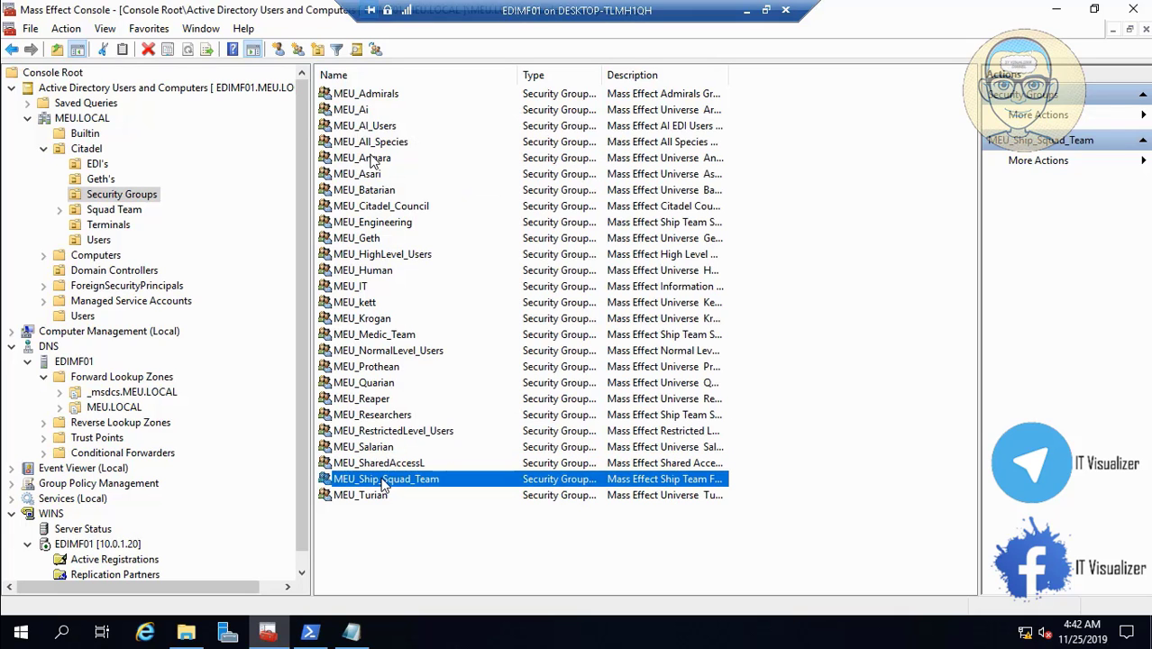
- Review MEU_Ship_Squad_Team's member list and close its properties
double_click(383, 483)
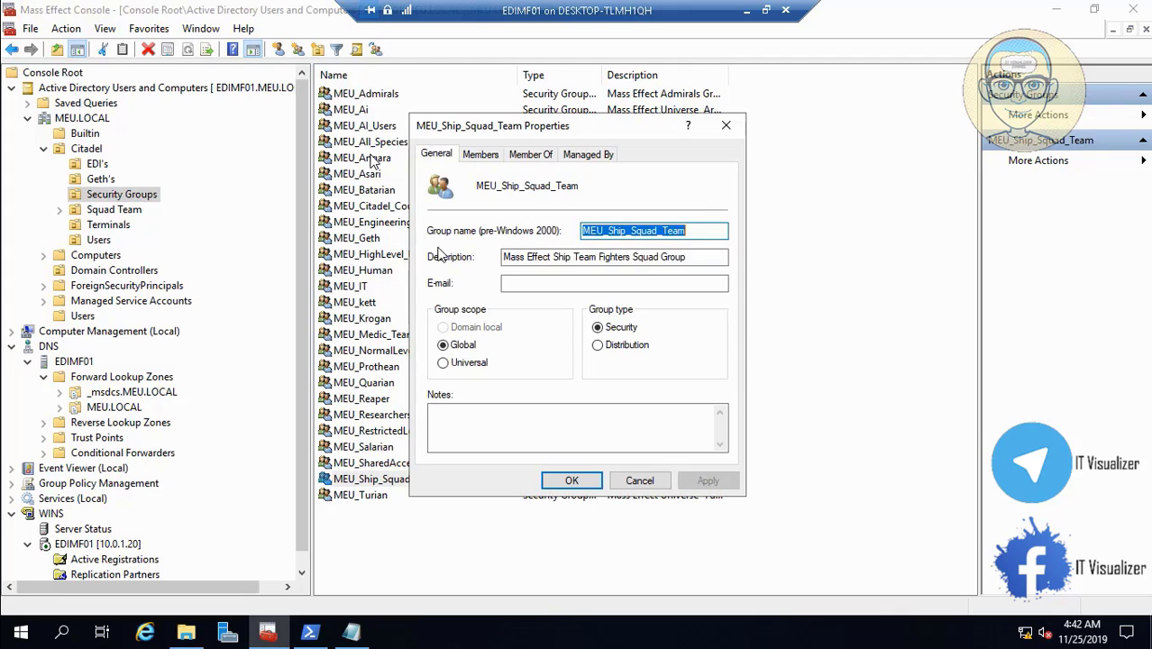
left_click(480, 154)
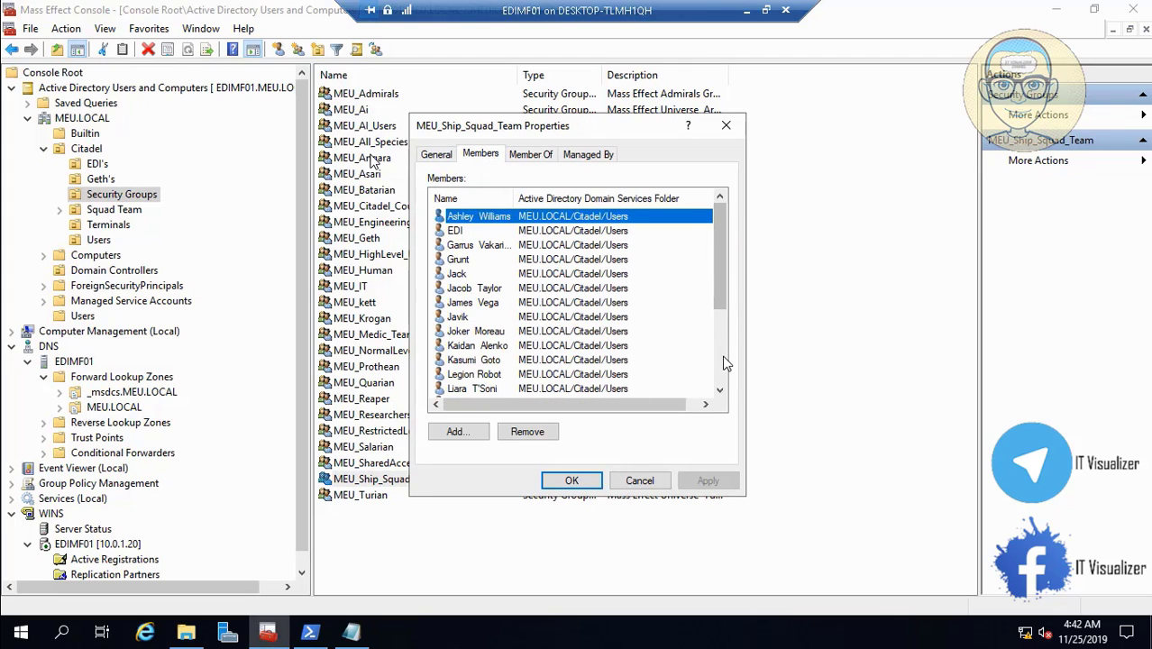
scroll(722, 357, "down", 3)
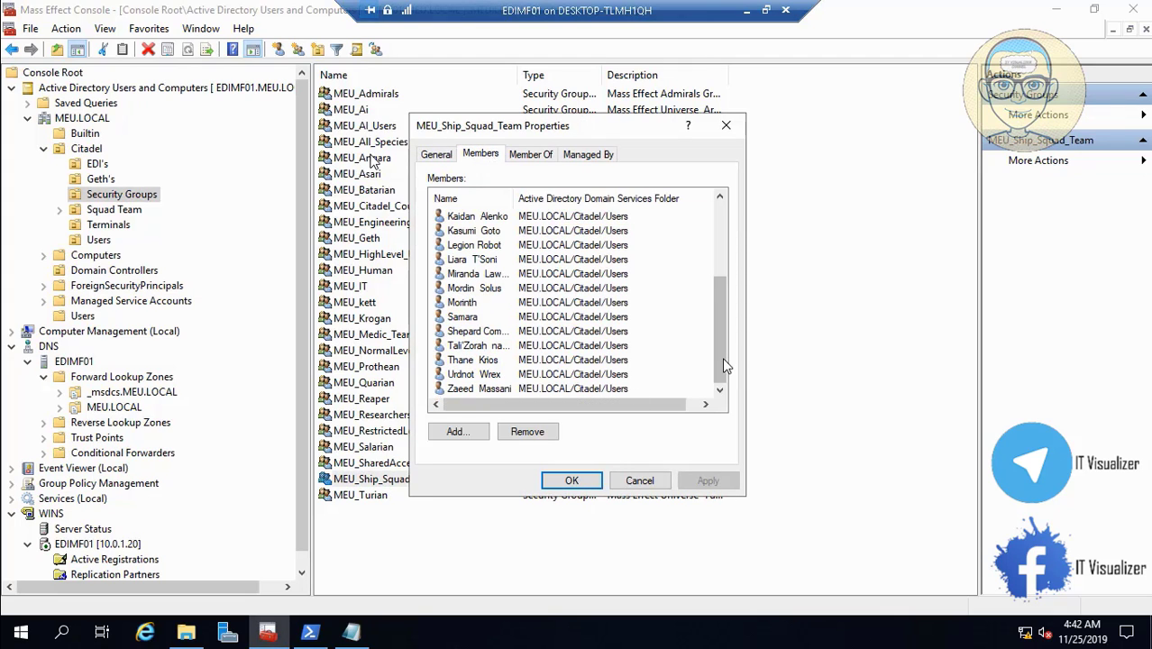
left_click(566, 481)
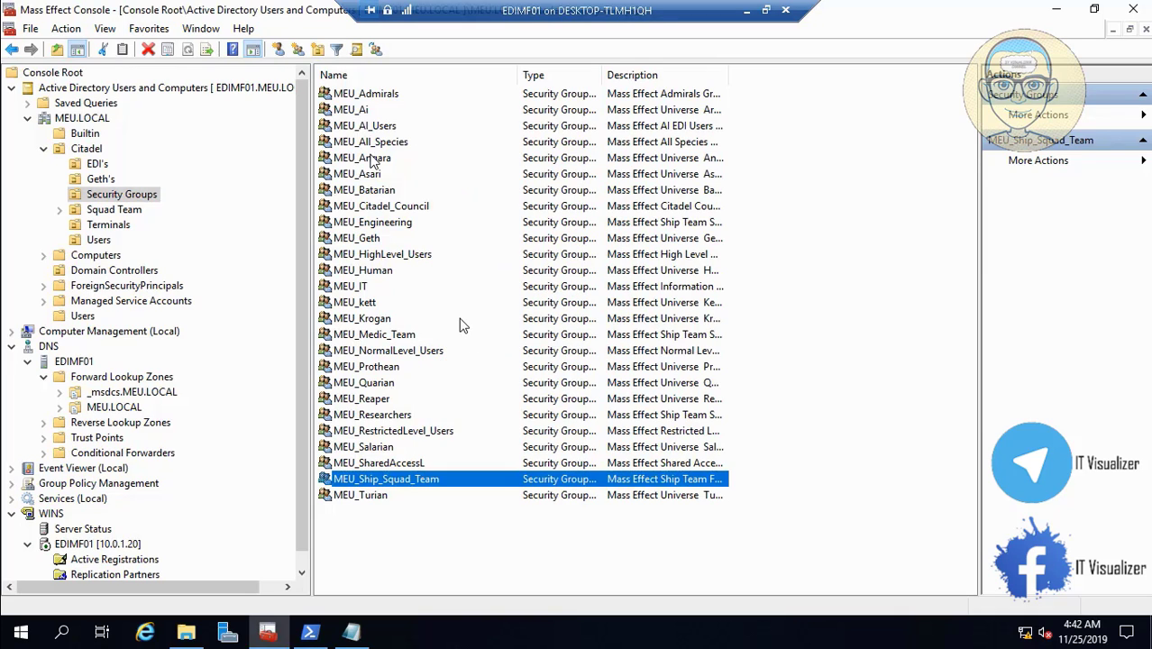
- Check that MEU_HighLevel_Users lists MEU_Admirals and MEU_Citadel_Council, then cancel
left_click(397, 145)
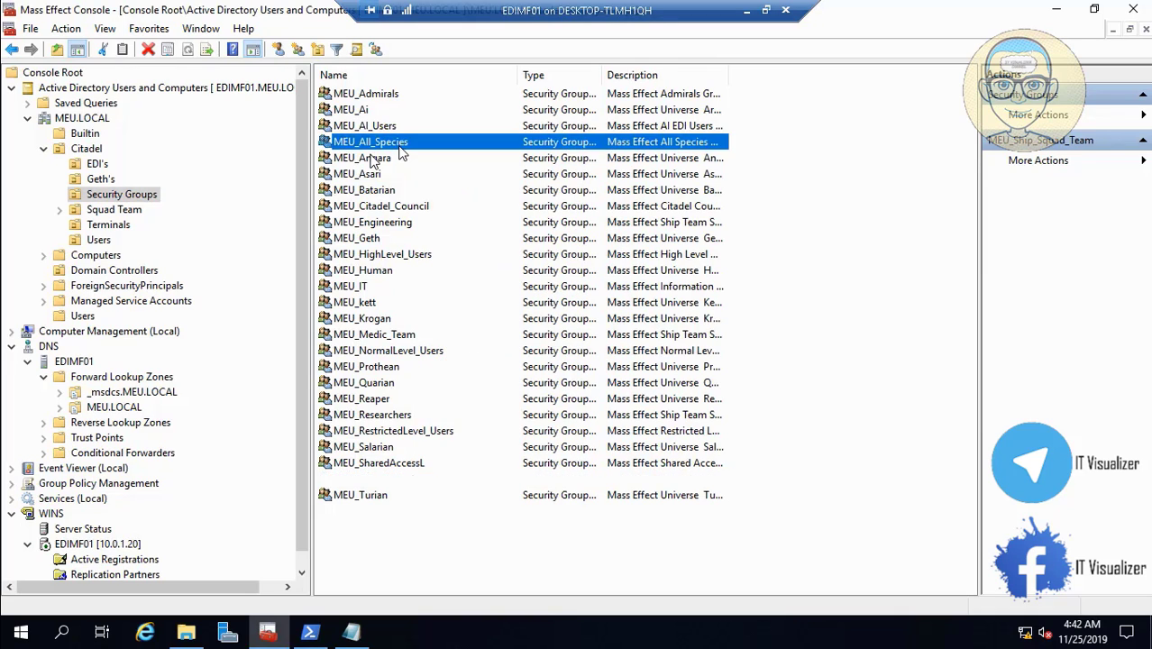
left_click(401, 208)
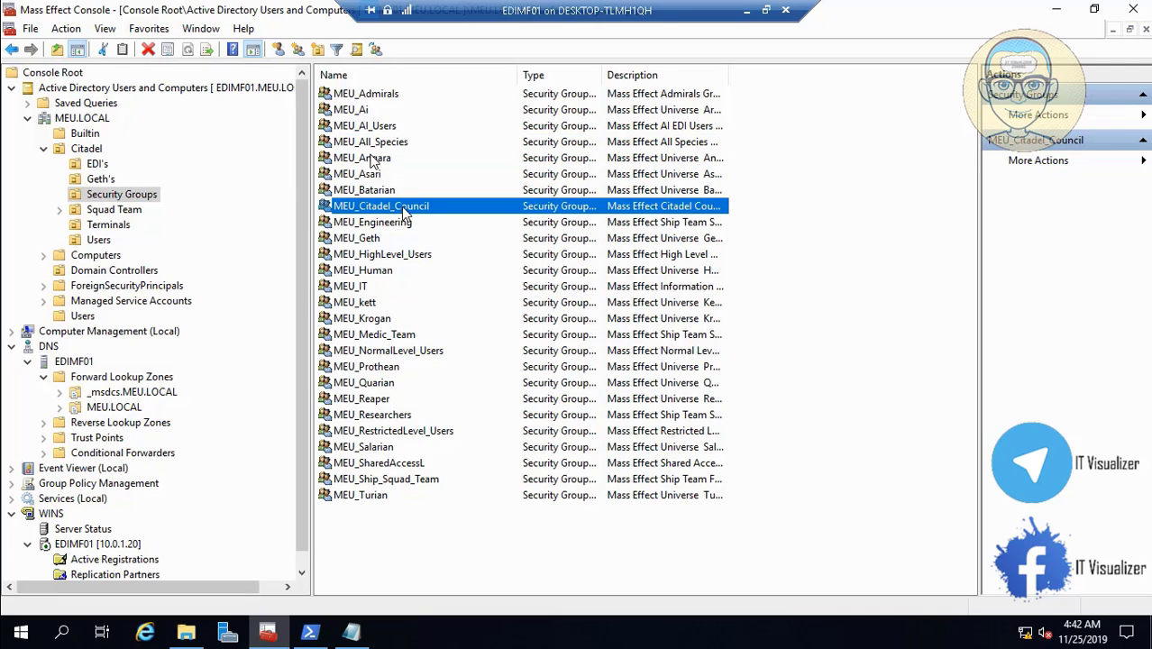
double_click(415, 255)
left_click(491, 156)
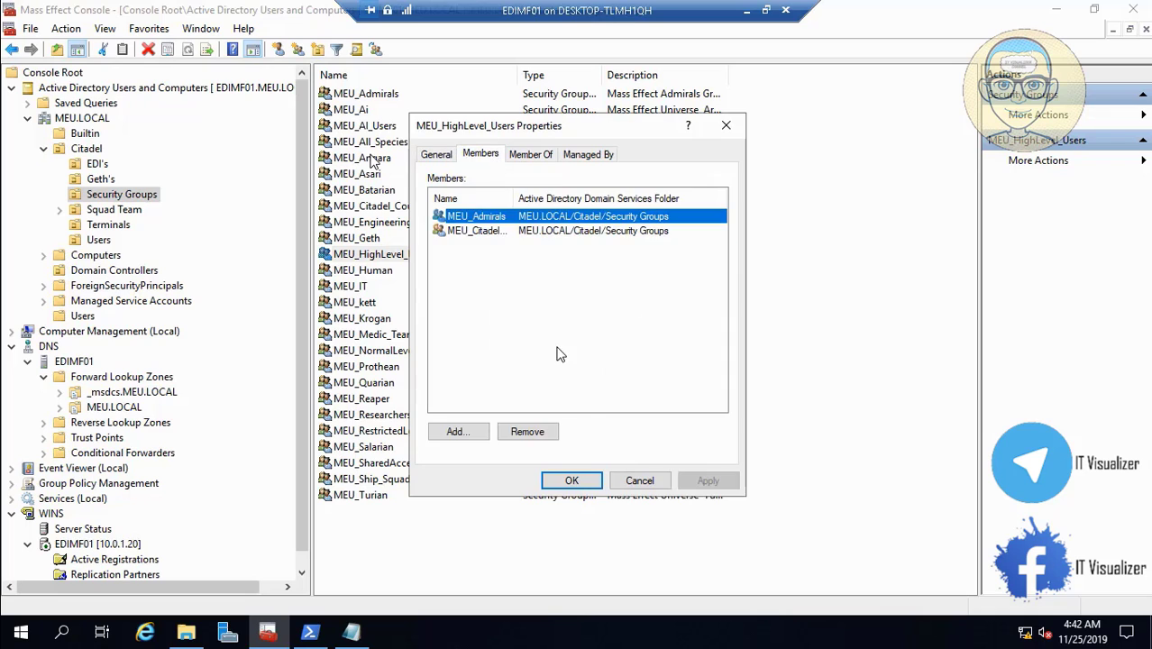
left_click(638, 487)
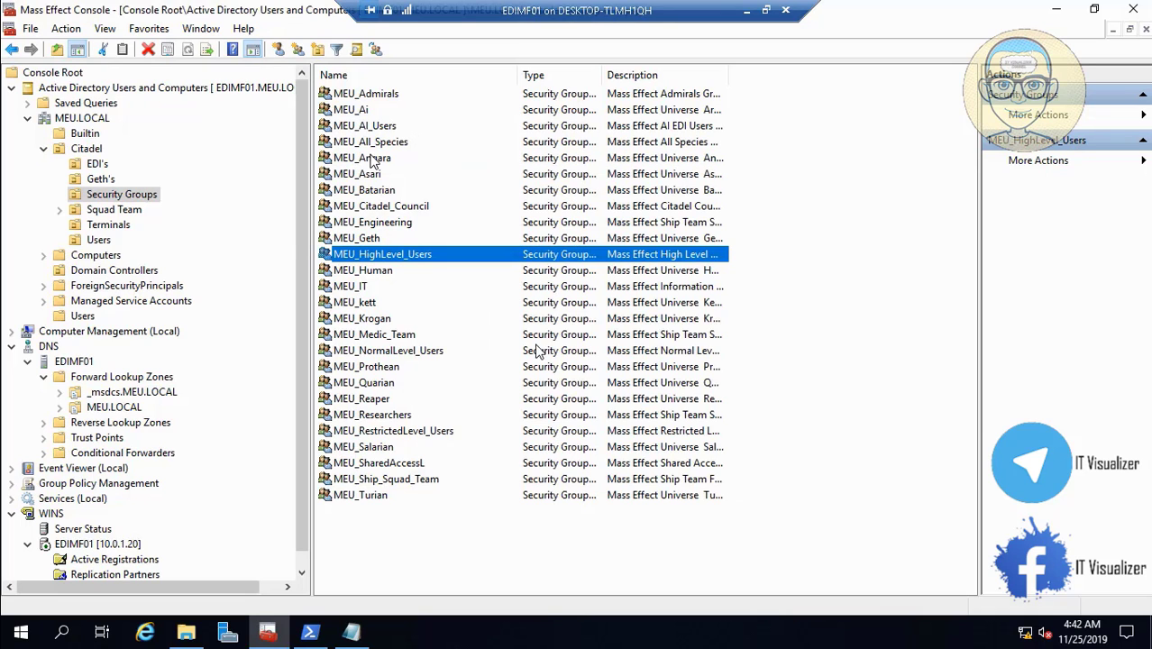
- Browse MEU_NormalLevel_Users, MEU_RestrictedLevel_Users, MEU_SharedAccessL and MEU_Turian in the group list
left_click(427, 351)
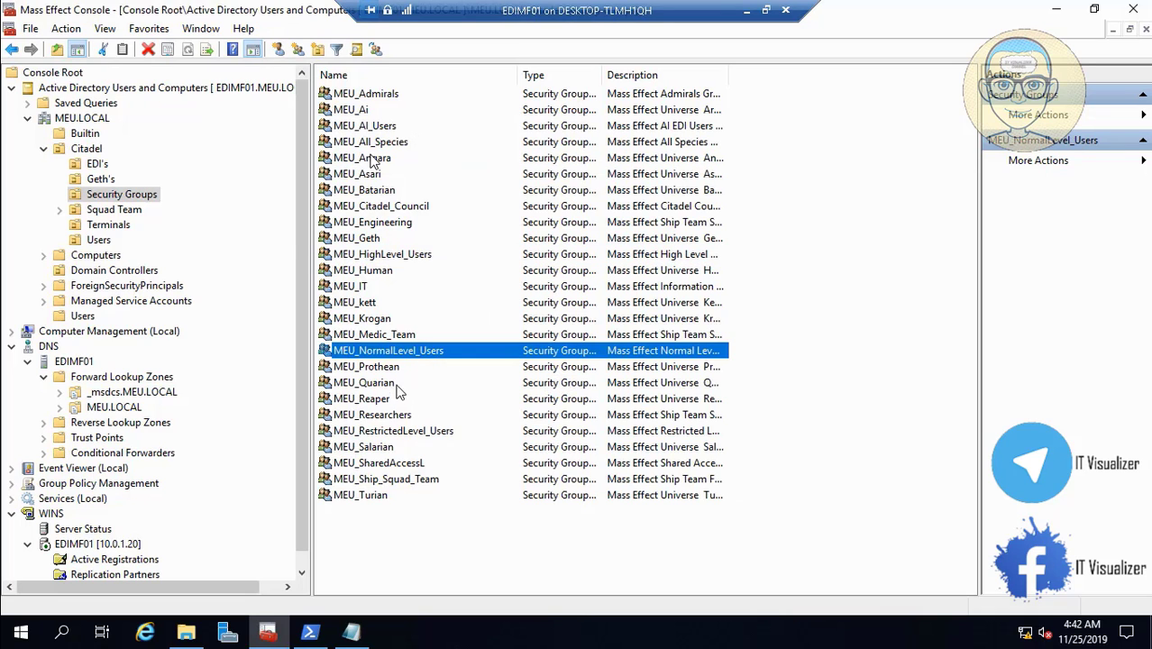
left_click(411, 432)
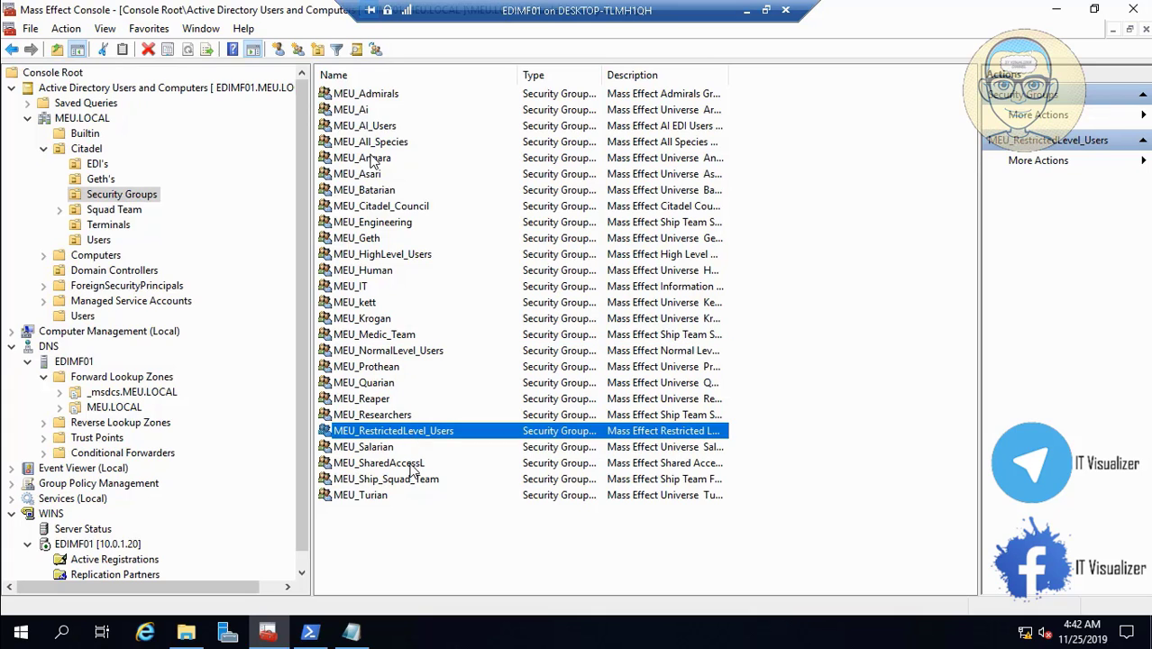
left_click(410, 464)
left_click(386, 498)
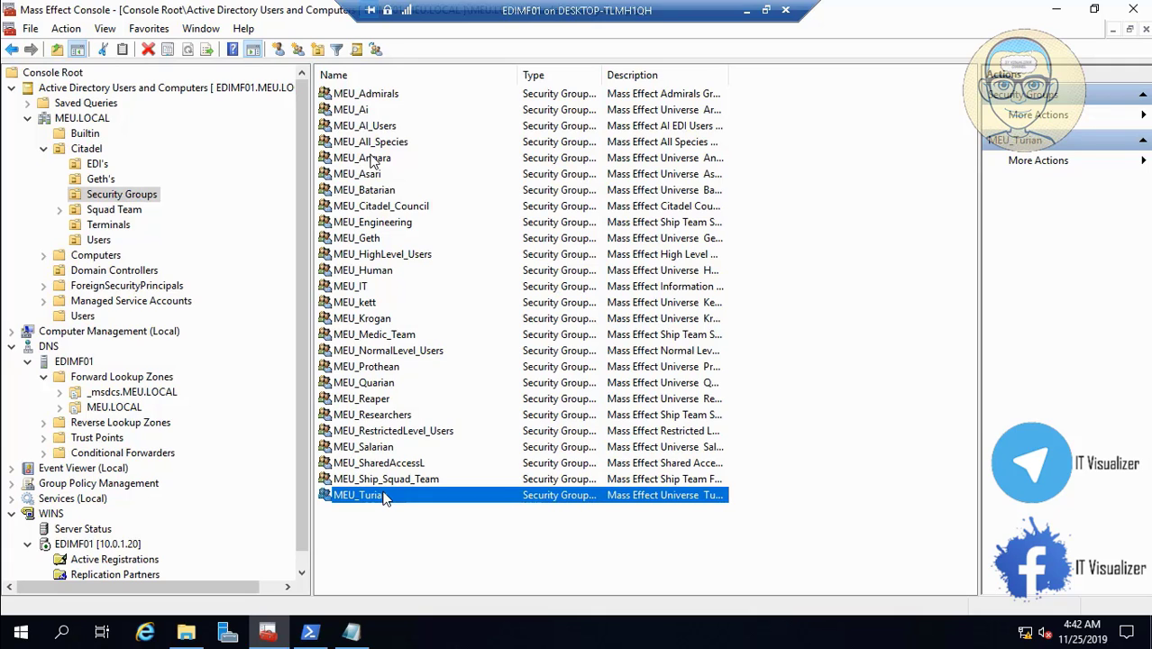
left_click(99, 241)
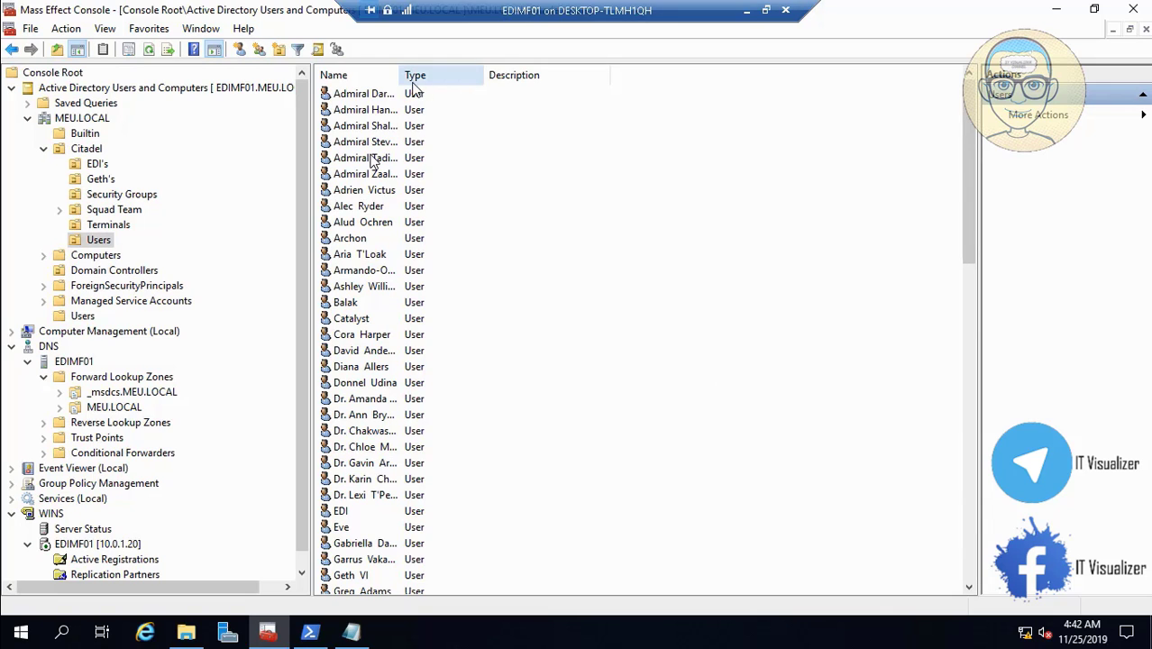
left_click_drag(400, 79, 513, 79)
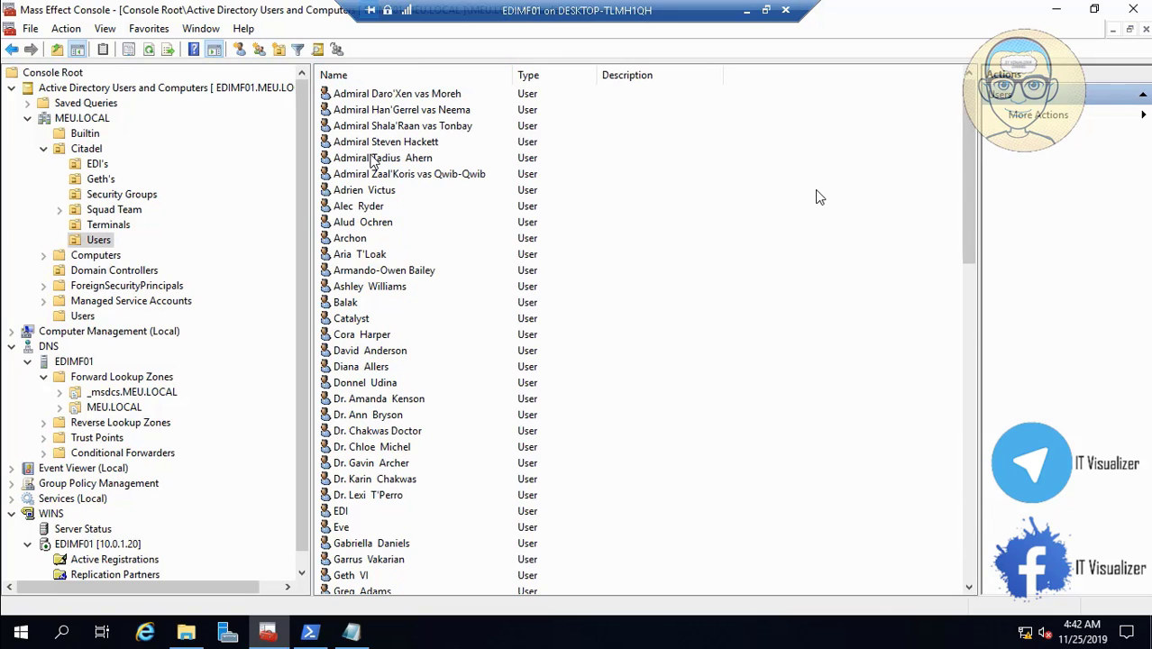
left_click_drag(974, 228, 1001, 570)
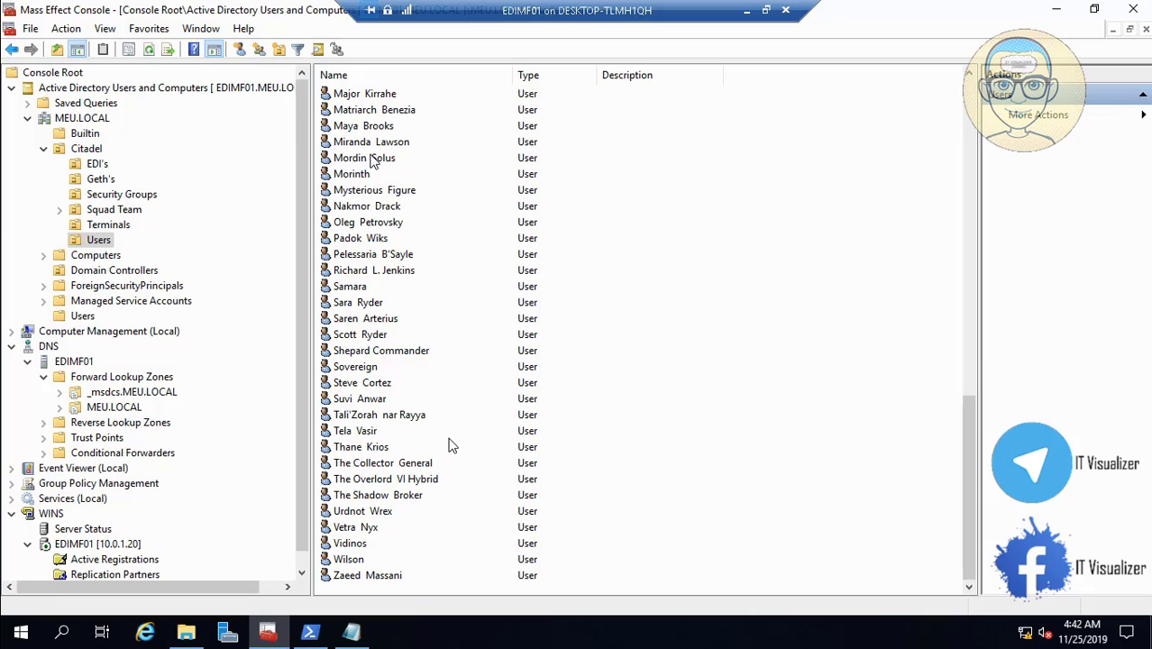
left_click(407, 357)
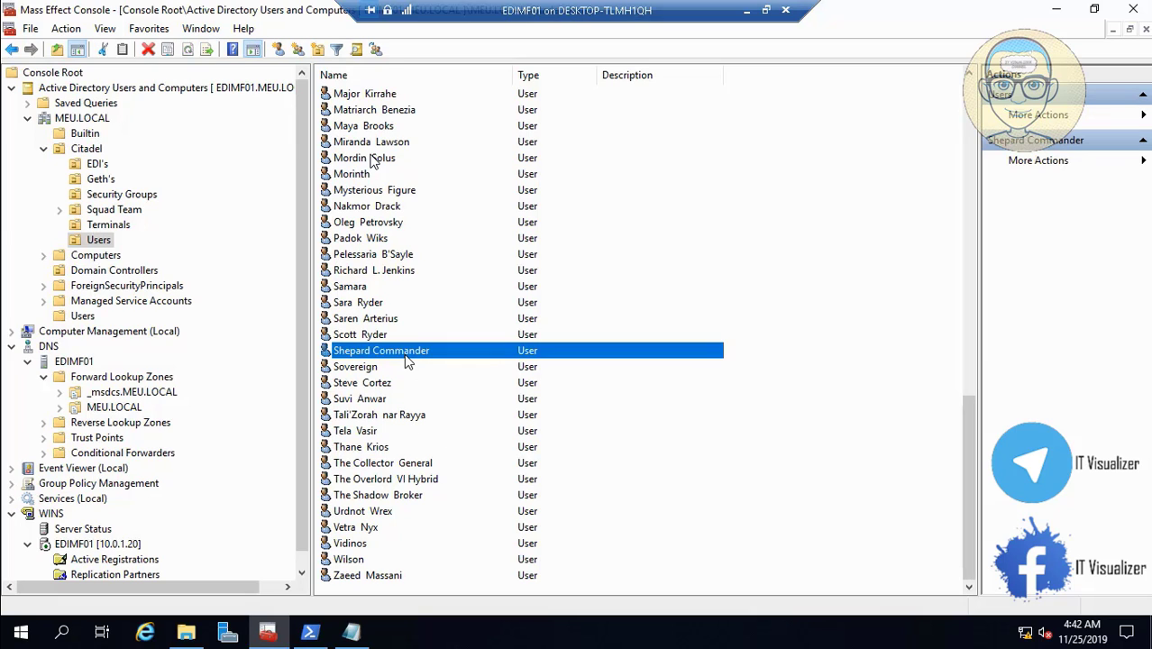
left_click(122, 214)
left_click(101, 241)
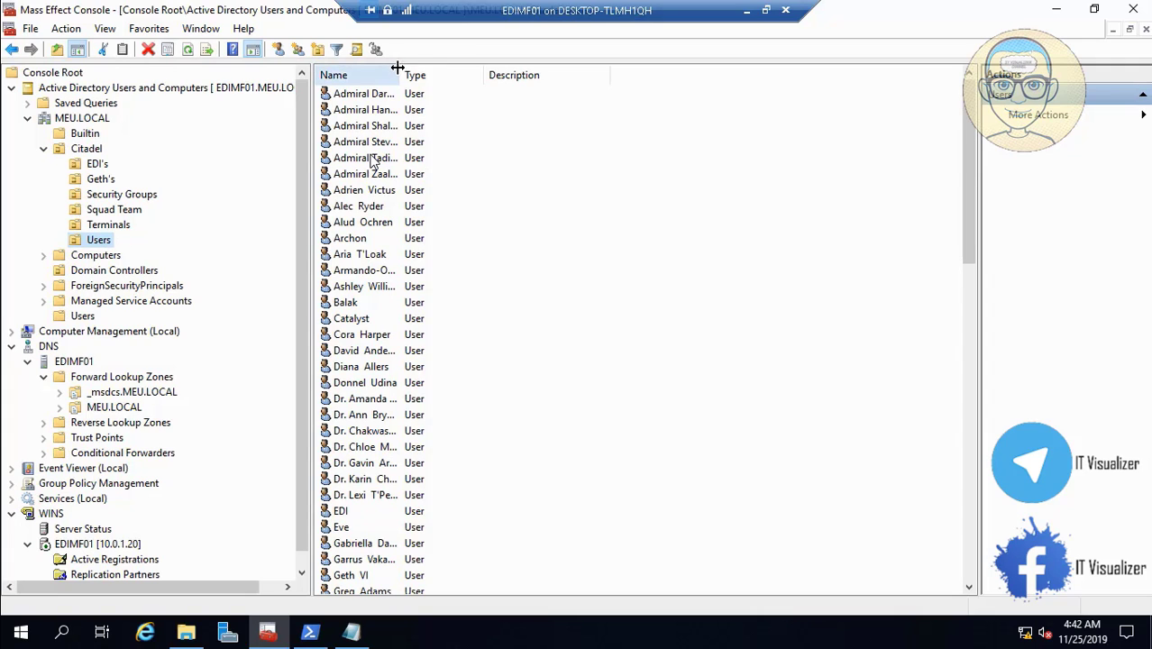
left_click_drag(399, 75, 484, 75)
left_click(133, 211)
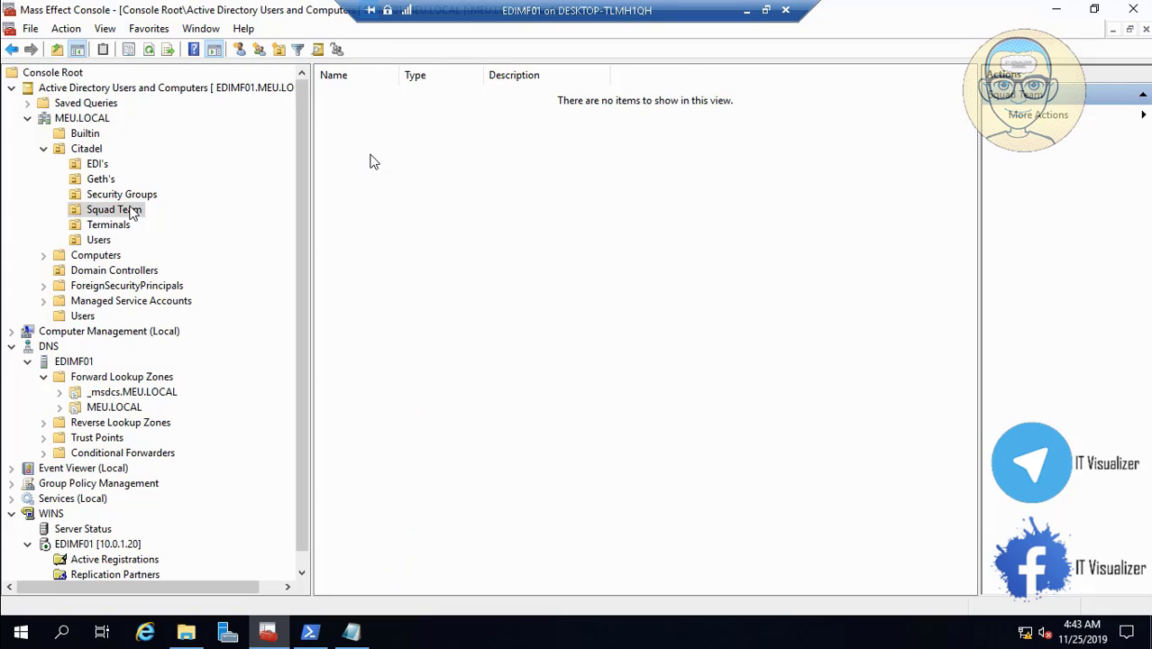
left_click(125, 226)
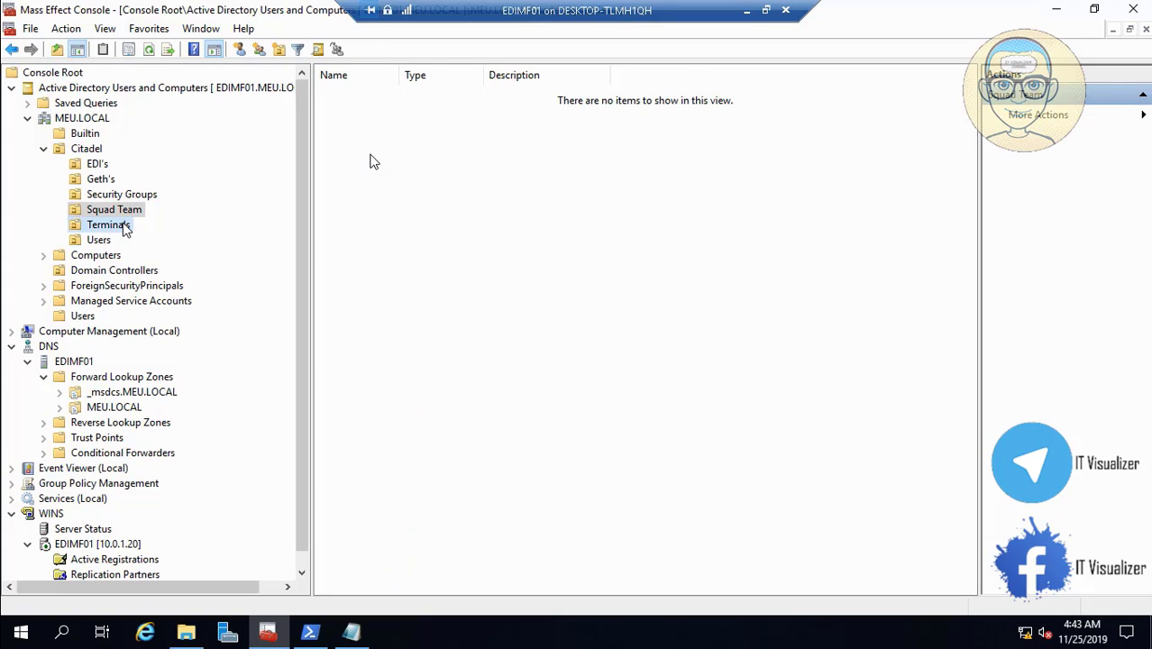
left_click(98, 240)
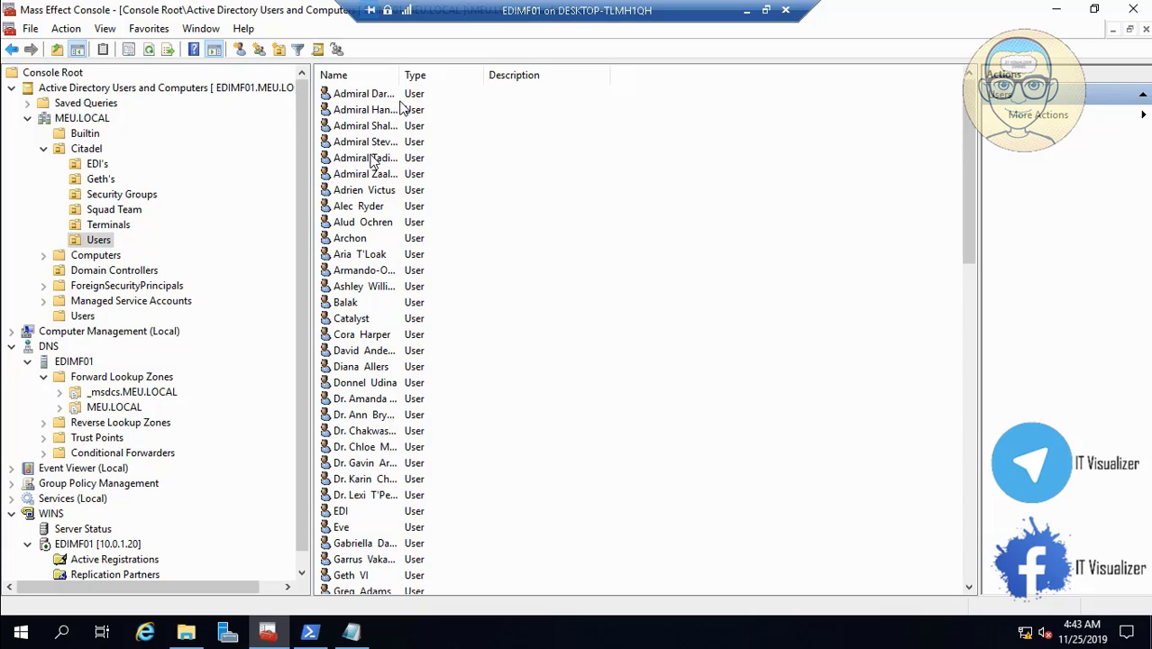
left_click_drag(398, 78, 463, 78)
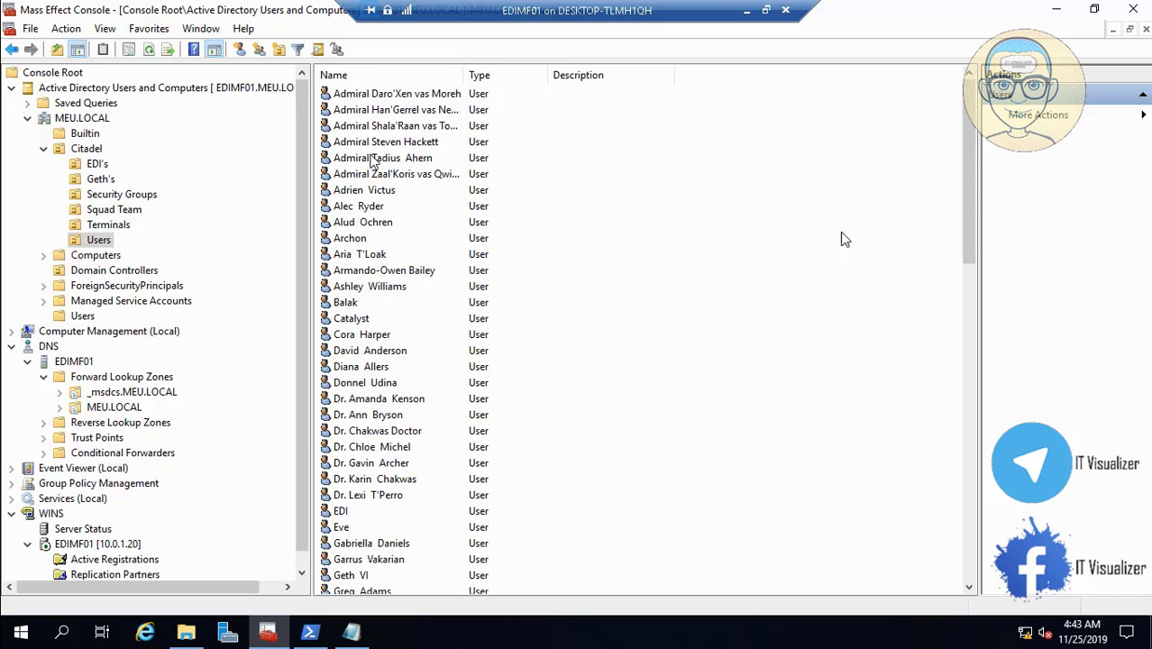
left_click_drag(973, 244, 976, 566)
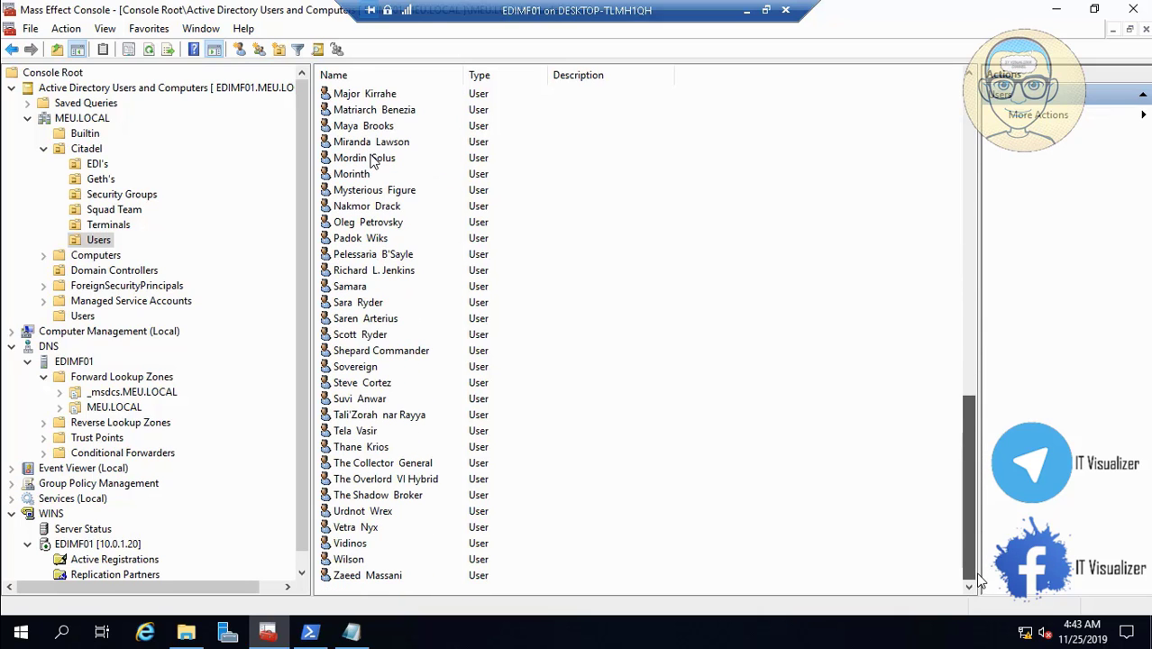
left_click(390, 577)
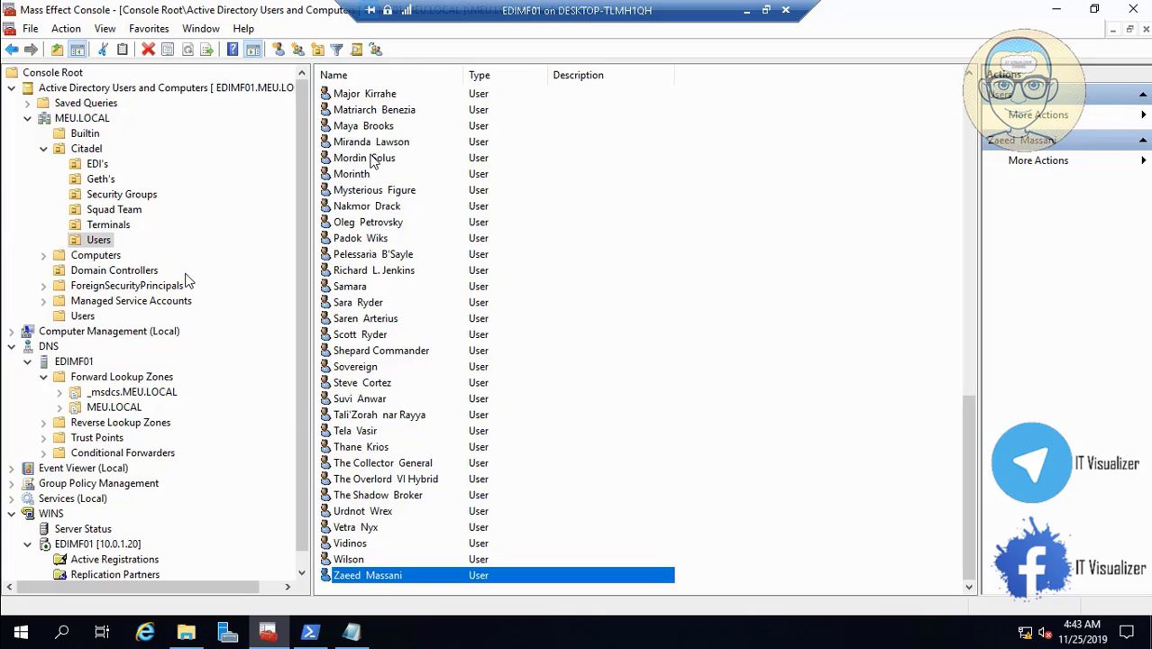
left_click(133, 213)
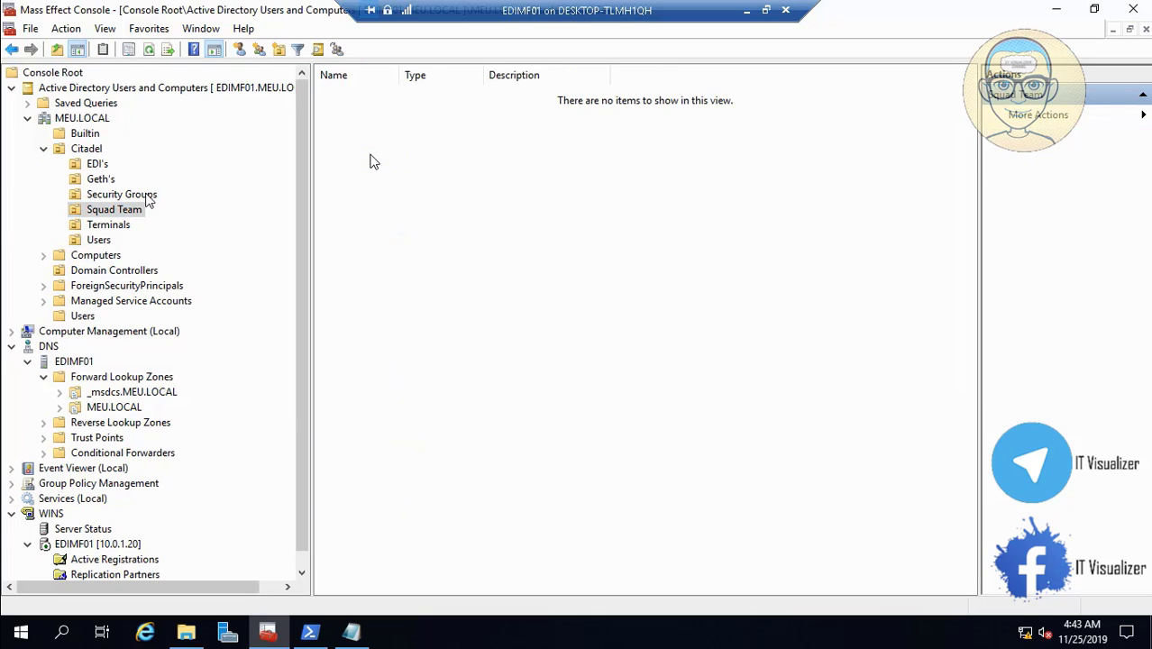
left_click(145, 195)
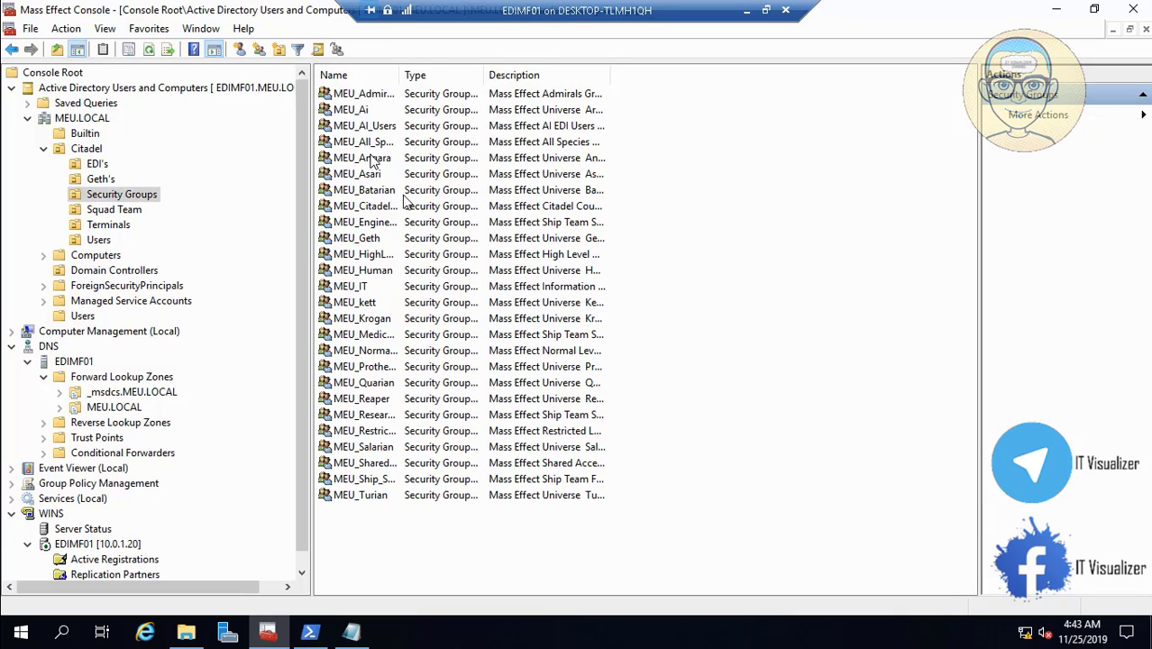
left_click_drag(400, 77, 521, 94)
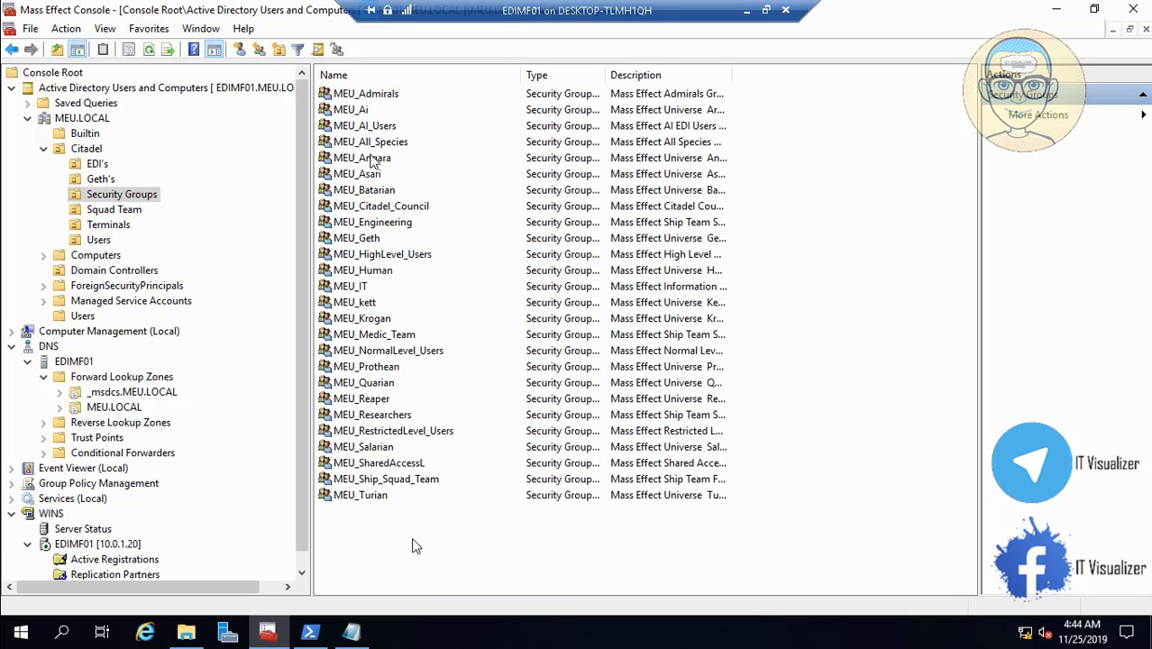
double_click(397, 487)
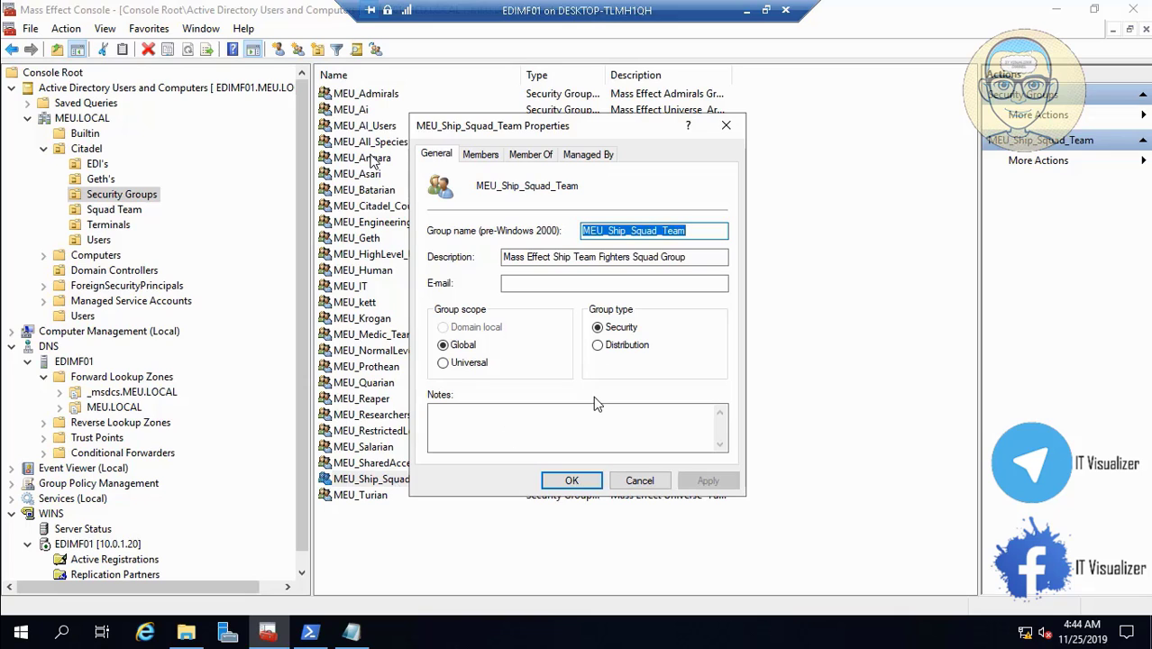
left_click(480, 155)
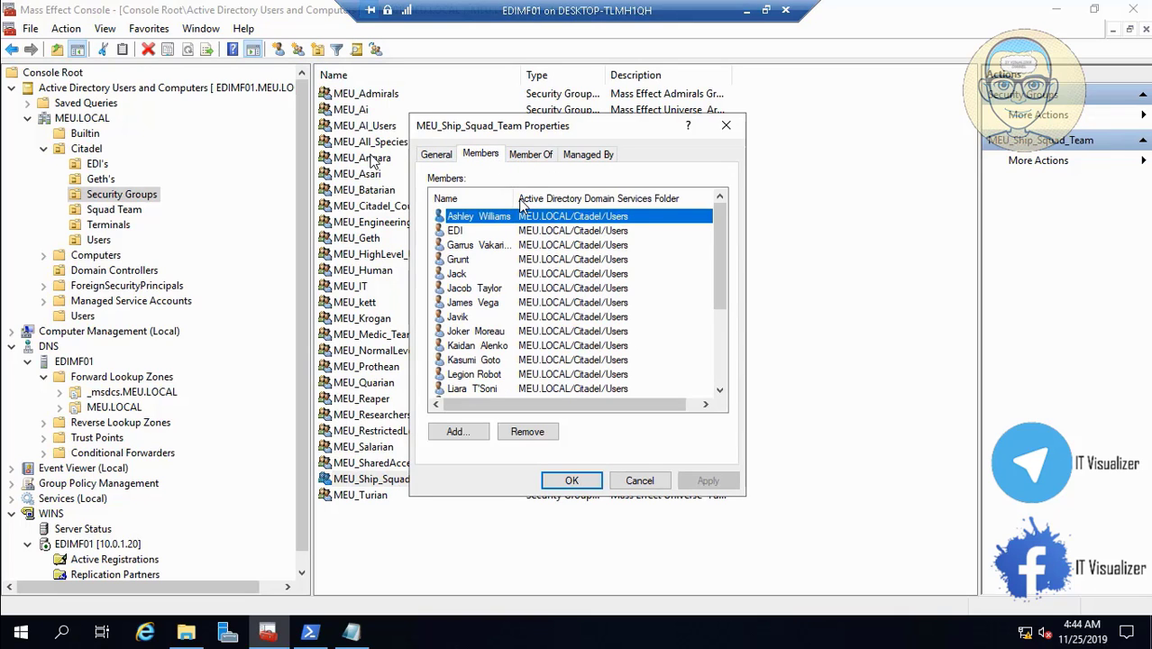
left_click_drag(518, 199, 553, 198)
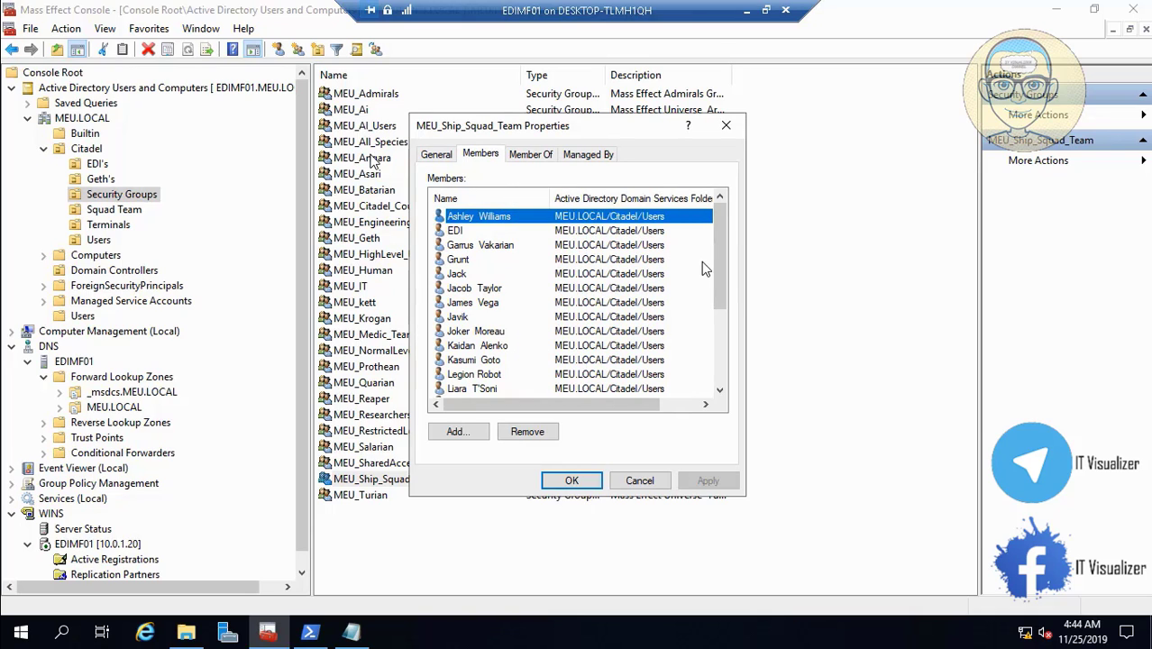
mouse_move(718, 261)
left_mouse_down()
mouse_move(732, 358)
mouse_move(727, 246)
left_mouse_up()
left_click(641, 481)
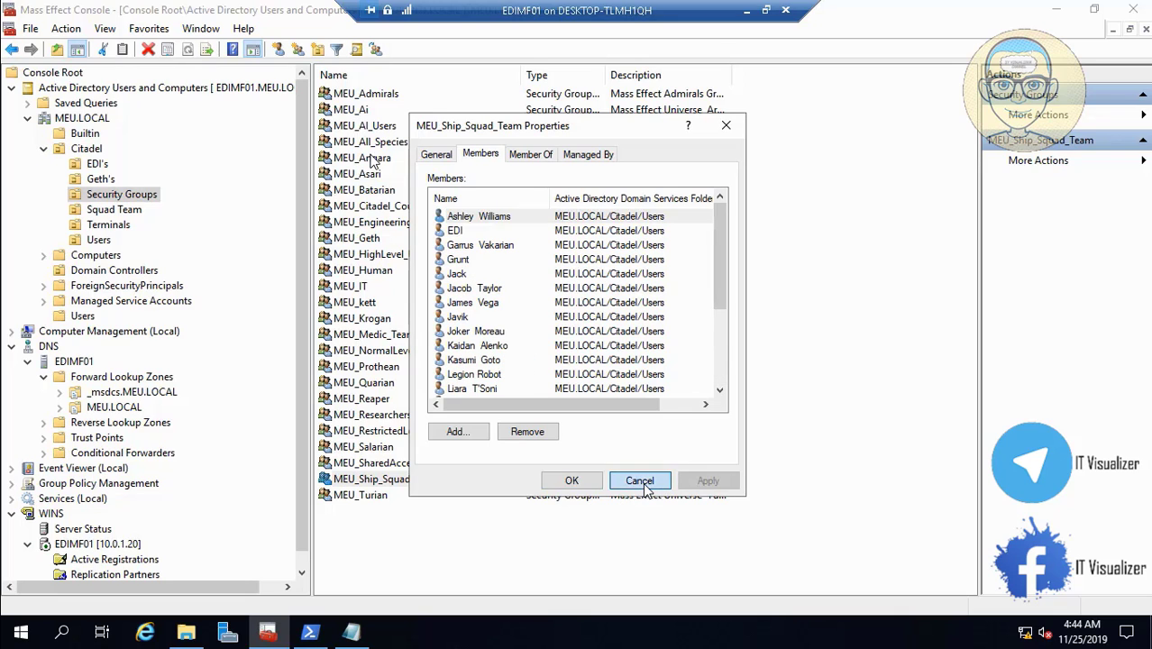
- Show Citadel's Users accounts with a wider name column and select Ashley Williams
left_click(114, 212)
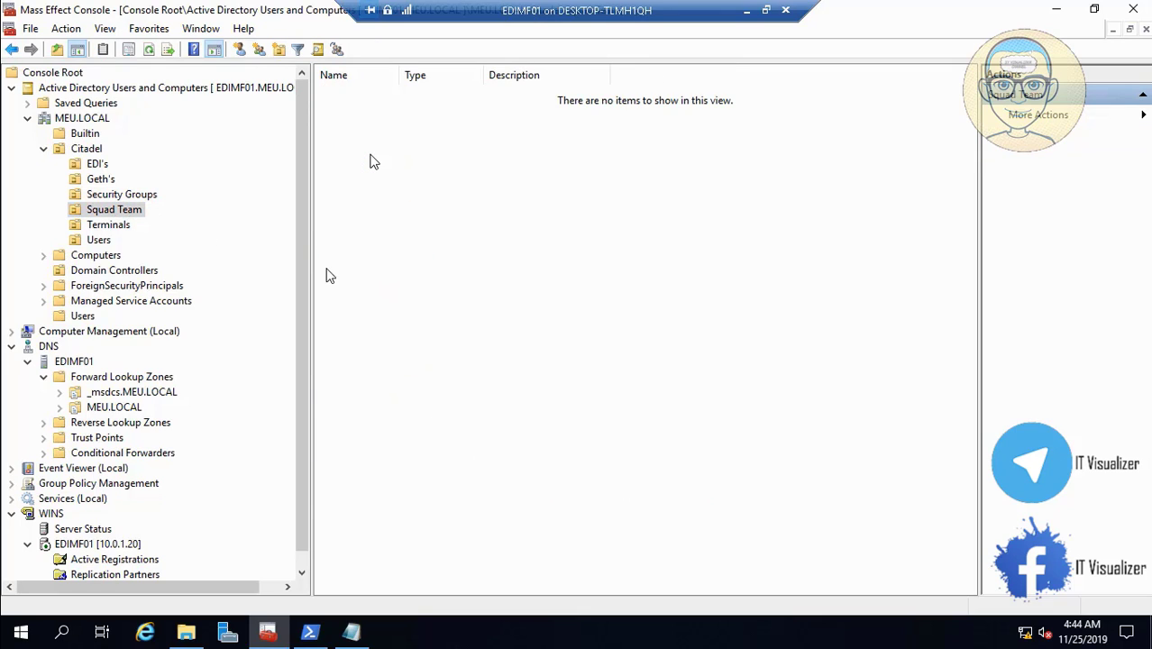
left_click(99, 240)
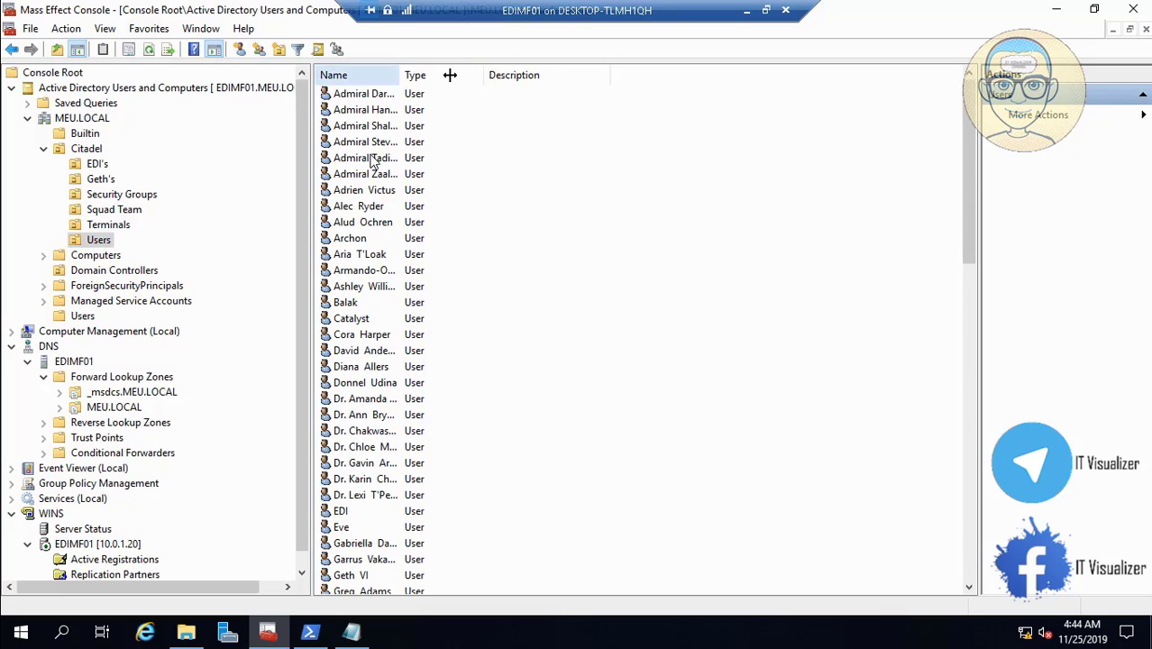
left_click_drag(450, 75, 453, 75)
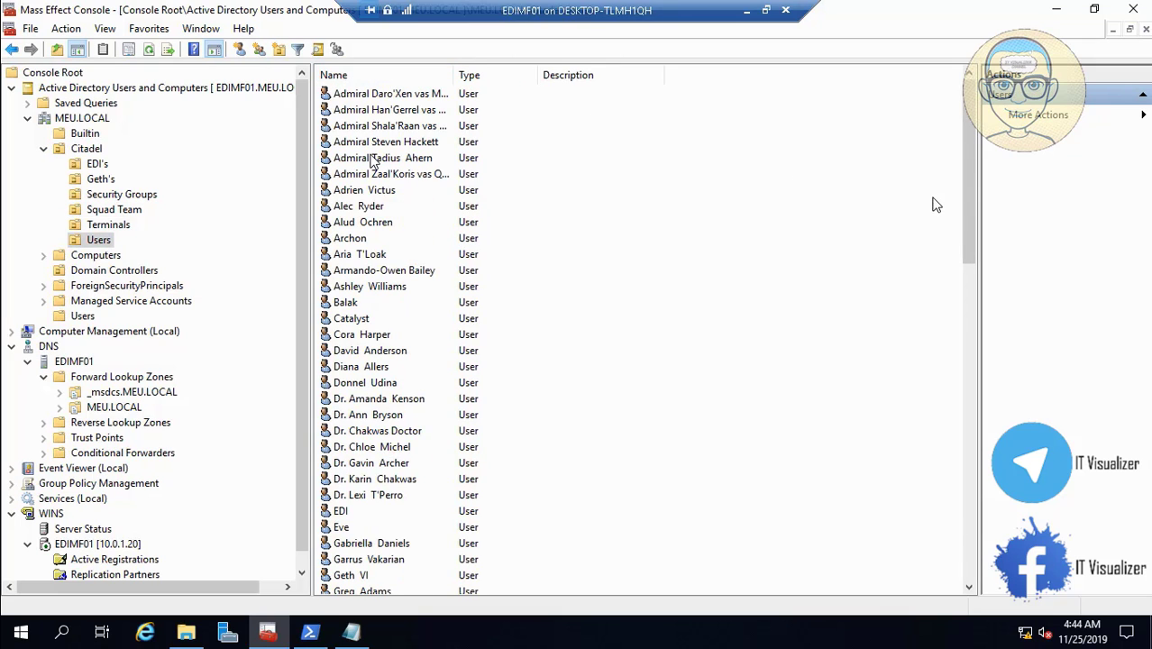
left_click(367, 291)
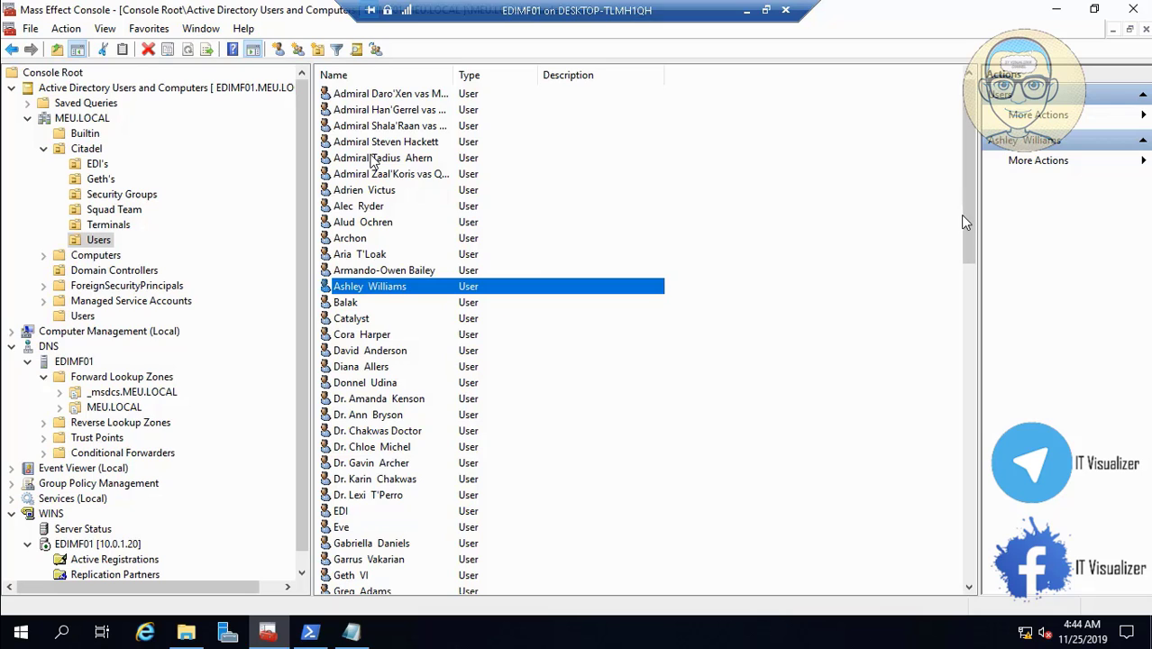
left_click_drag(971, 234, 972, 281)
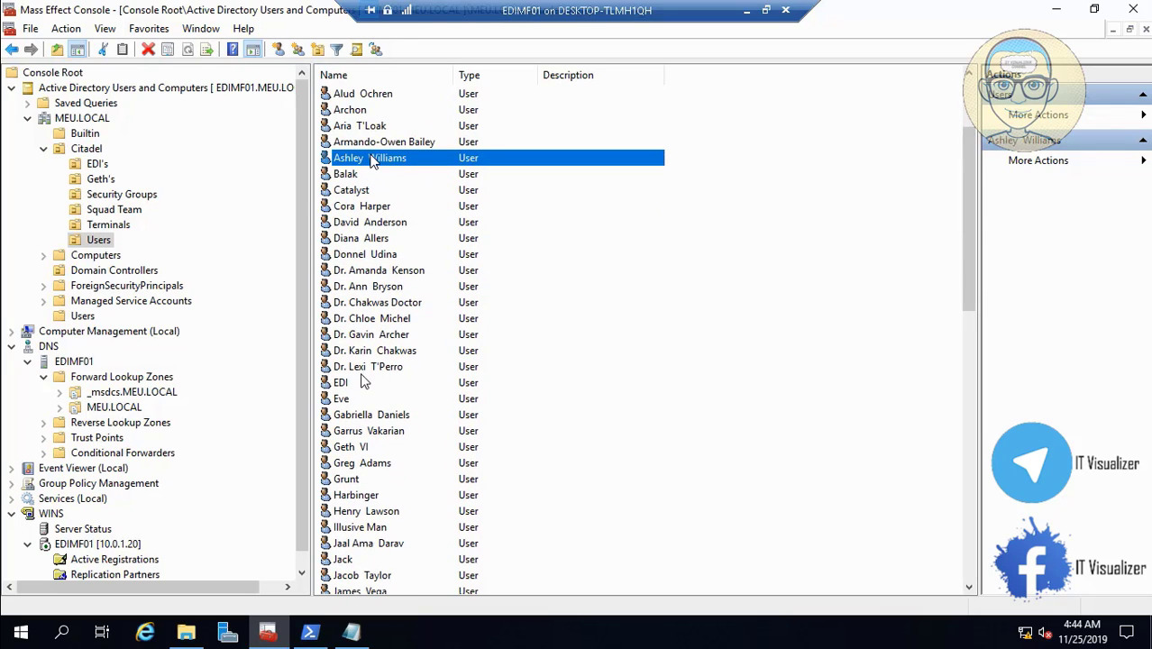
left_click(340, 383, "ctrl")
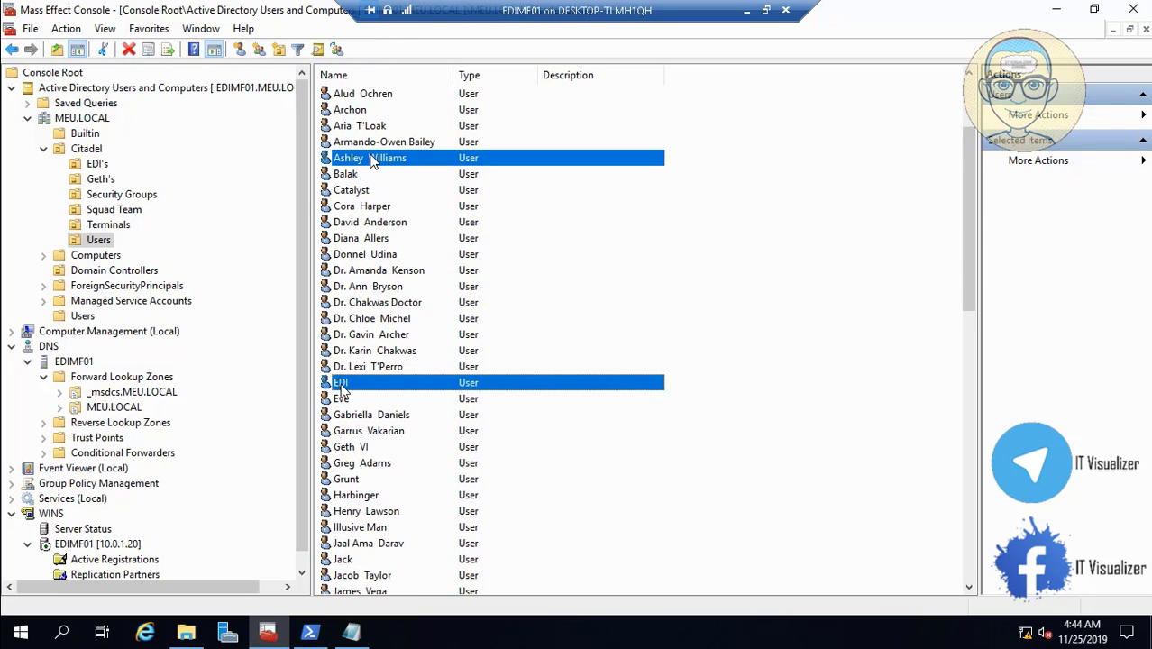
left_click(392, 435, "ctrl")
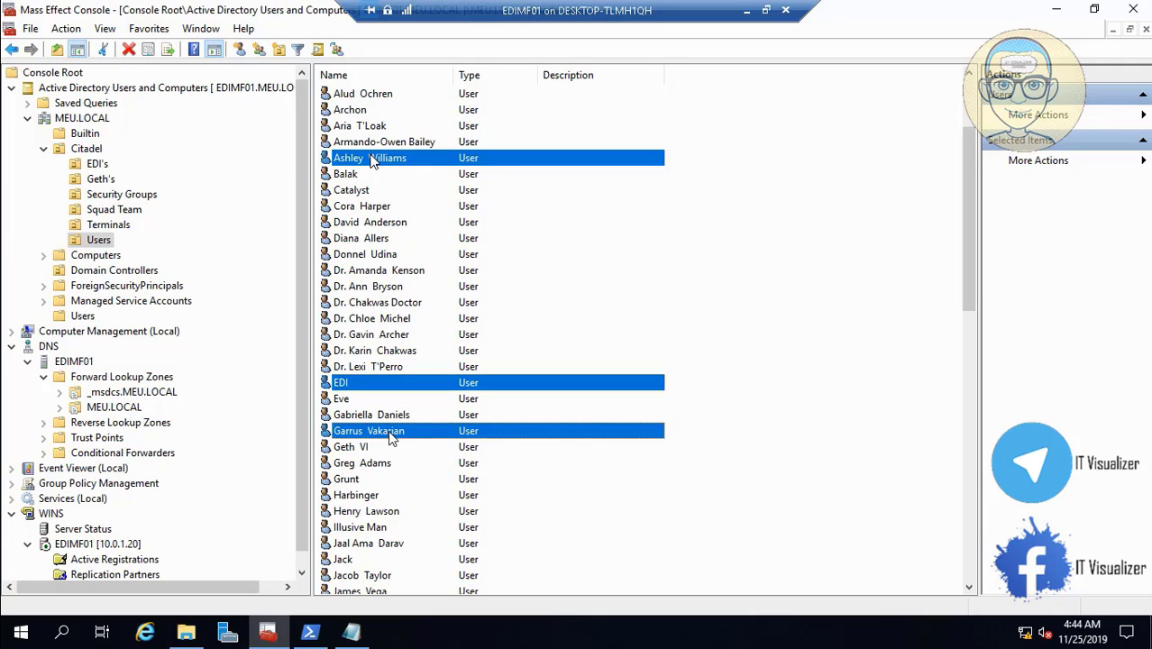
left_click(359, 481, "ctrl")
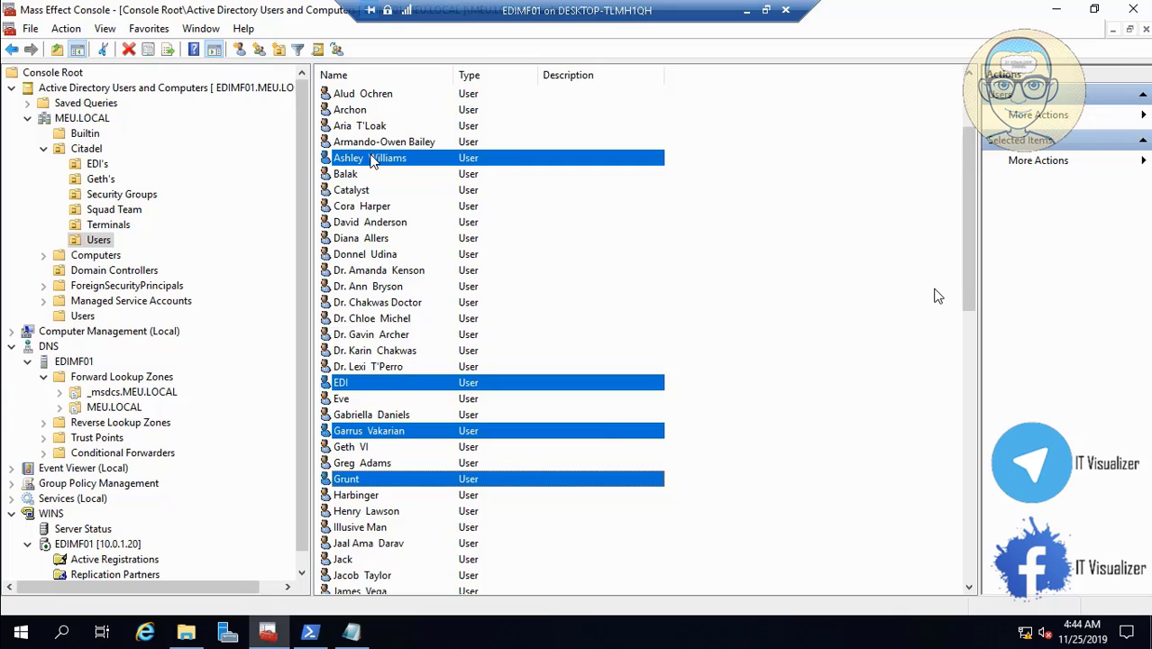
left_click_drag(968, 275, 975, 336)
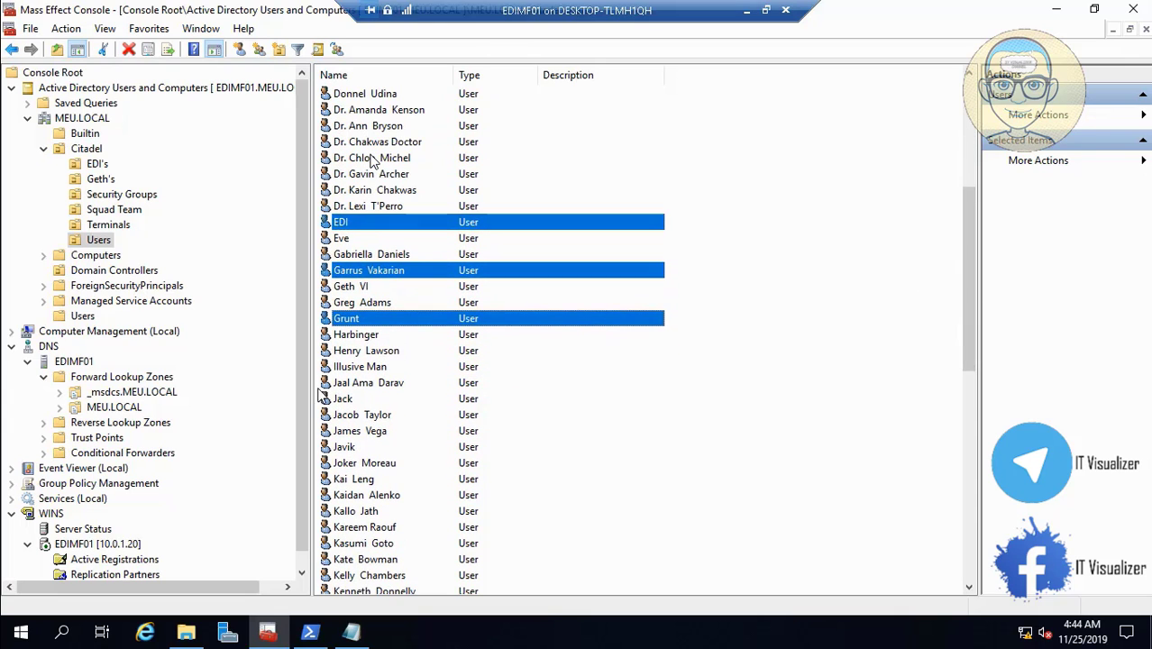
left_click(347, 399, "ctrl")
left_click(365, 417, "ctrl")
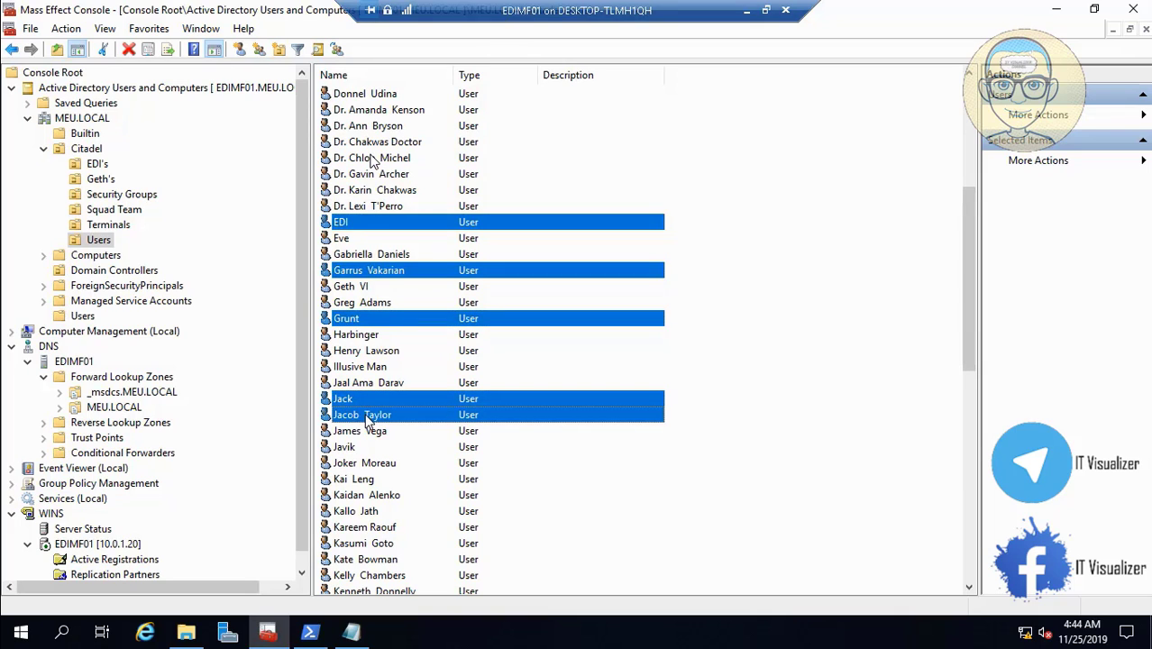
left_click(365, 431, "ctrl")
left_click(353, 448, "ctrl")
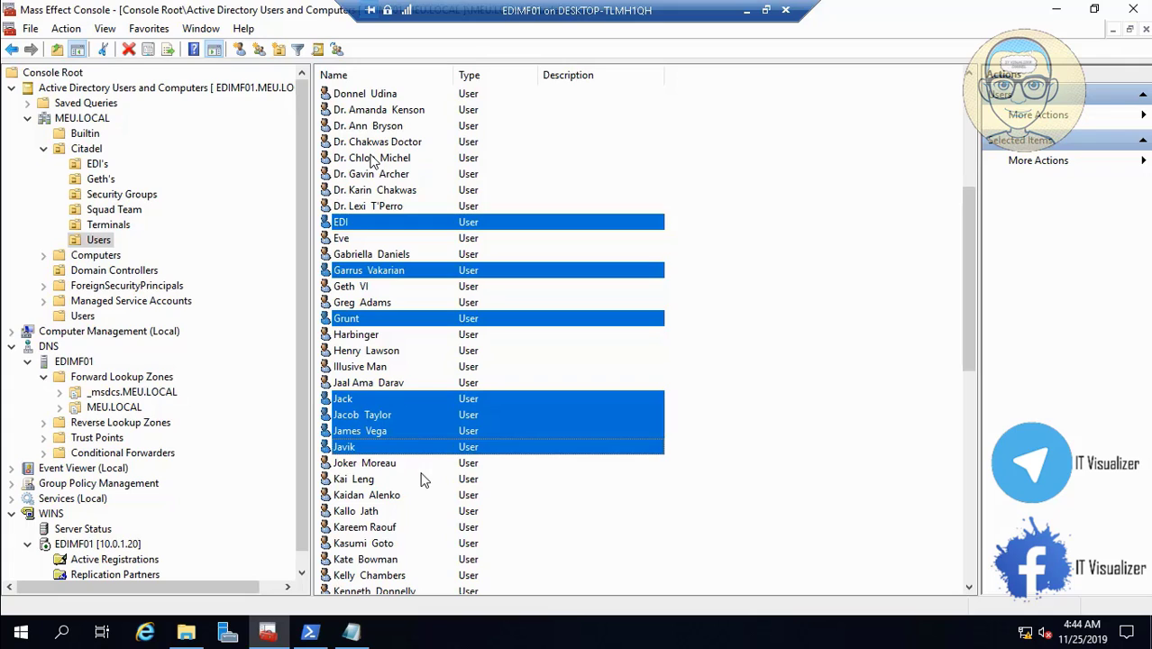
left_click(390, 530, "ctrl")
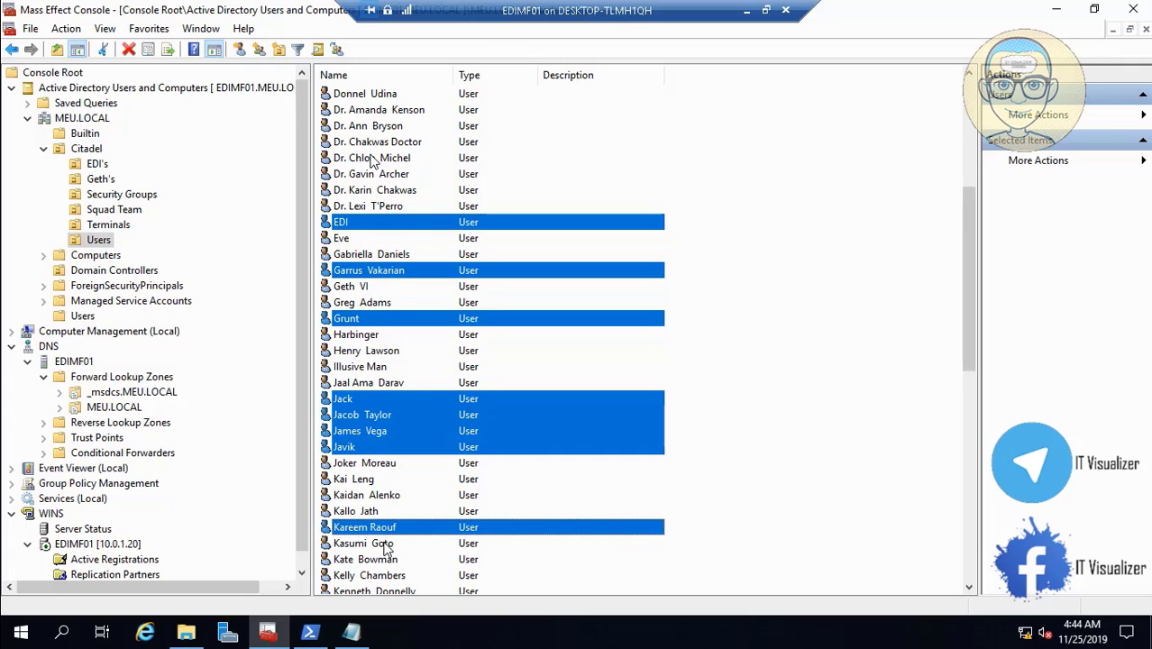
left_click(383, 545, "ctrl")
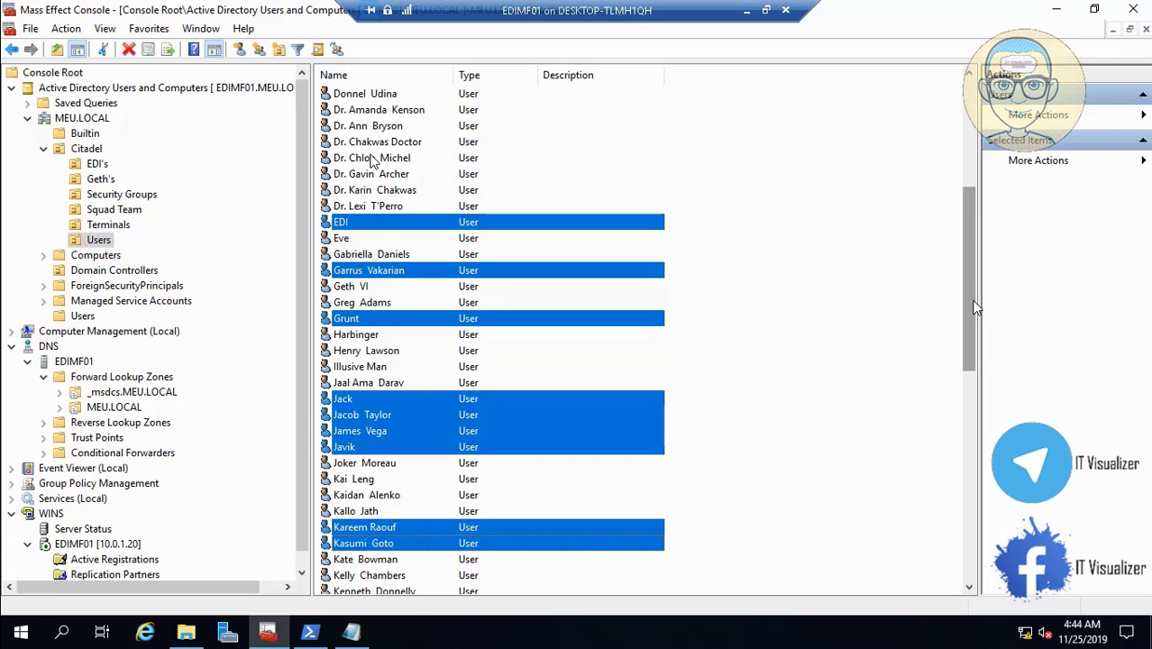
- Add Legion Robot, Liara T'Soni, Miranda Lawson, Mordin Solus and Samara to the selection
left_click_drag(971, 242, 978, 367)
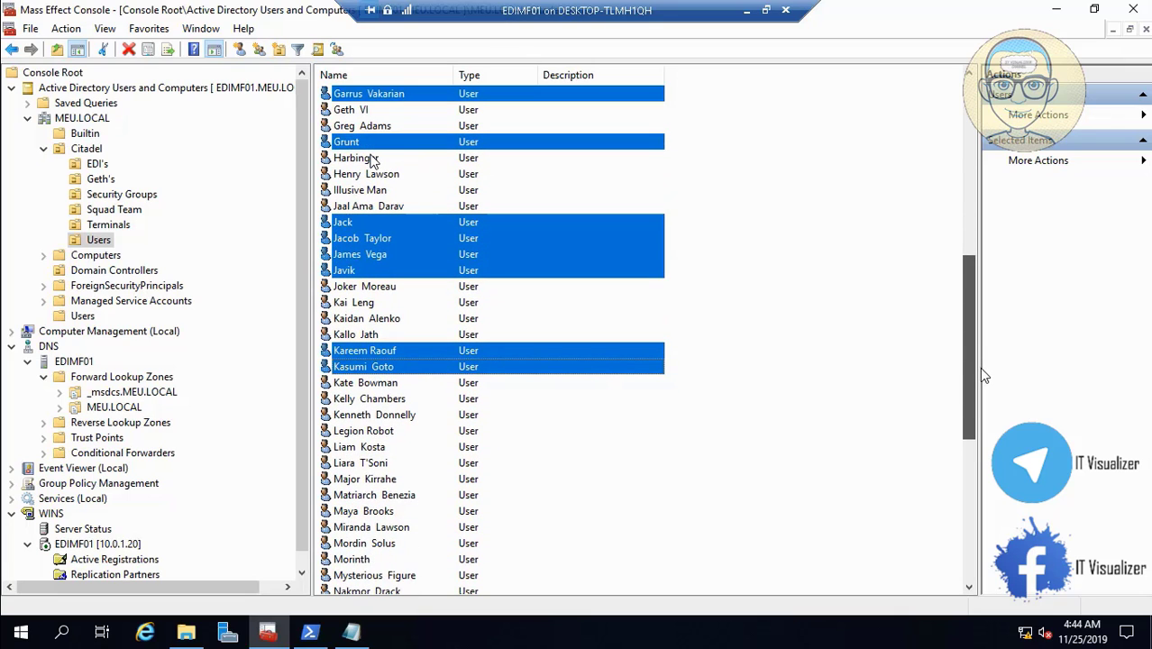
left_click(390, 433, "ctrl")
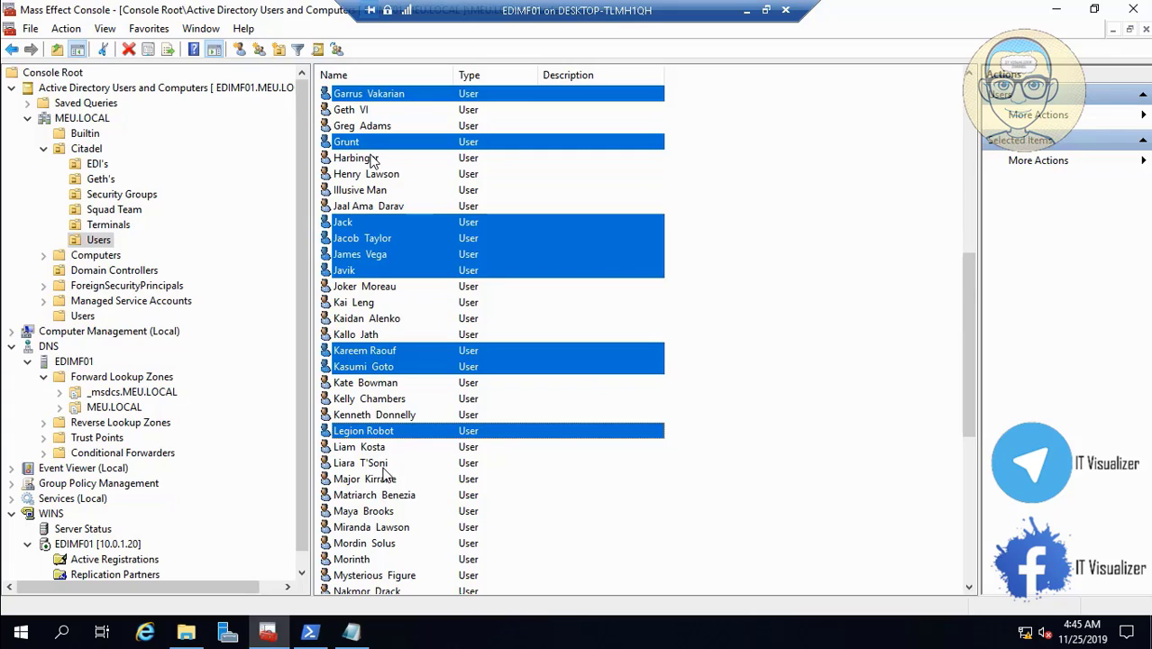
left_click(384, 465, "ctrl")
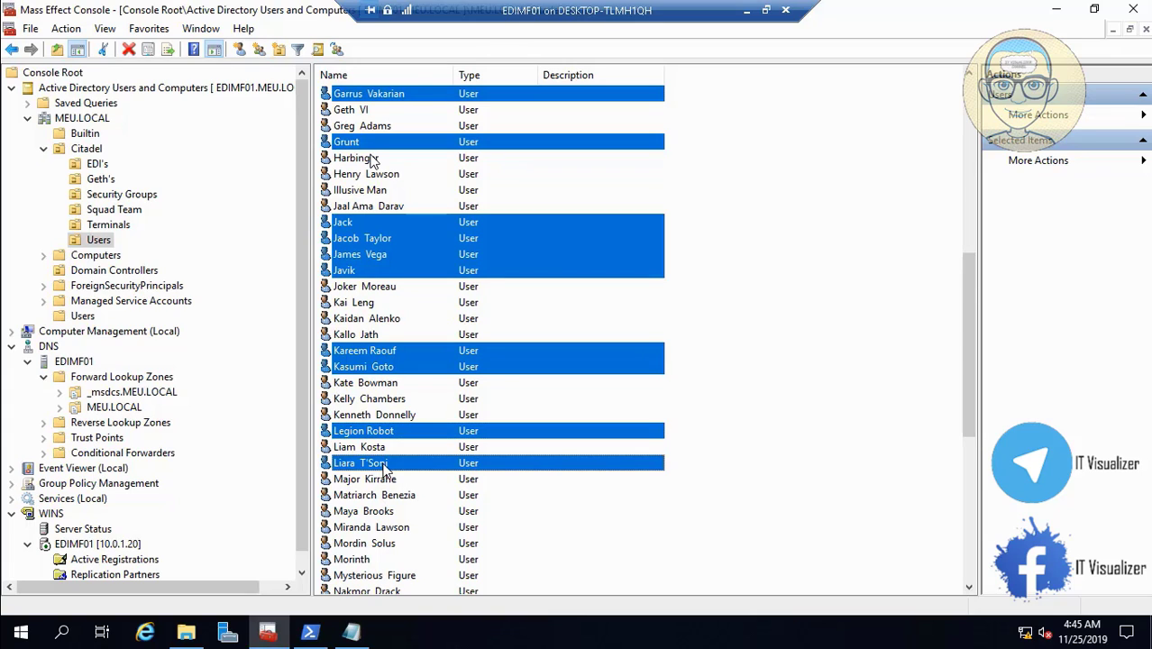
left_click(399, 529, "ctrl")
left_click(391, 543, "ctrl")
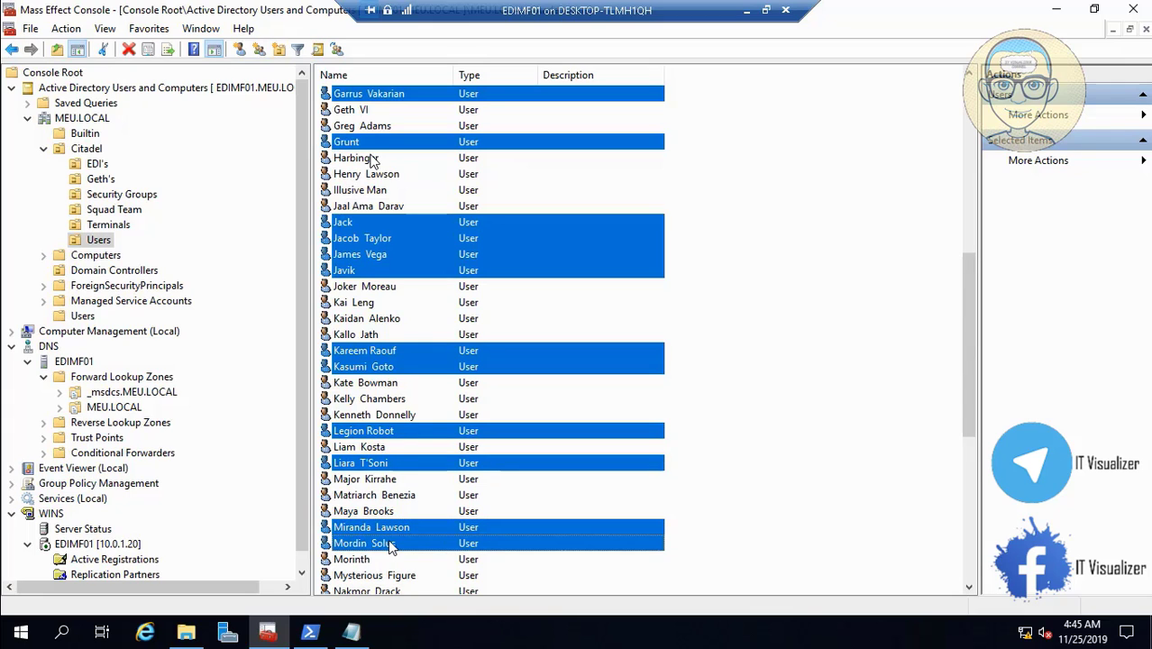
left_click(969, 587)
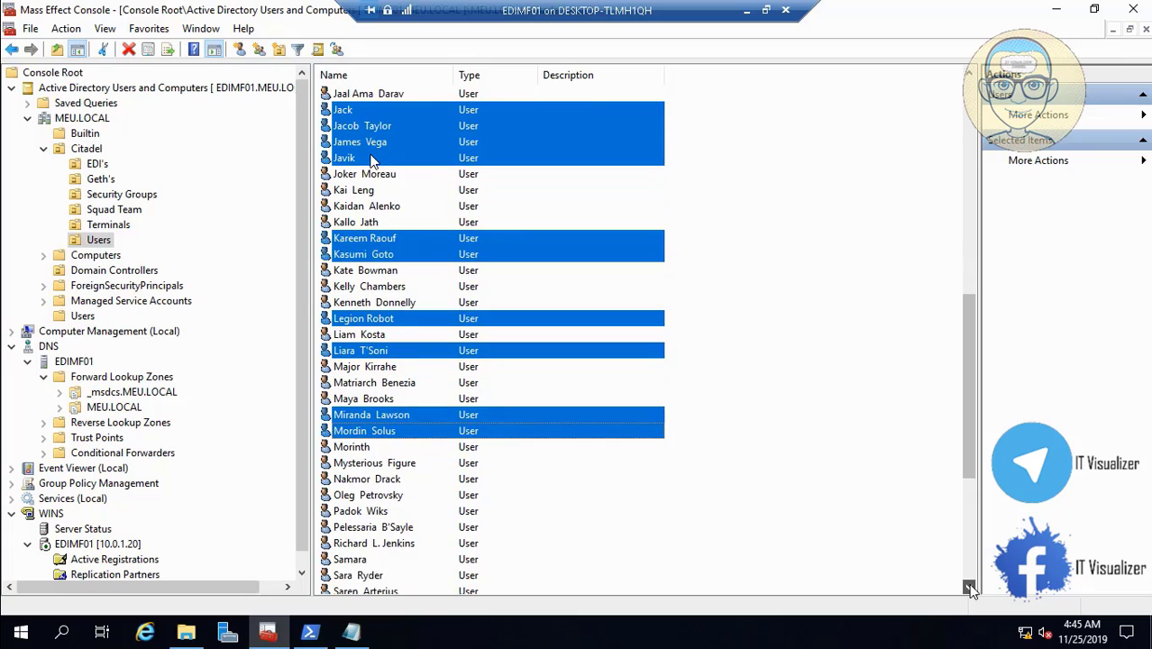
left_click(969, 587)
left_click(968, 587)
left_click(969, 587)
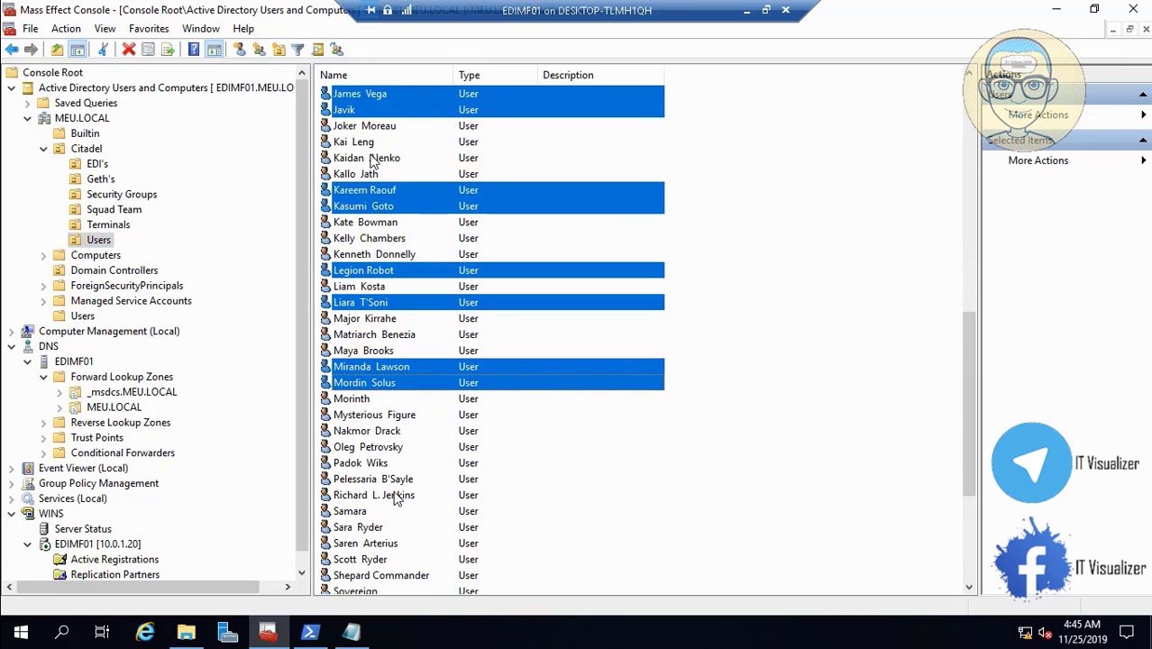
left_click(365, 511, "ctrl")
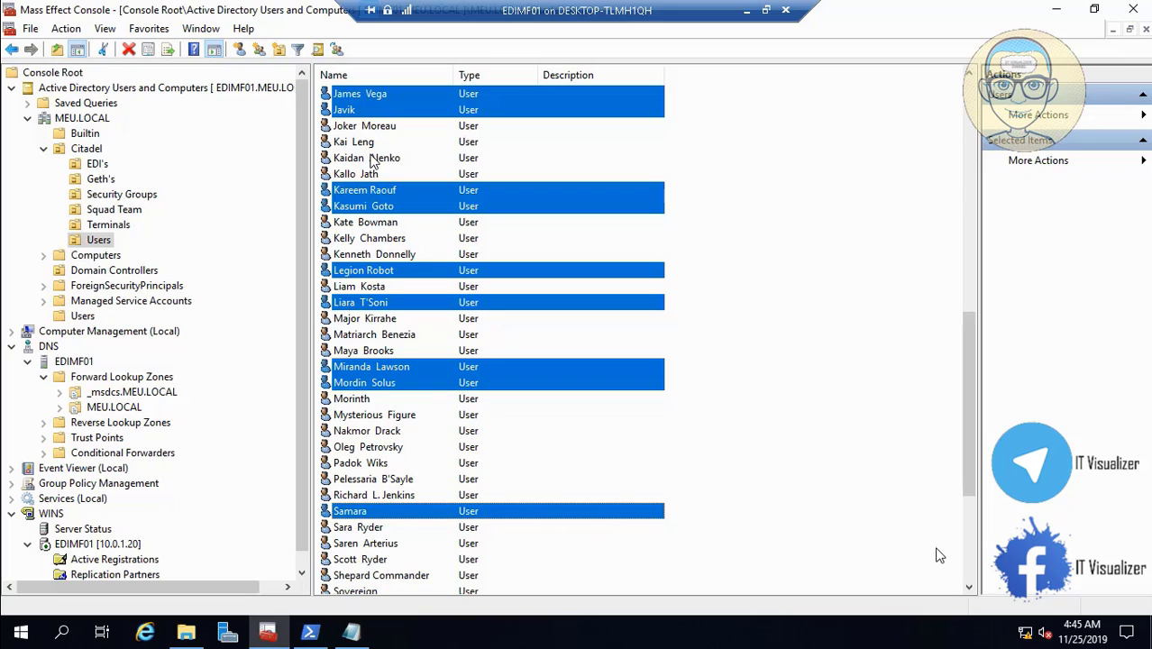
- Add Scott Ryder, Shepard Commander, Sara Ryder, Urdnot Wrex, Zaeed Massani and Thane Krios to the selection
scroll(967, 582, "down", 2)
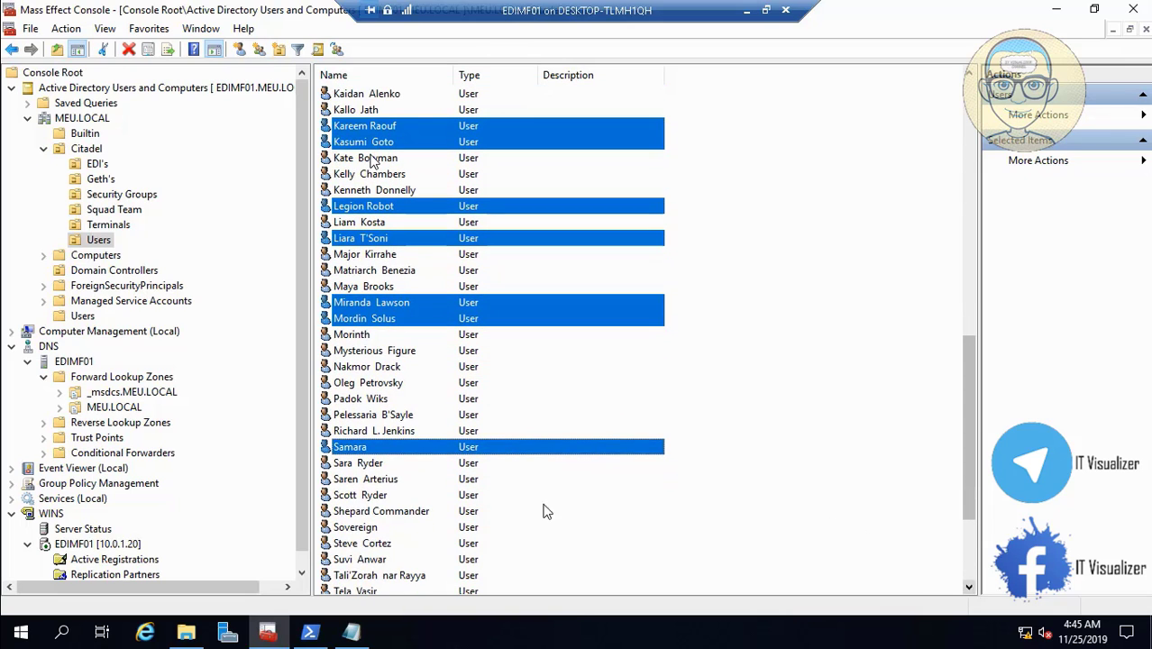
left_click(368, 495, "ctrl")
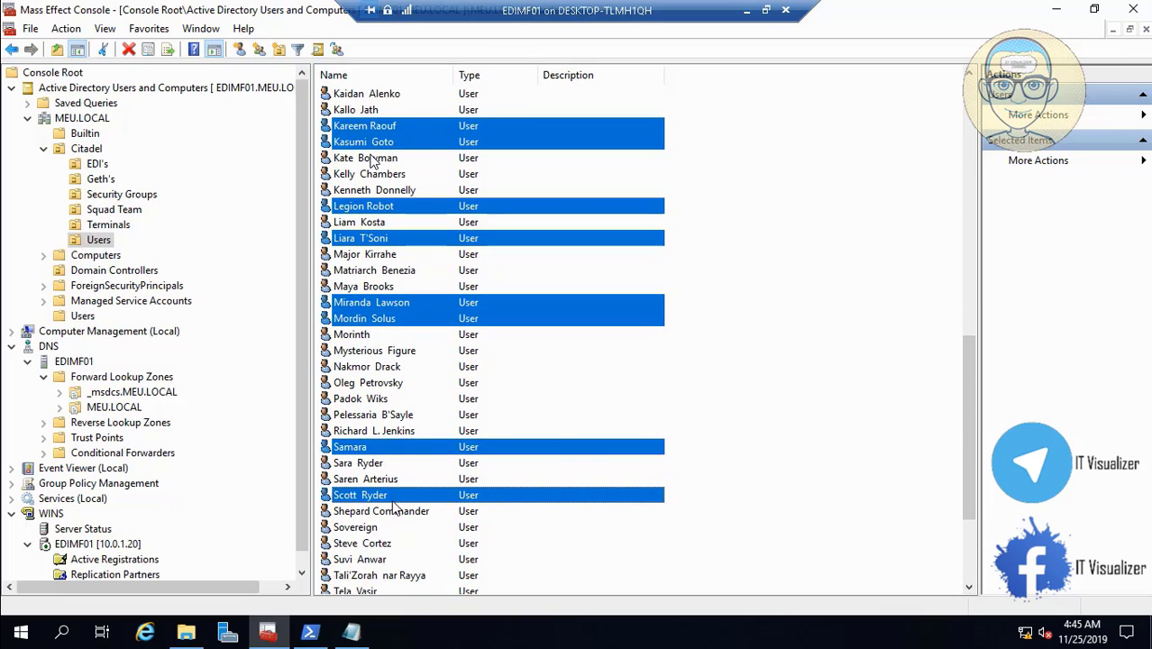
left_click(396, 515, "ctrl")
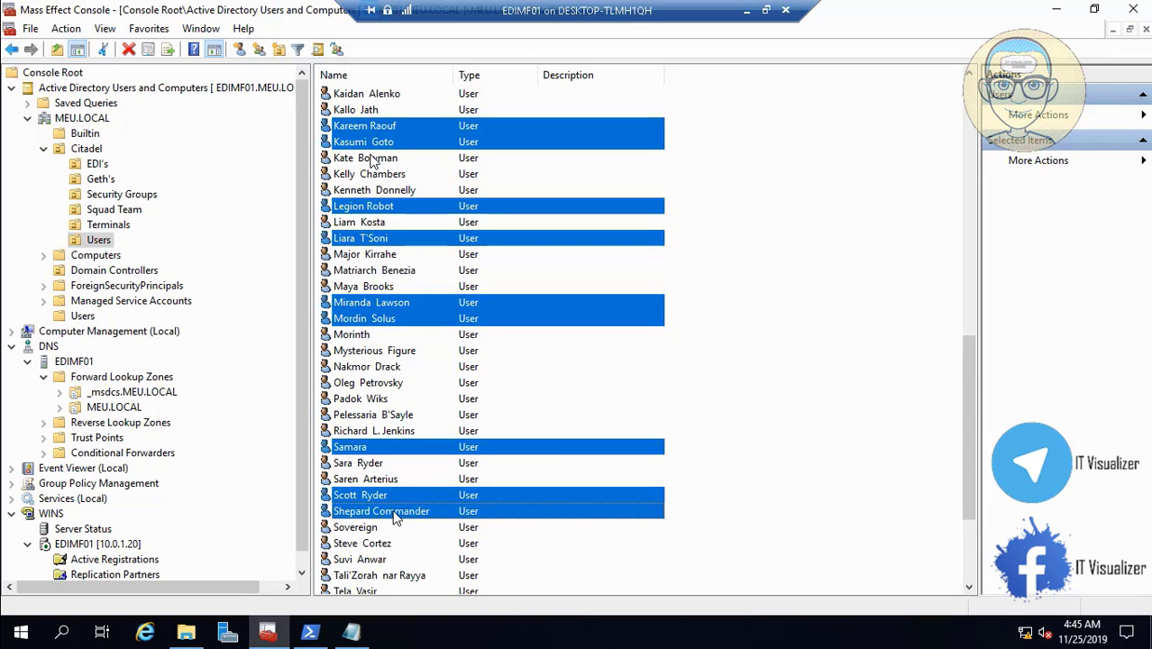
left_click(377, 468, "ctrl")
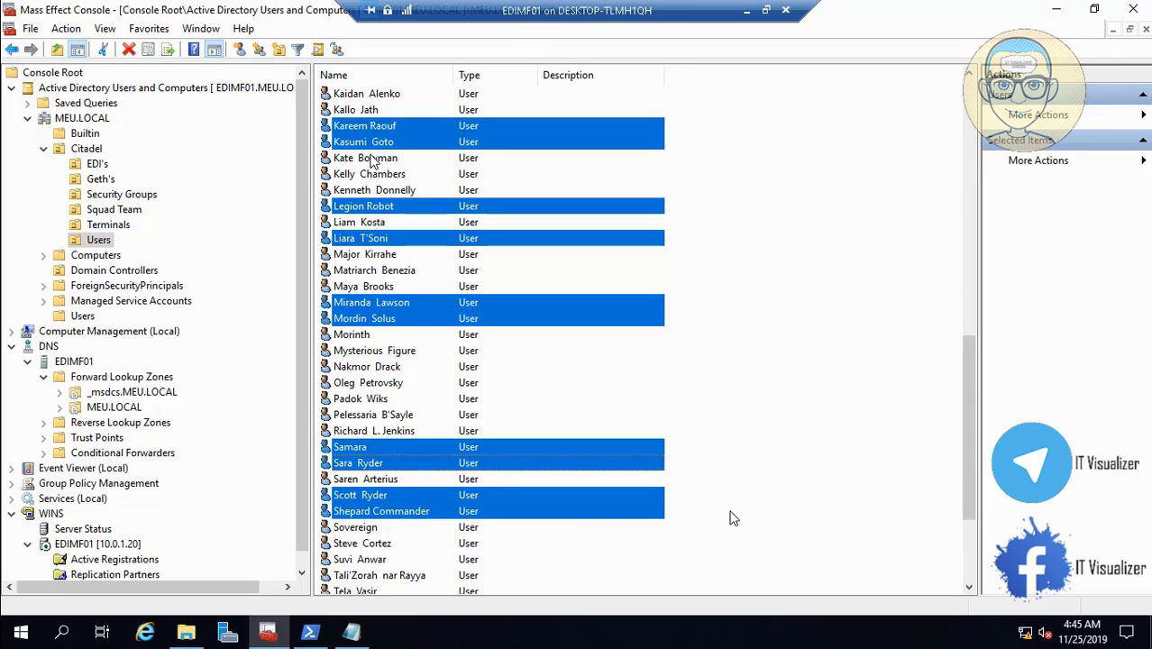
scroll(964, 586, "down", 3)
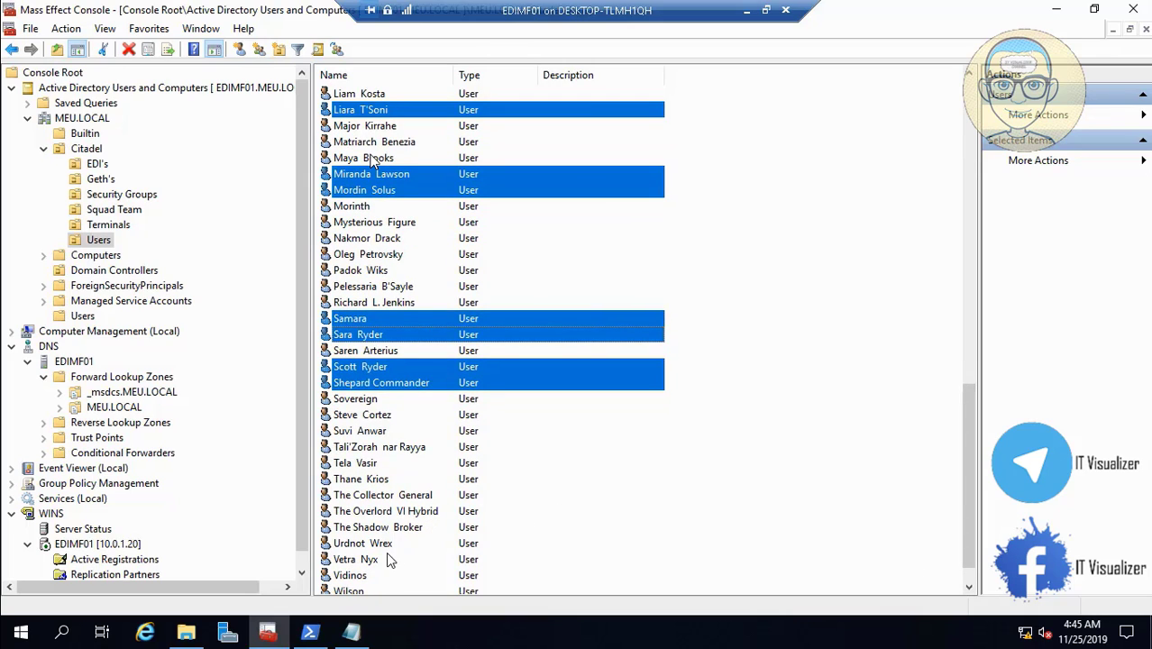
left_click(375, 544, "ctrl")
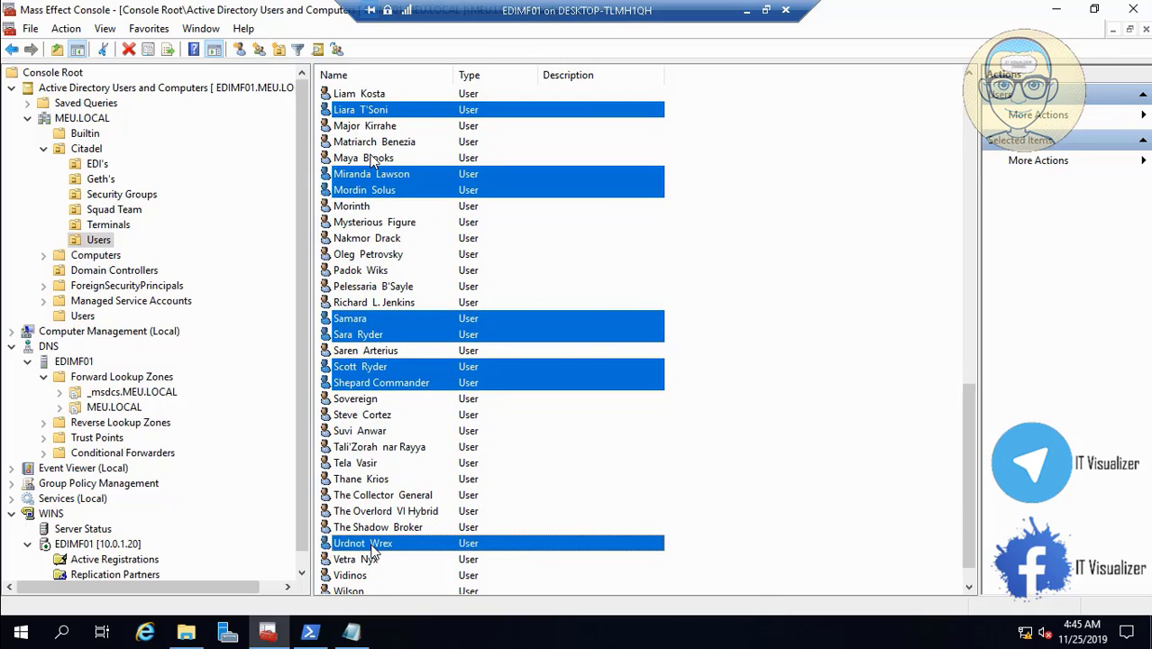
scroll(967, 580, "down", 1)
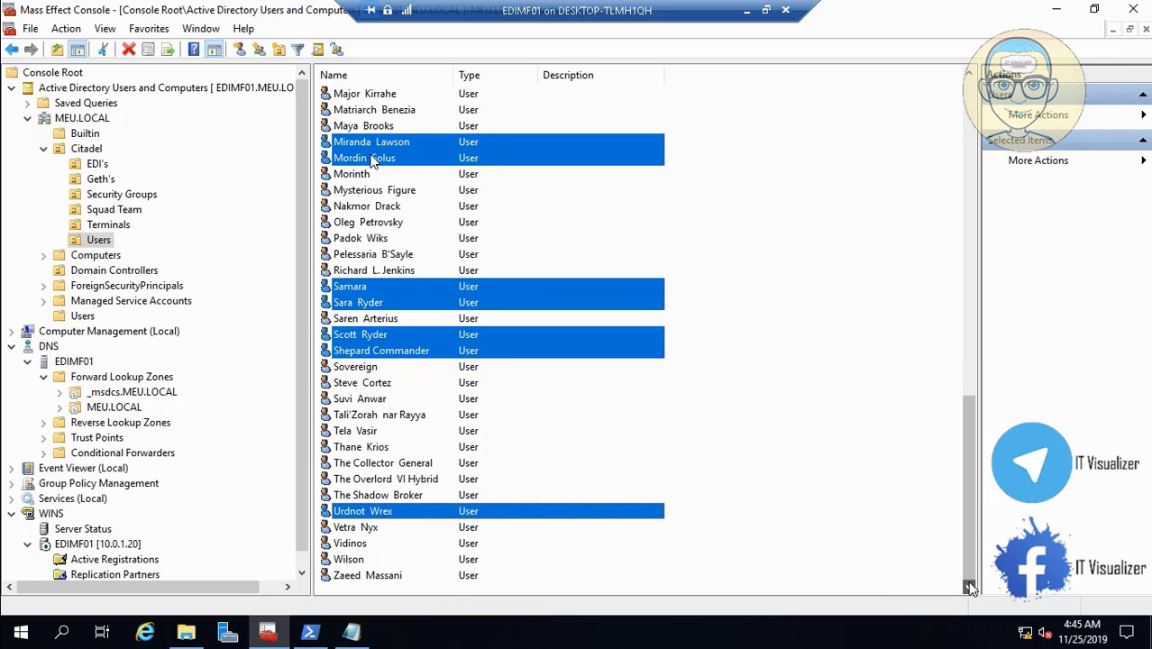
left_click(379, 577, "ctrl")
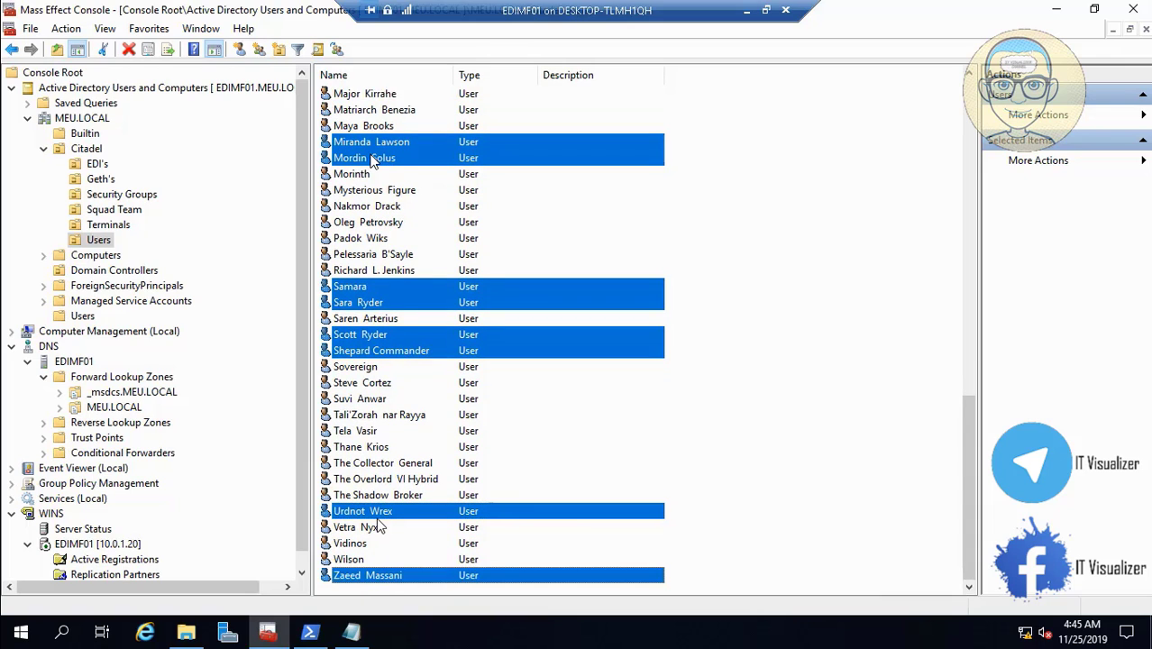
left_click(364, 448, "ctrl")
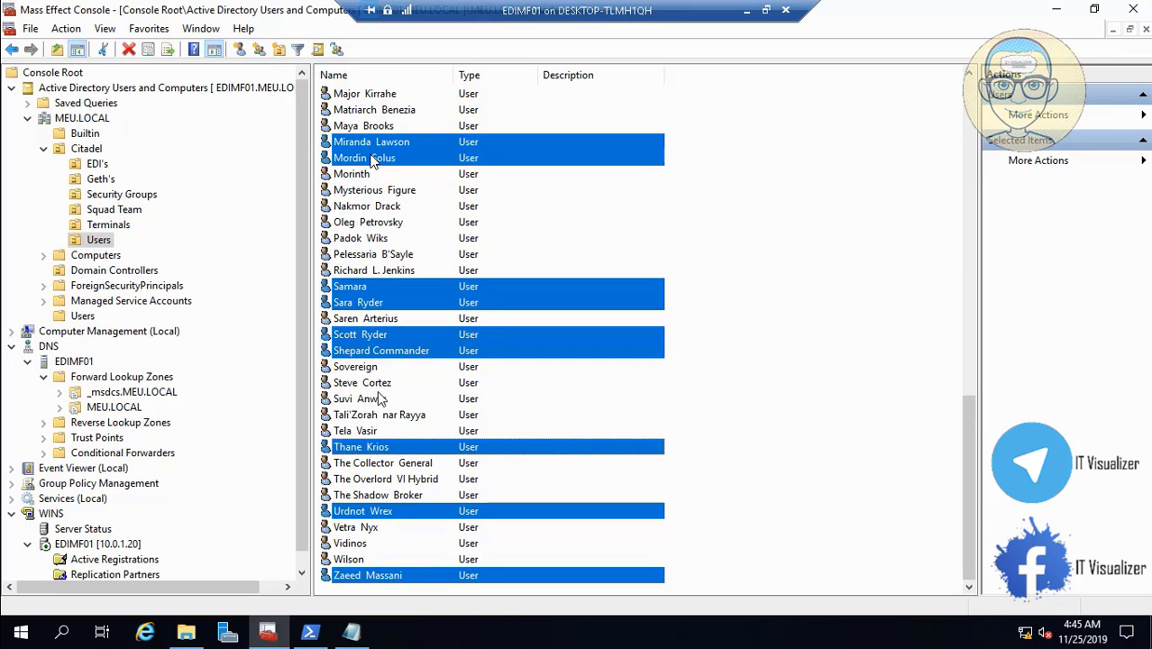
left_click(403, 353, "ctrl")
- Move the selected squad accounts to Citadel's Squad Team OU and list its contents
right_click(403, 353)
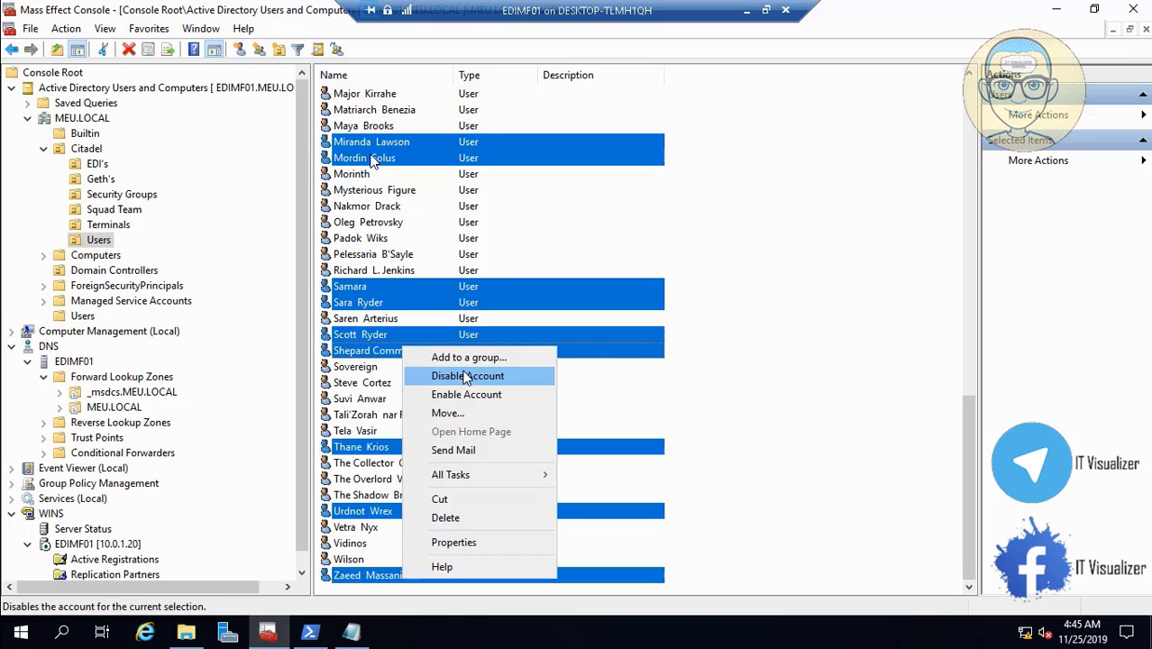
left_click(482, 414)
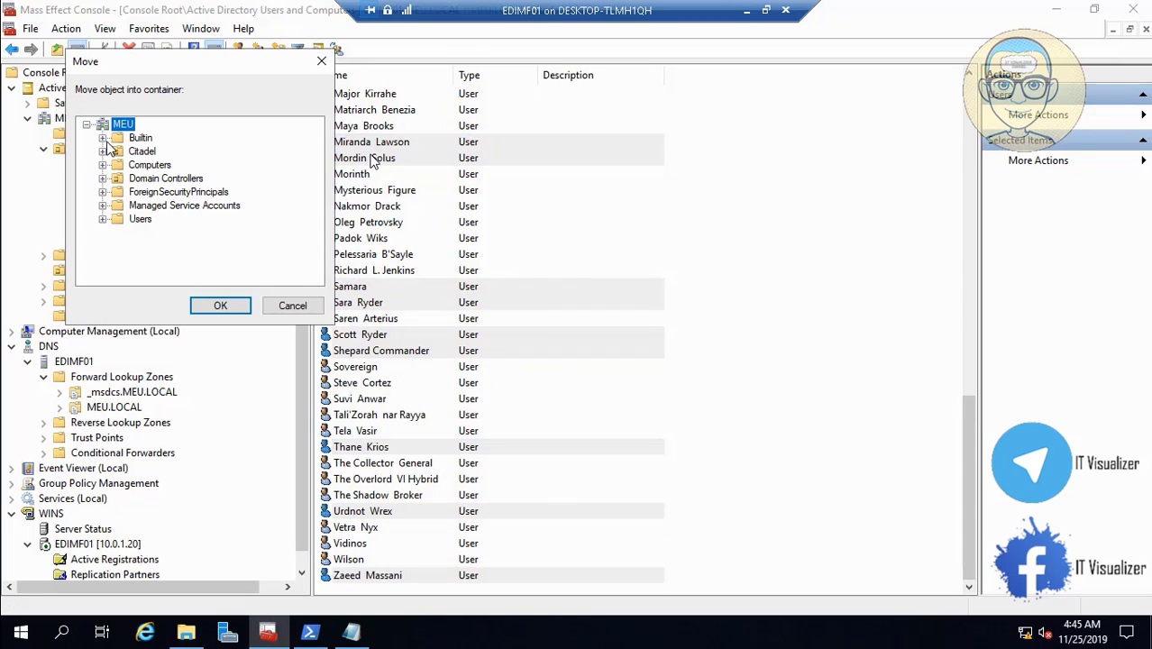
left_click(103, 151)
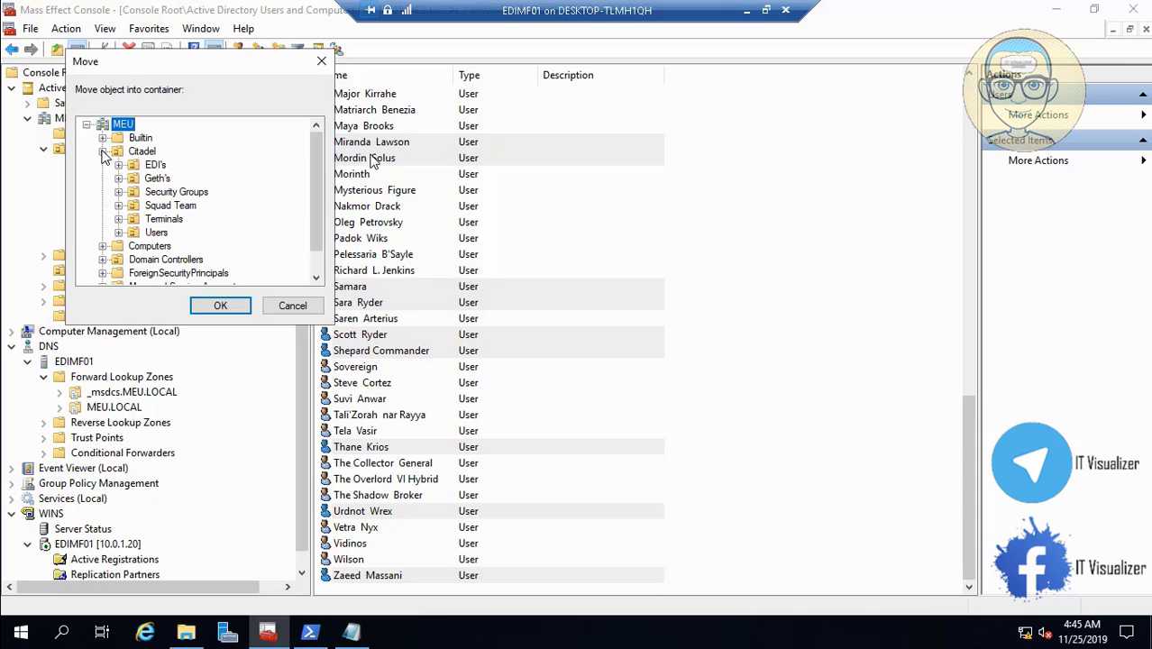
left_click(181, 208)
left_click(221, 307)
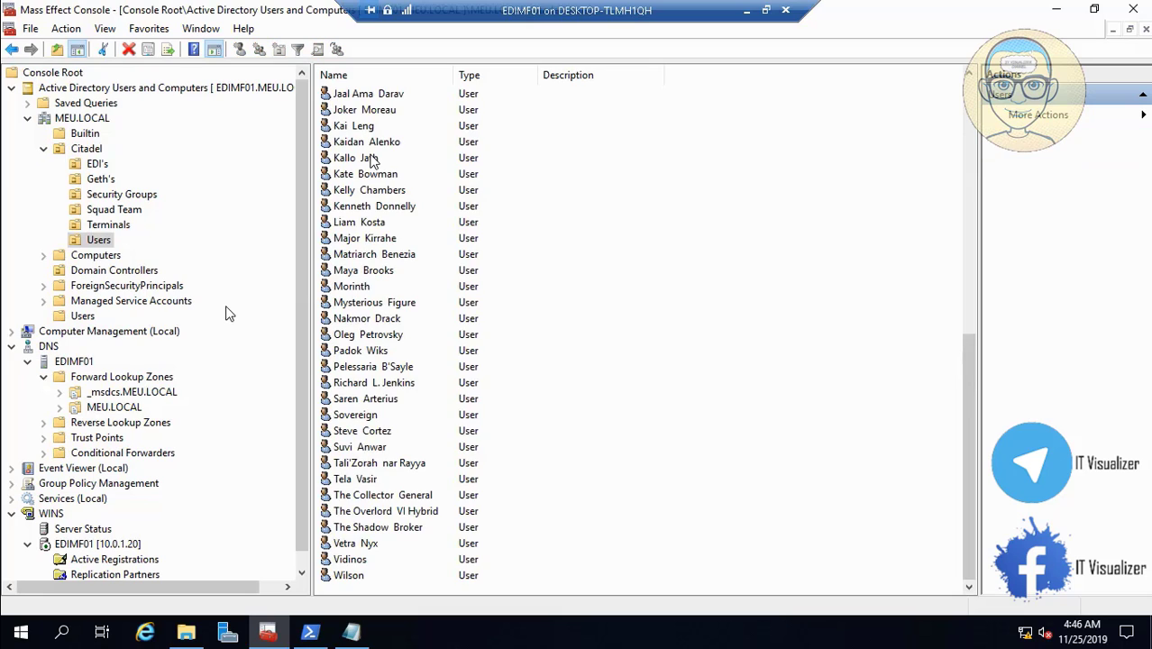
left_click(129, 212)
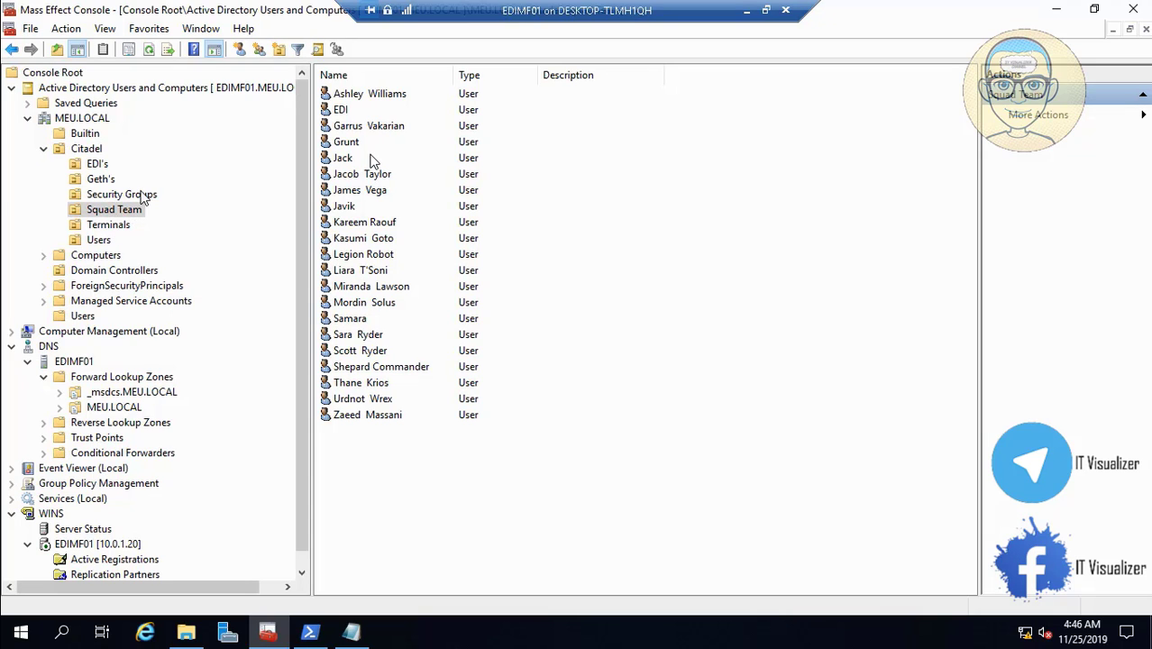
left_click(145, 197)
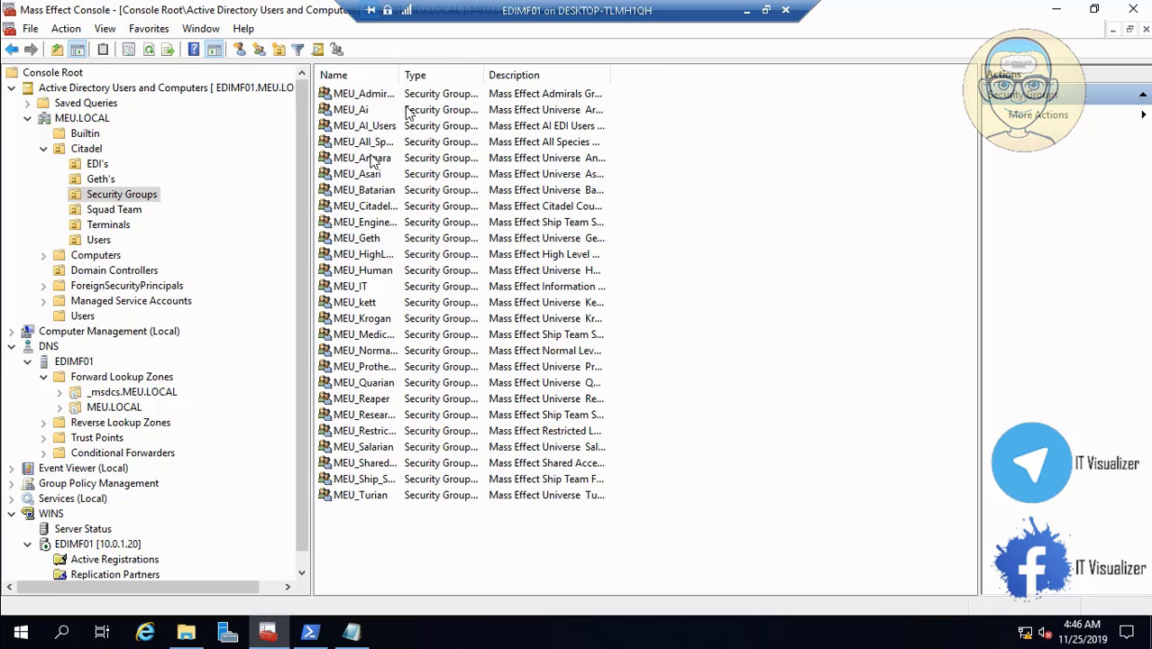
left_click_drag(399, 79, 498, 81)
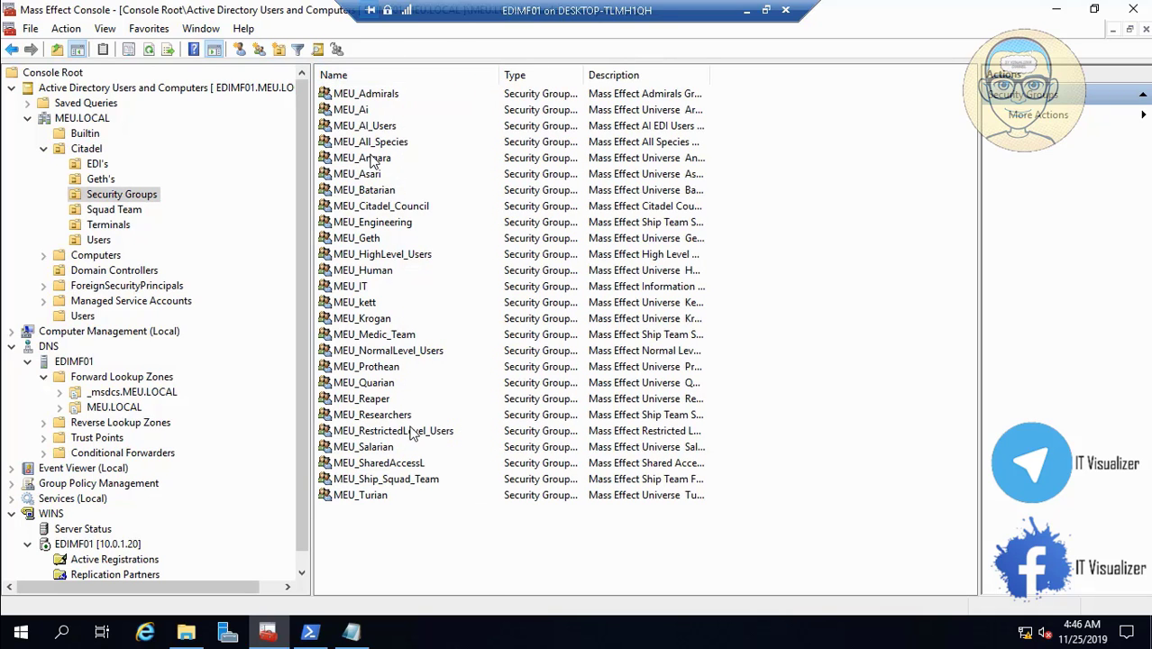
double_click(404, 482)
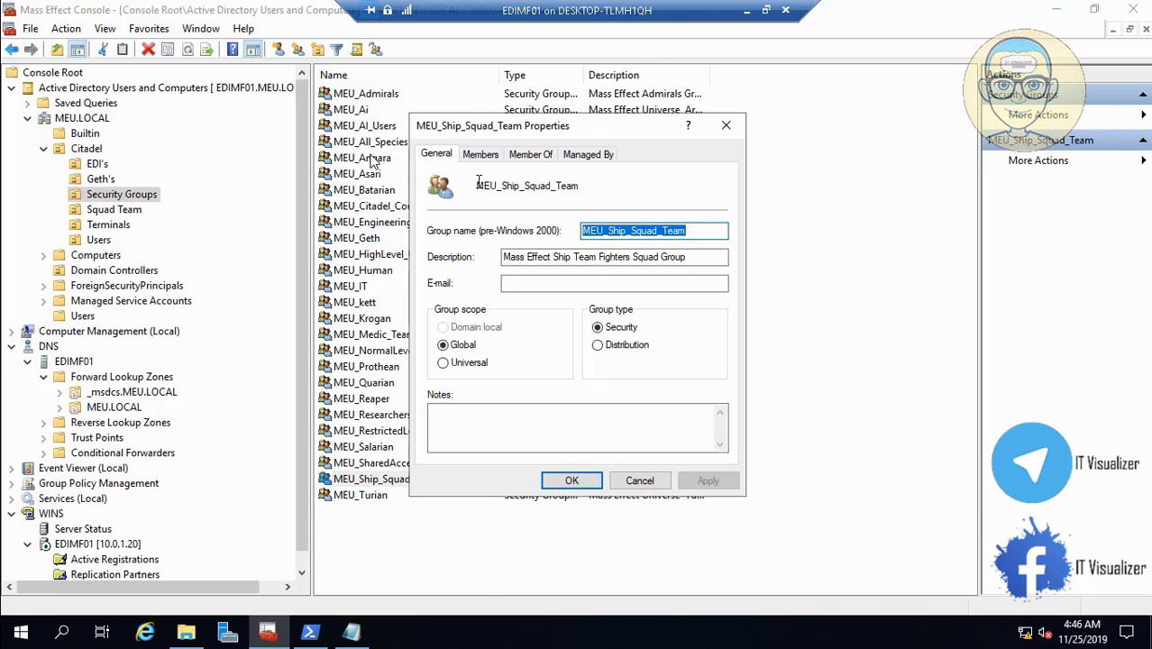
left_click(482, 156)
left_click(507, 216)
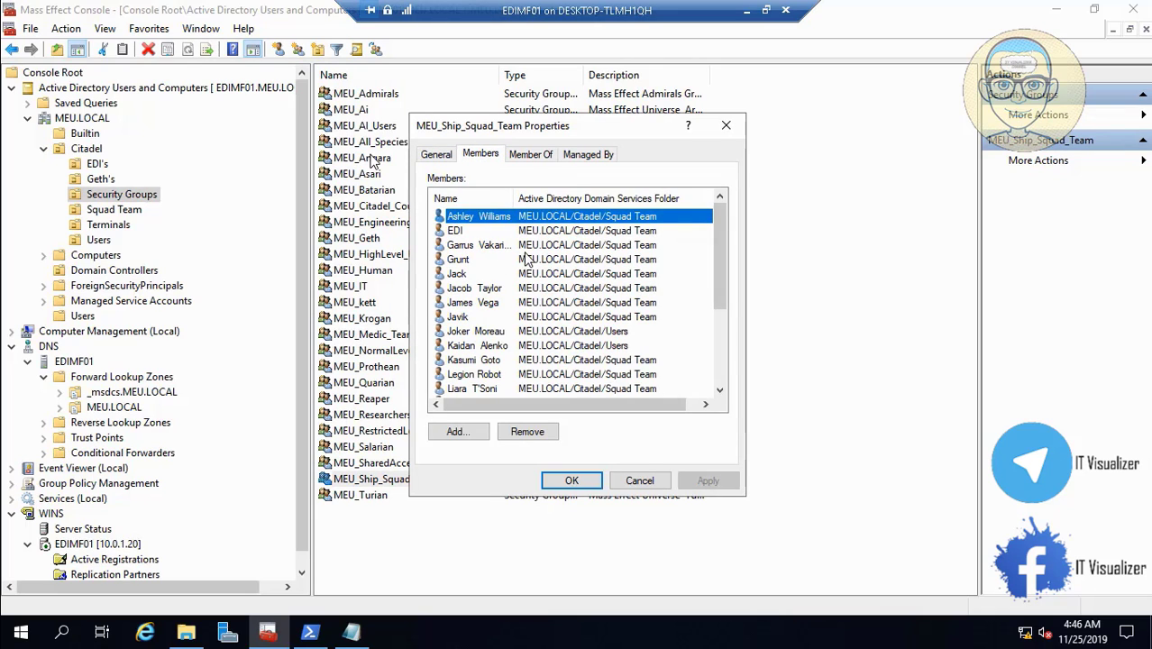
left_click_drag(515, 199, 538, 200)
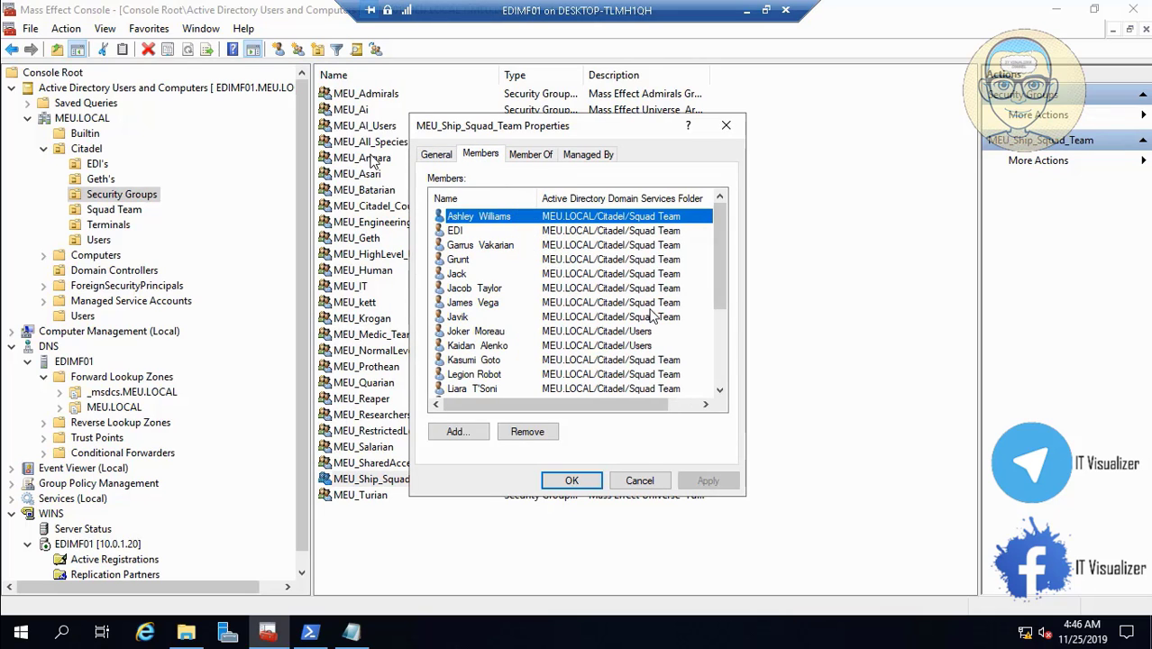
left_click(721, 391)
left_click(721, 391)
left_click(721, 391)
left_click(721, 391)
left_click(721, 391)
left_click(721, 391)
left_click(721, 391)
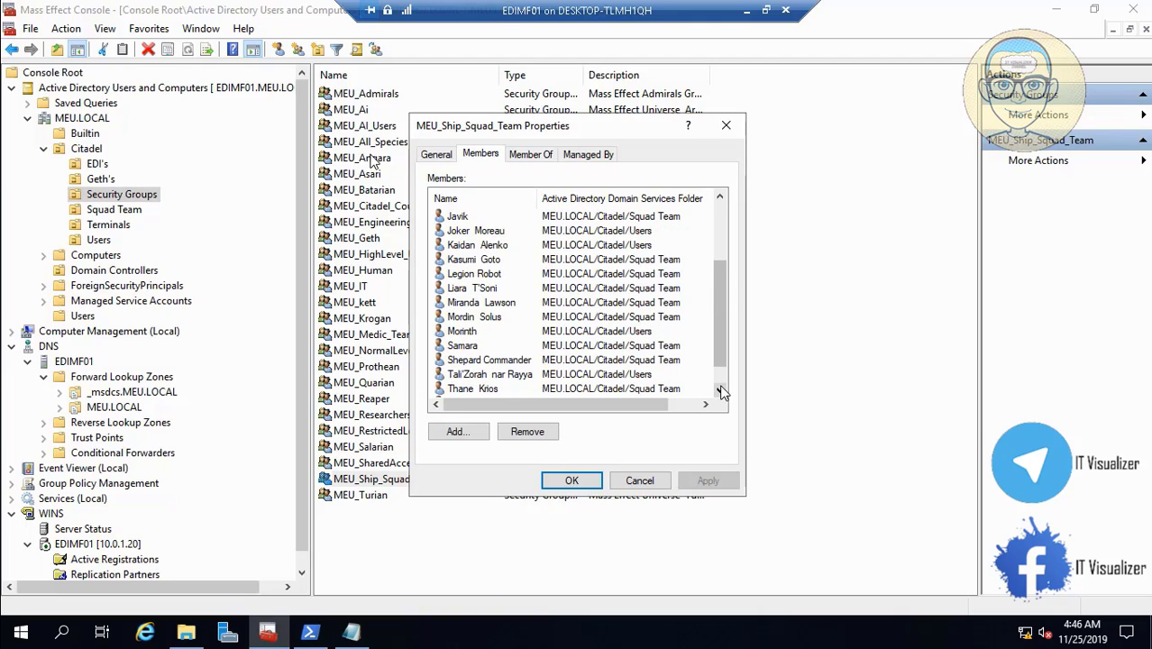
left_click(721, 392)
left_click(721, 391)
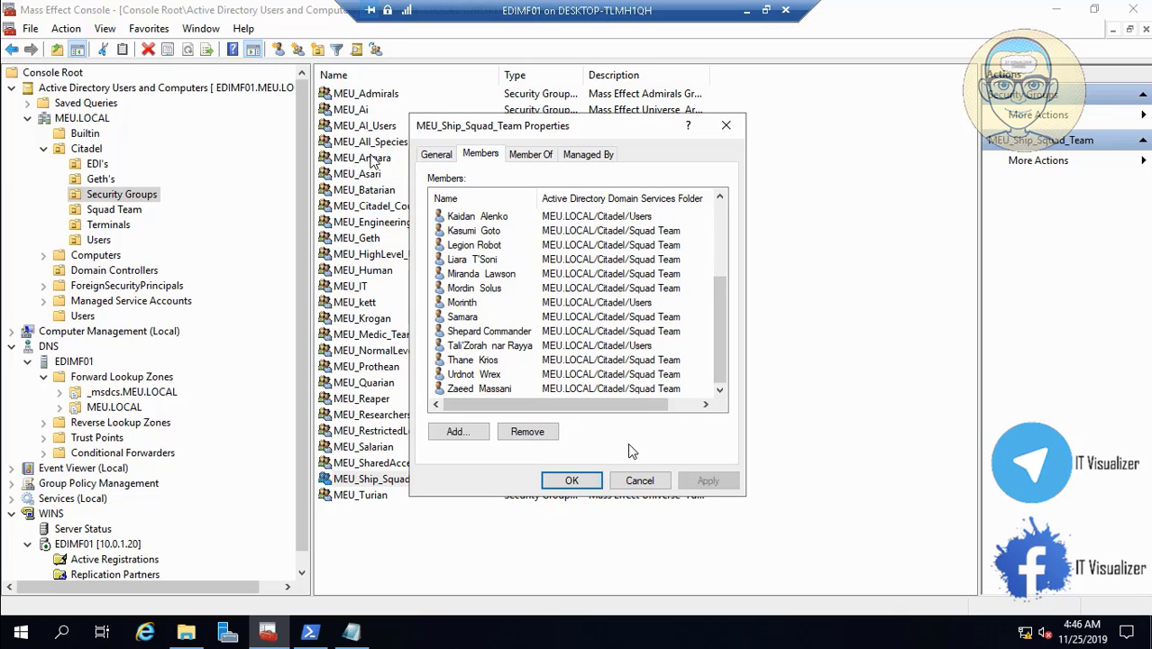
left_click(639, 481)
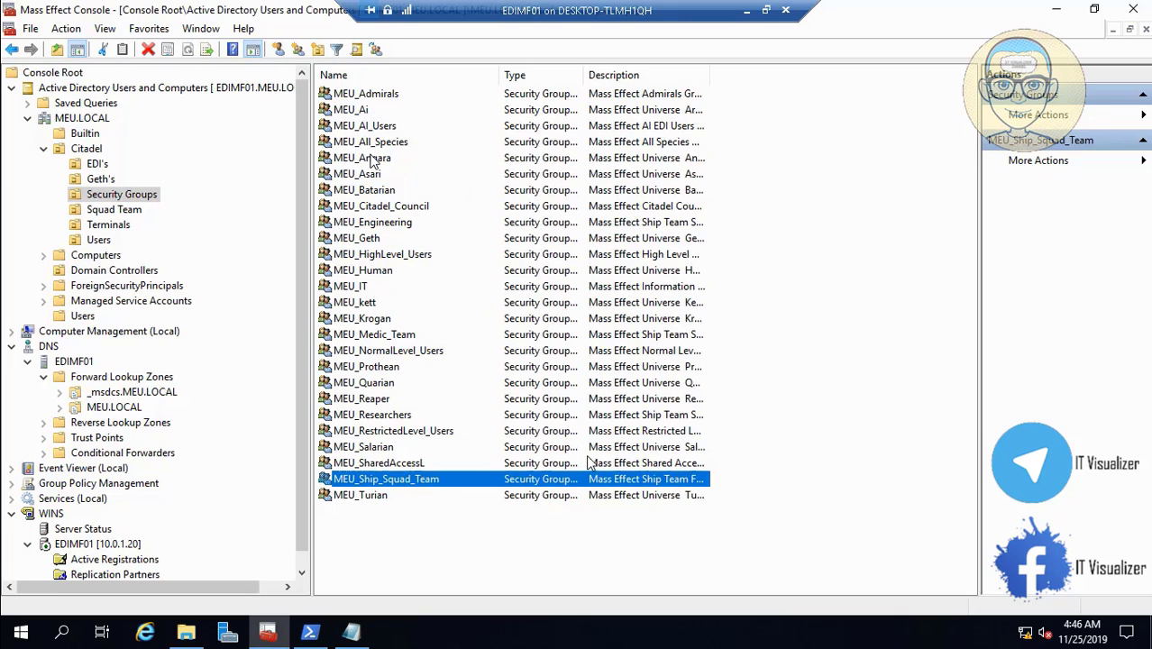
left_click(99, 242)
left_click(372, 253)
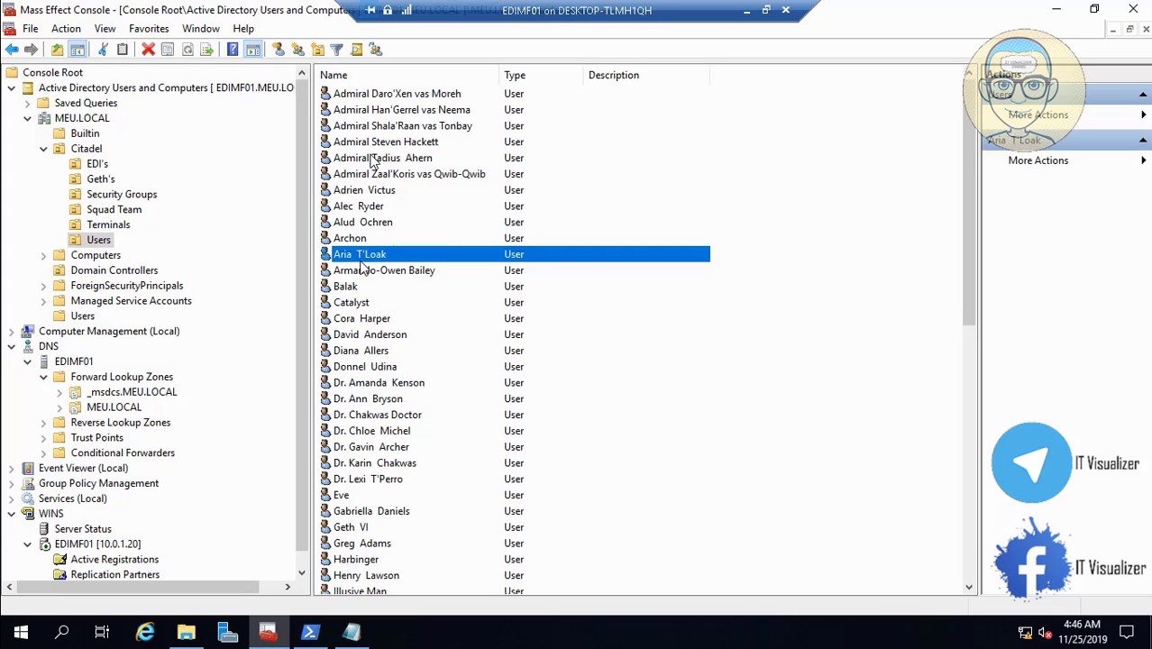
key("j")
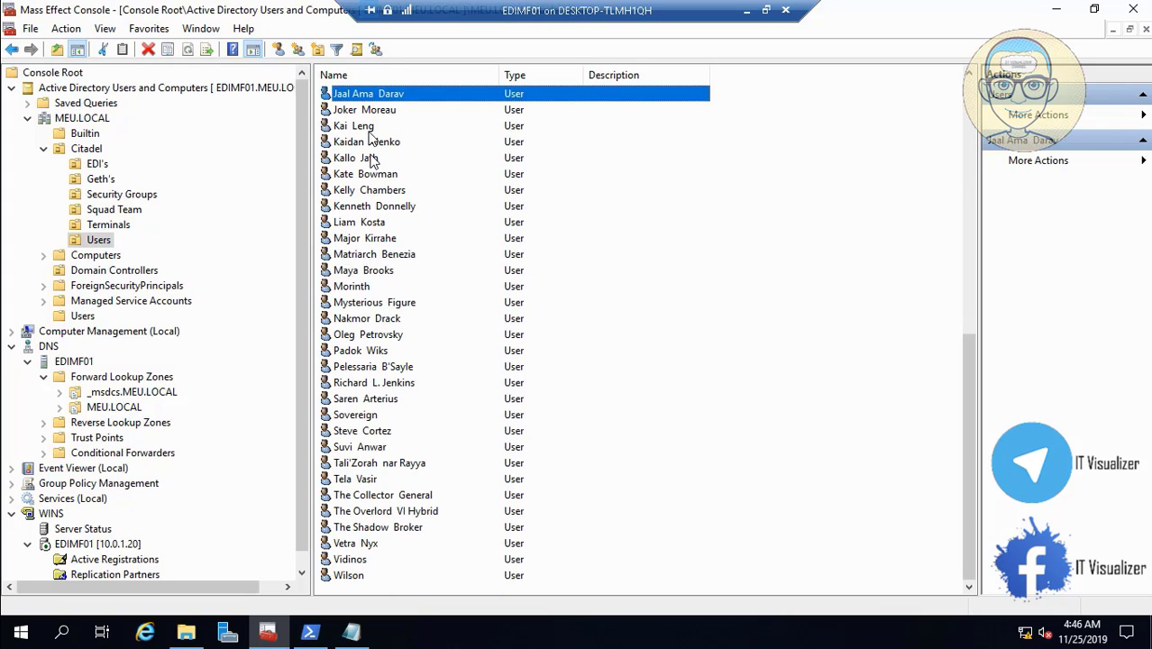
left_click(364, 110)
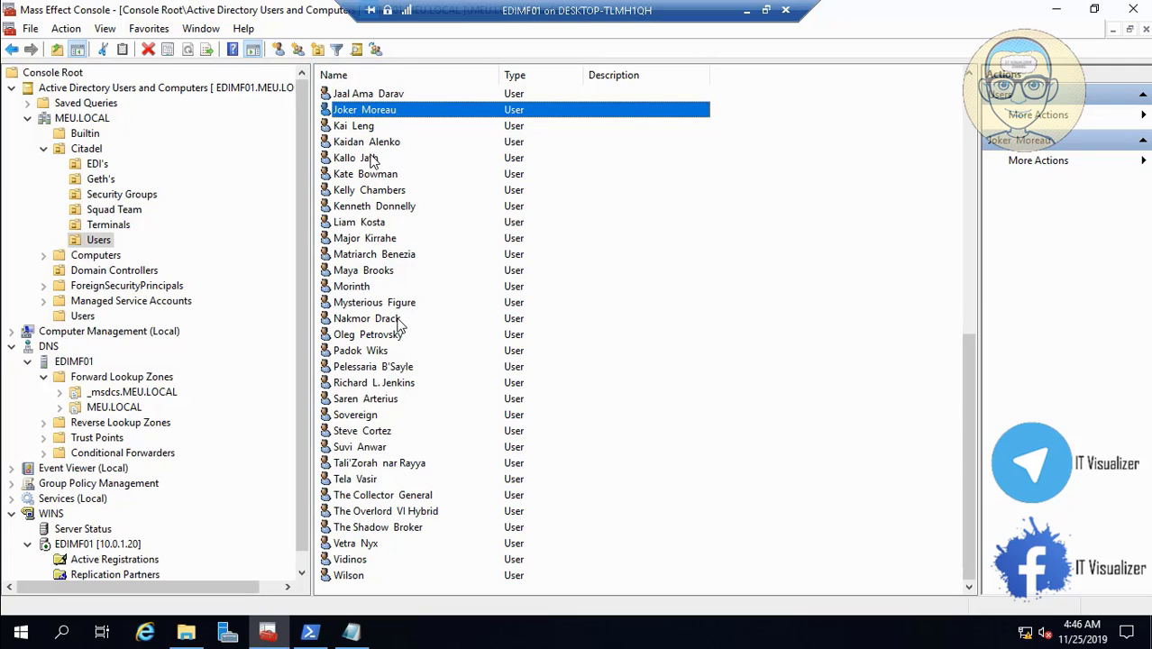
double_click(373, 161)
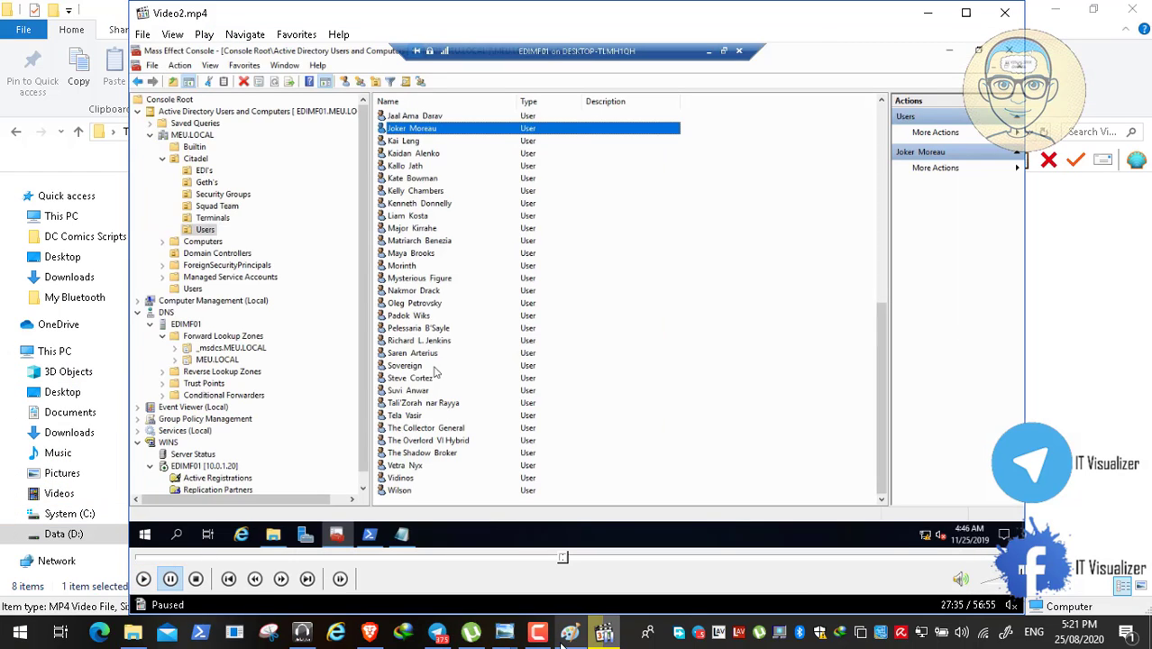
- Return Video2.mp4 to full-screen playback with the screen recorder panel minimised
left_click(604, 631)
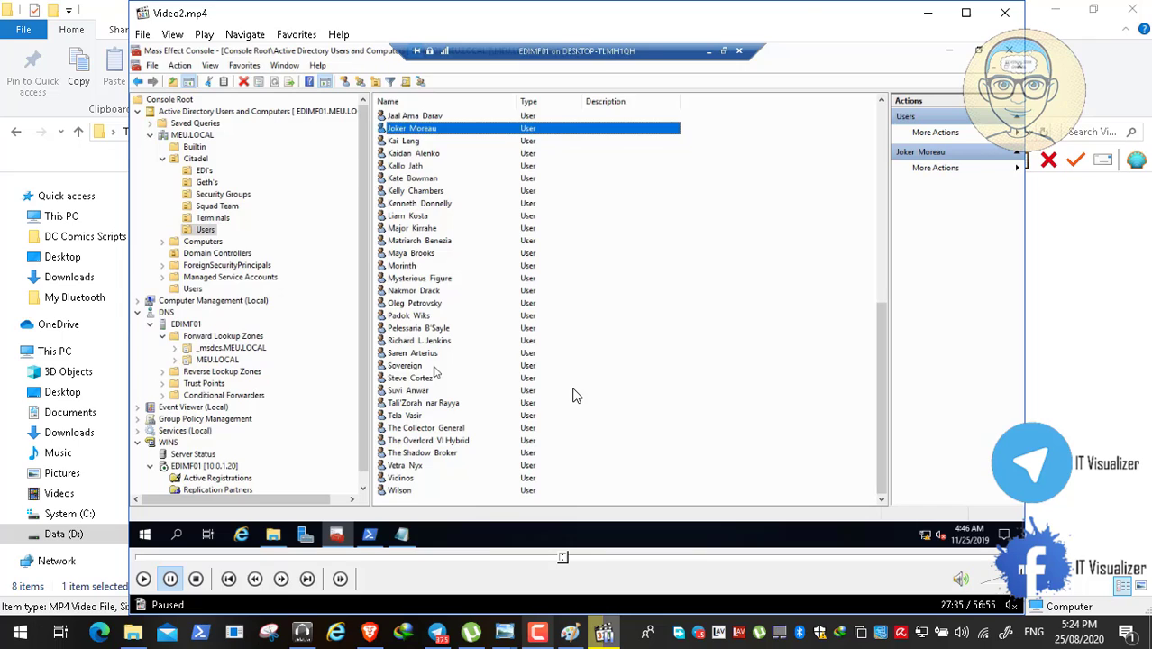
double_click(577, 394)
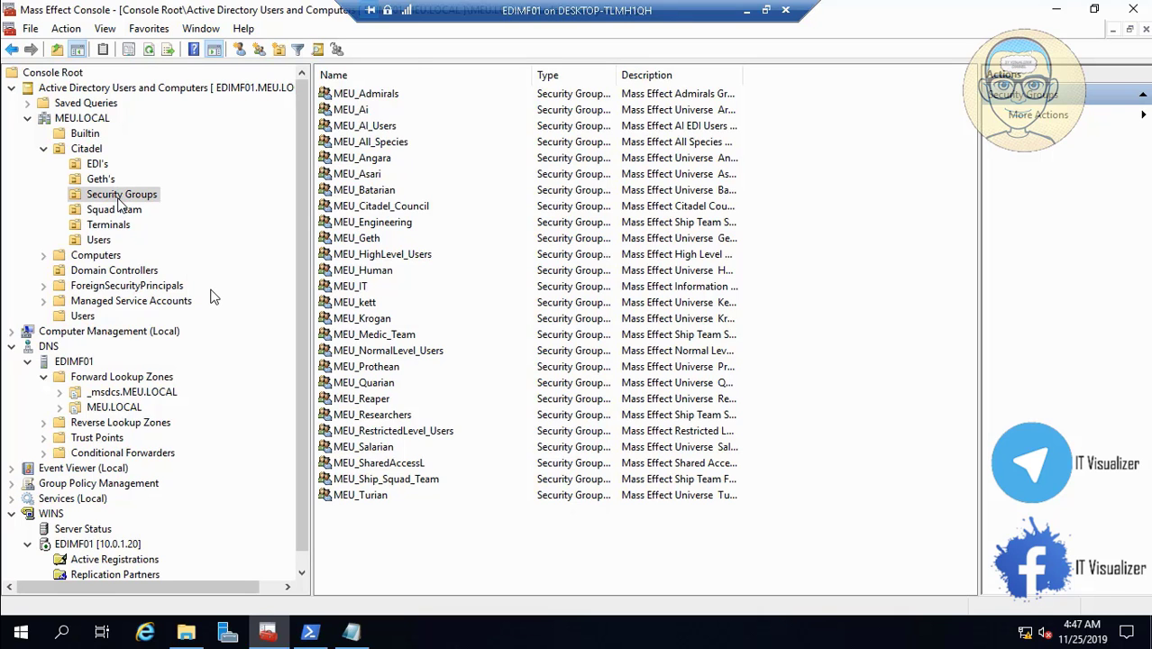
key("Escape")
left_click(536, 631)
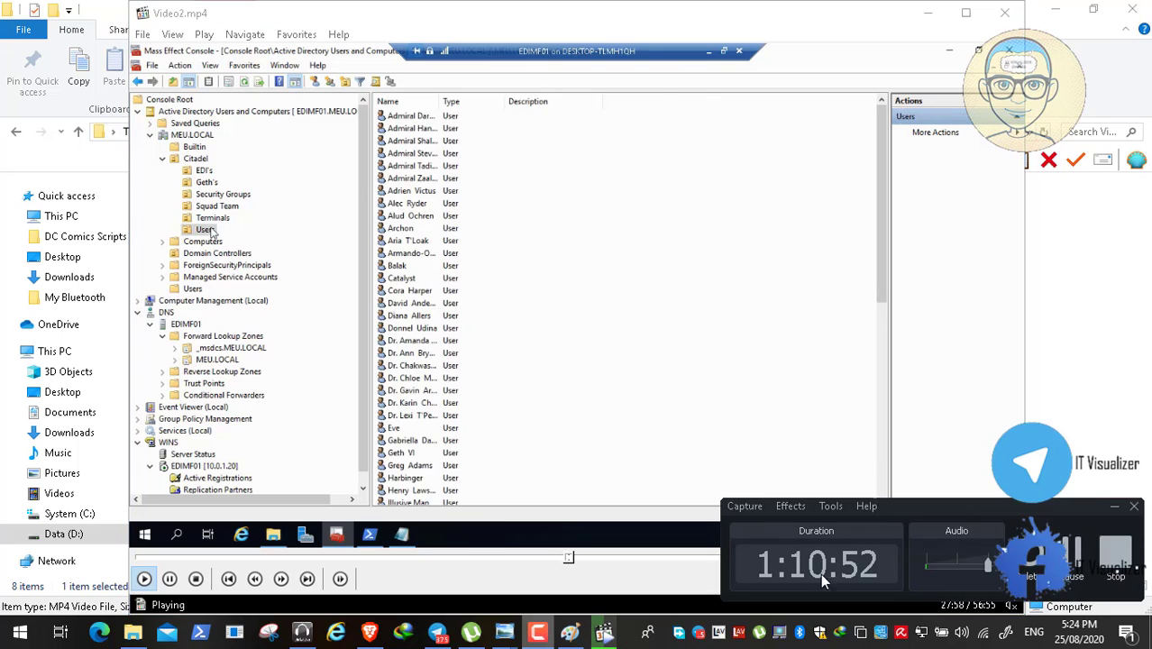
left_click(1114, 512)
double_click(754, 174)
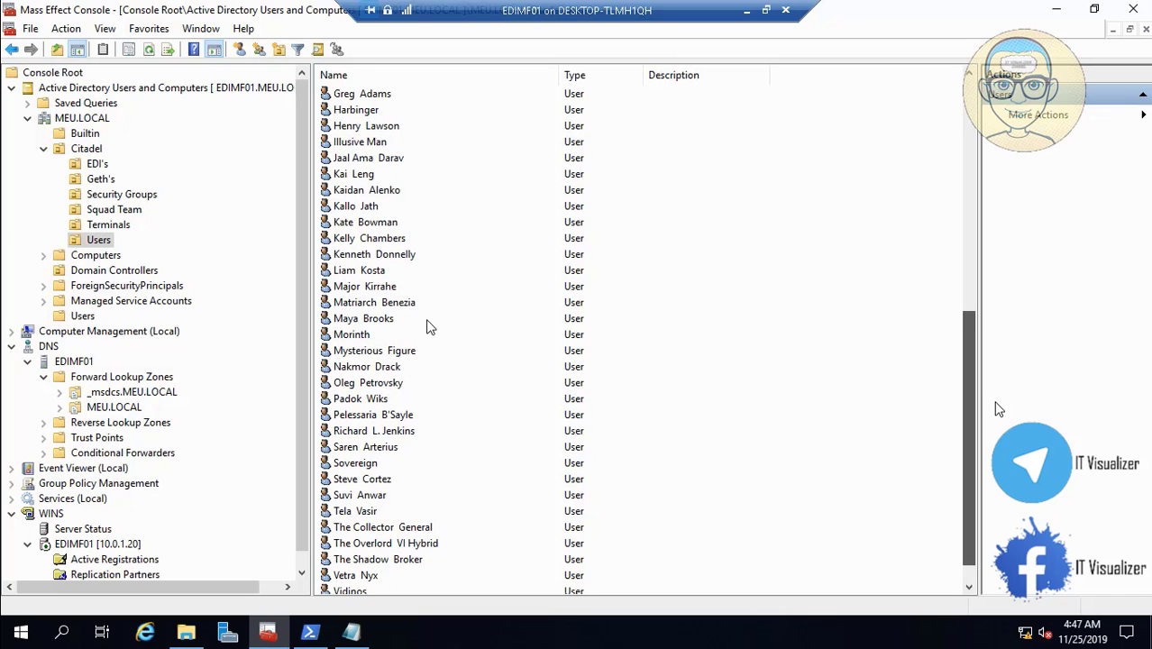
- Browse EDI's and Geth's, then show Citadel's security groups with a wider Name column
left_click_drag(995, 395, 991, 140)
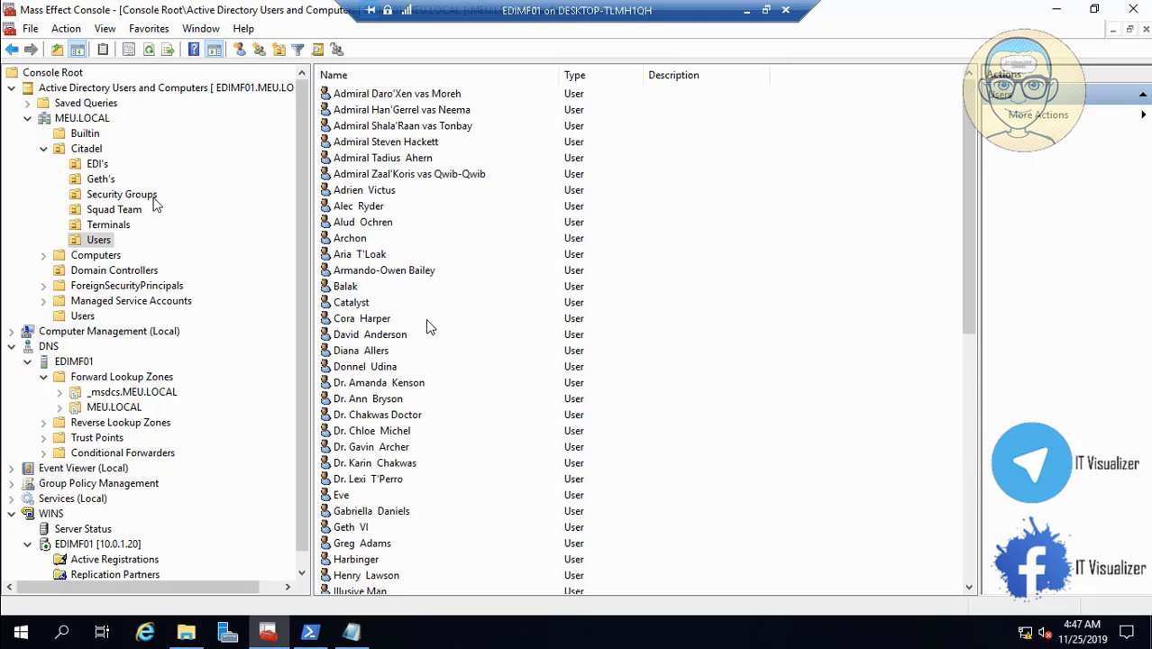
left_click(99, 165)
left_click(108, 180)
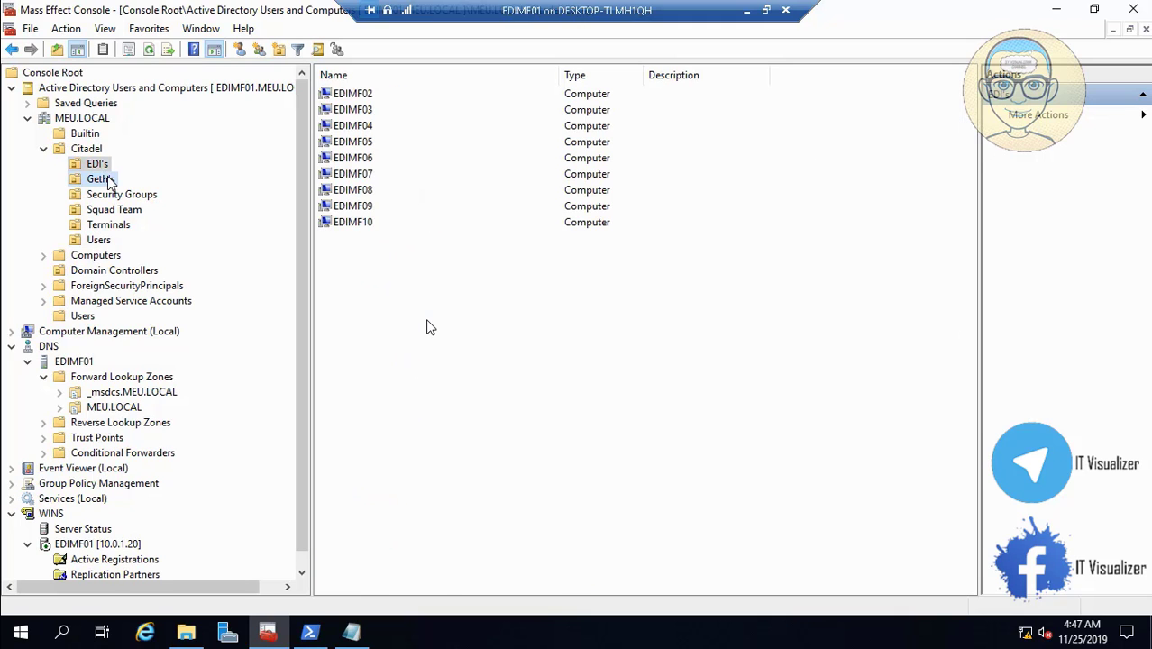
left_click(122, 195)
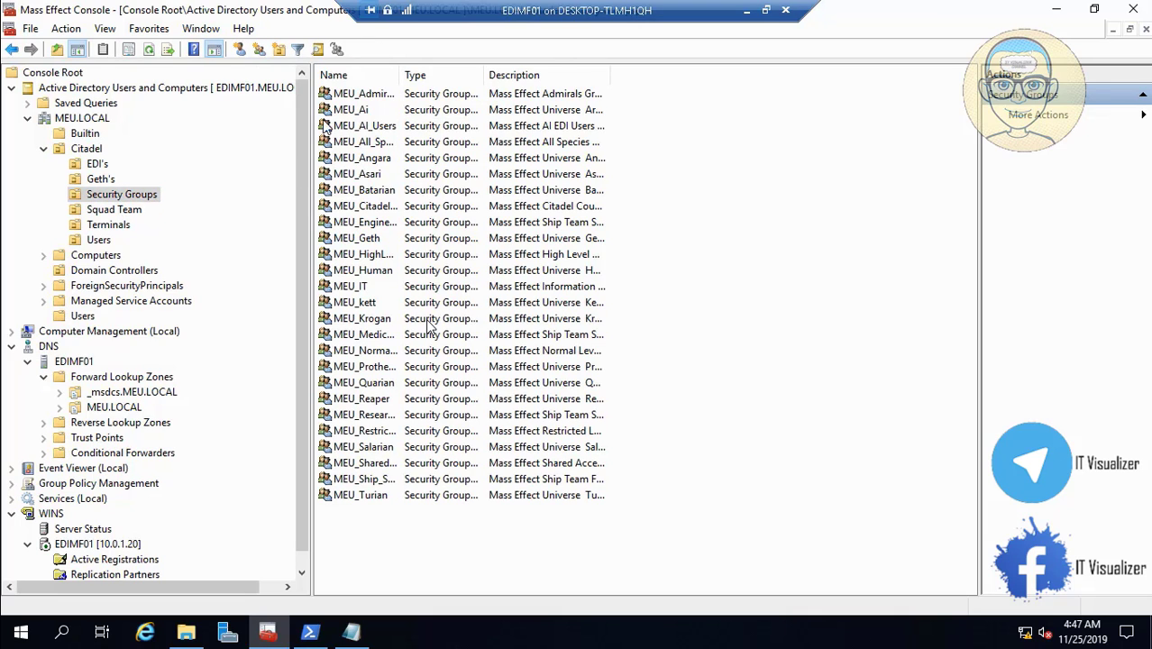
left_click_drag(400, 75, 517, 73)
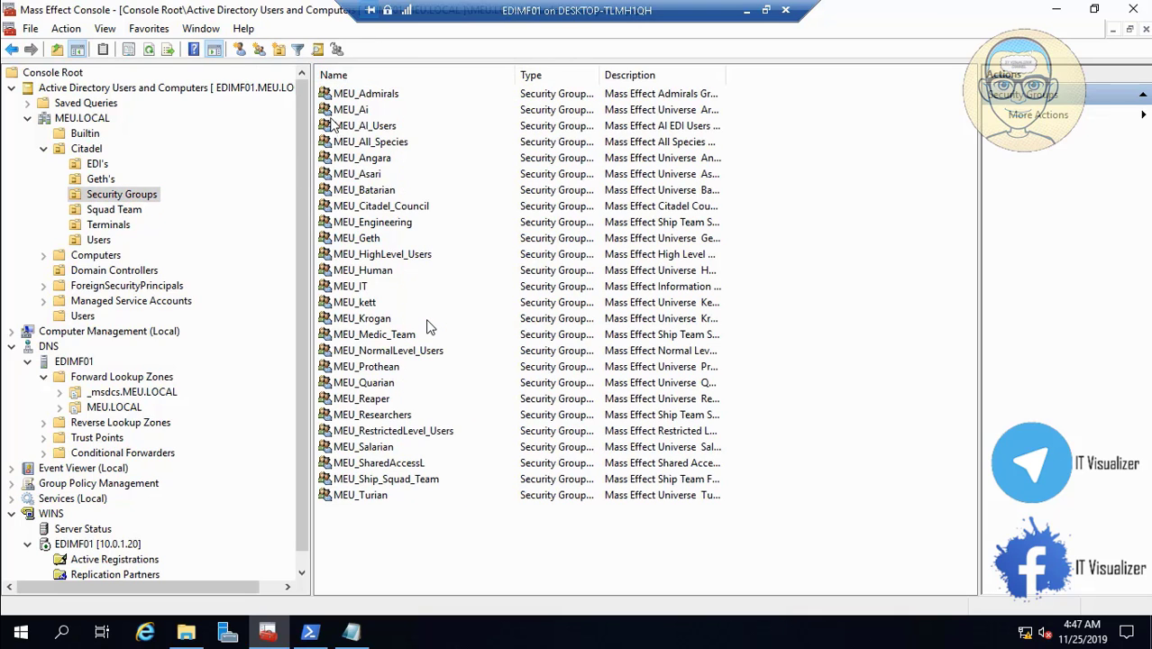
- Check the members of MEU_Ai and MEU_AI_Users without changes, then list Geth's computers
double_click(351, 110)
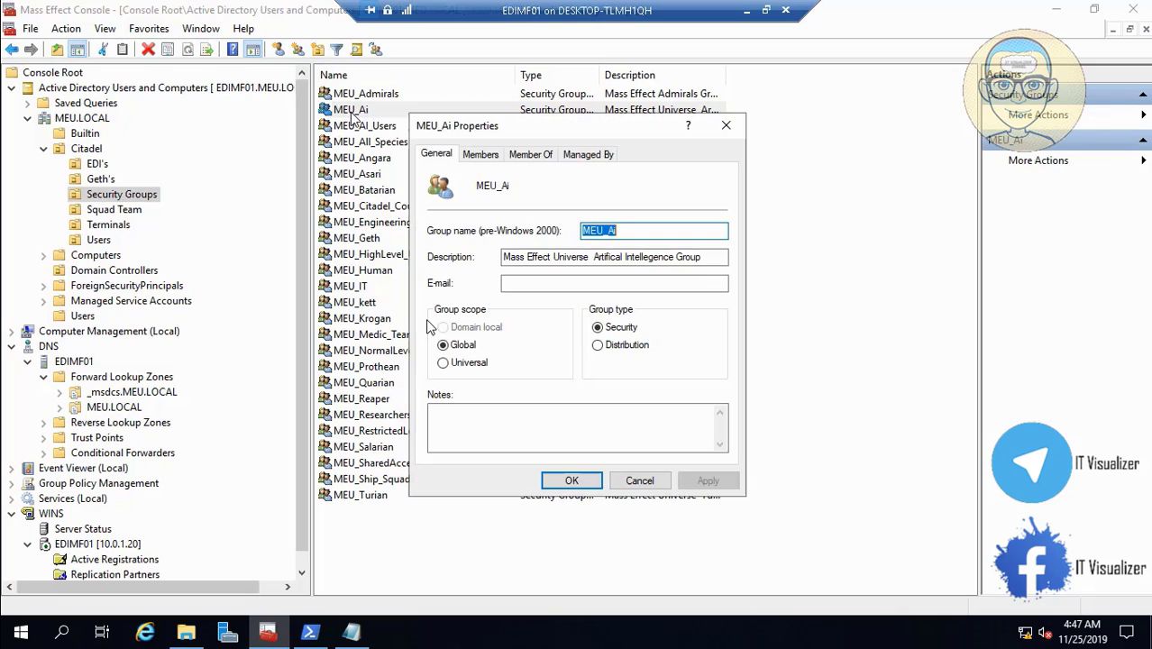
left_click(483, 155)
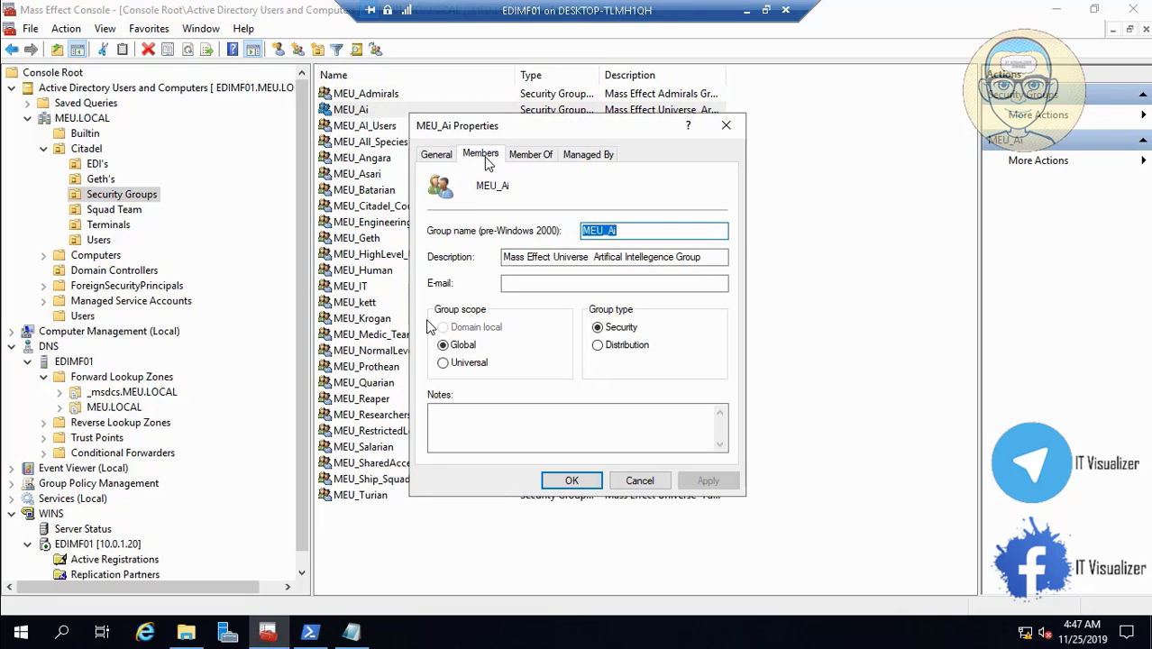
left_click(639, 482)
double_click(390, 127)
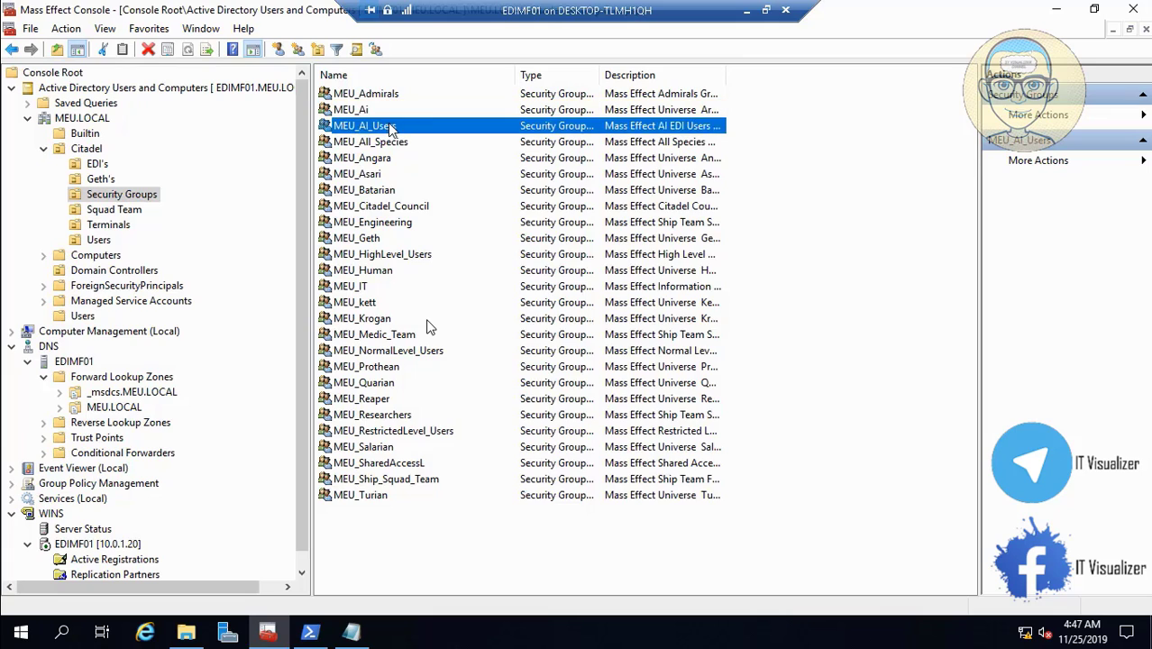
left_click(488, 160)
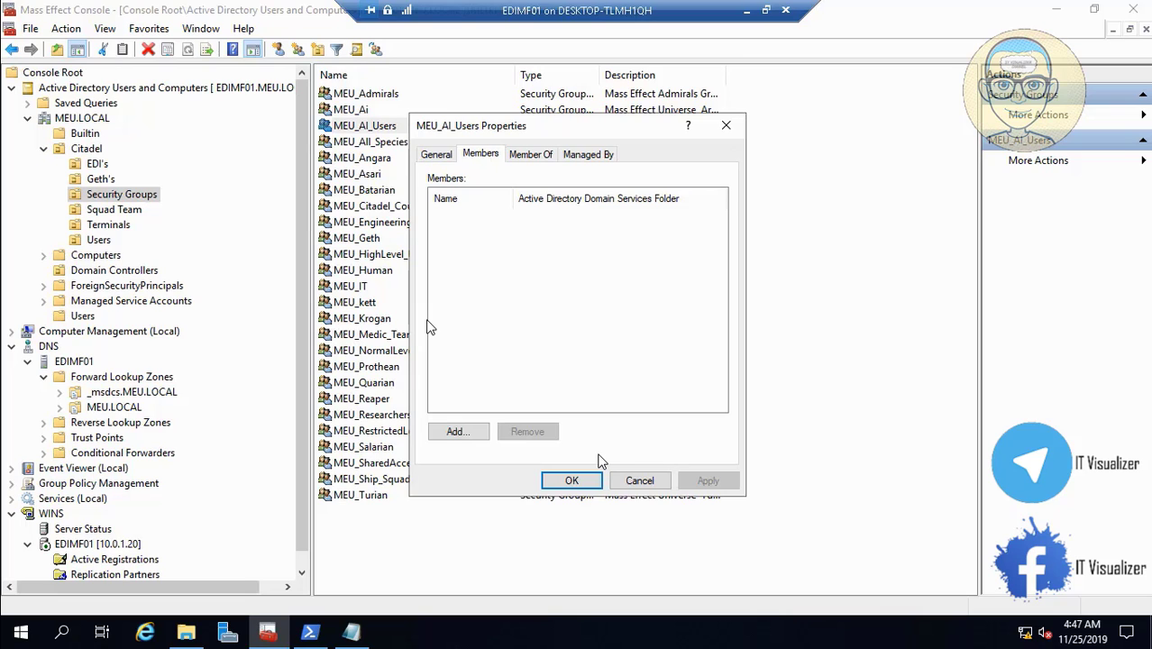
left_click(637, 481)
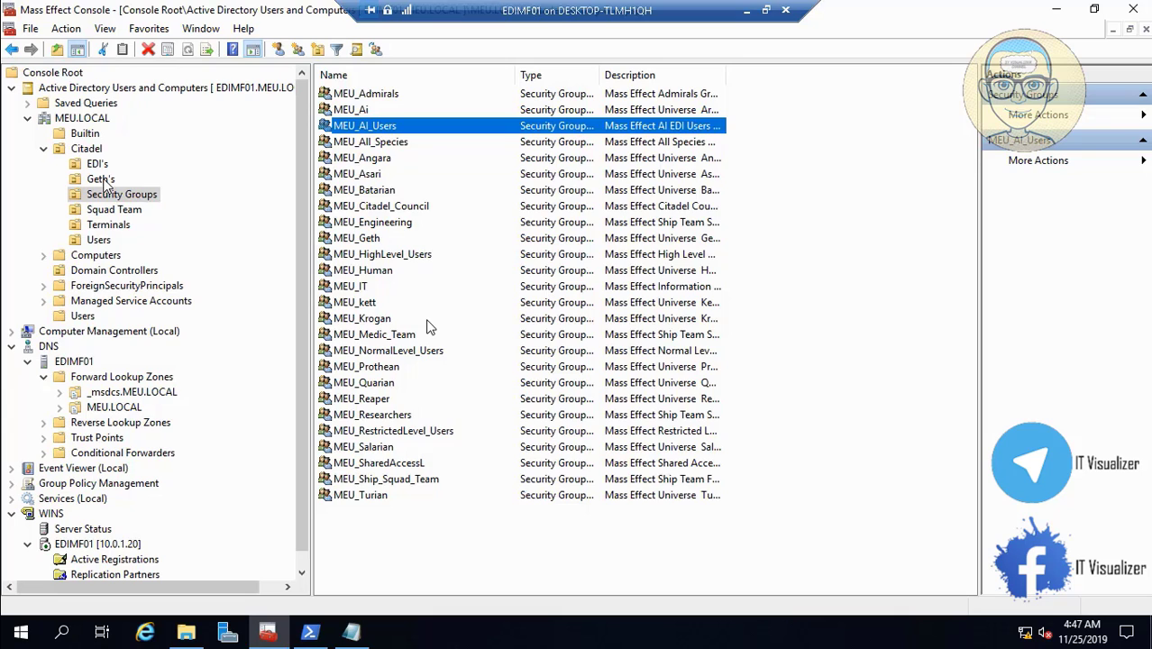
left_click(100, 180)
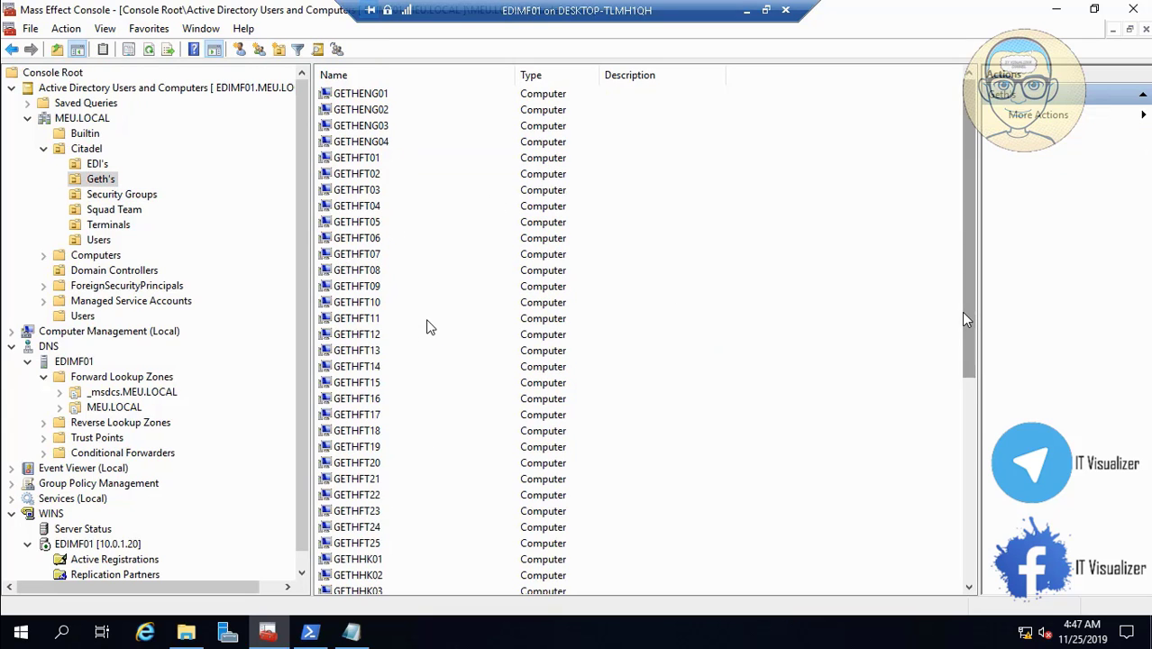
left_click_drag(964, 318, 981, 260)
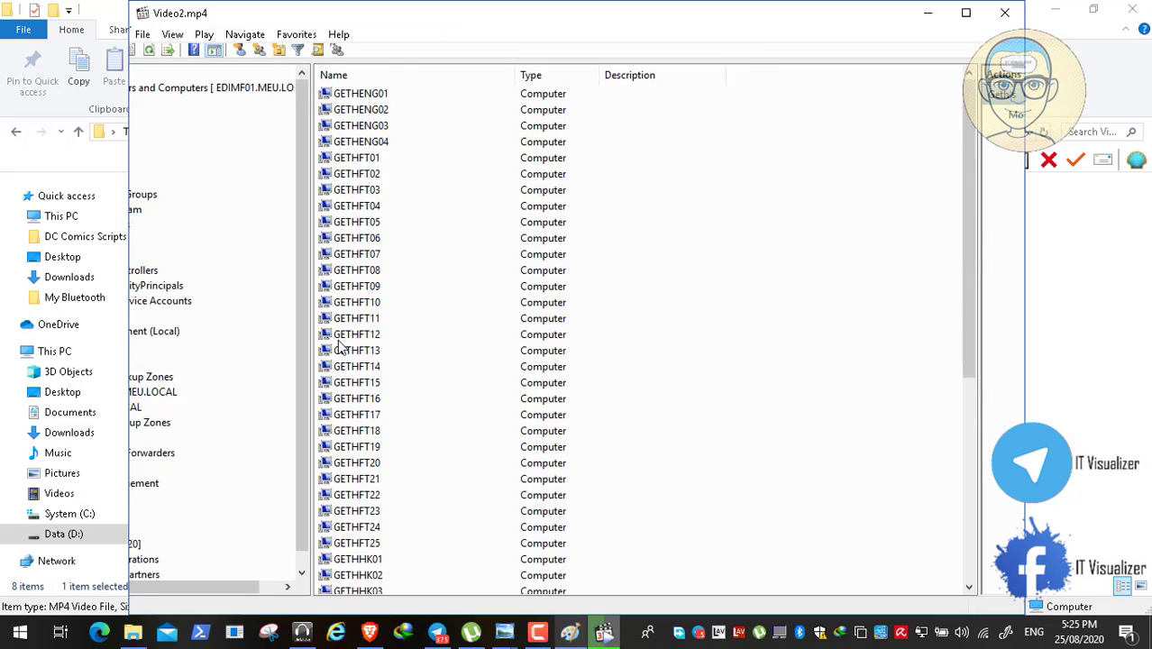
- Pause and minimise the video player, then bring Robots.jpg up in Photo Viewer
left_click(245, 476)
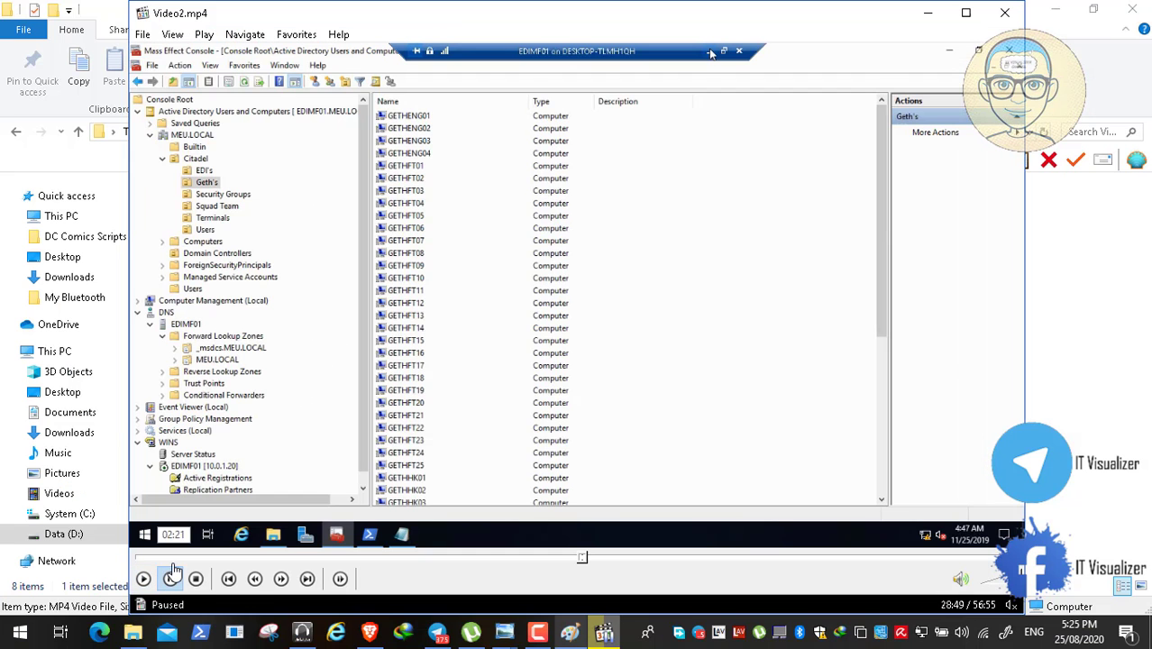
left_click(927, 13)
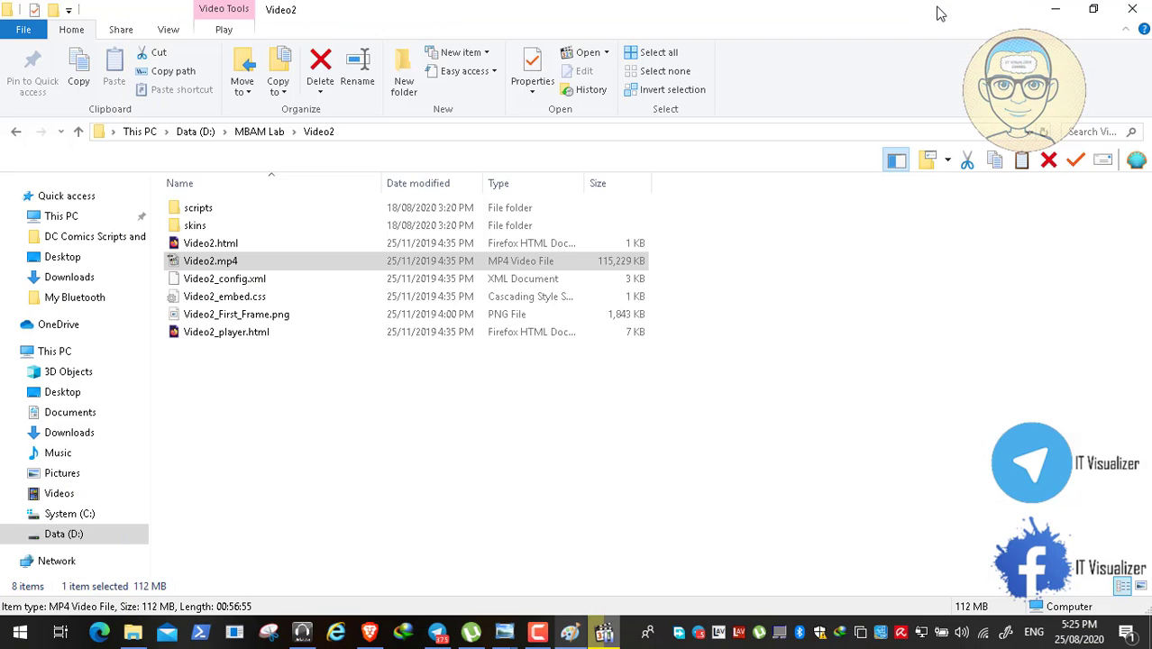
left_click(503, 632)
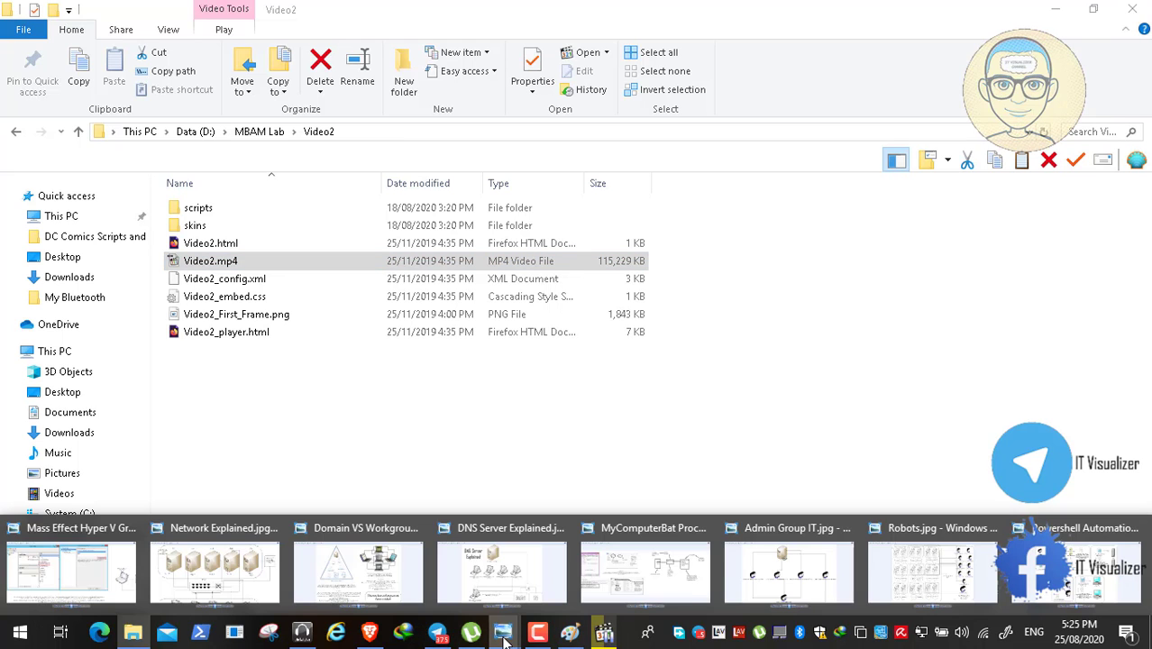
left_click(943, 571)
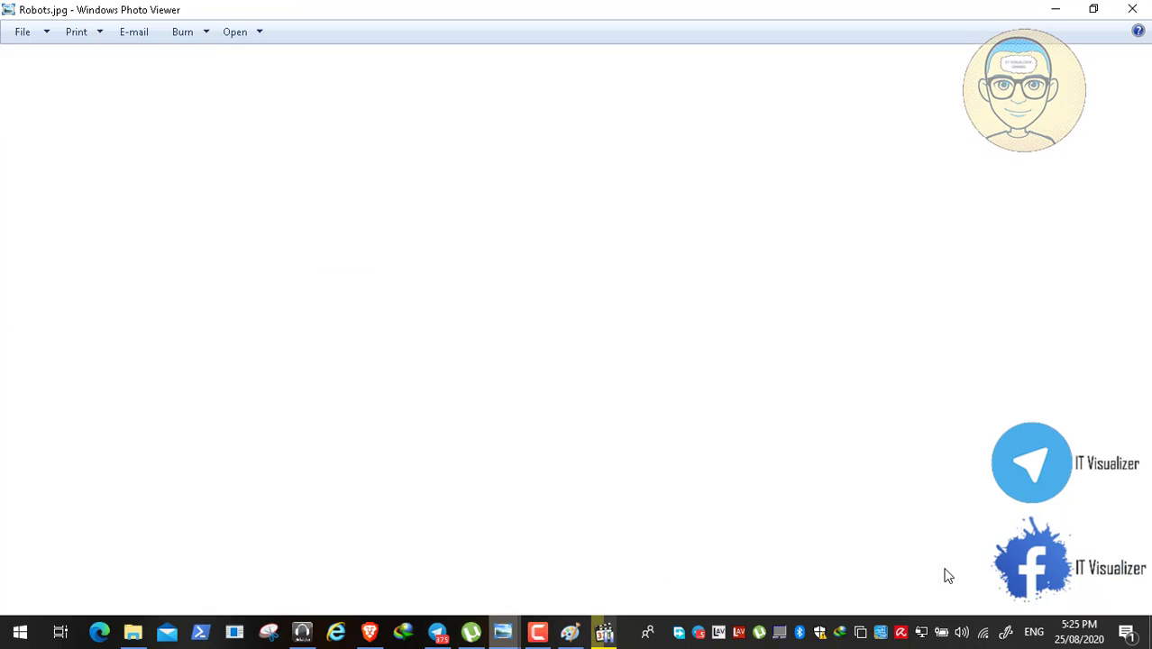
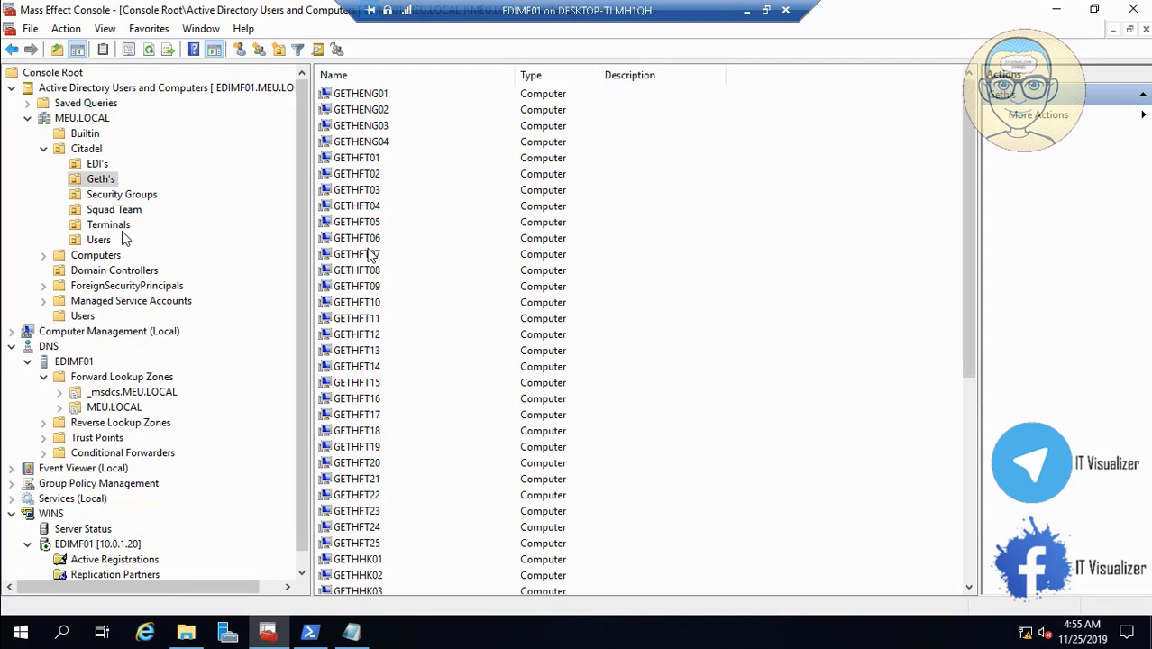
- Start a new user in Citadel Users named EDI Engineering AI User, logon EDIENG
left_click(99, 240)
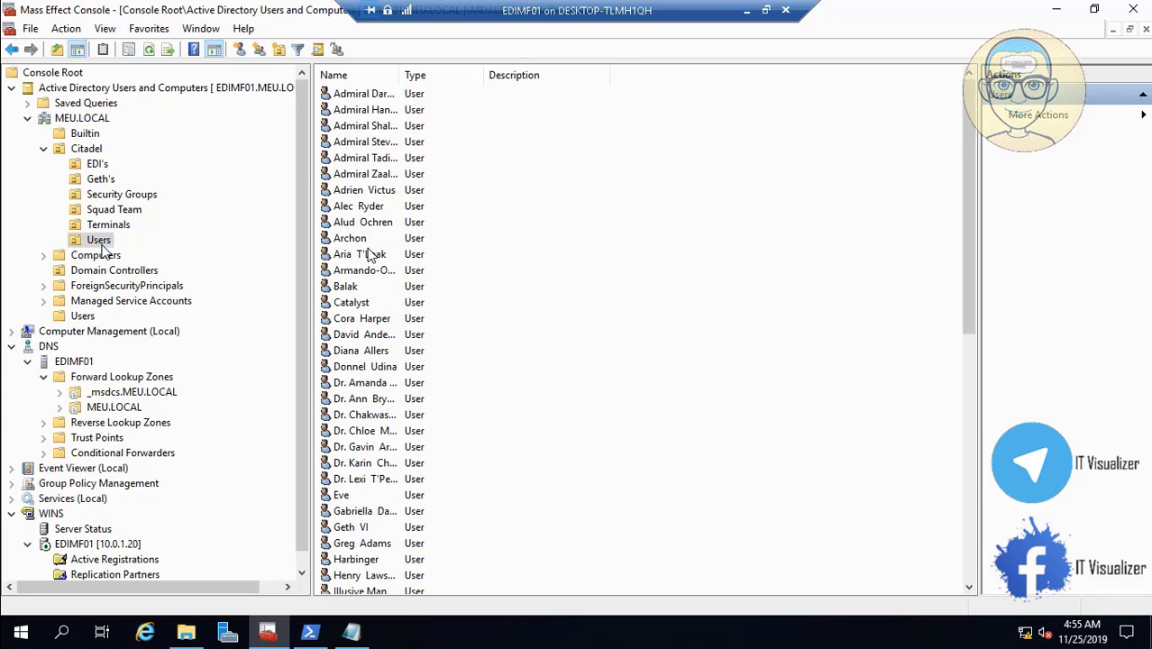
right_click(101, 244)
mouse_move(215, 335)
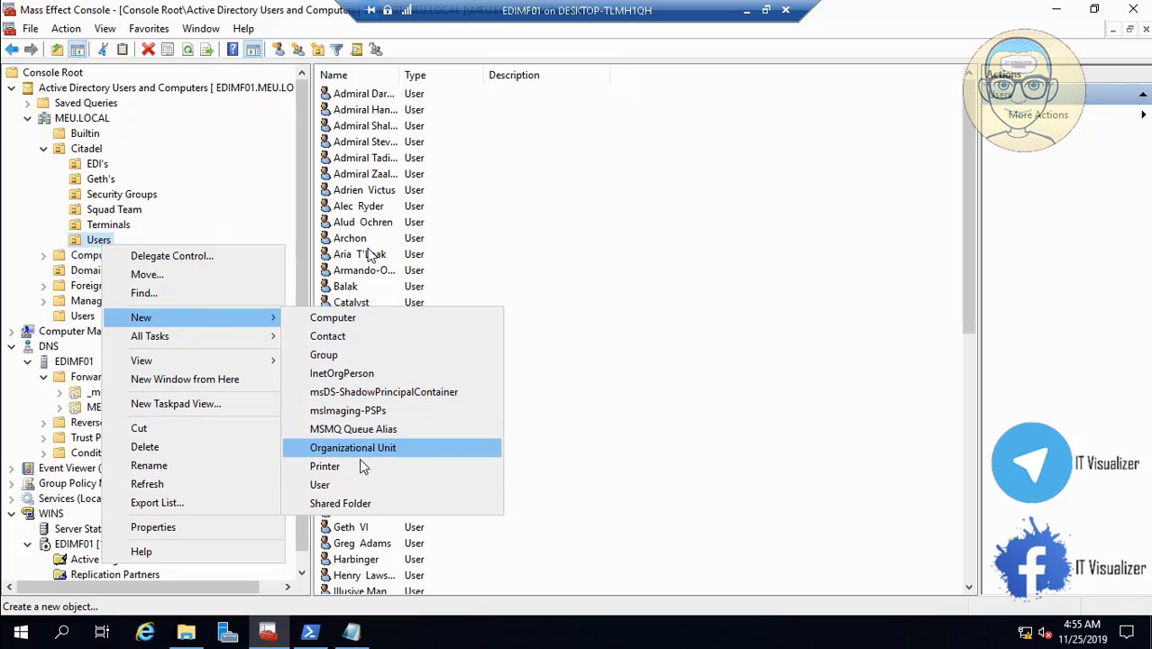
left_click(360, 486)
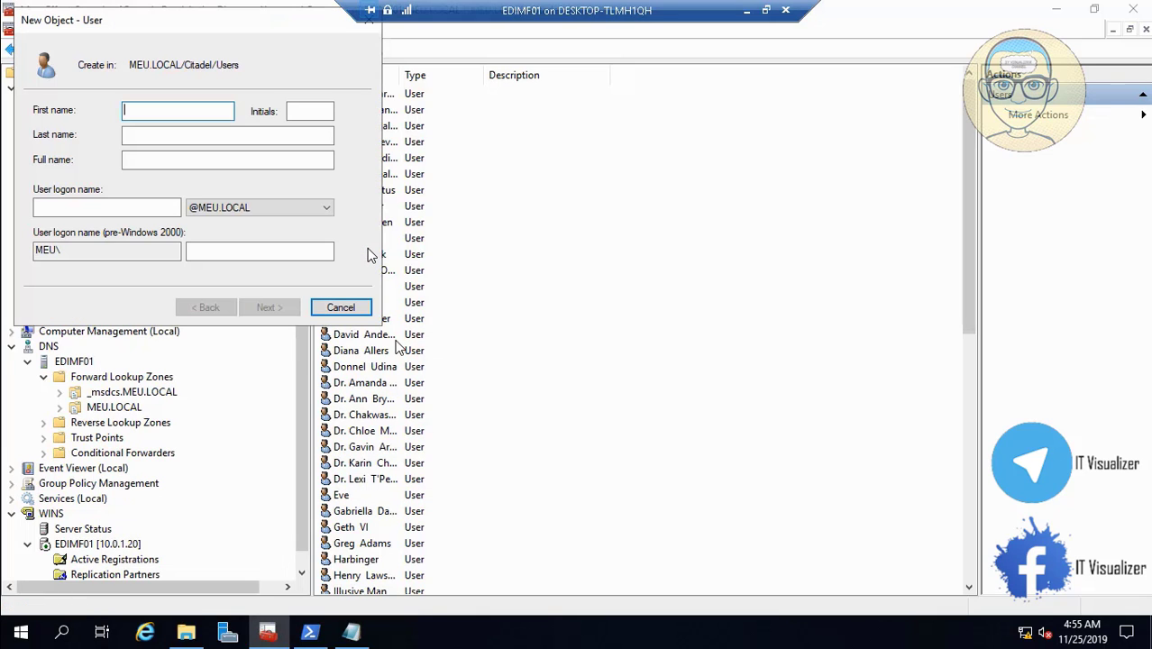
type("EDI")
left_click(153, 135)
type("Engonie")
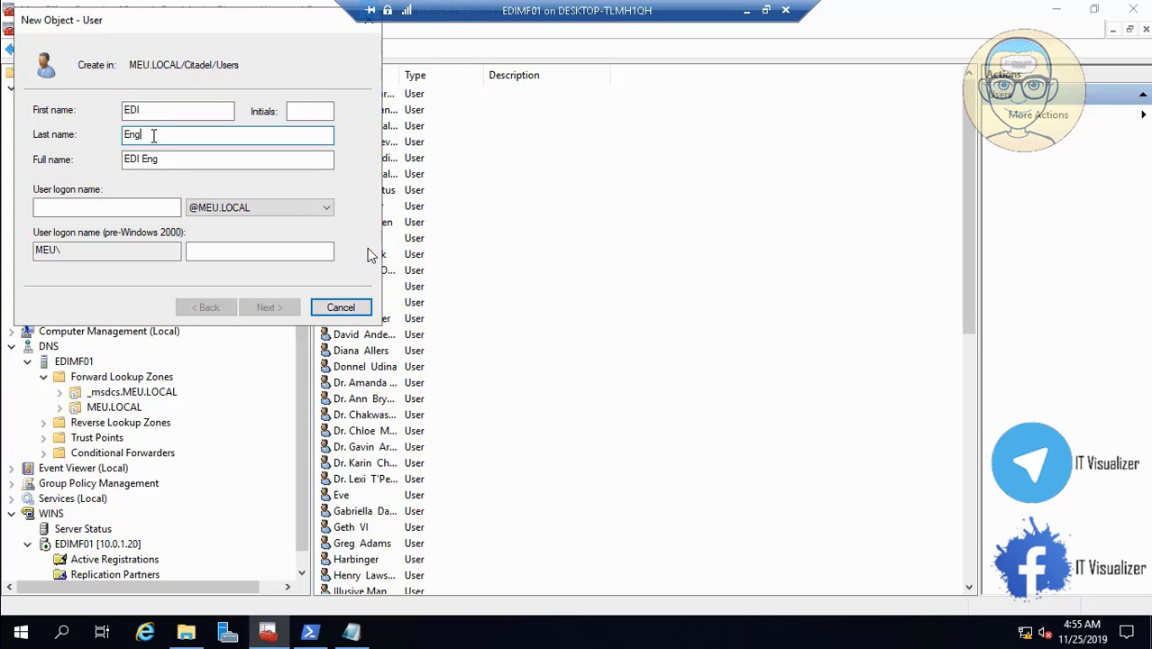
key("BackSpace")
key("BackSpace")
key("BackSpace")
key("BackSpace")
key("BackSpace")
type("gineering AI User")
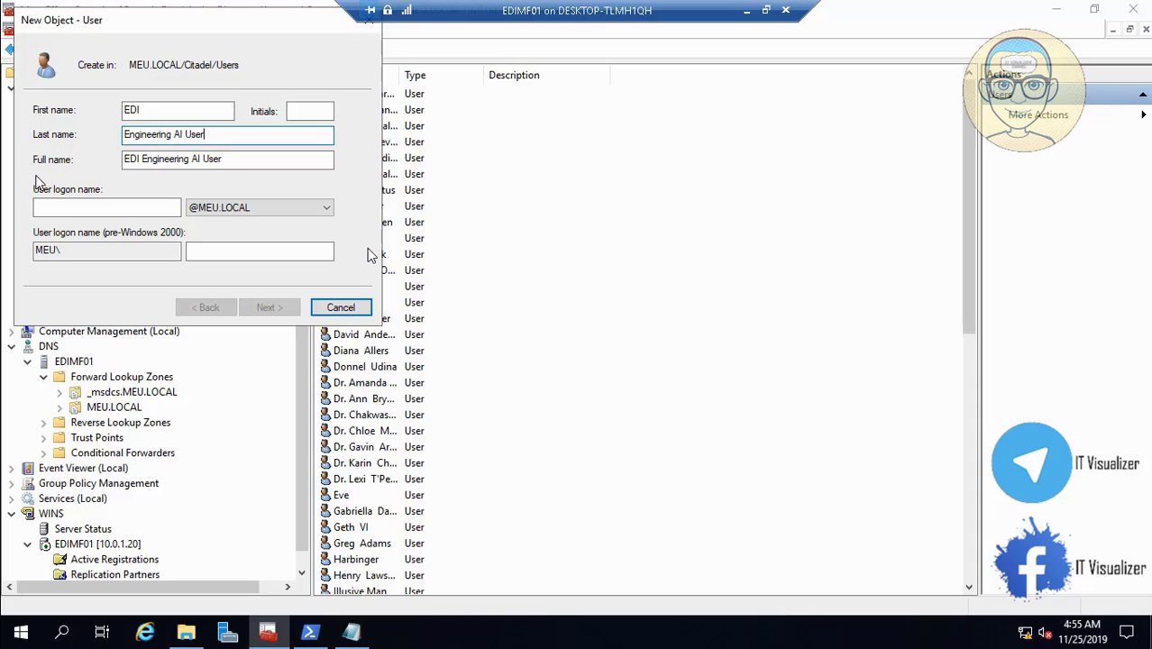
left_click(72, 205)
type("ED")
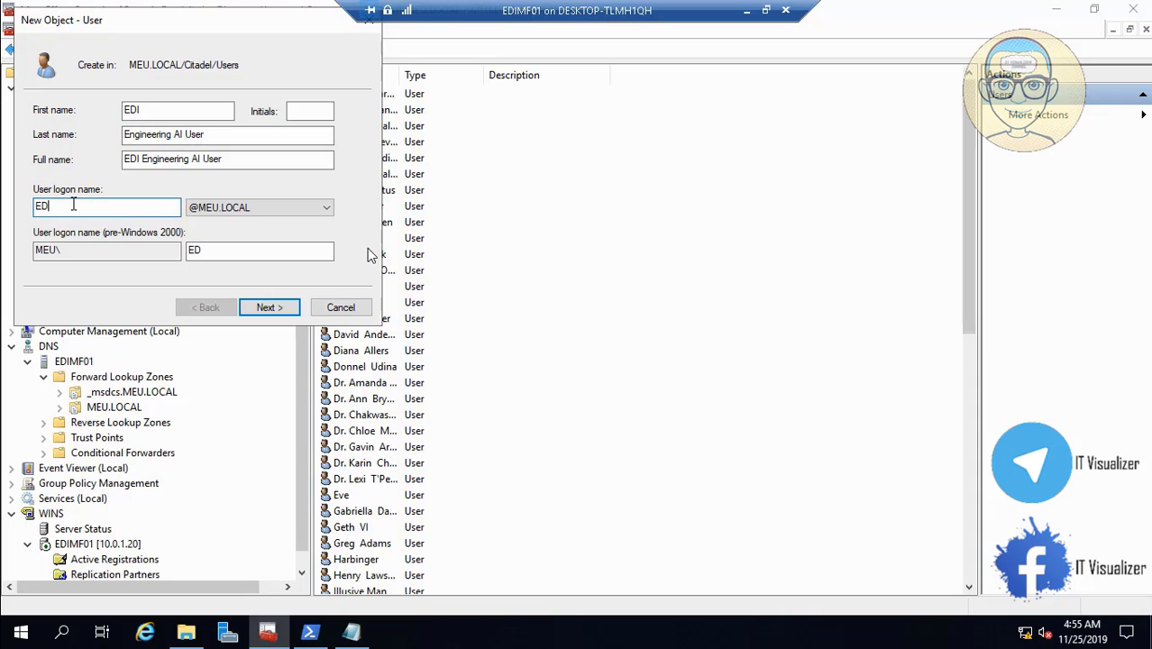
type("IENG")
- Give the account a password that never expires and continue to the summary
left_click(285, 309)
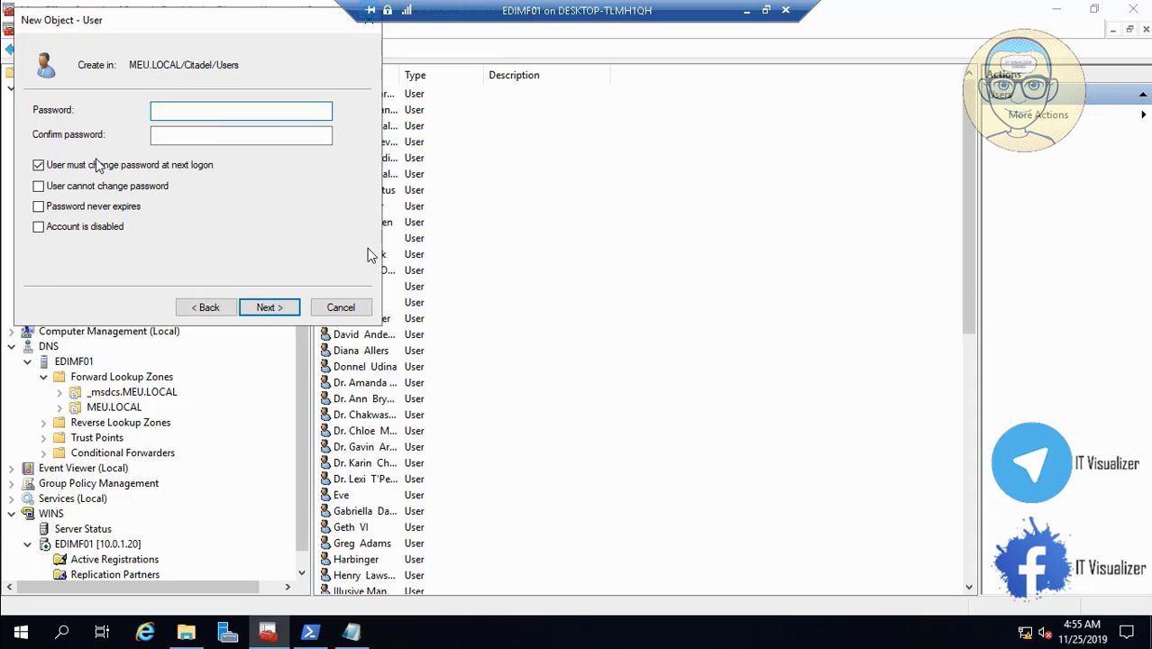
left_click(56, 208)
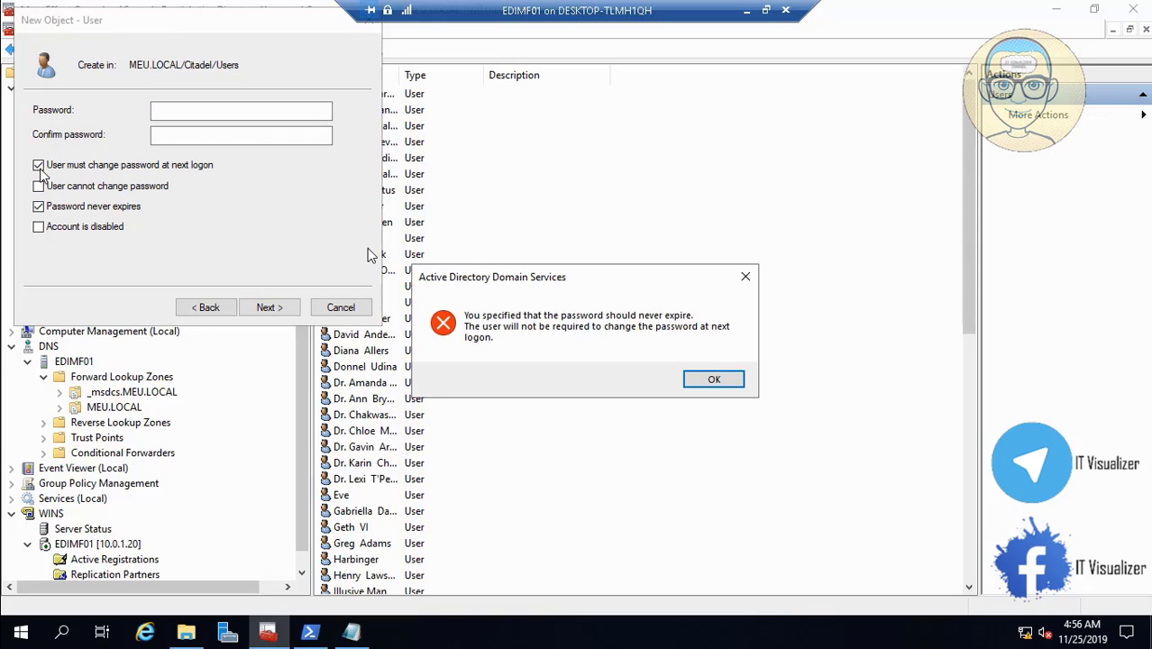
left_click(716, 379)
left_click(166, 111)
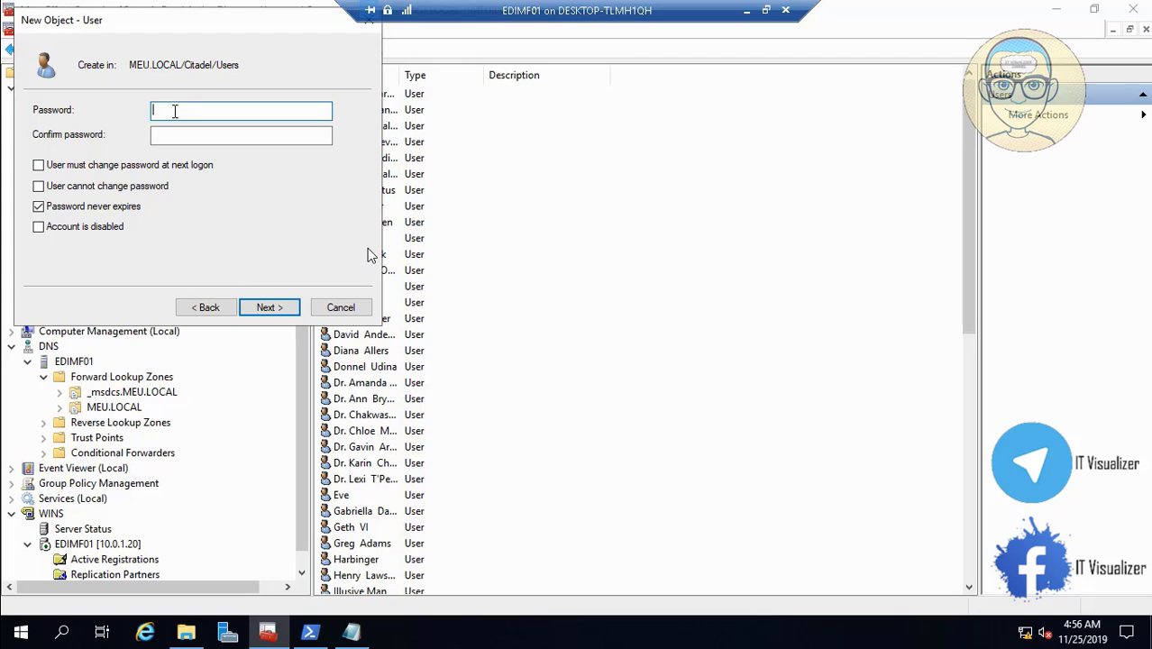
type("Password1!")
key("Tab")
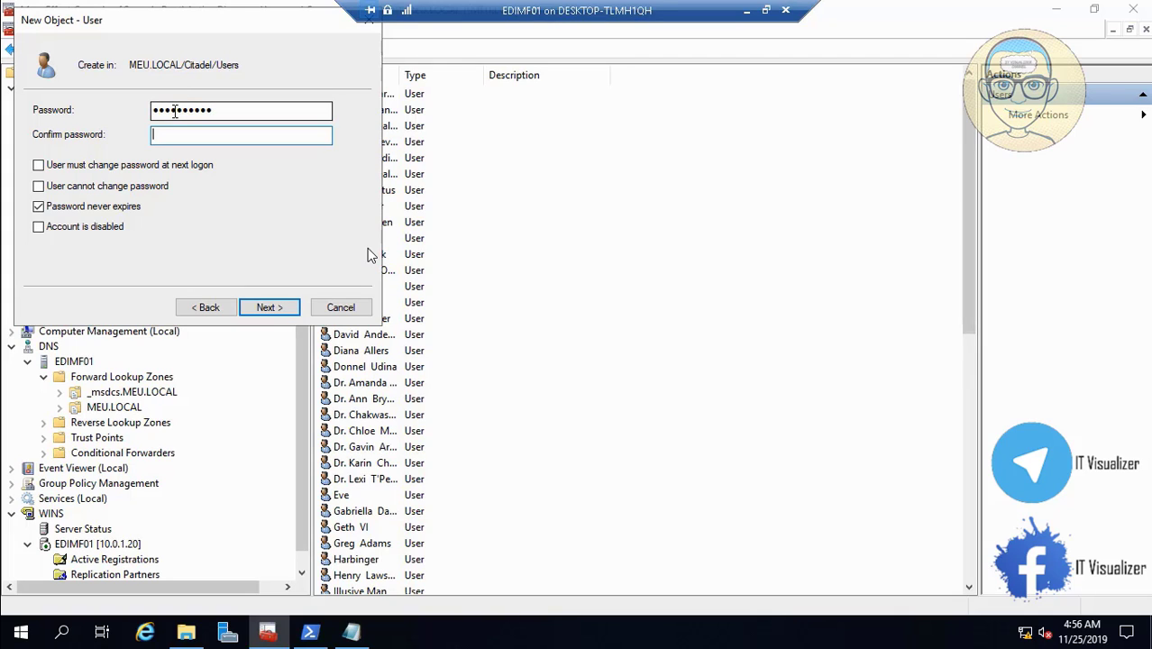
type("Password1!")
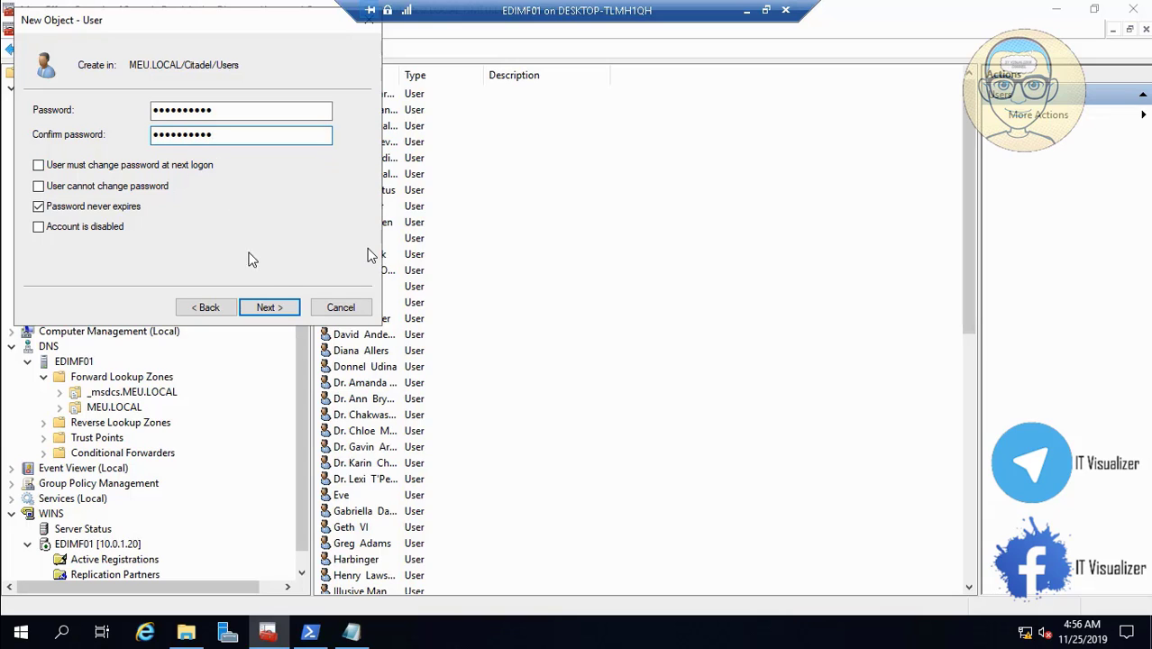
left_click(268, 307)
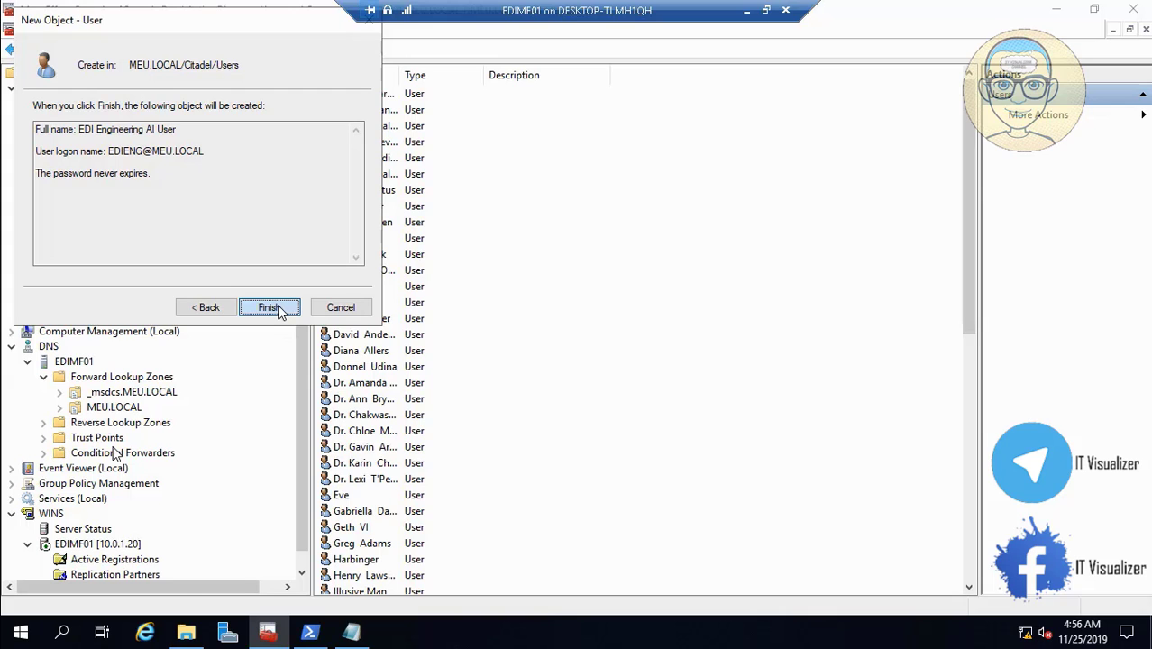
- Resume the tutorial and skip ahead through it to about 34:31
mouse_move(5, 640)
left_click(12, 613)
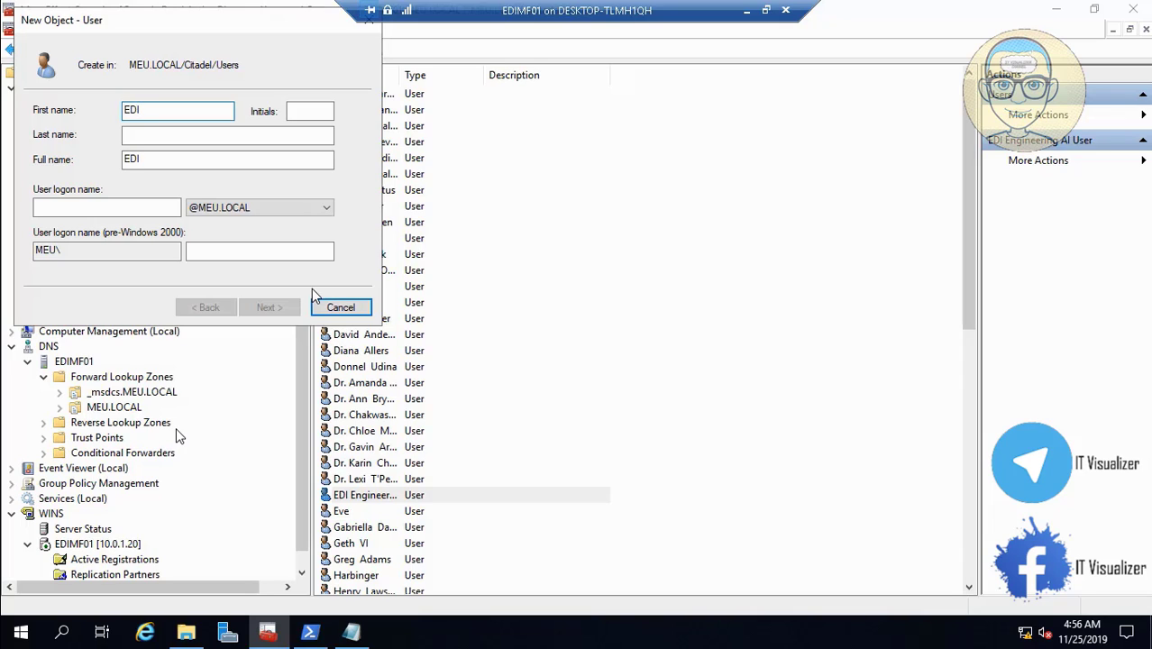
mouse_move(448, 614)
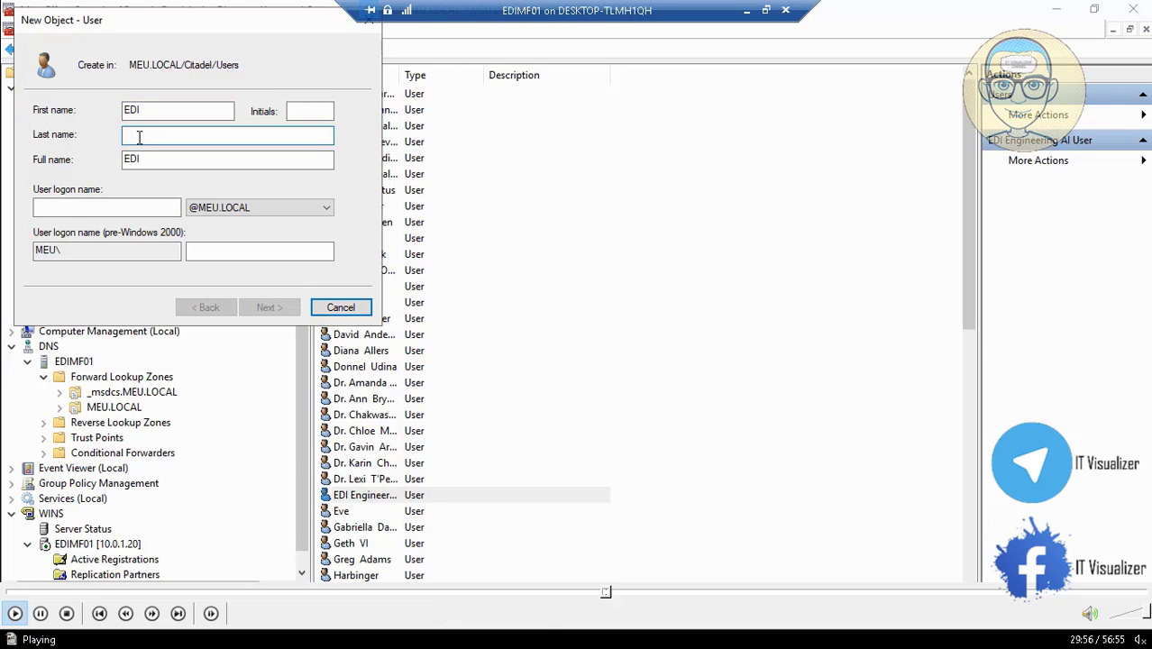
left_click(613, 593)
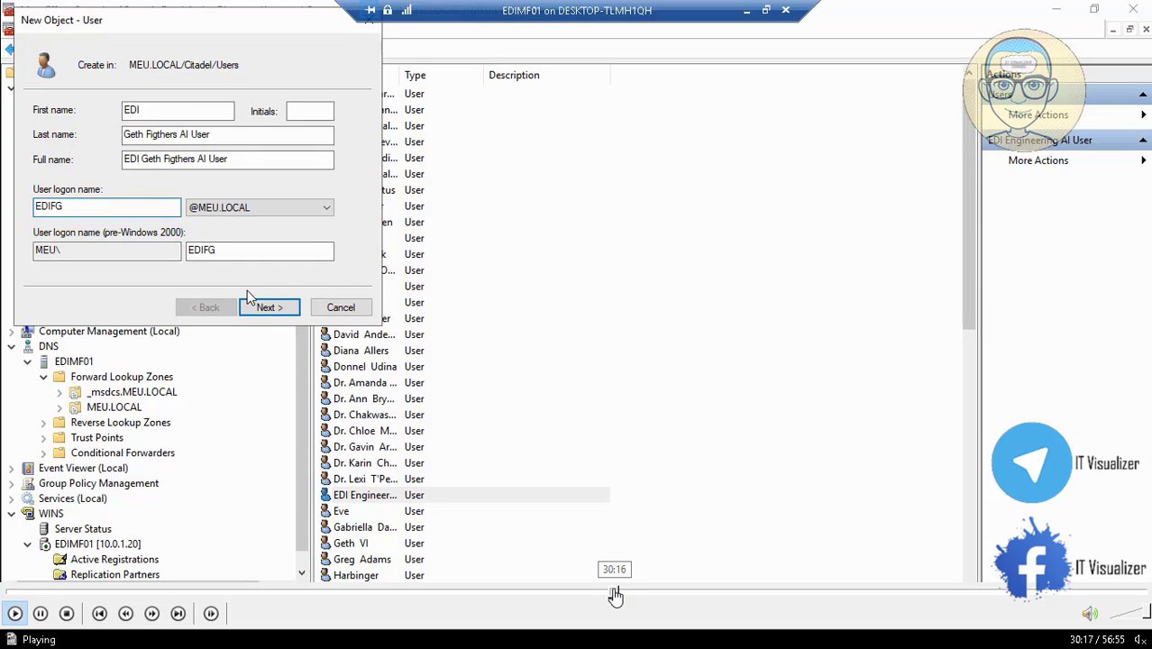
left_click(621, 595)
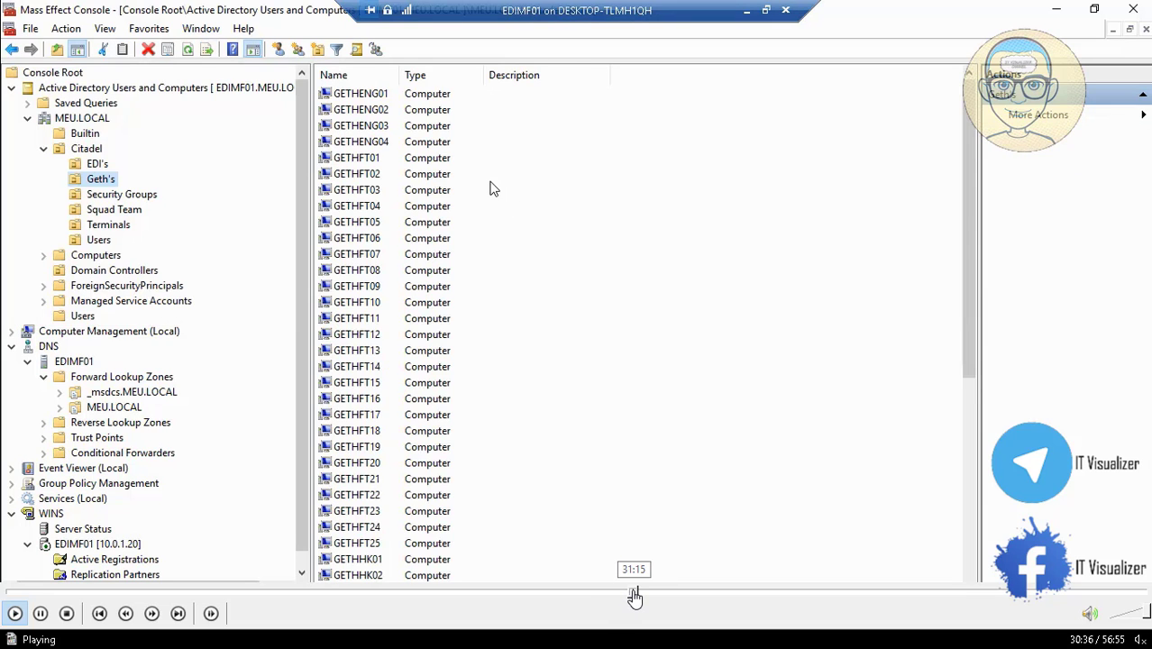
left_click(635, 595)
left_click(648, 594)
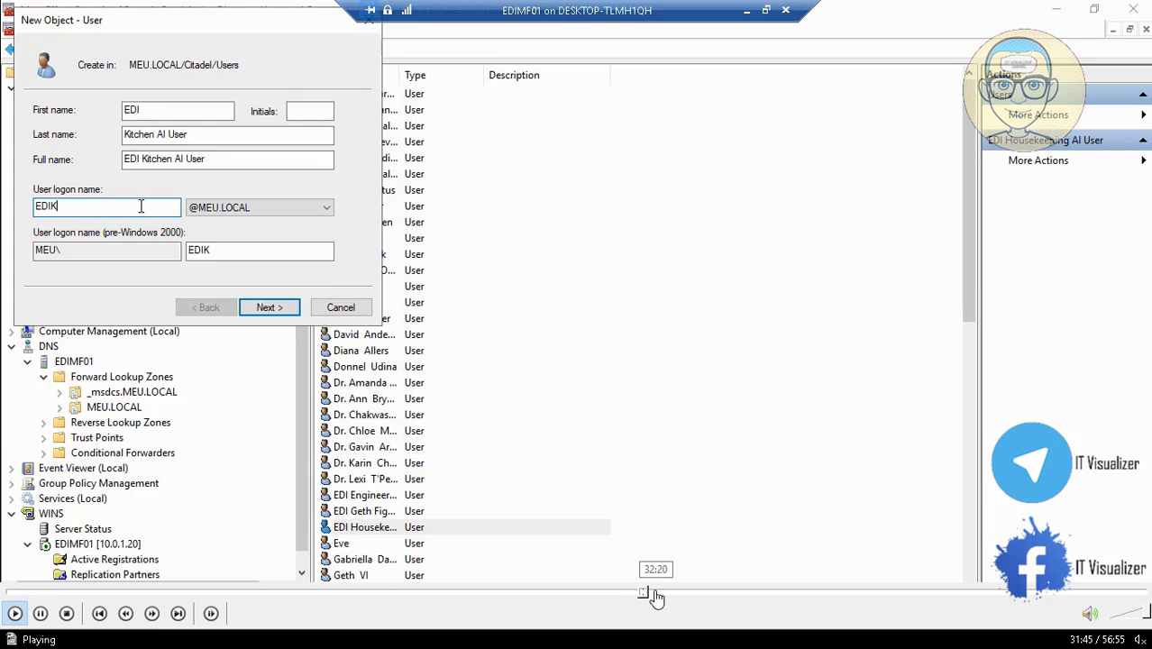
left_click(657, 595)
left_click(664, 595)
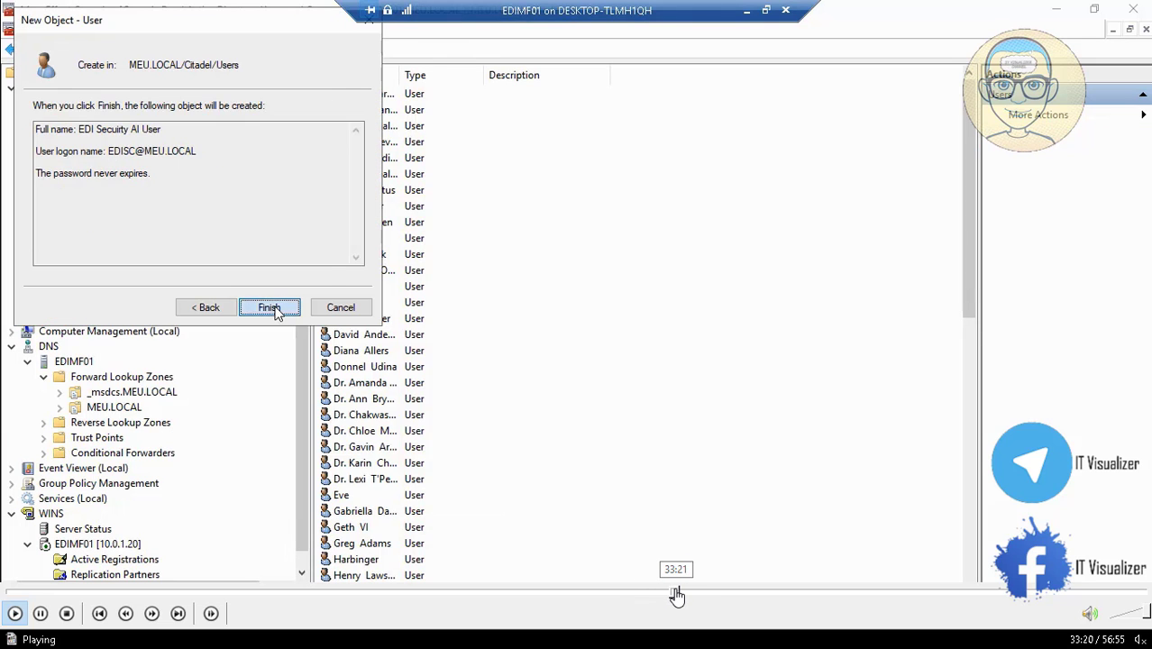
left_click(676, 594)
left_click(688, 595)
left_click(692, 595)
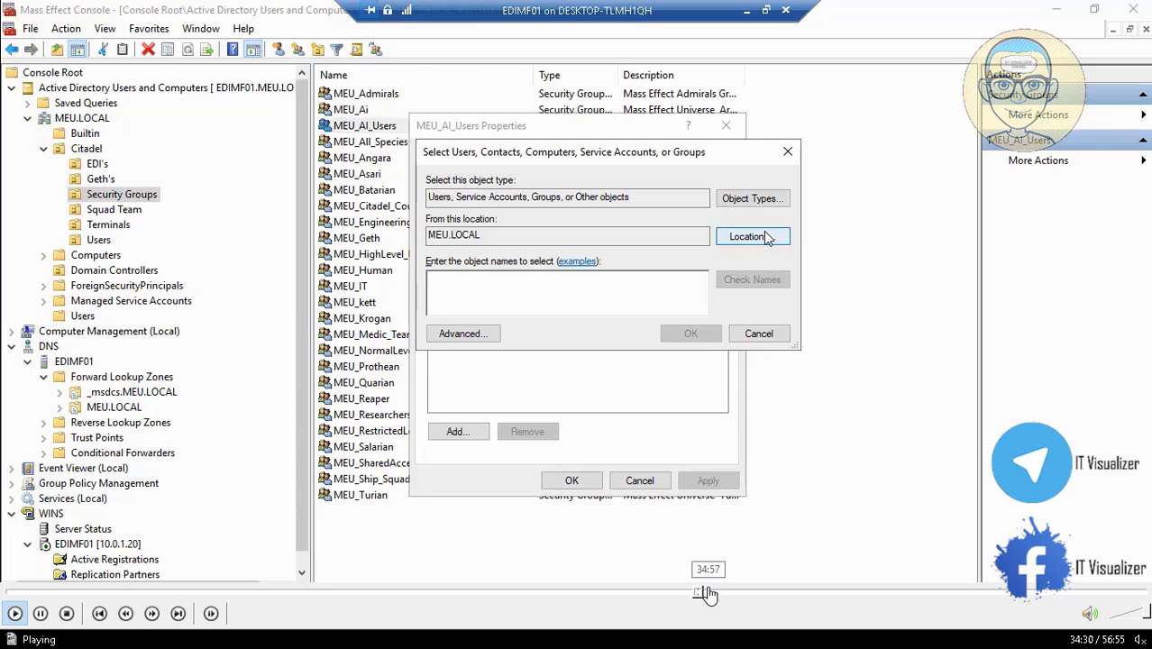
left_click(701, 595)
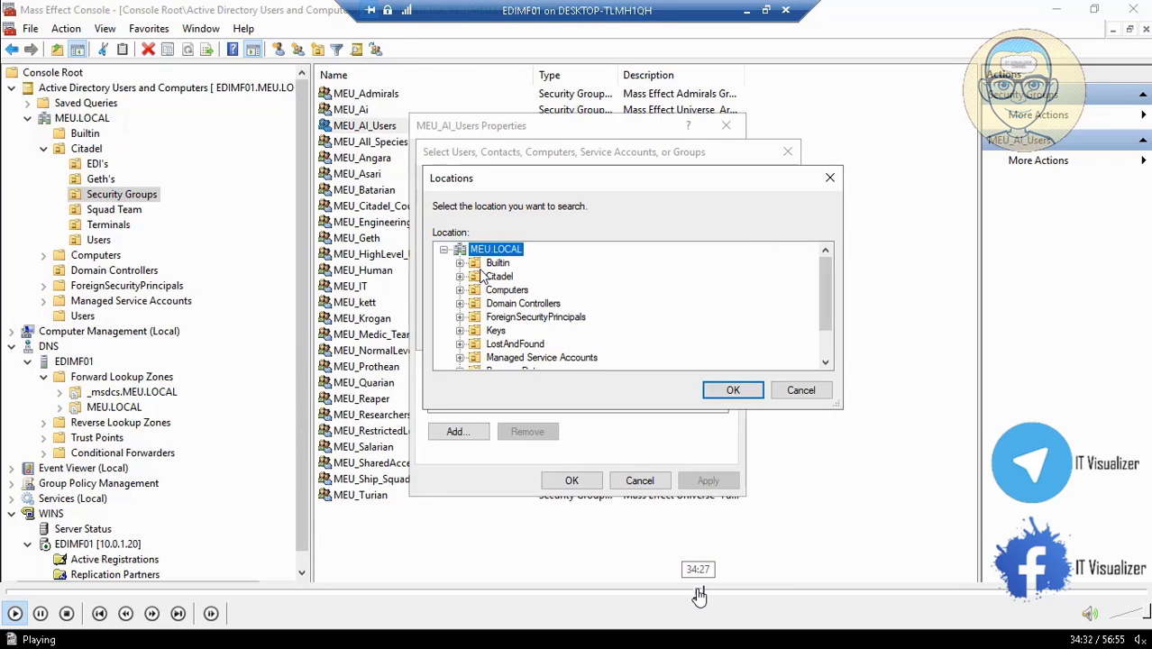
- Fine-tune the tutorial position back to the new user's password page around 33:56
left_click(693, 595)
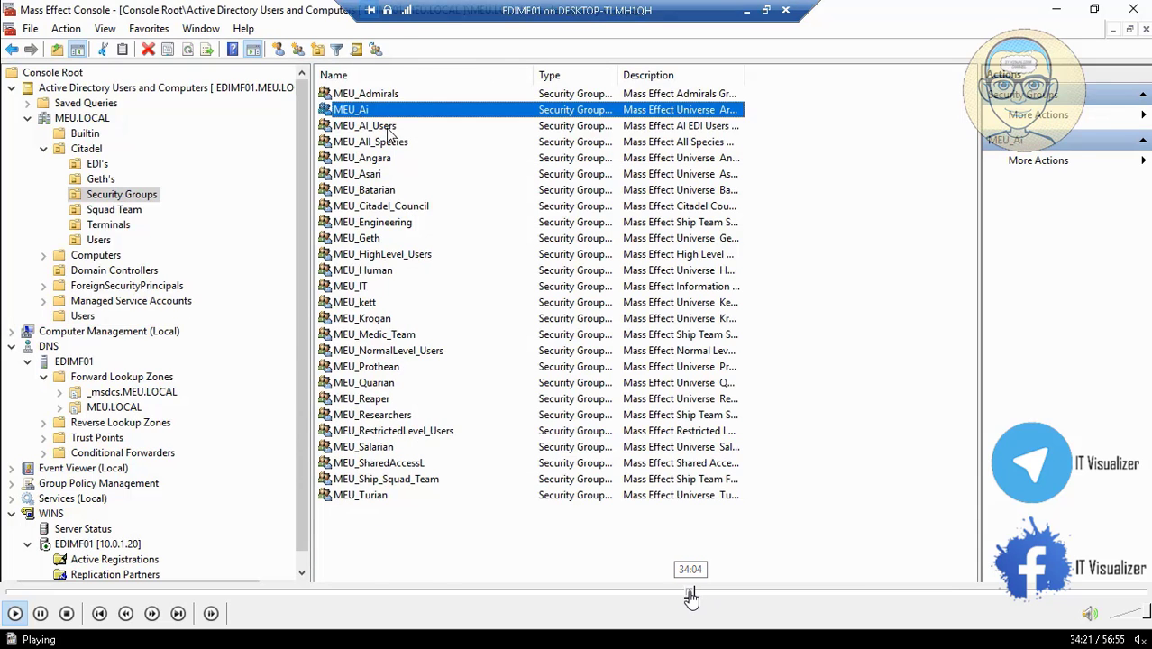
left_click(689, 595)
left_click(685, 594)
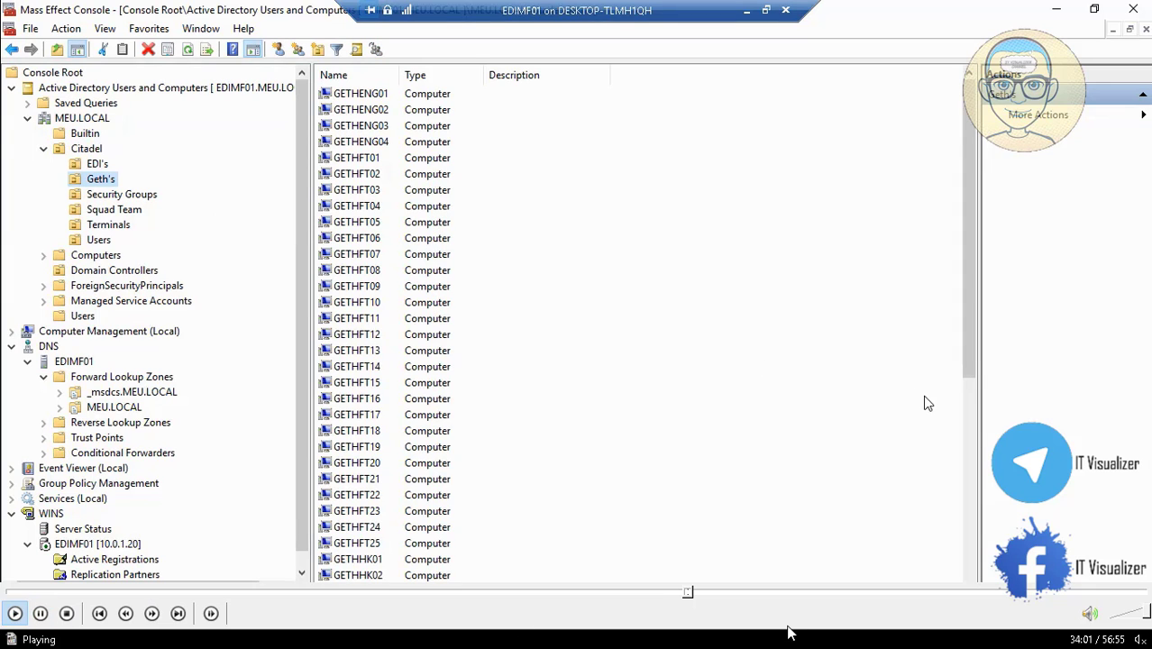
left_click(689, 593)
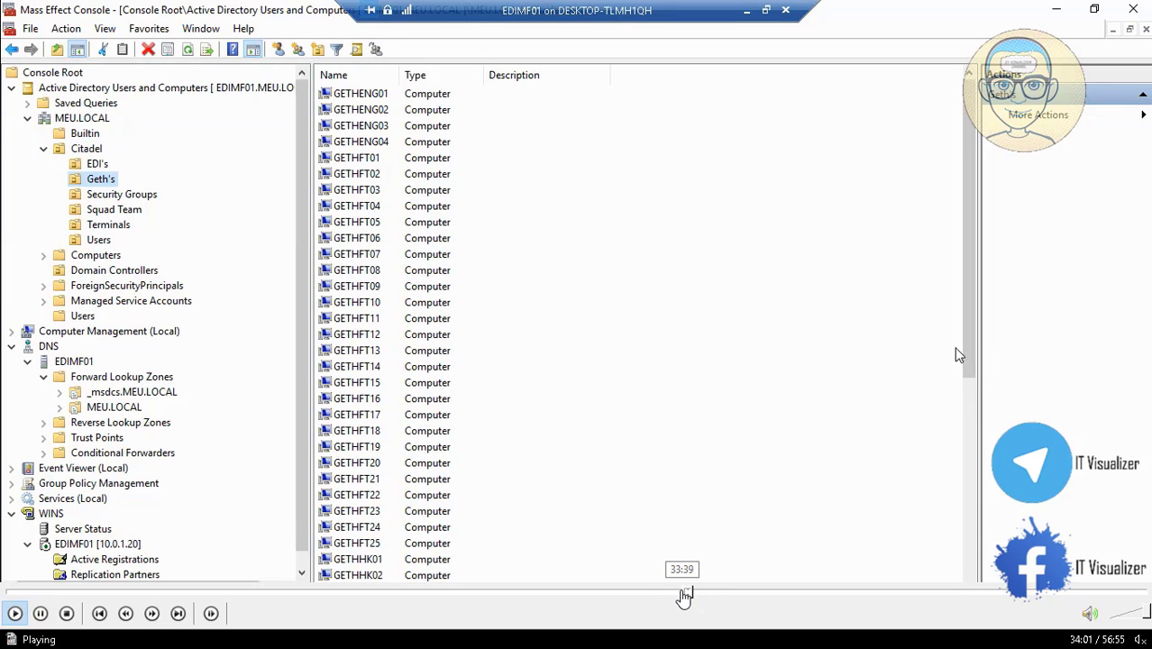
left_click(684, 595)
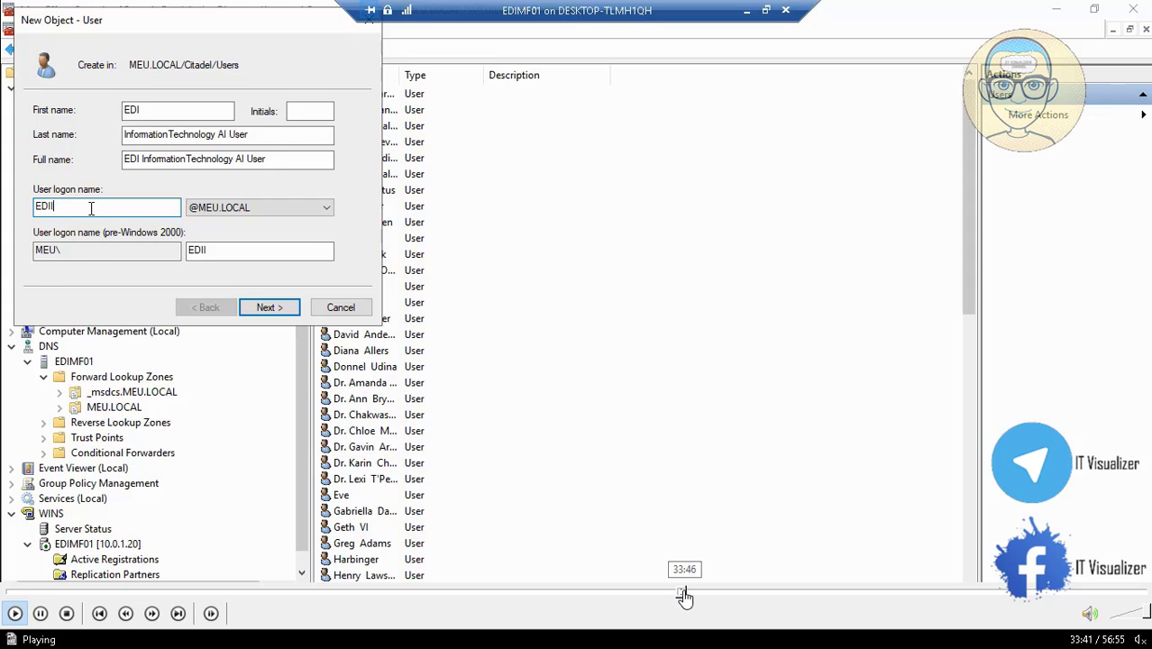
left_click(687, 593)
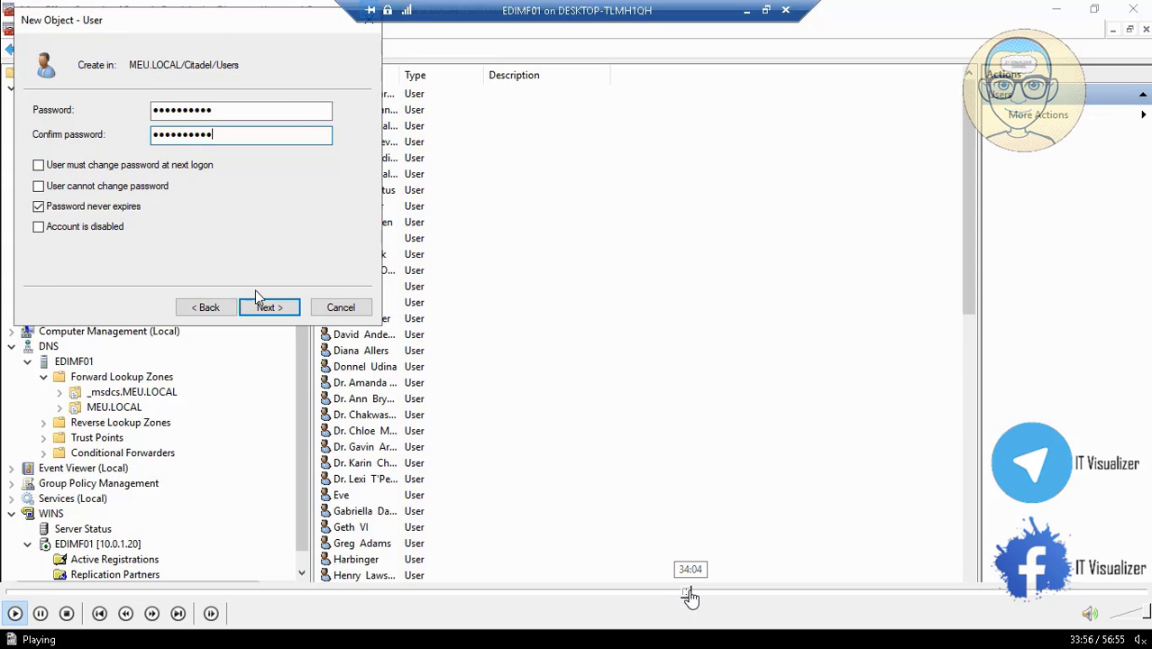
left_click(689, 593)
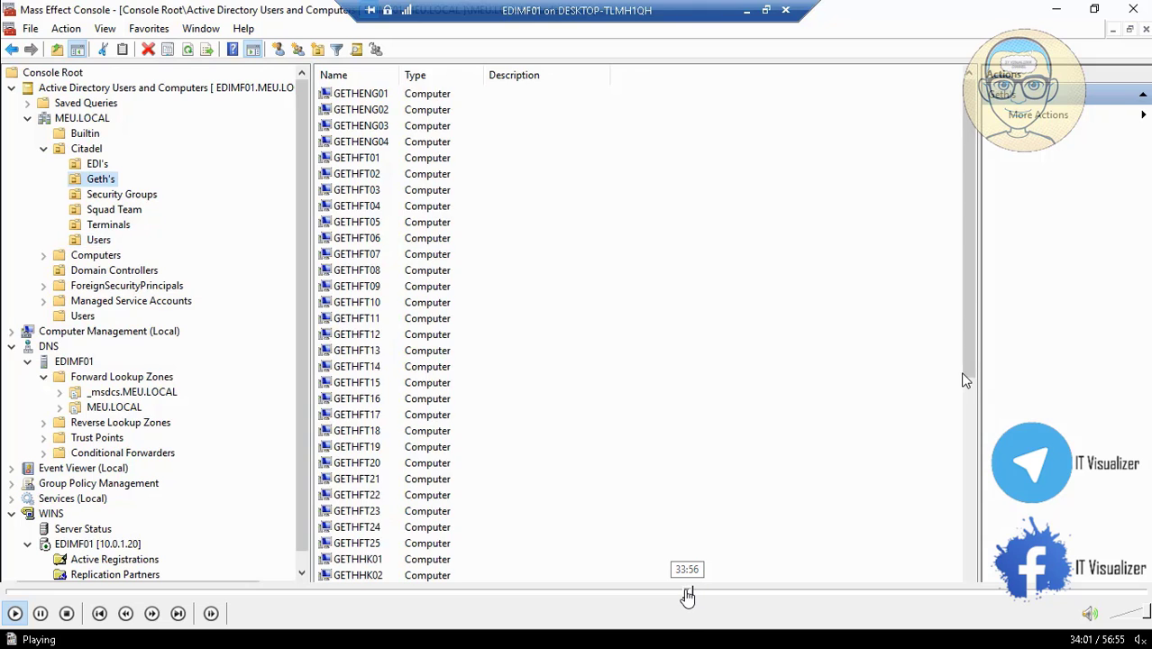
left_click(683, 595)
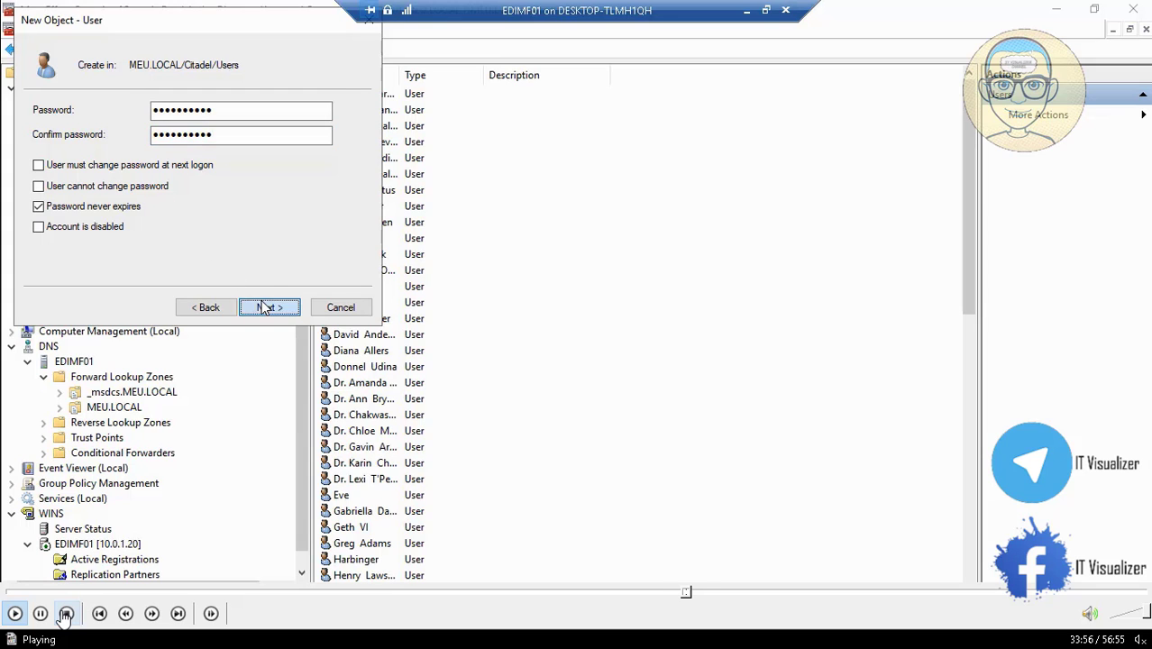
- Pause the tutorial video, then resume playing it
left_click(40, 613)
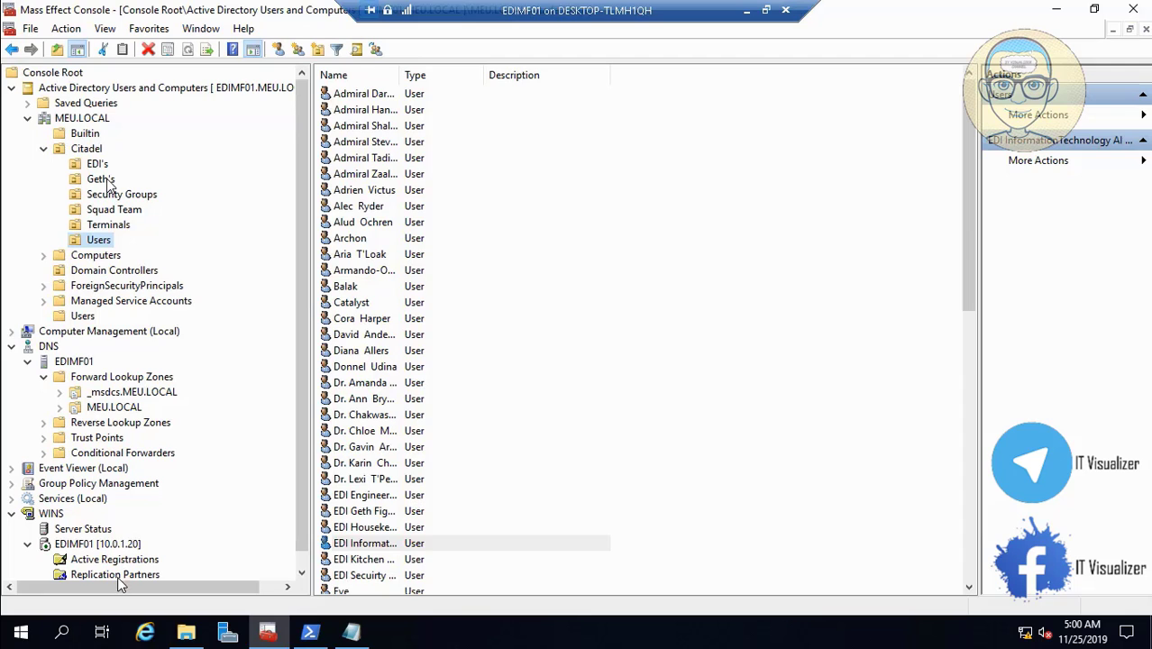
mouse_move(113, 584)
left_click(14, 614)
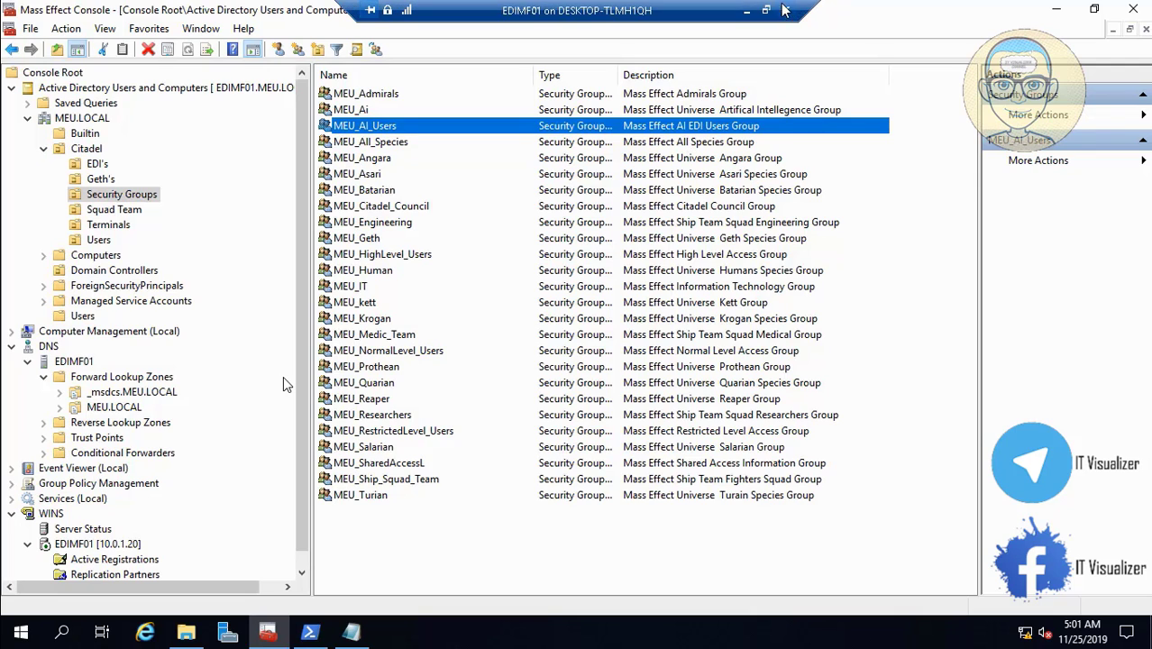
- Unlock the VM session in full screen with the admin password and show Citadel Users
left_click(747, 12)
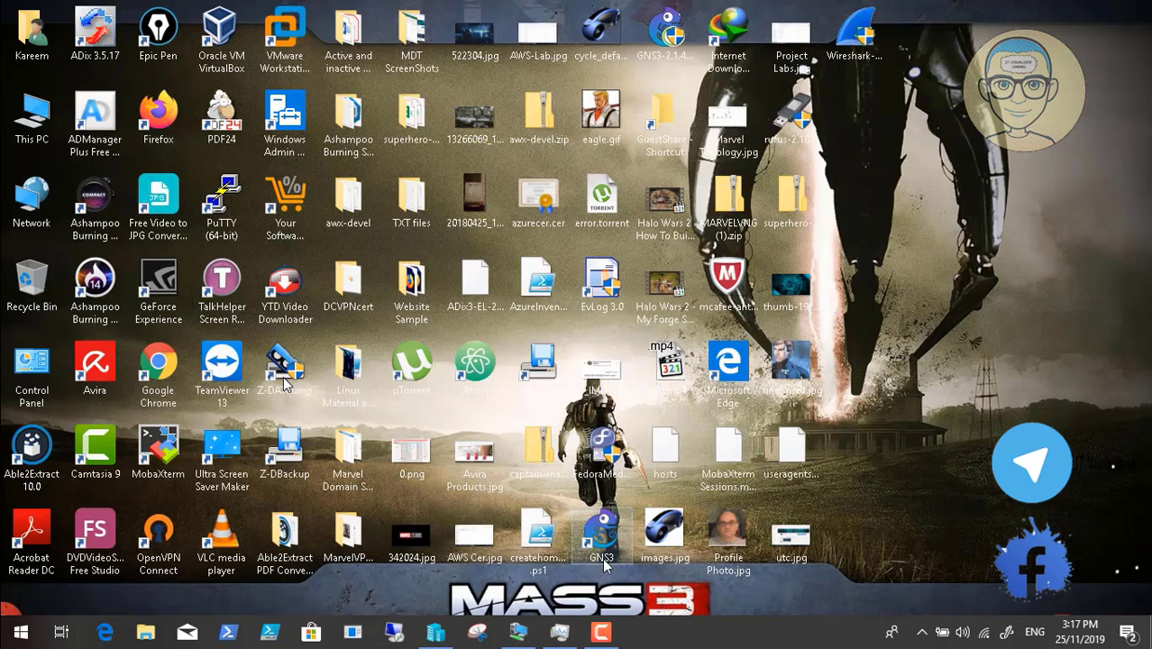
left_click(532, 629)
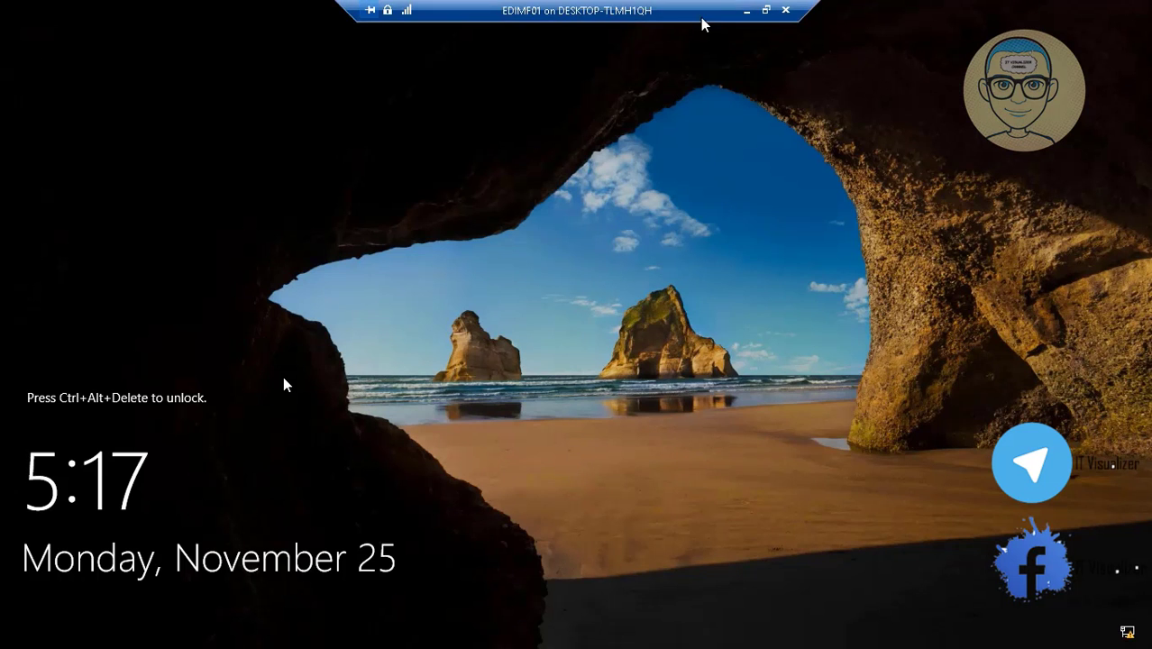
left_click(766, 11)
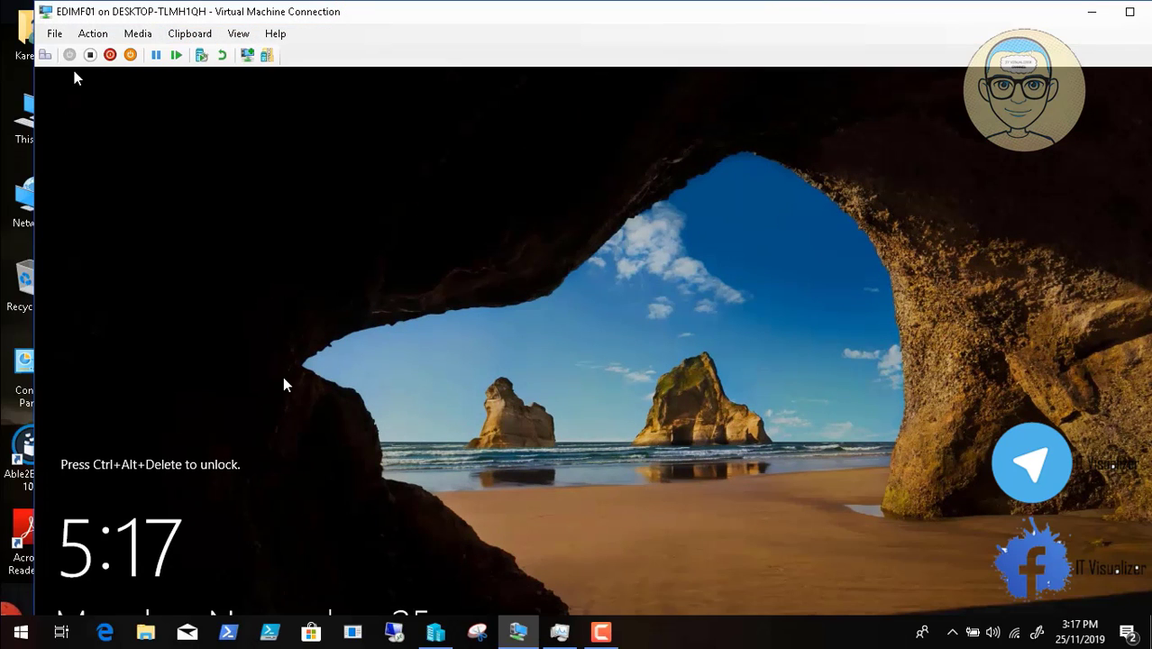
left_click(44, 55)
left_click(238, 34)
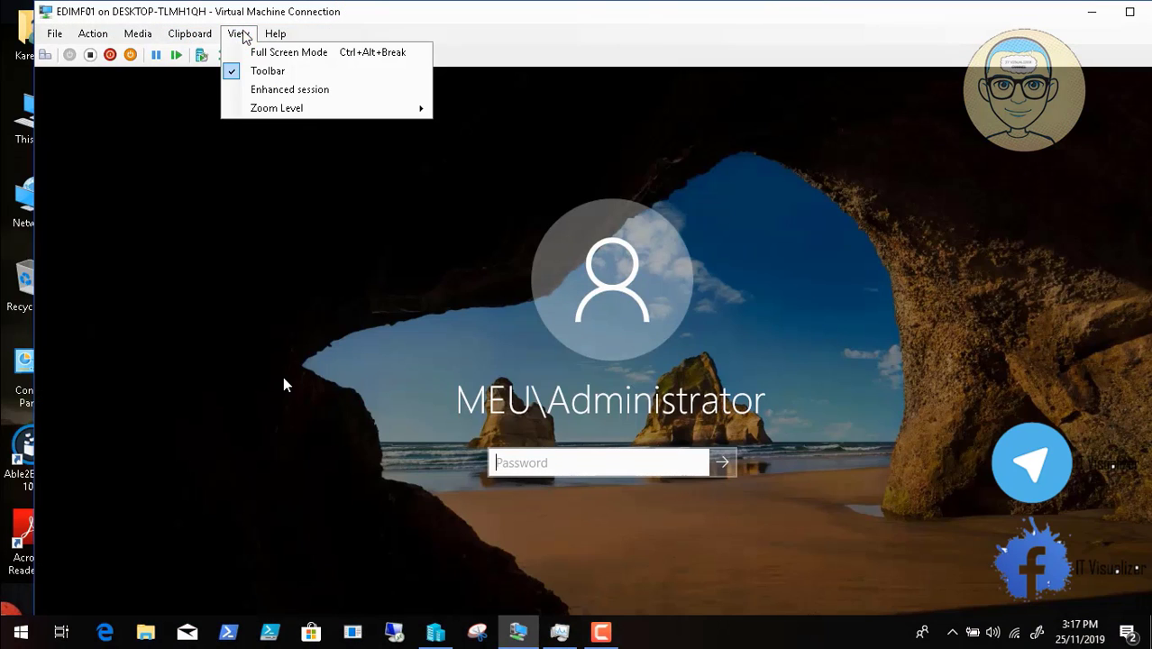
left_click(257, 54)
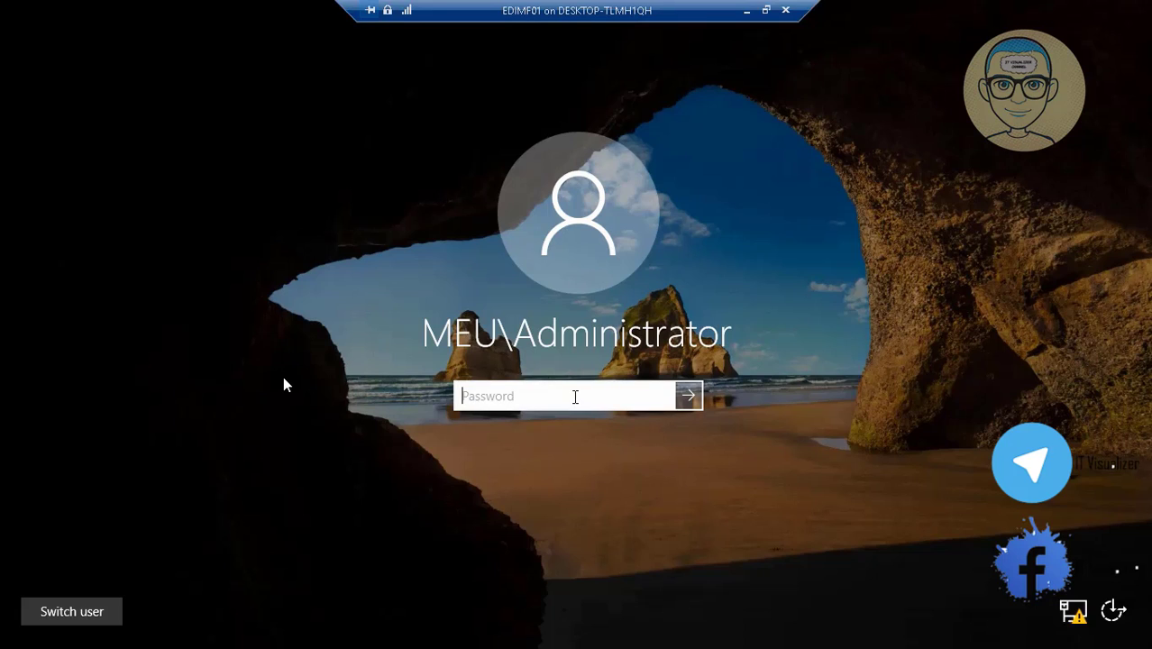
type("P")
key("Return")
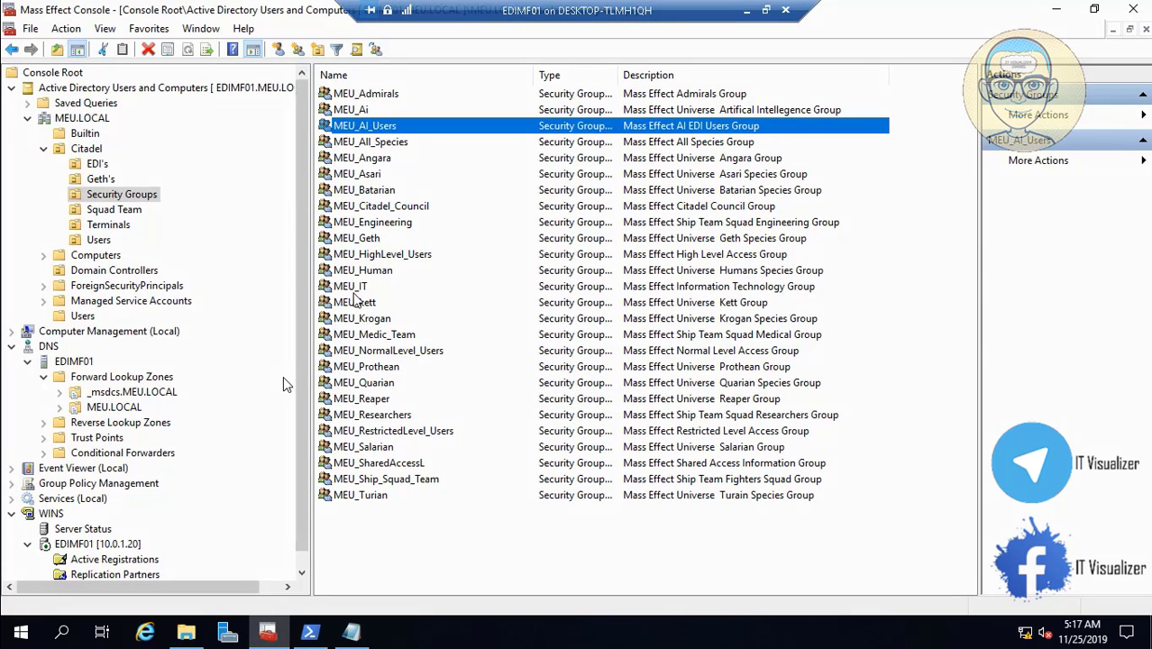
left_click(99, 239)
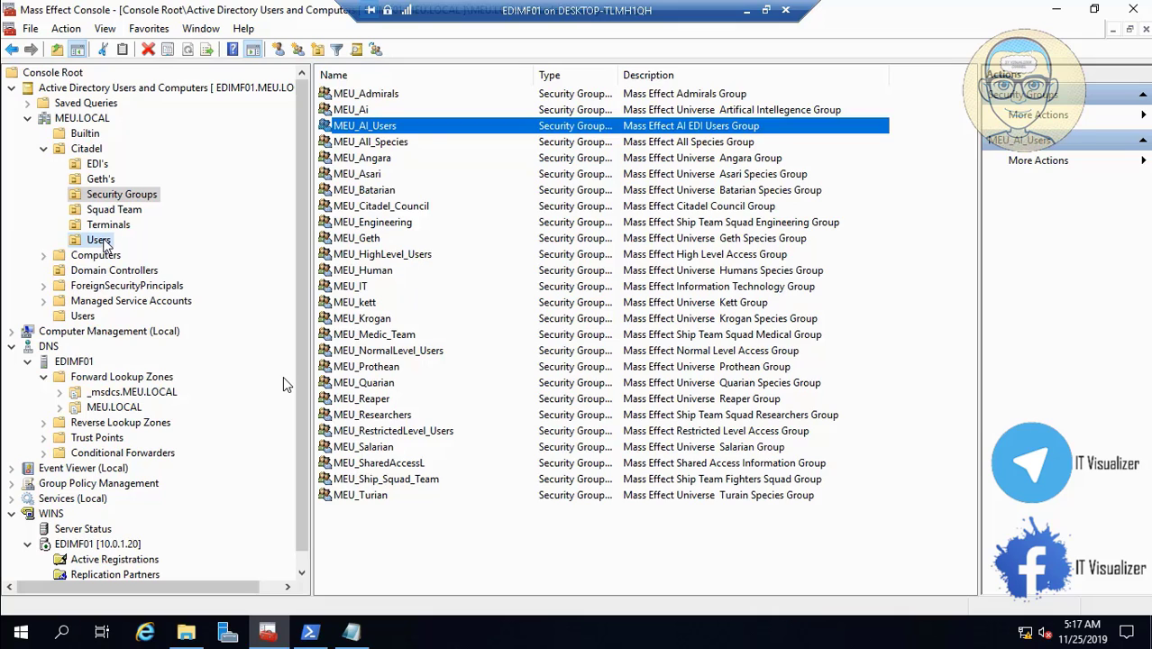
- Limit EDI Engineering AI User's logon to specified computers, then browse Terminals and Geth's computers
left_click(969, 560)
double_click(429, 499)
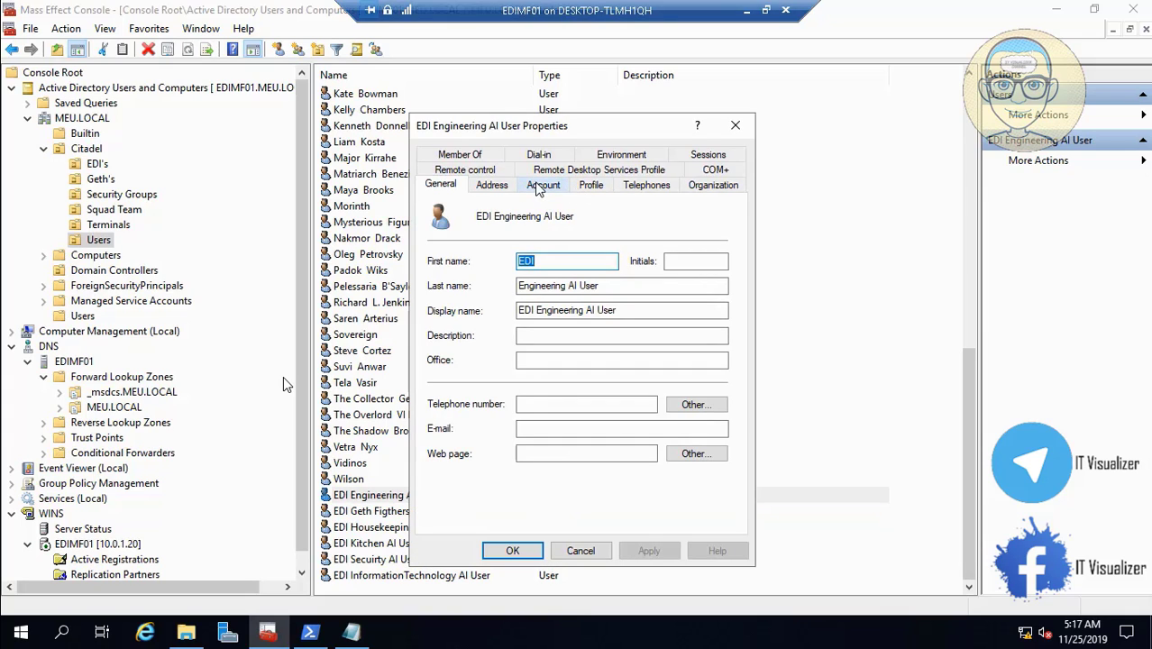
left_click(544, 185)
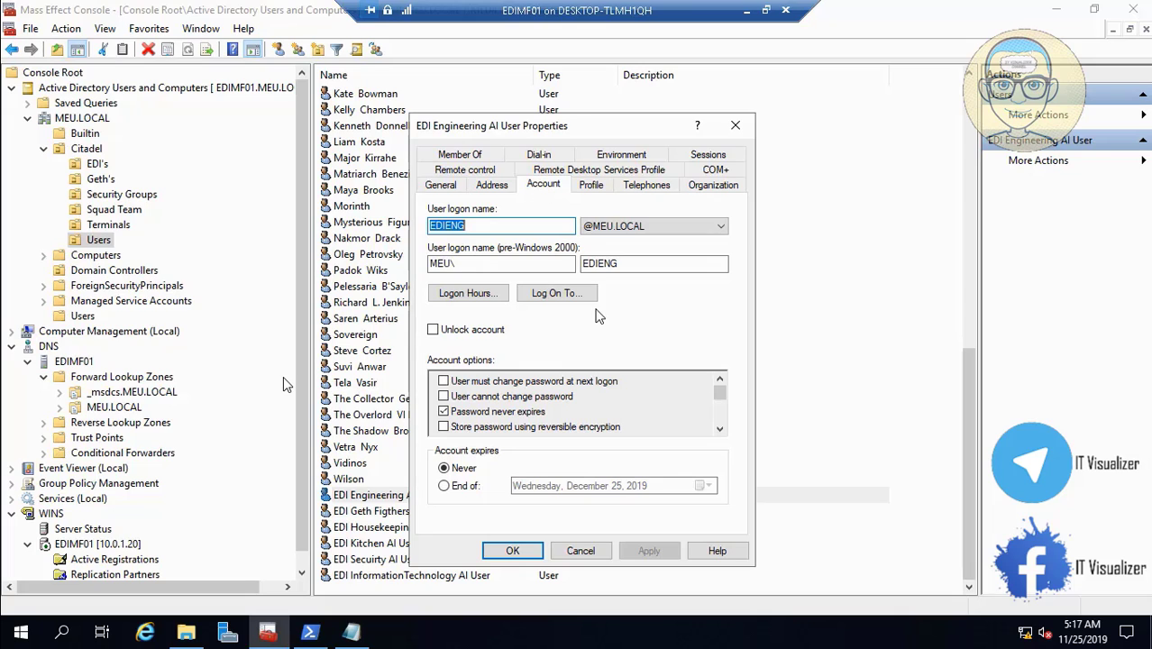
left_click(568, 293)
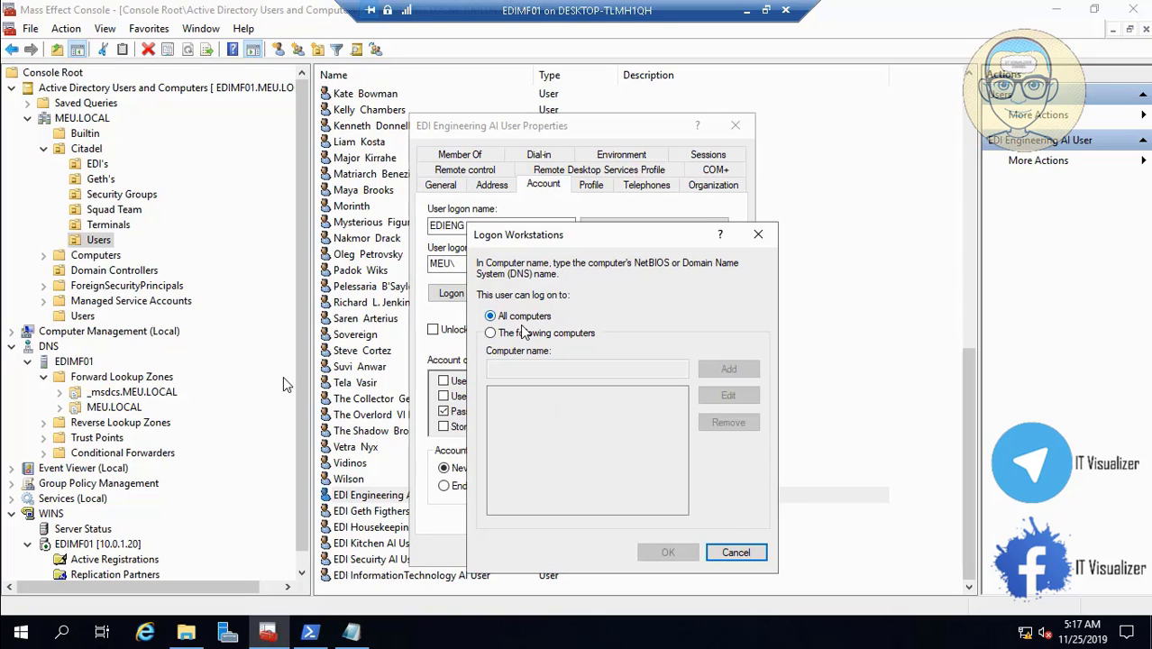
left_click(519, 333)
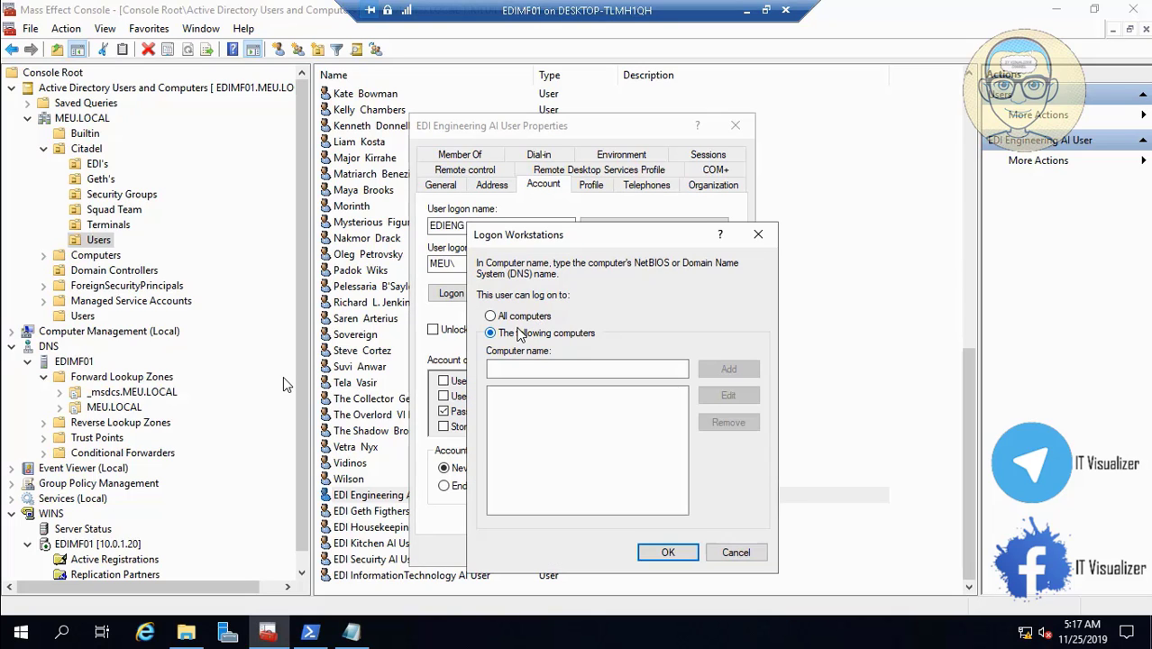
left_click(110, 227)
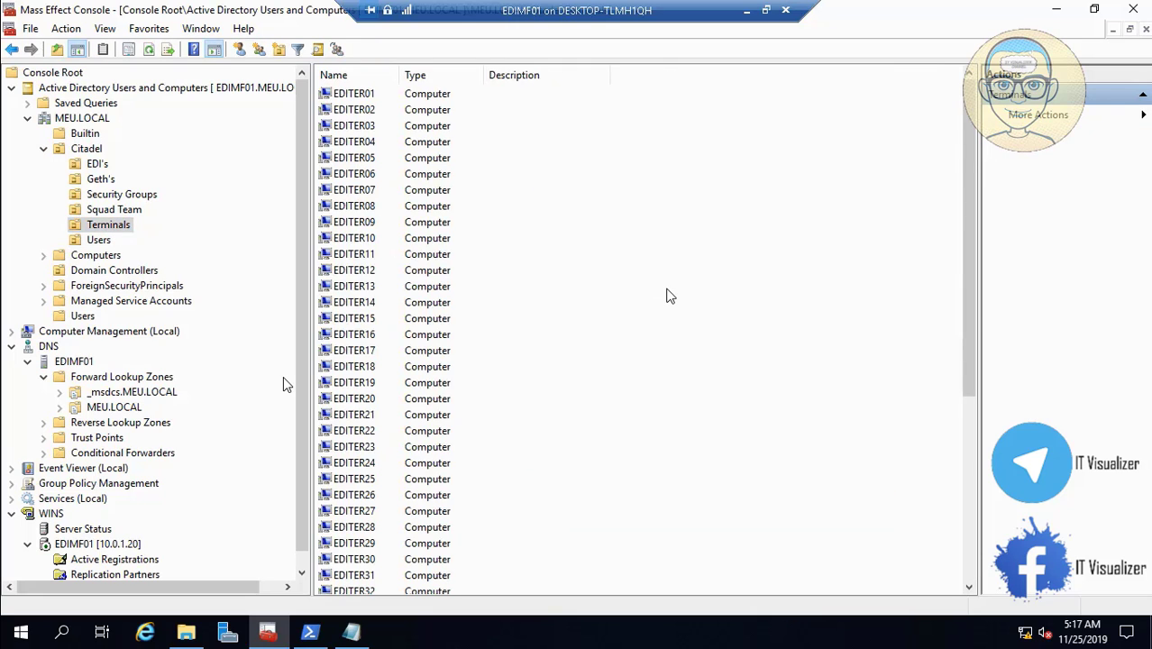
left_click(106, 179)
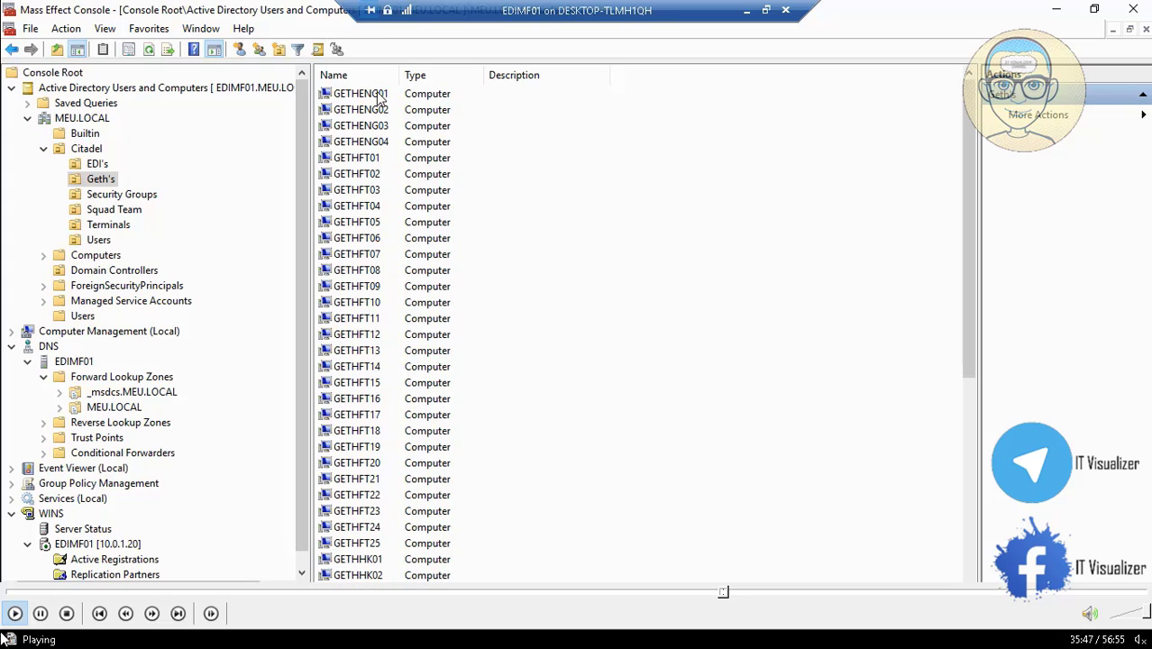
- Bring up GETHENG01's context menu and seek the tutorial to the GETHENG01 step
left_click(376, 93)
right_click(377, 92)
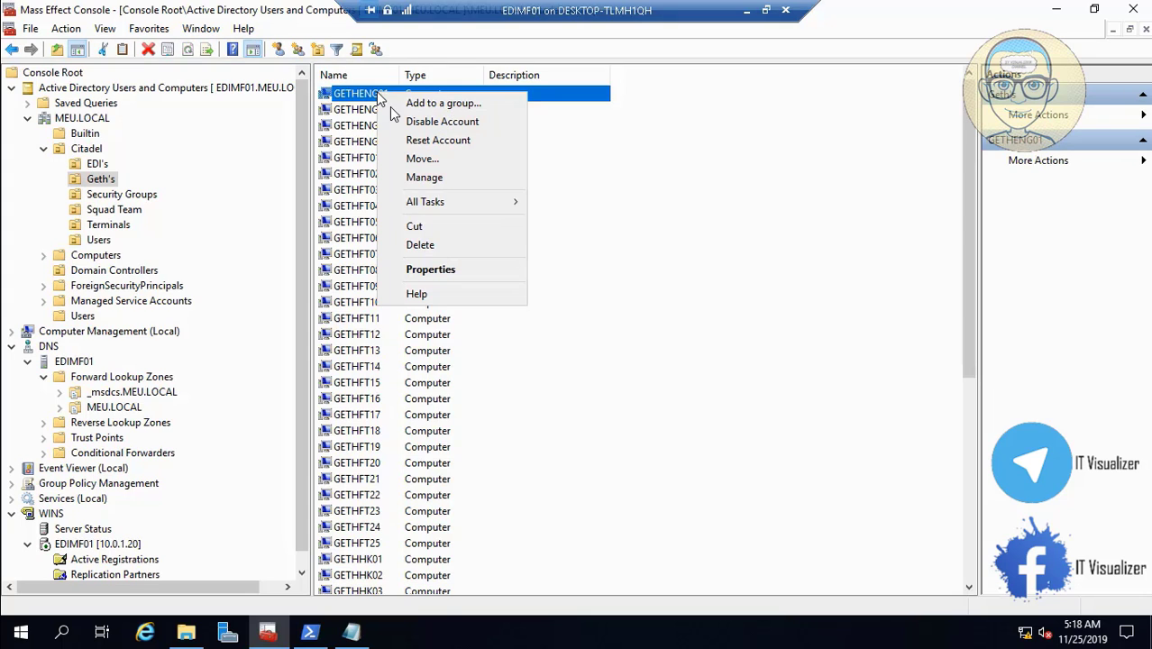
mouse_move(470, 597)
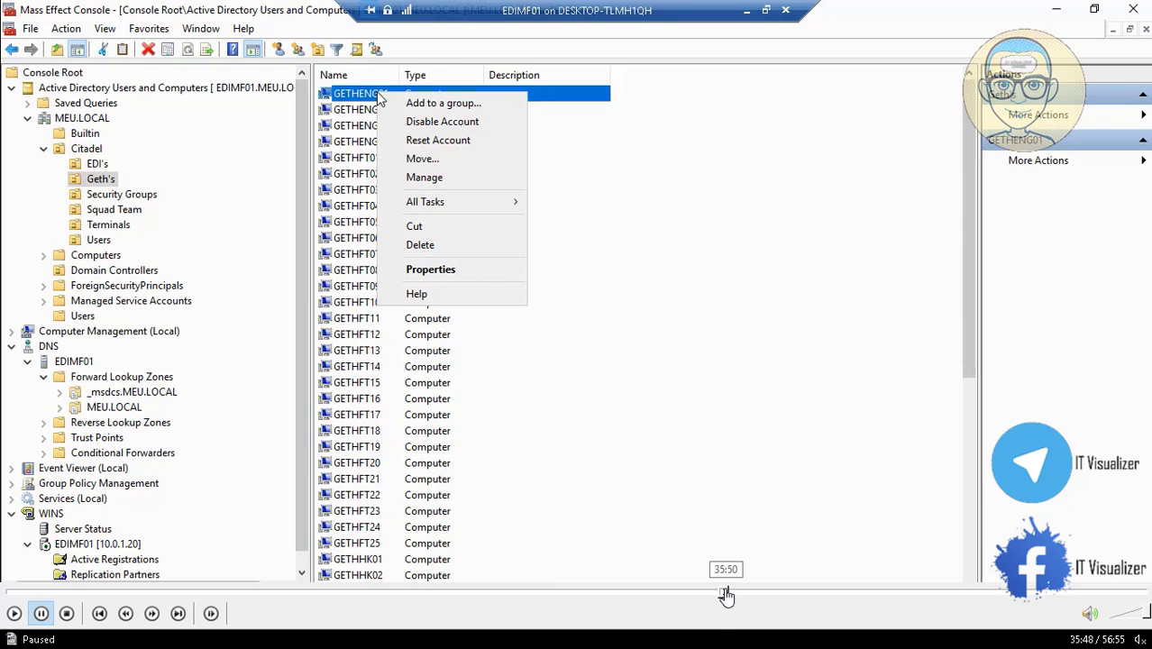
left_click(725, 595)
left_click(721, 595)
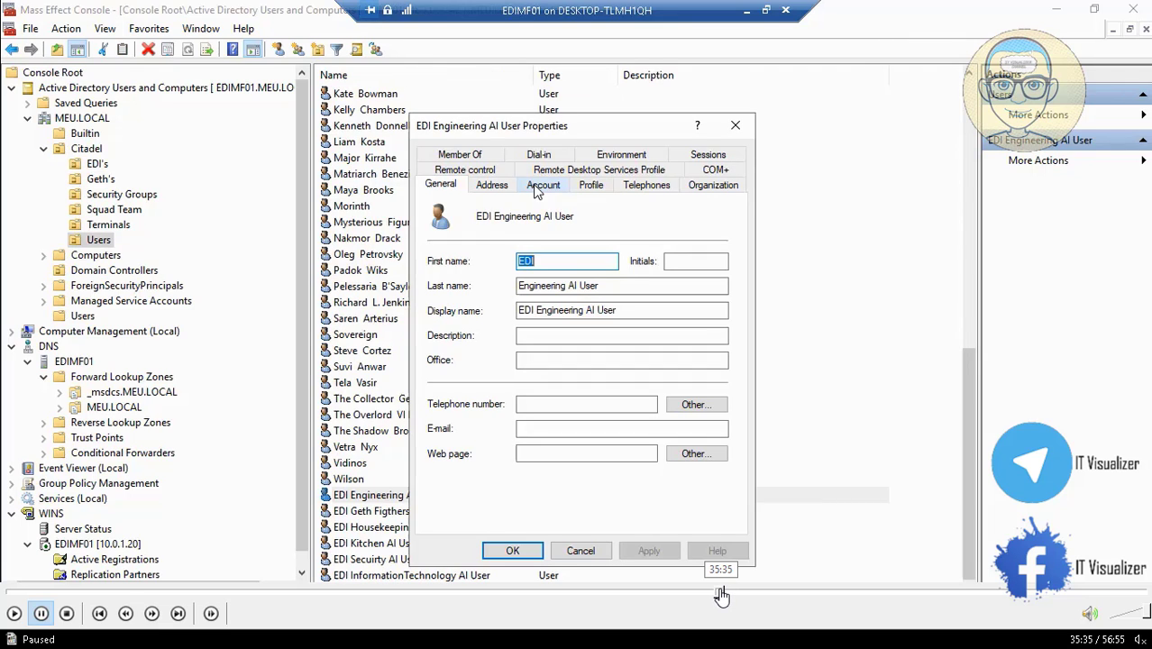
left_click(724, 594)
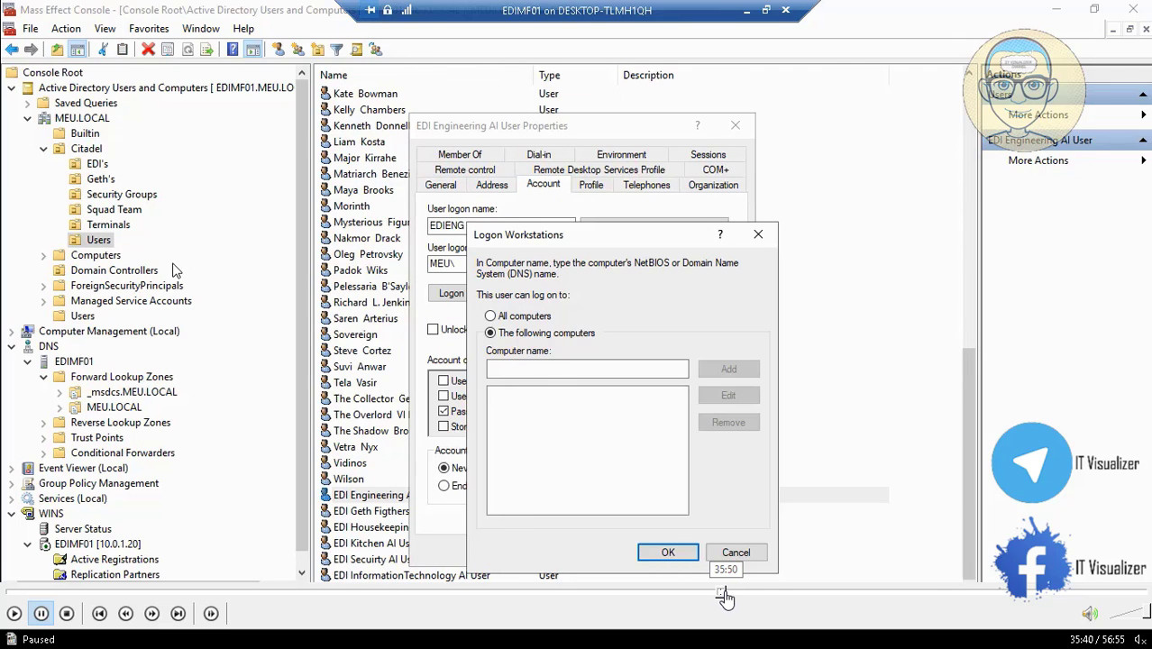
left_click(726, 595)
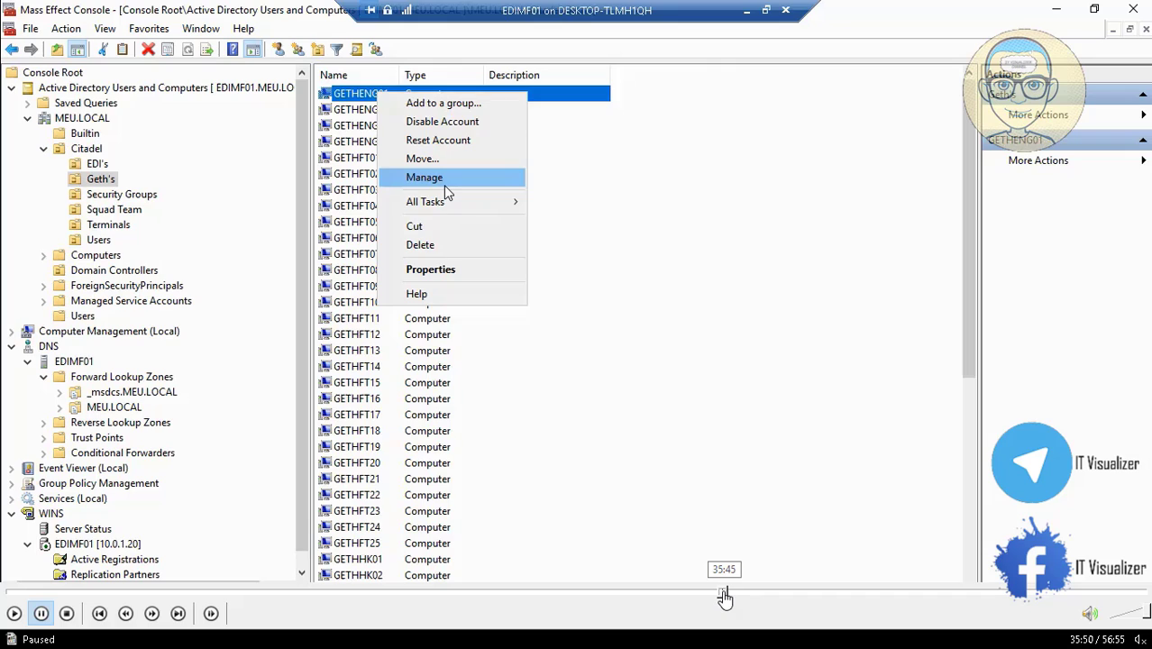
left_click(726, 595)
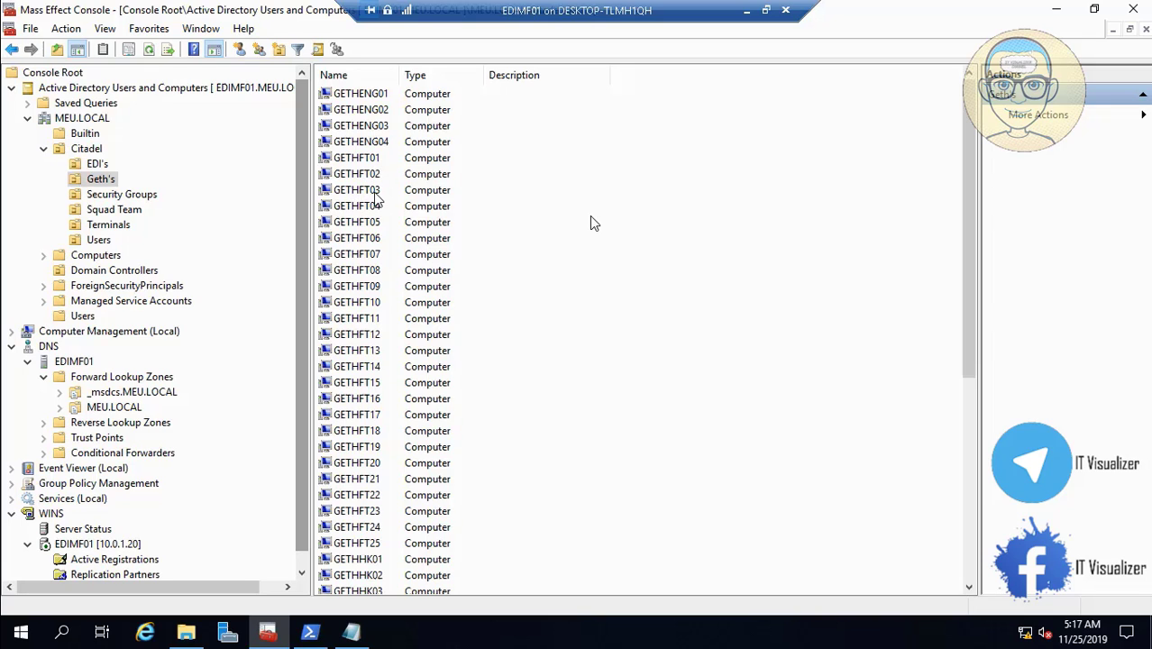
- Pause the tutorial video, then resume playing it
key("space")
left_click(13, 617)
left_click(13, 616)
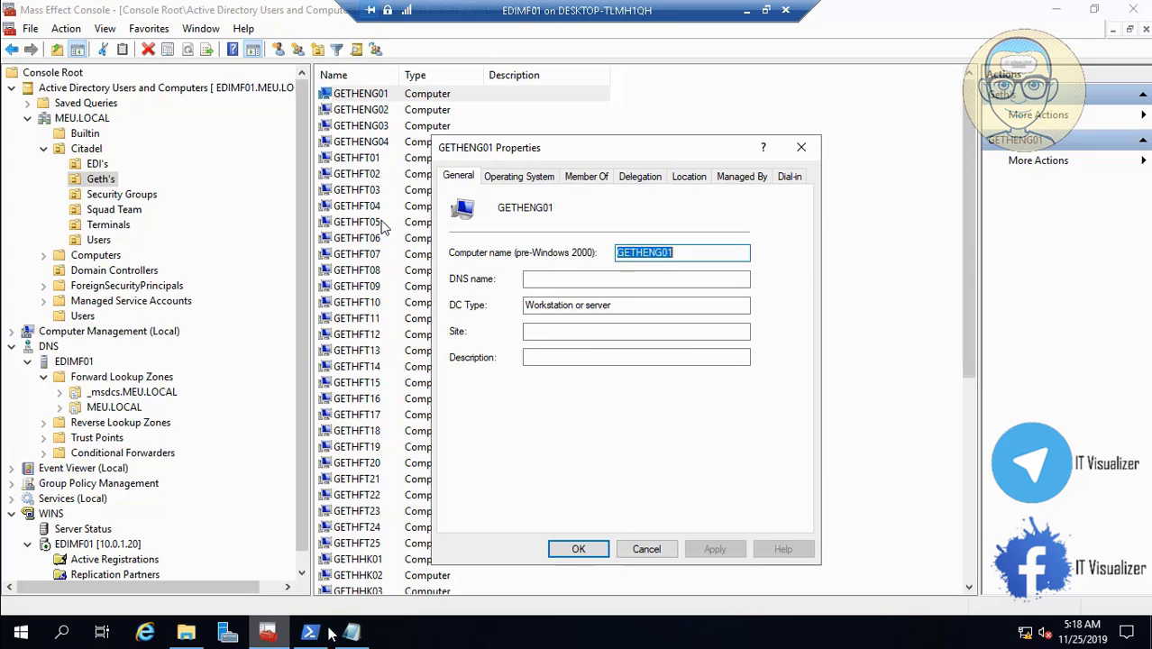
- Close GETHENG01's properties and add GETHENG01 to the user's allowed logon workstations
left_click(268, 633)
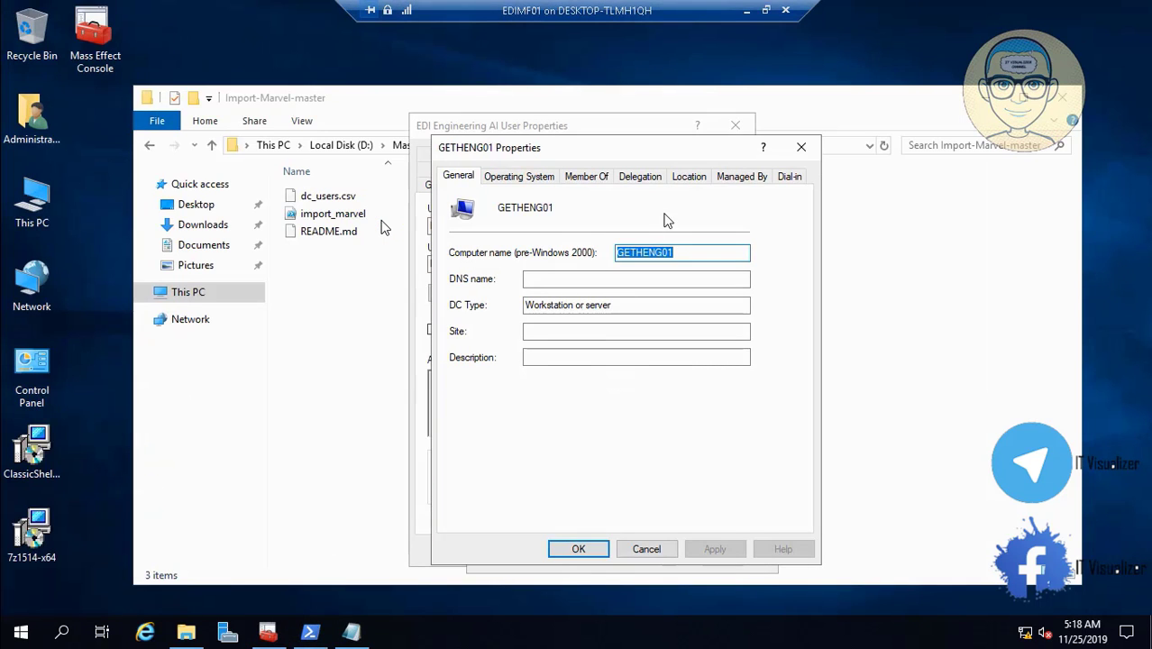
left_click(648, 549)
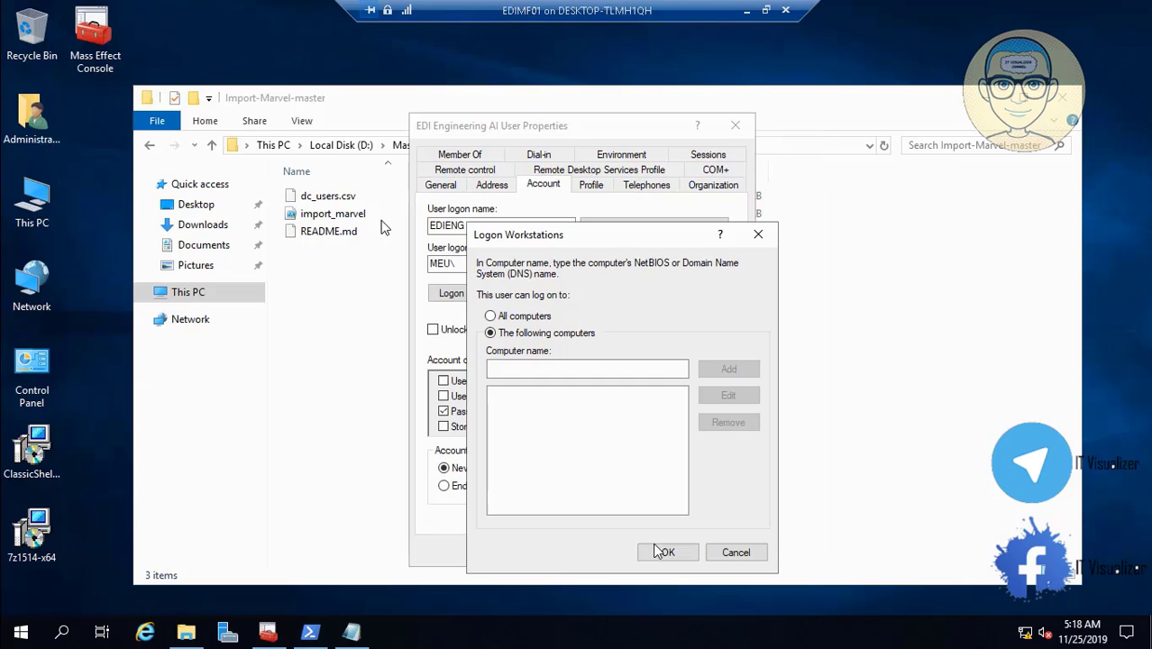
left_click(558, 369)
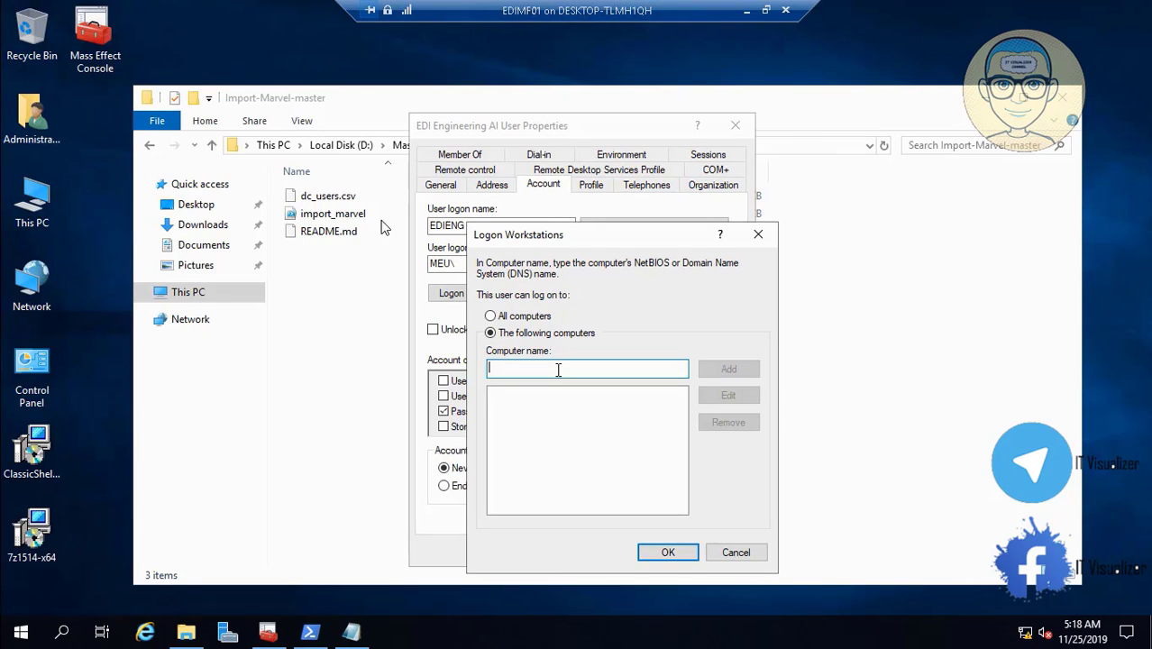
type("GETHENG01")
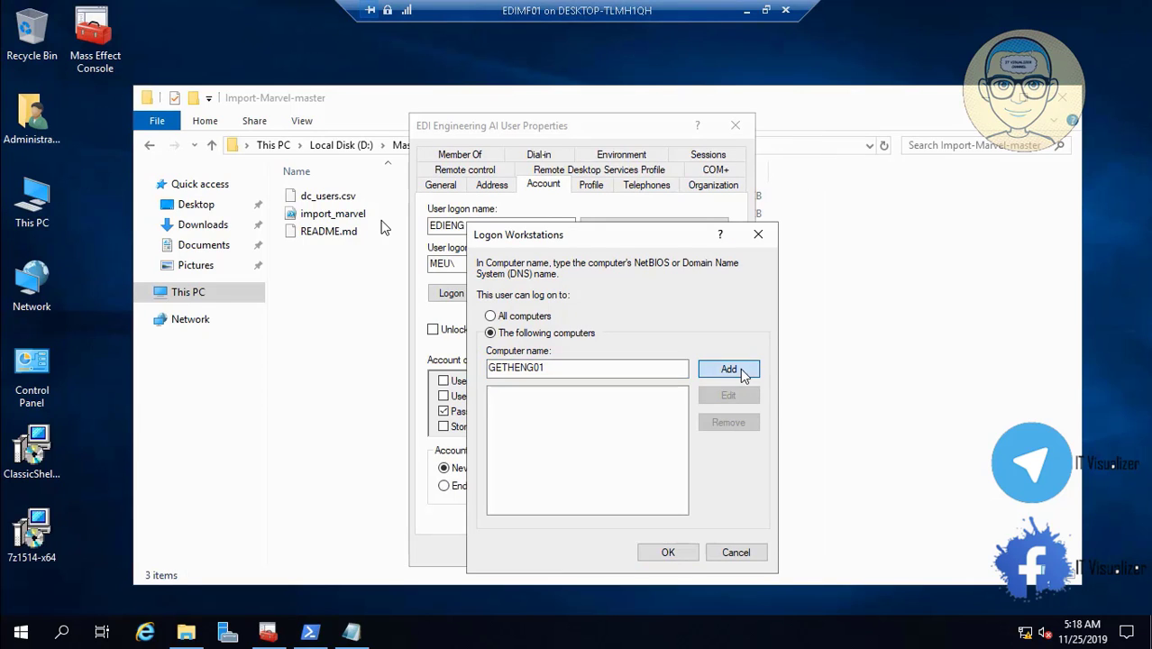
left_click(741, 368)
- Add GETHENG02, GETHENG03 and GETHENG04 as well, then confirm and apply the restriction
left_click(268, 630)
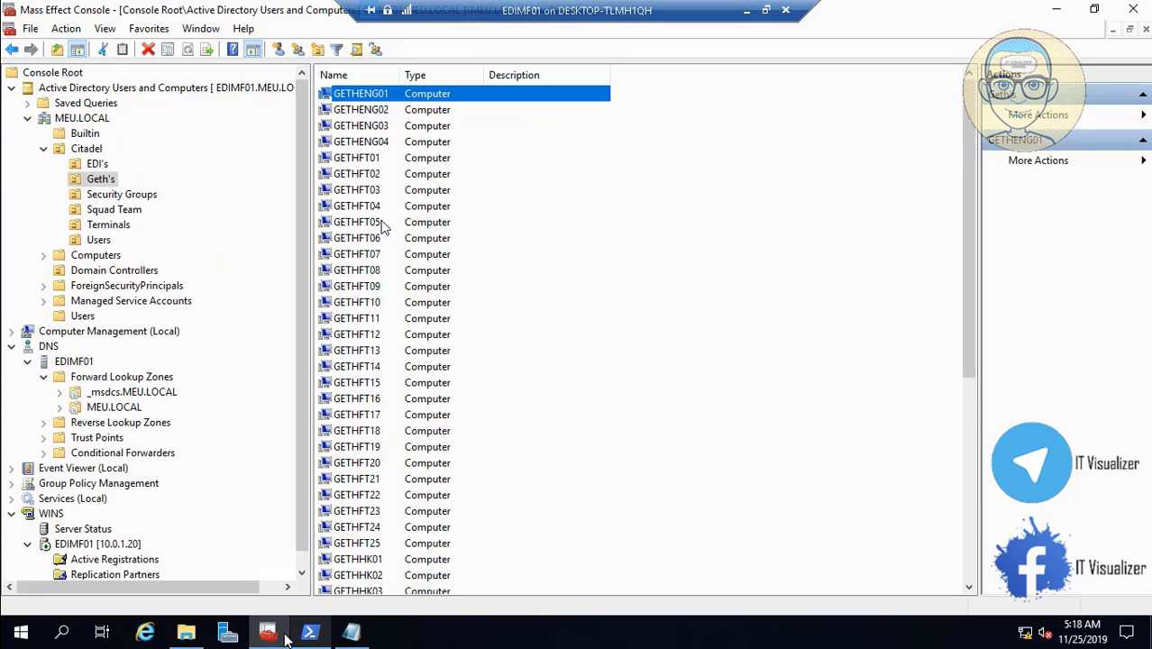
left_click(270, 636)
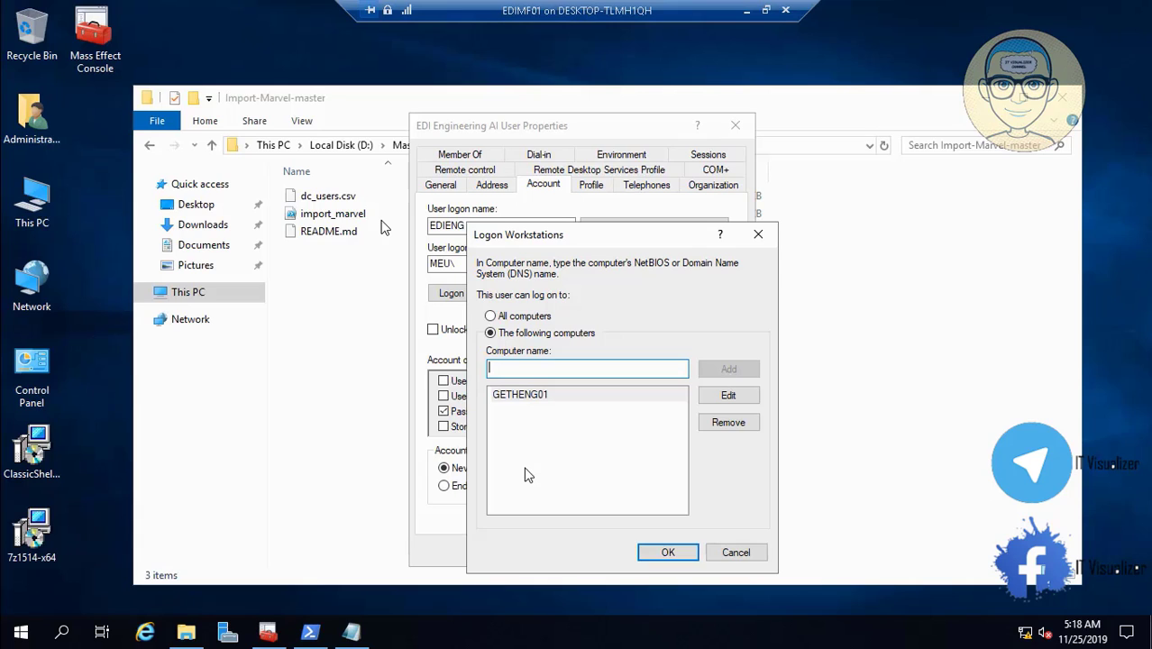
type("GETHENG01")
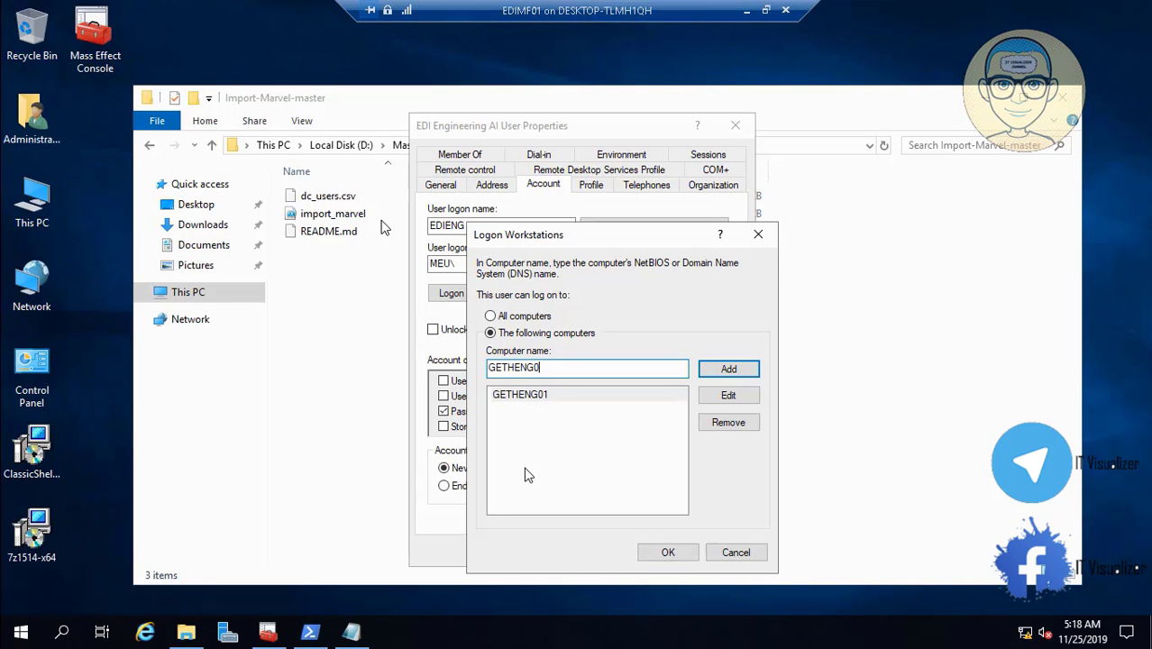
left_click(727, 369)
type("GETHENG01")
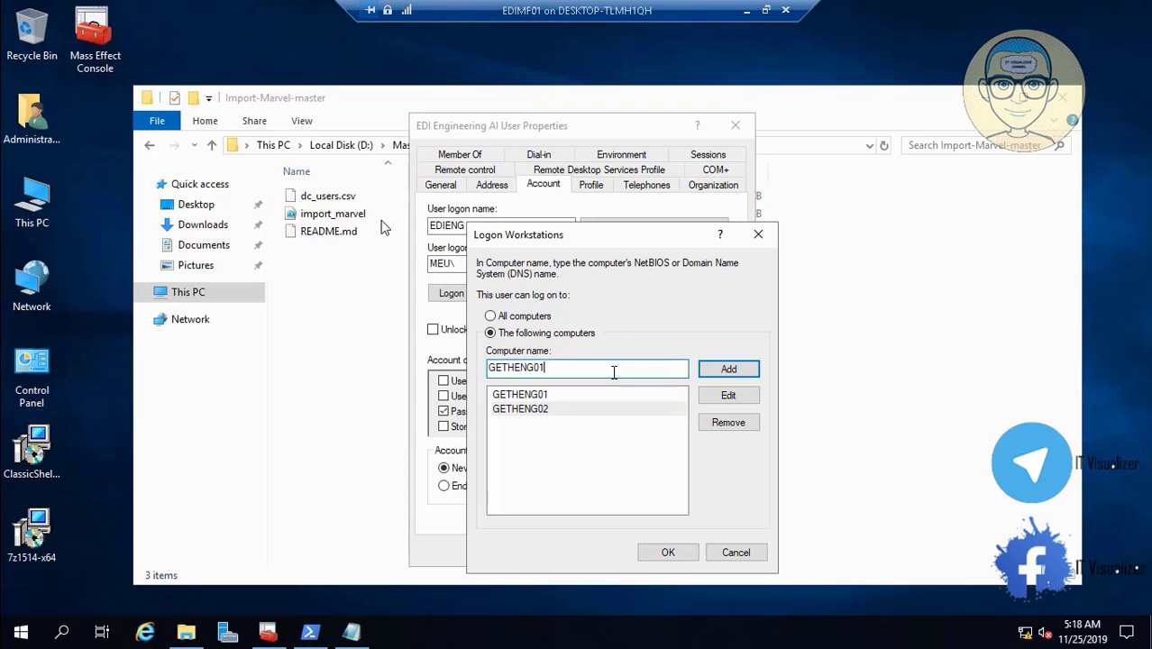
left_click(726, 368)
type("GETHENG01")
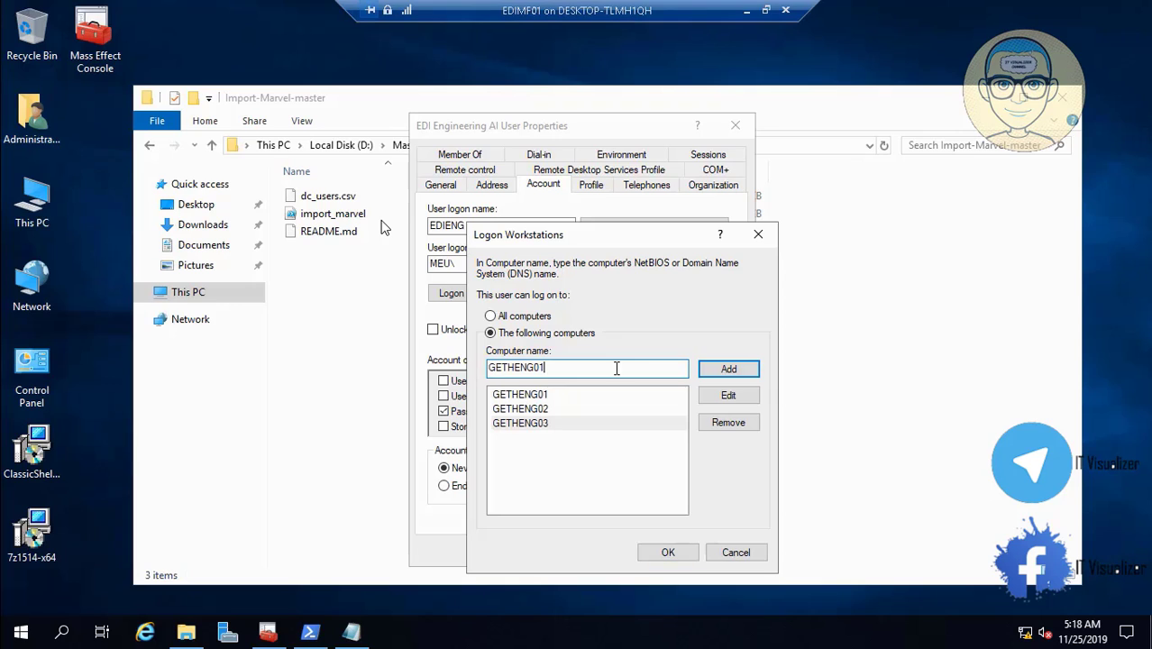
type("4")
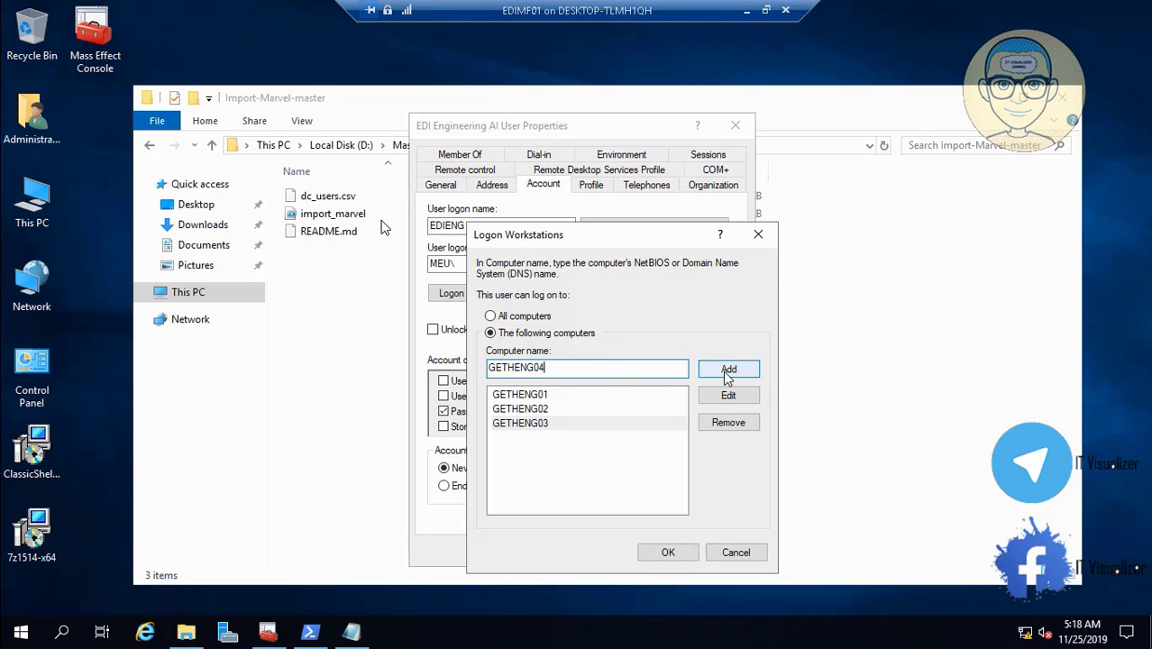
left_click(726, 373)
left_click(668, 552)
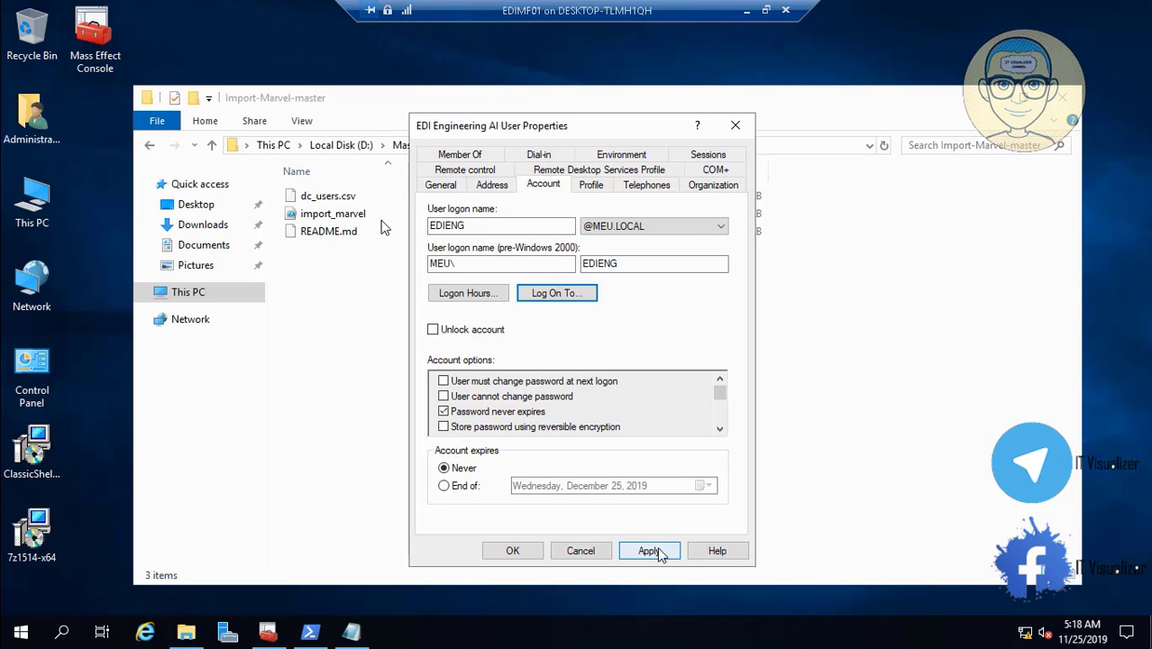
left_click(647, 550)
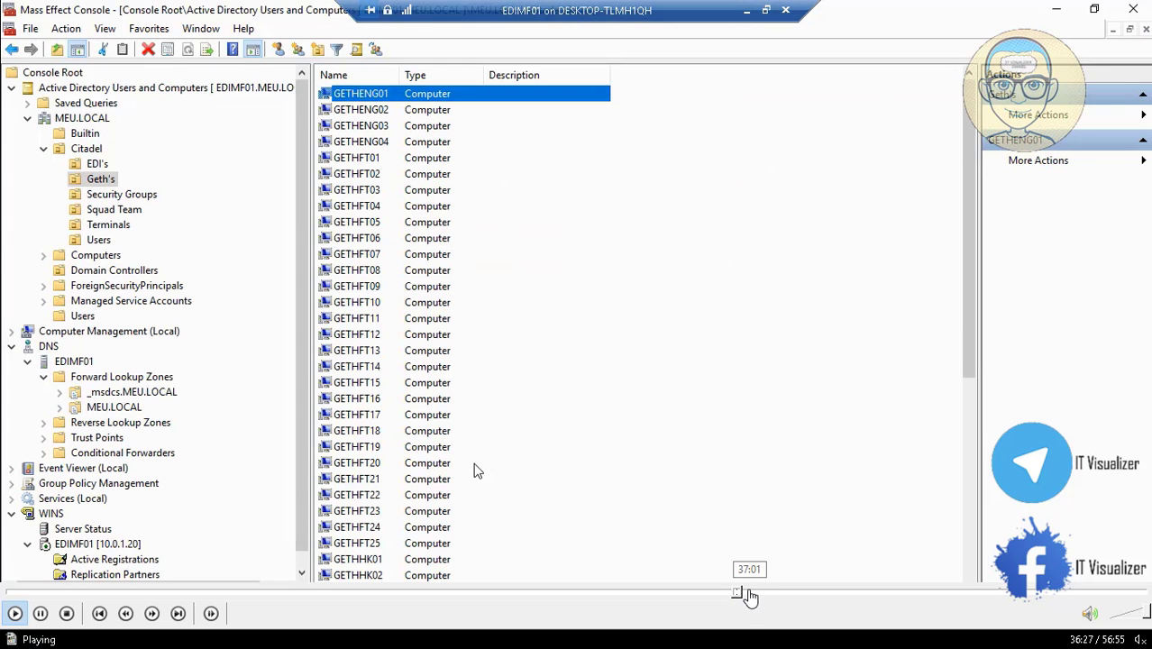
- Seek the tutorial to the folder permissions part and leave full screen paused at 42:27
left_click(797, 593)
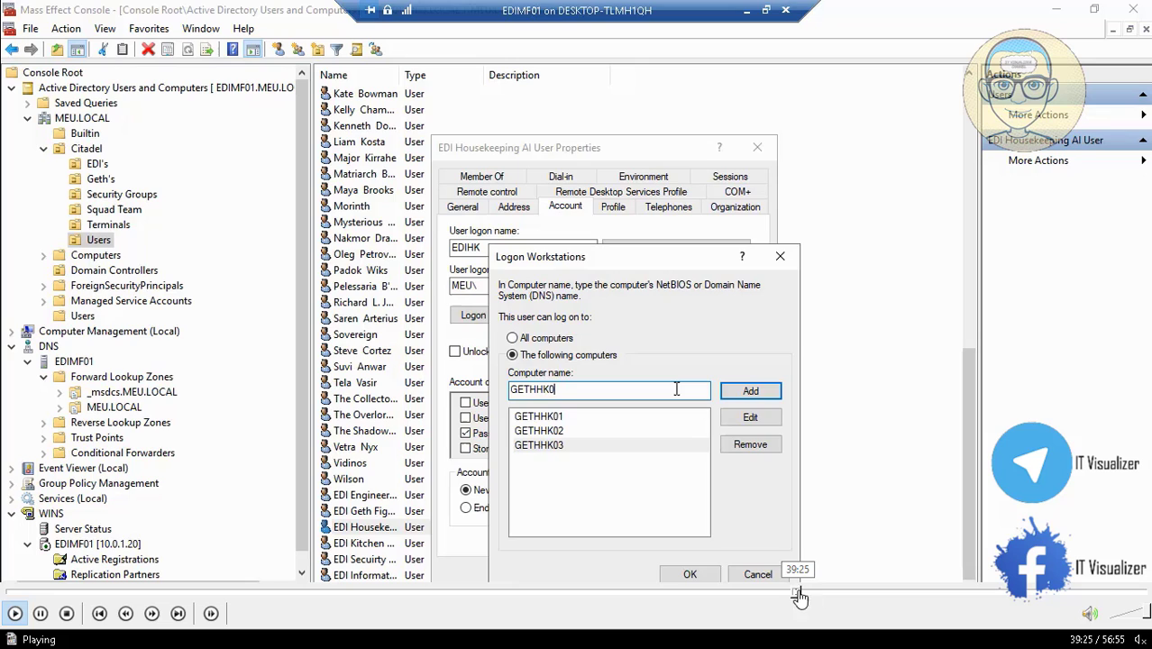
left_click(819, 593)
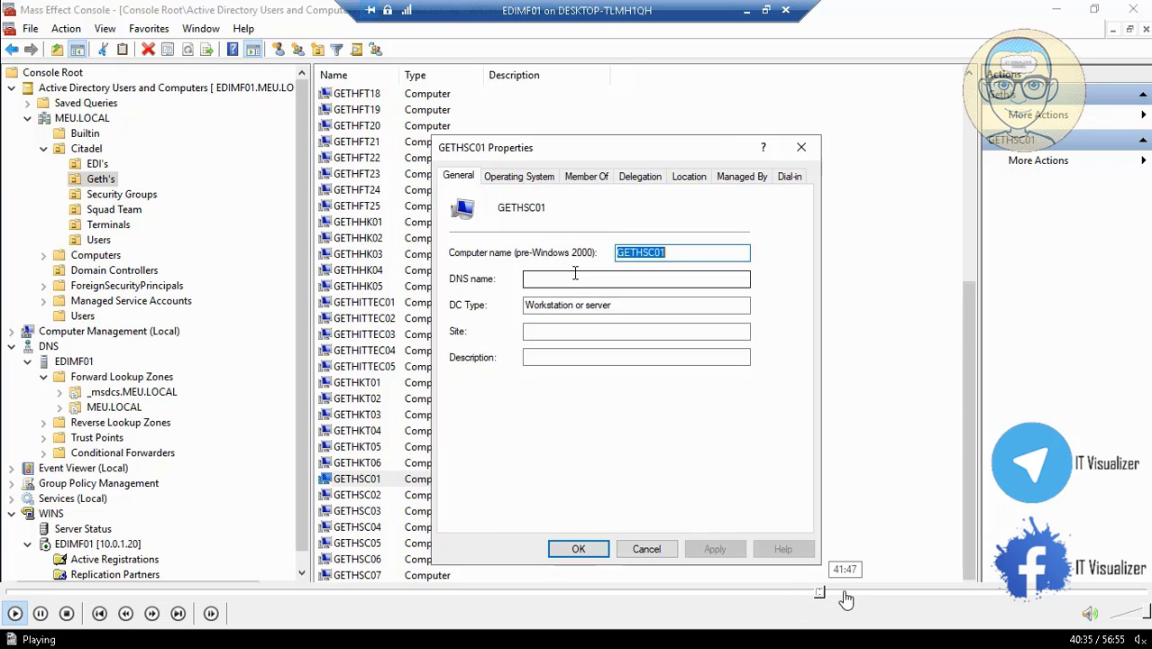
left_click(843, 592)
left_click(867, 592)
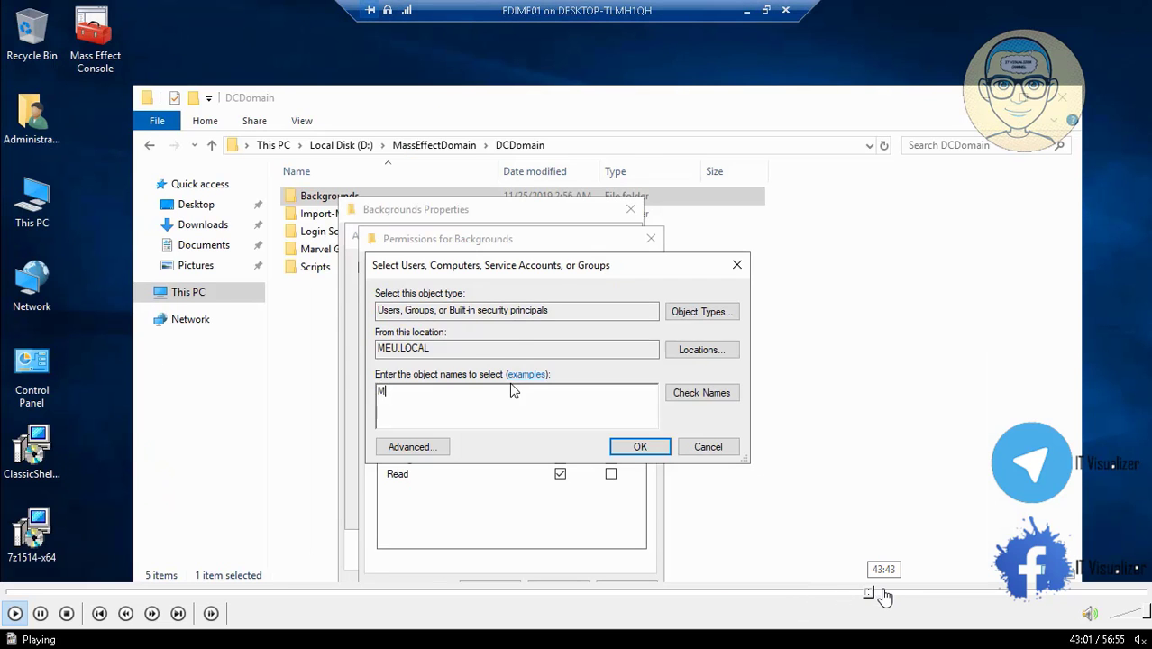
left_click(882, 593)
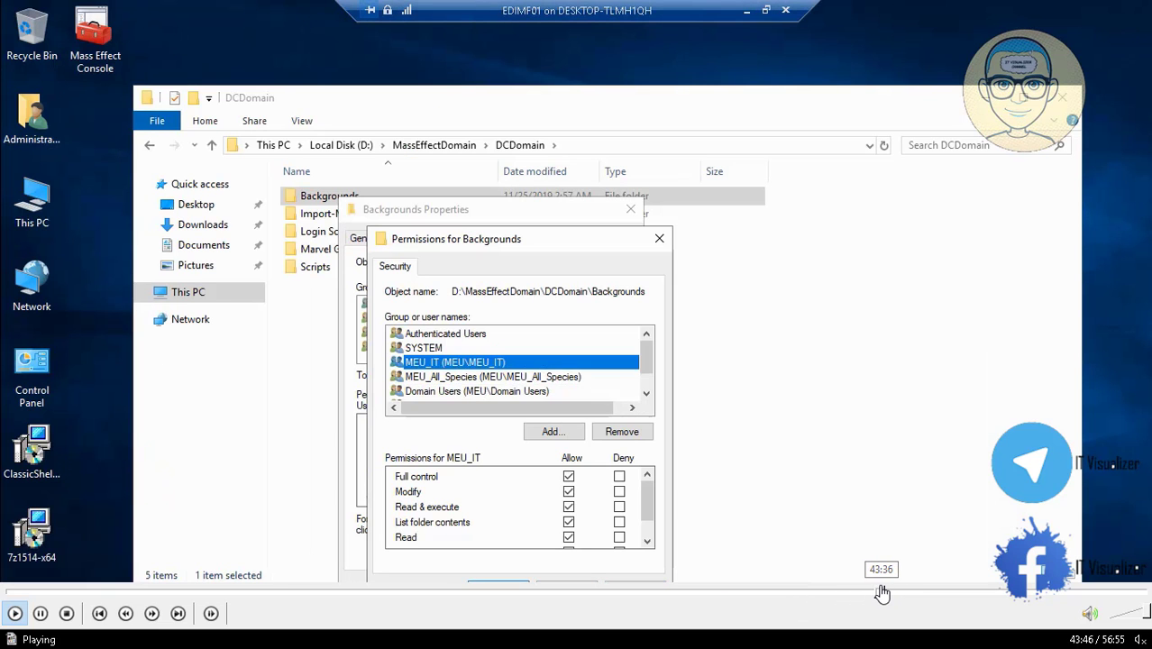
left_click(879, 592)
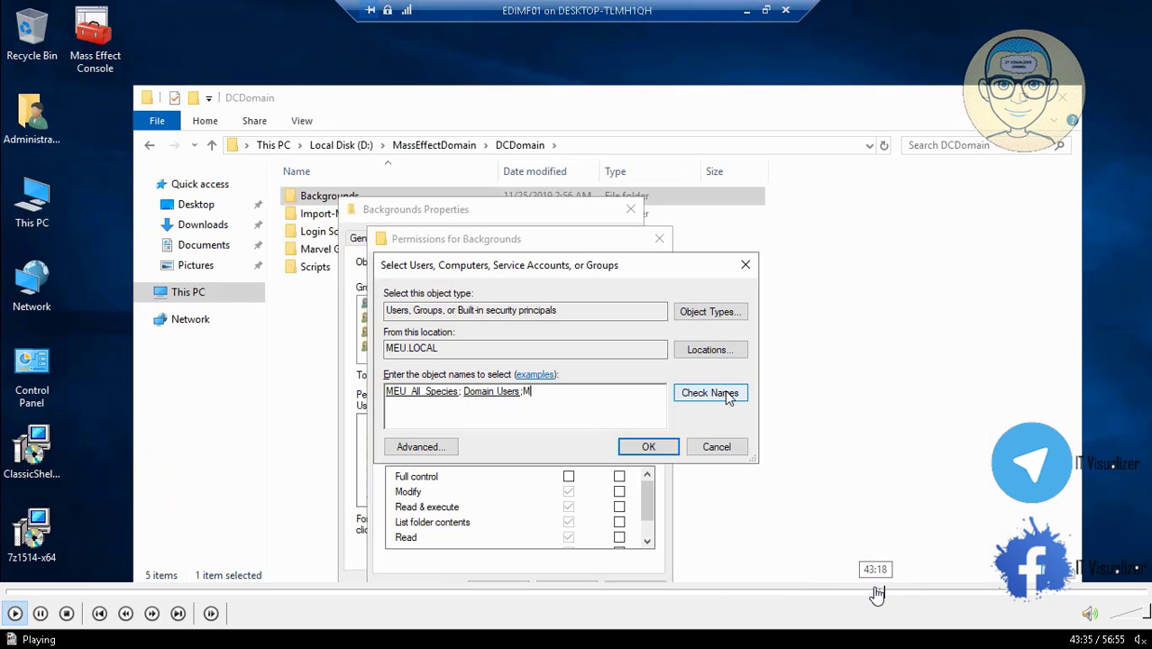
left_click(875, 592)
left_click(867, 593)
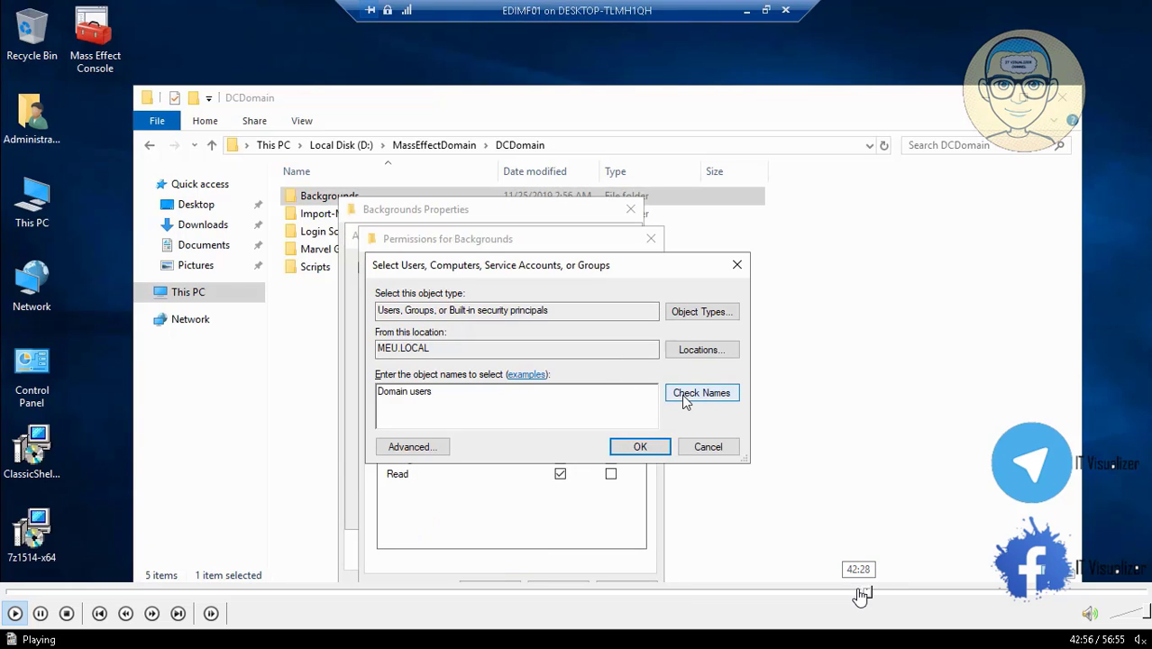
left_click(858, 593)
left_click(847, 594)
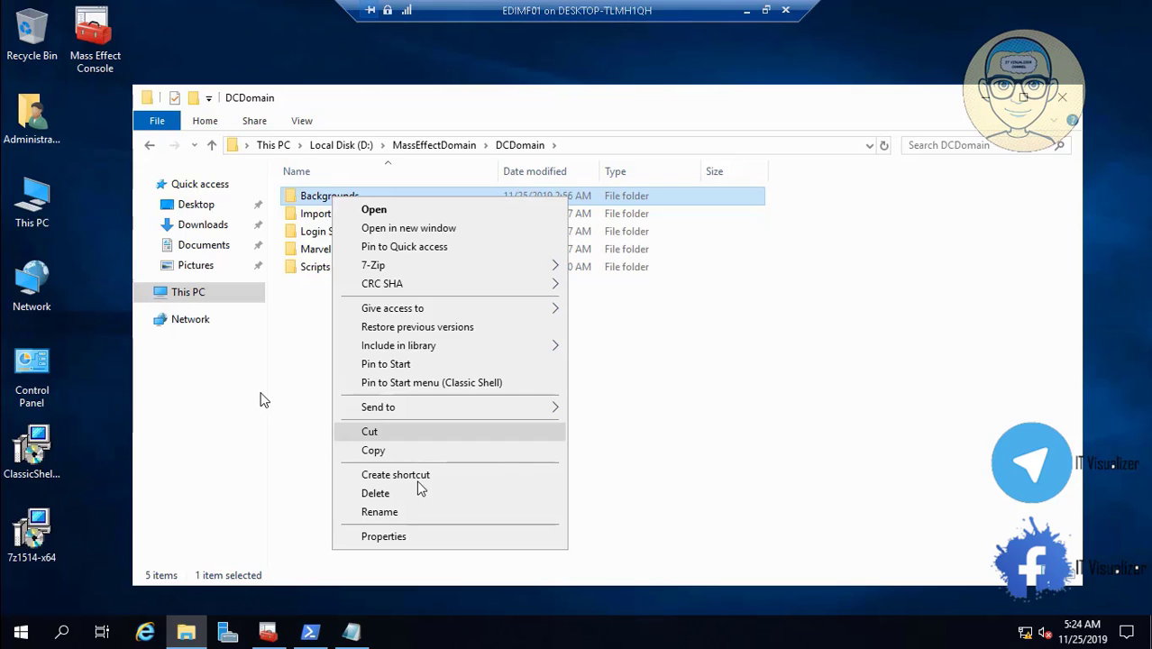
double_click(261, 393)
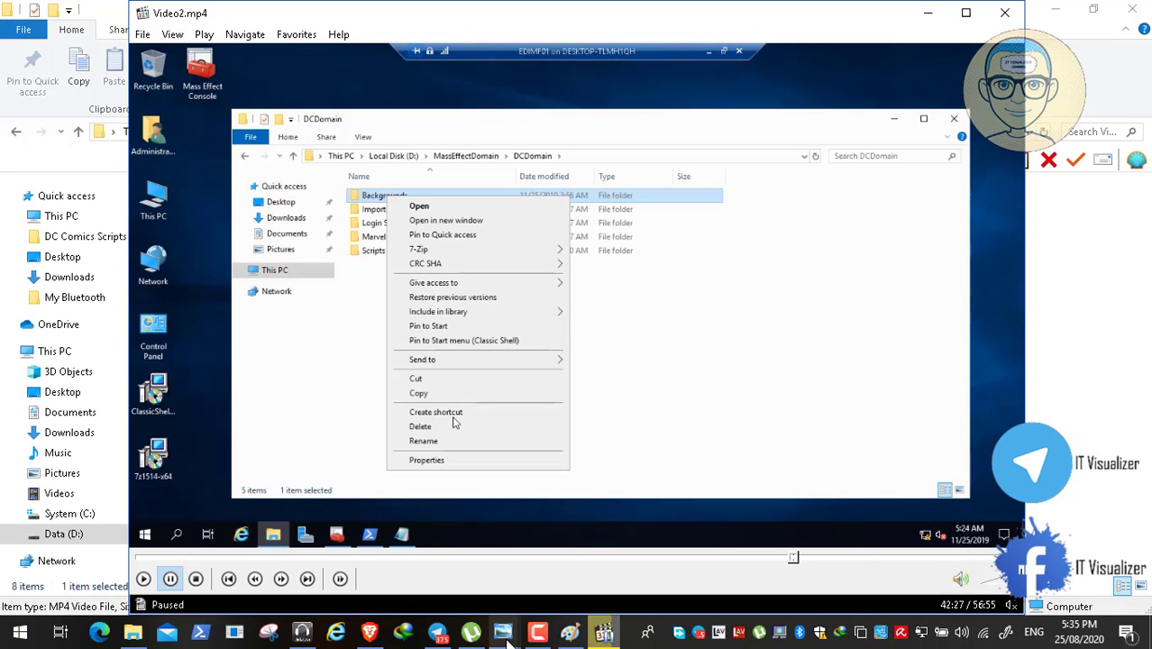
mouse_move(507, 640)
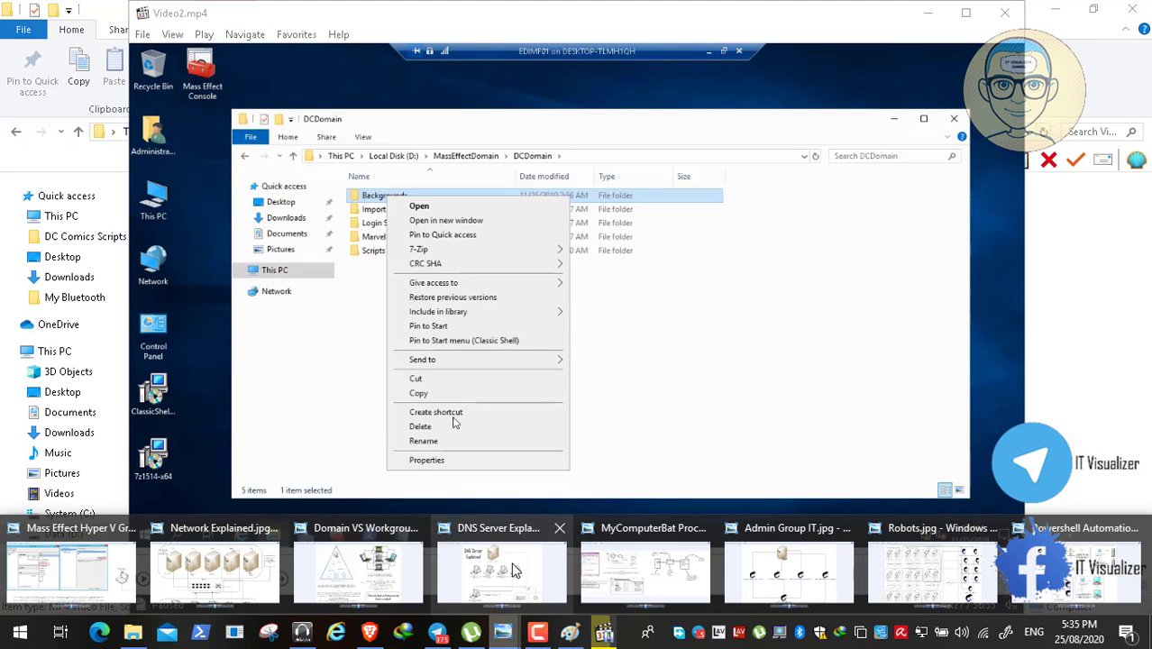
- Show MyComputerBat Process.jpg at actual size, panned to the Login Script section
left_click(655, 577)
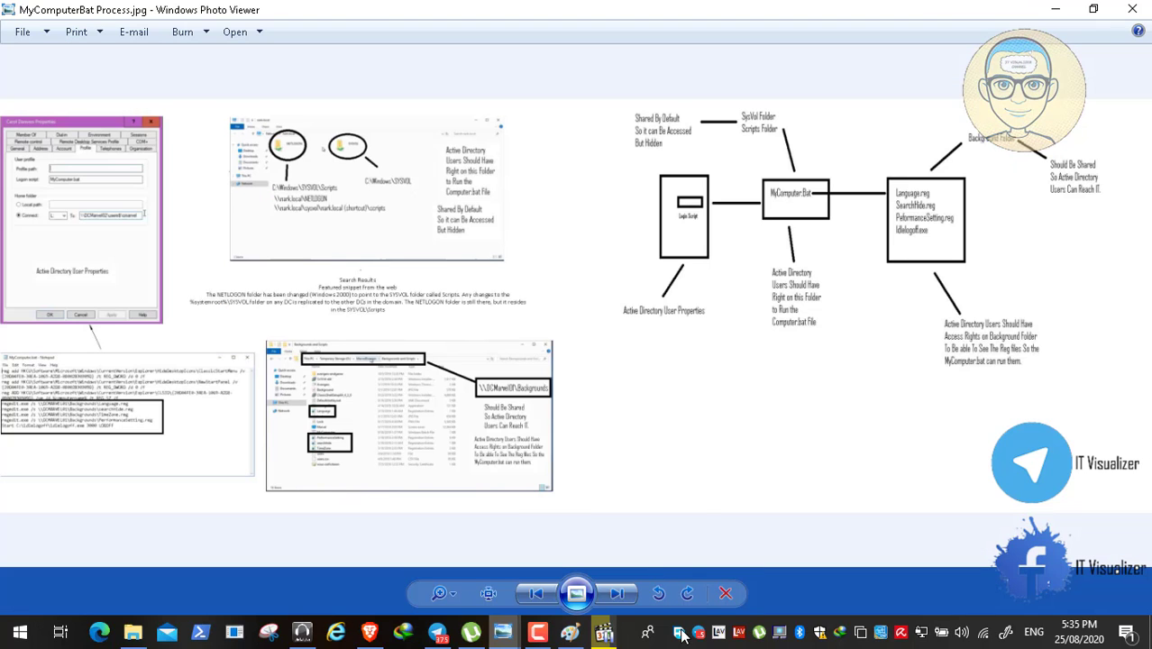
mouse_move(604, 633)
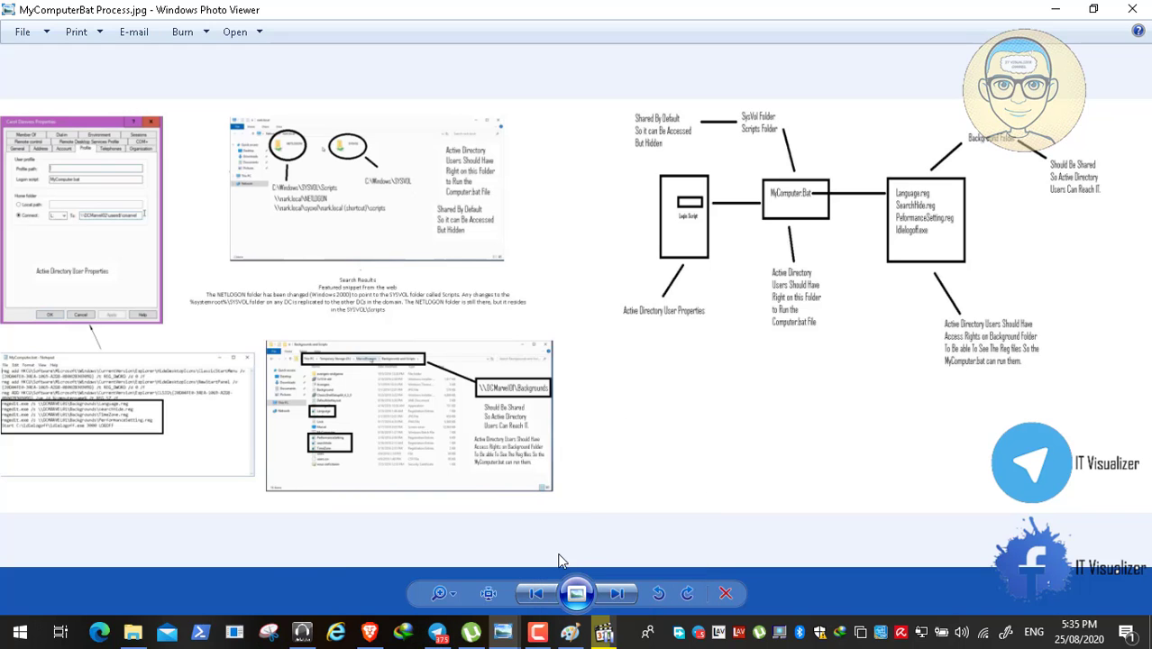
left_click(490, 601)
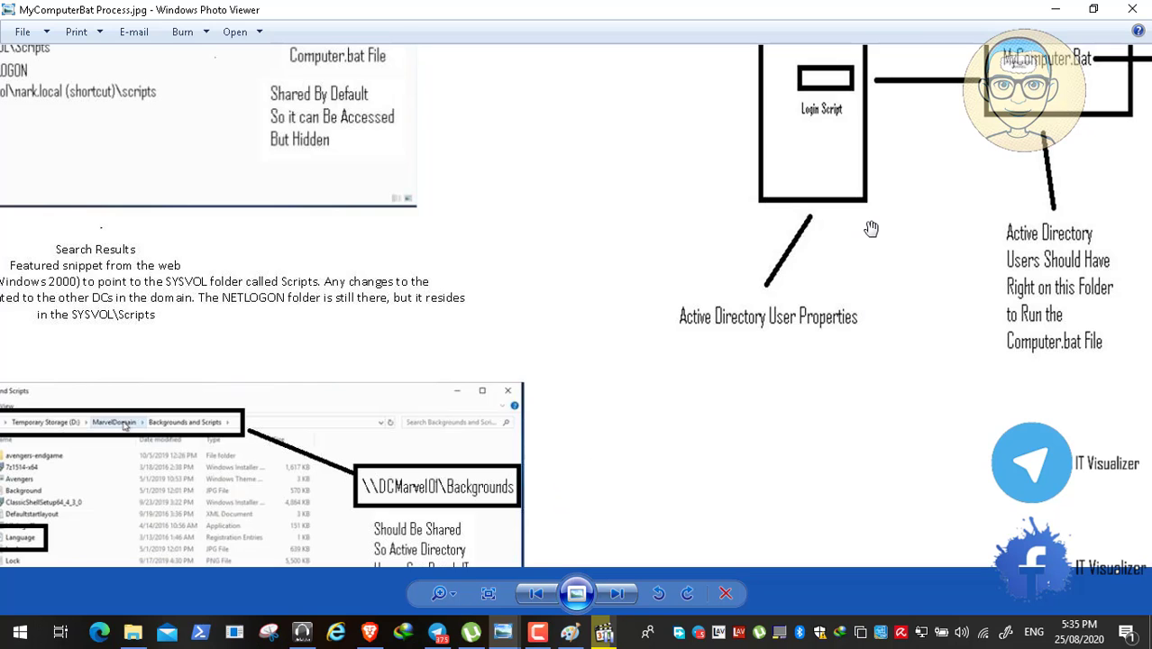
left_click_drag(869, 235, 570, 406)
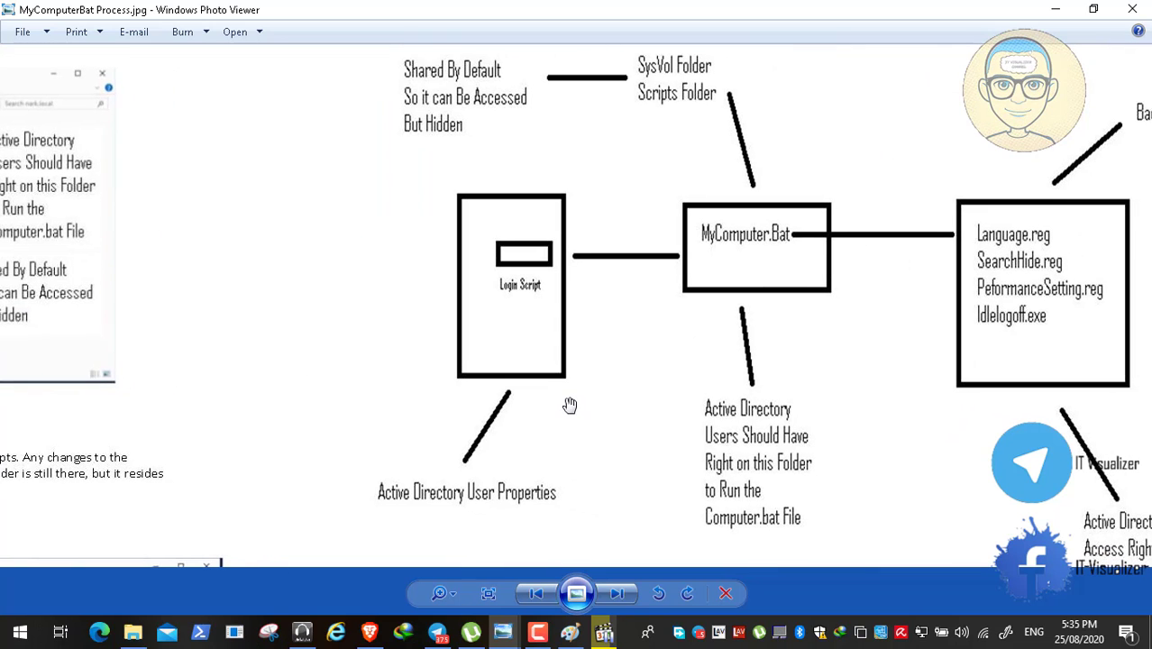
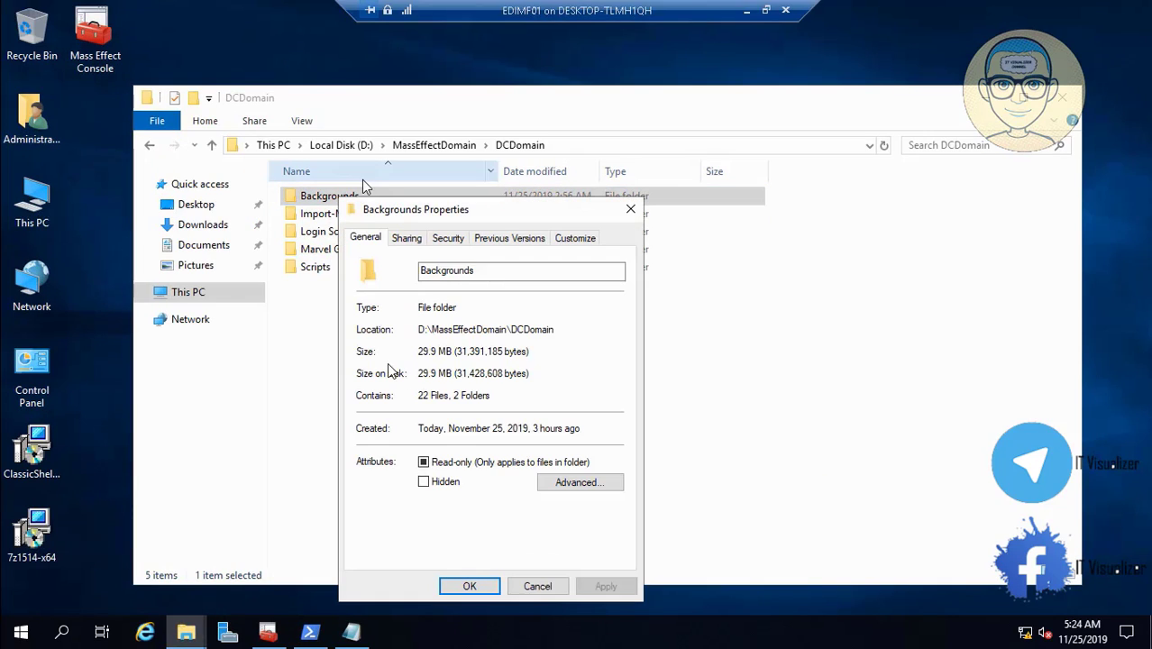
- Enable Share this folder for Backgrounds, remove Everyone from its permissions, and pause the tutorial
left_click(406, 237)
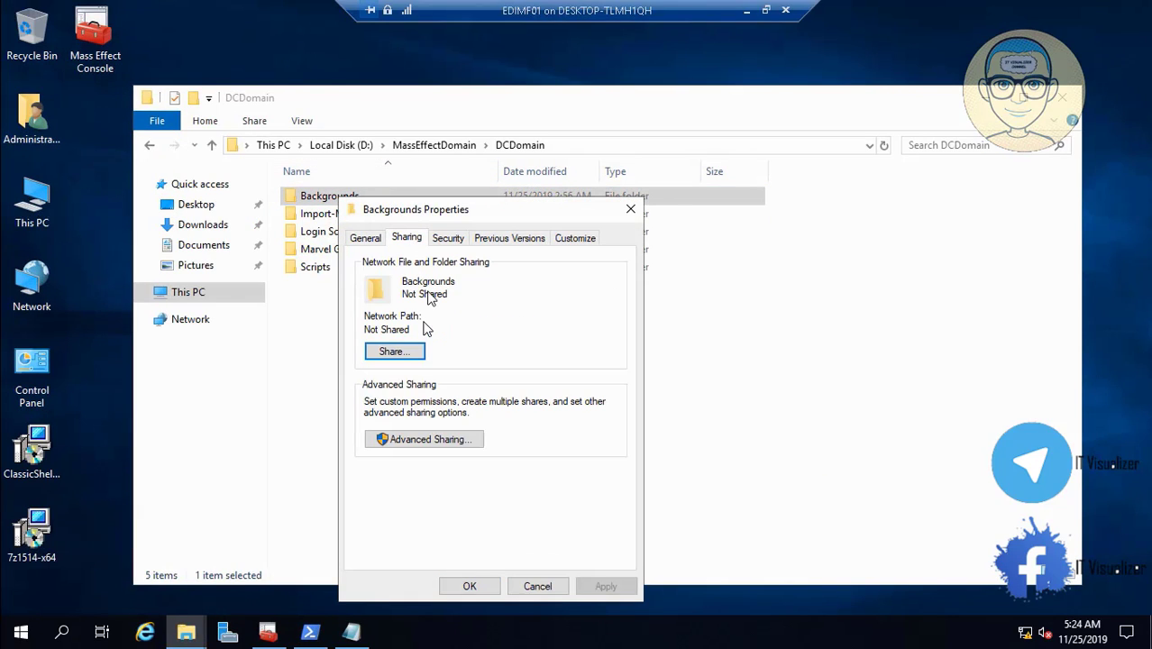
left_click(457, 440)
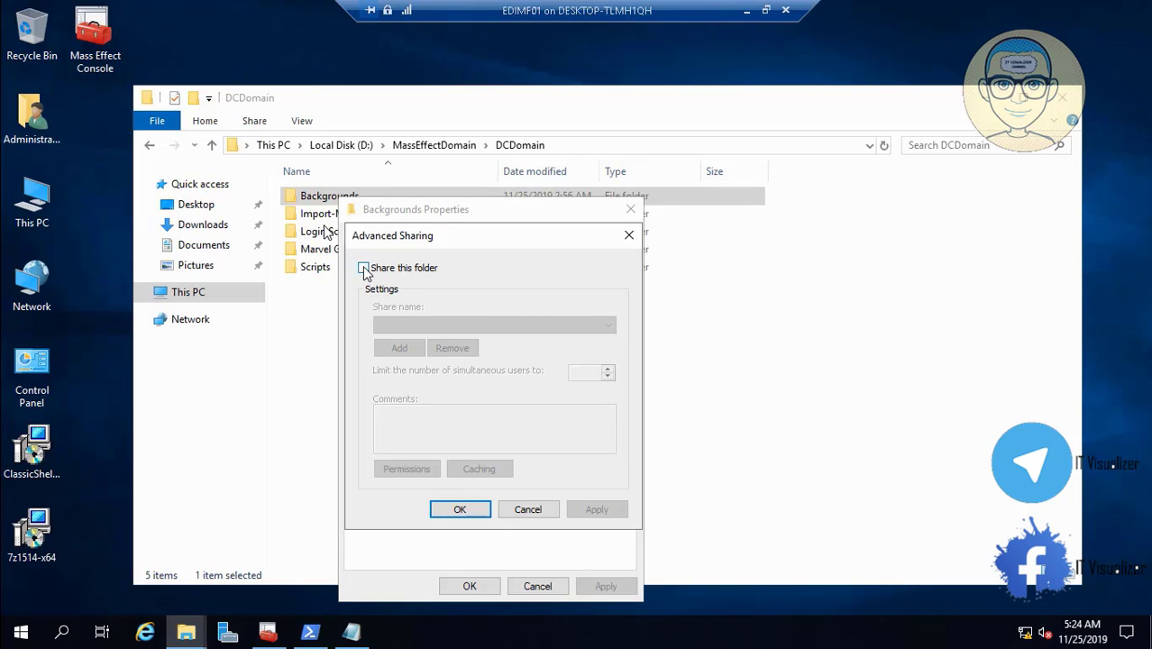
left_click(363, 268)
left_click(408, 470)
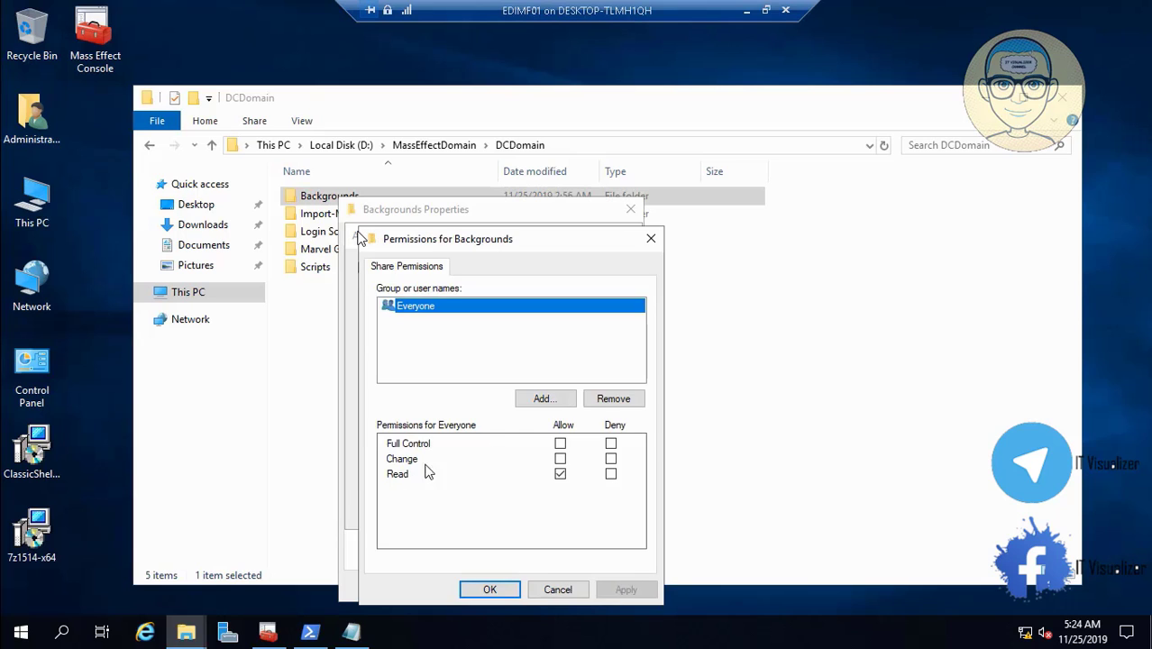
left_click(621, 398)
left_click(43, 613)
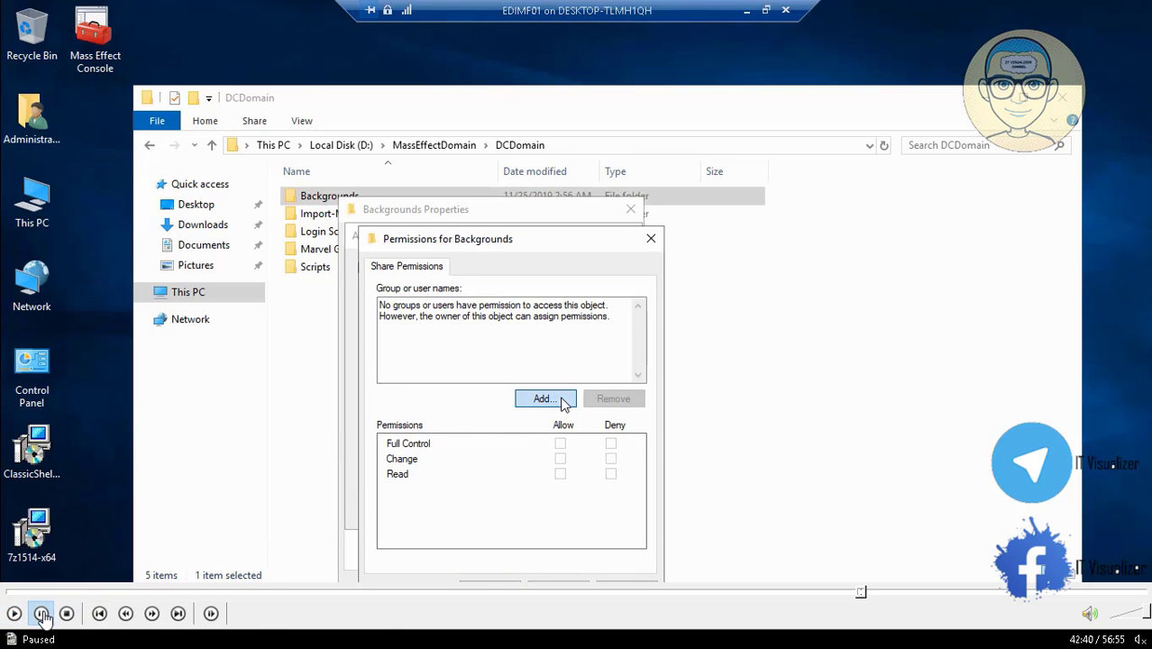
double_click(316, 260)
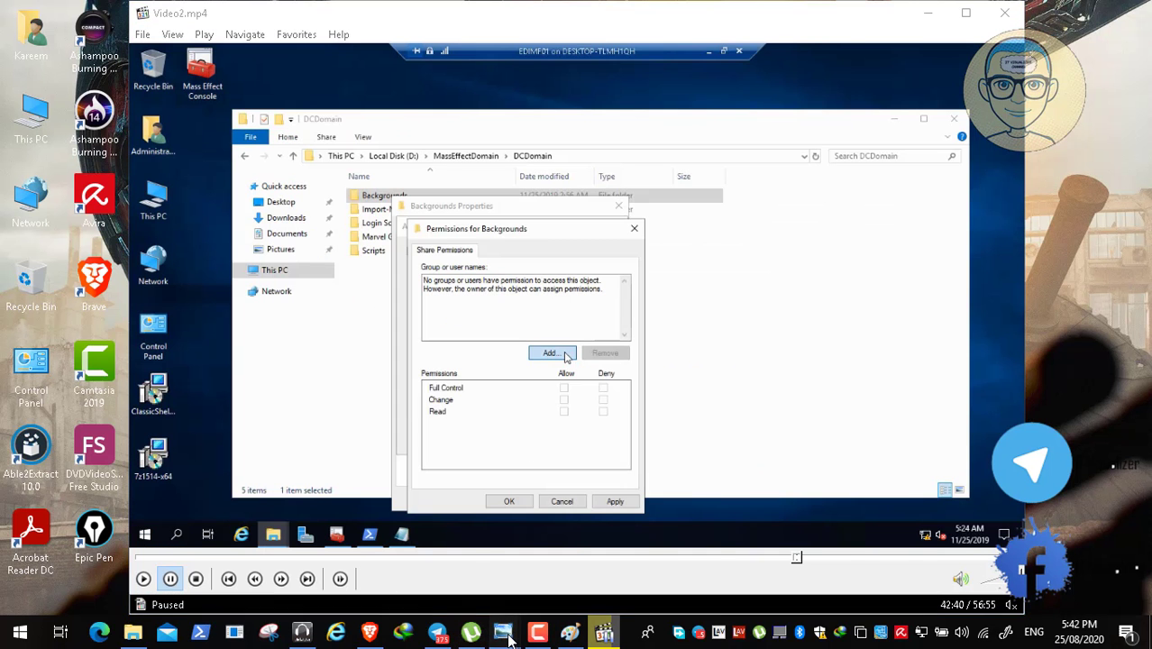
mouse_move(508, 639)
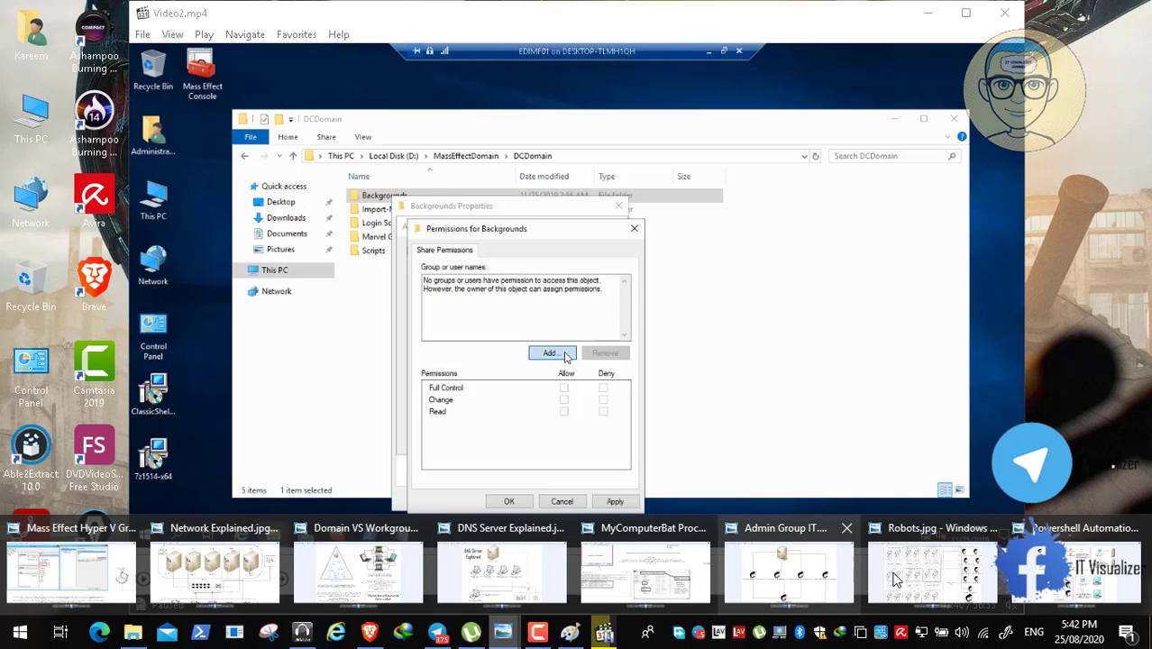
left_click(597, 573)
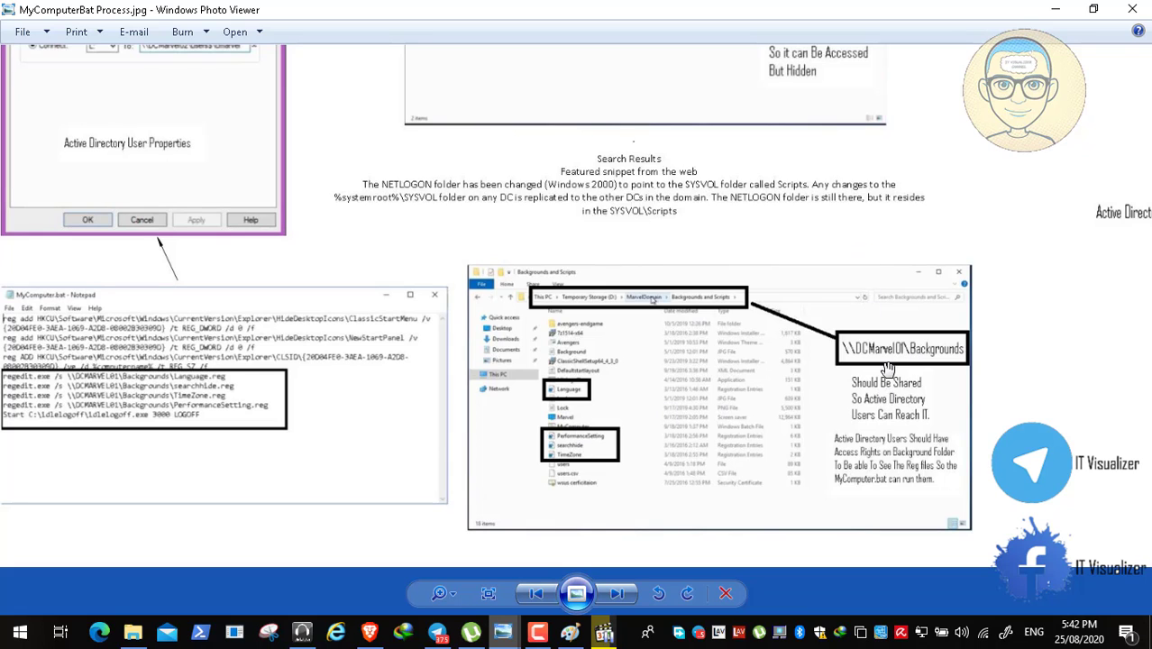
left_click(1053, 8)
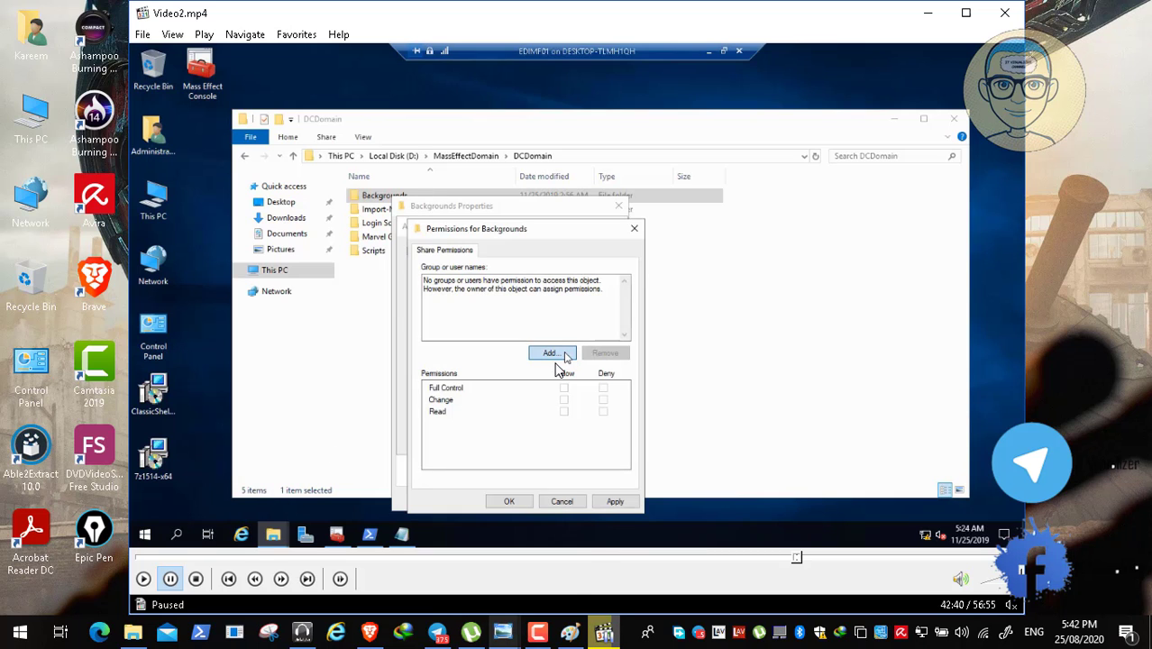
- Resume the tutorial full screen through the Domain Users and MEU_All_Species read-access section
double_click(478, 362)
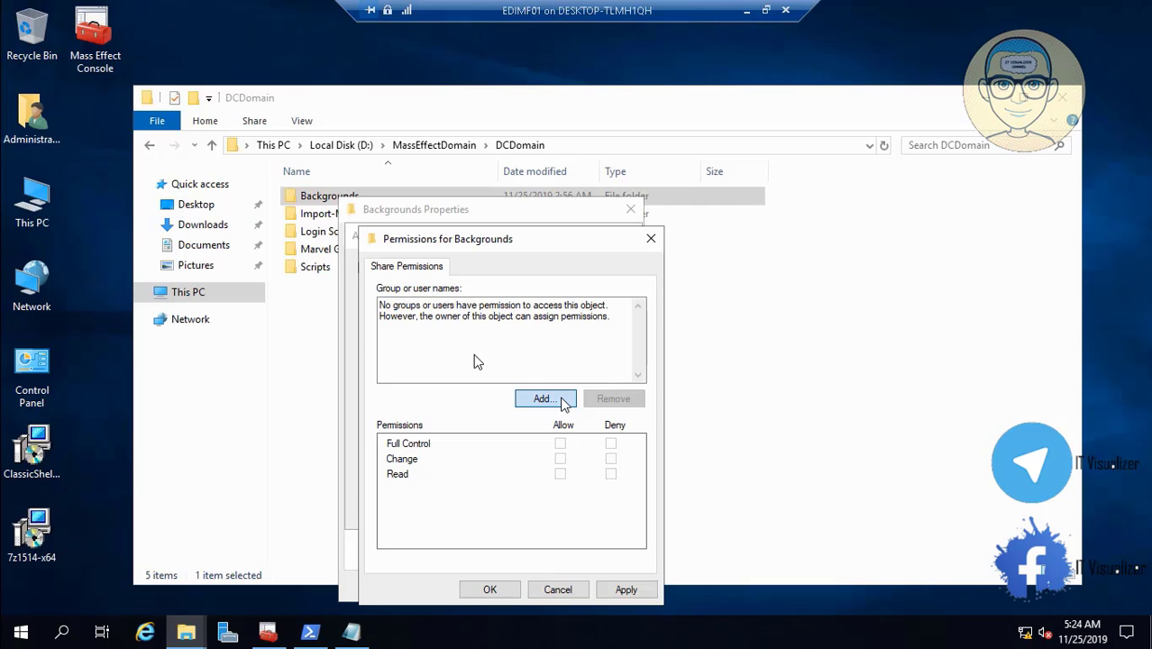
mouse_move(45, 613)
left_click(14, 618)
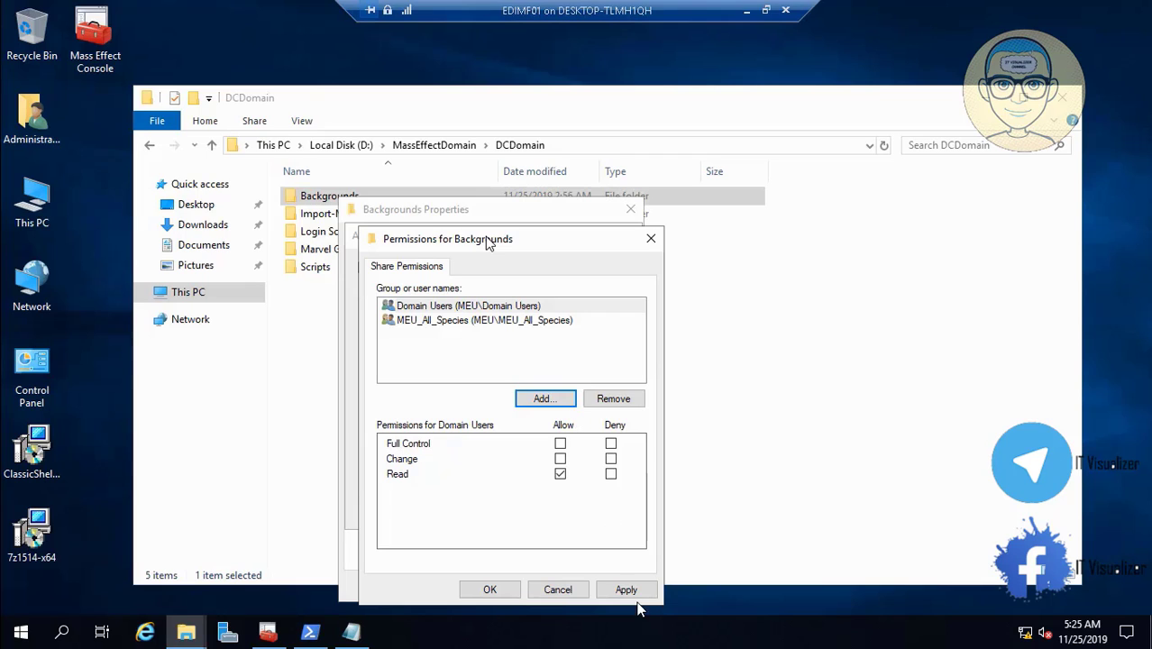
mouse_move(6, 627)
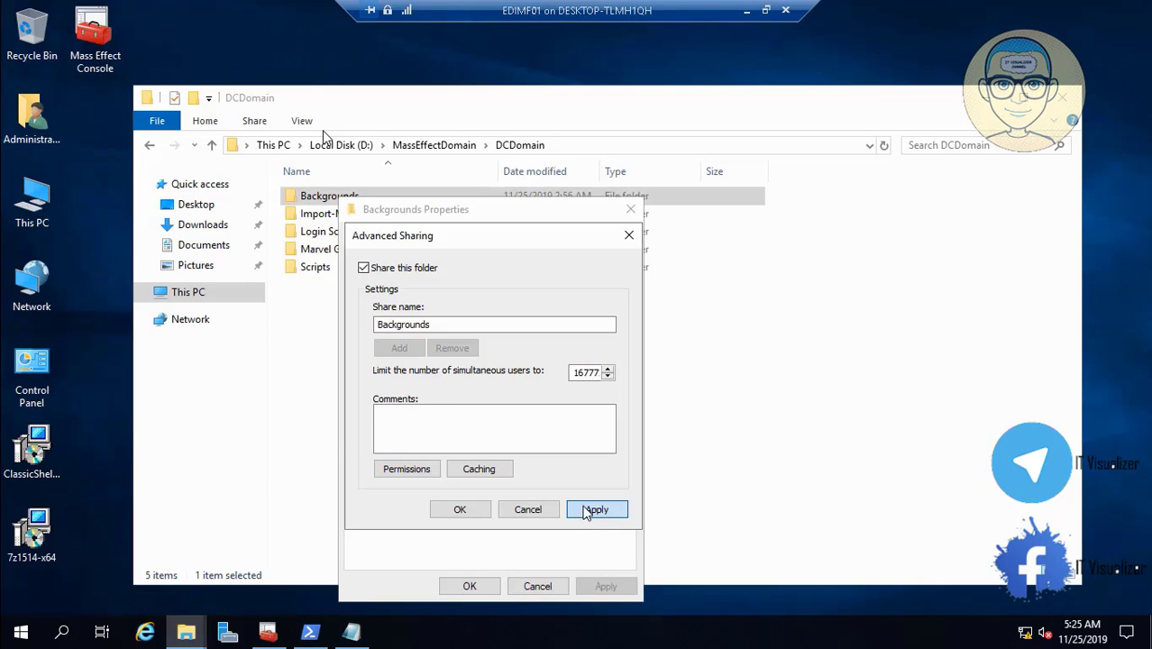
- Confirm the Advanced Sharing settings and begin editing Backgrounds' security permissions
left_click(464, 510)
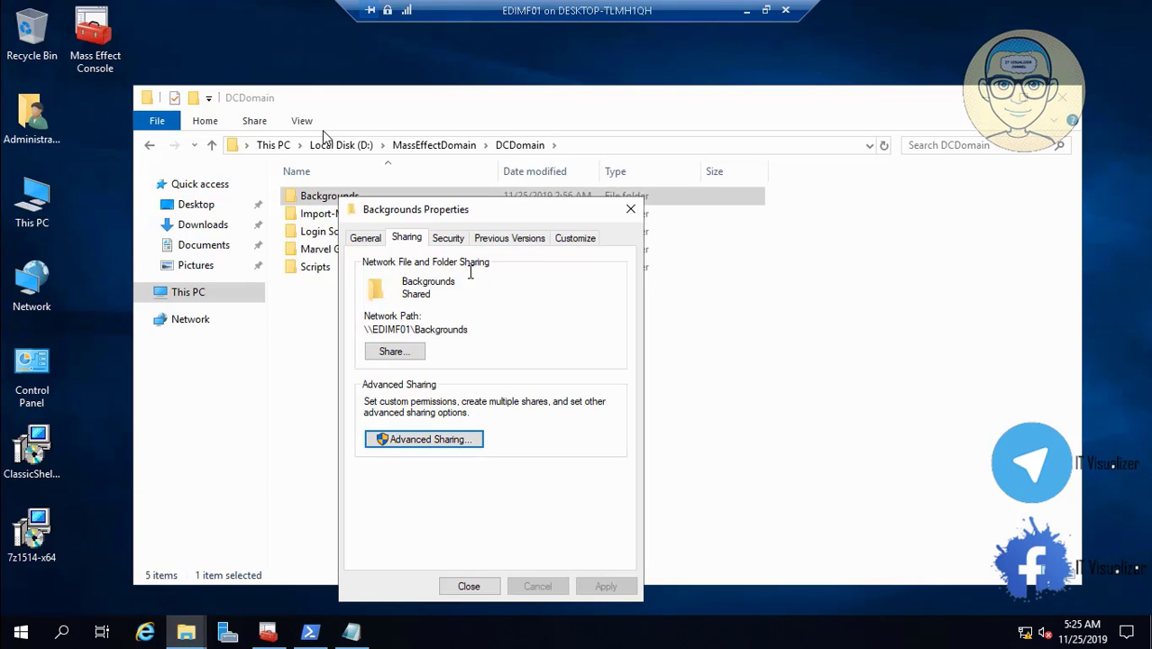
left_click(451, 238)
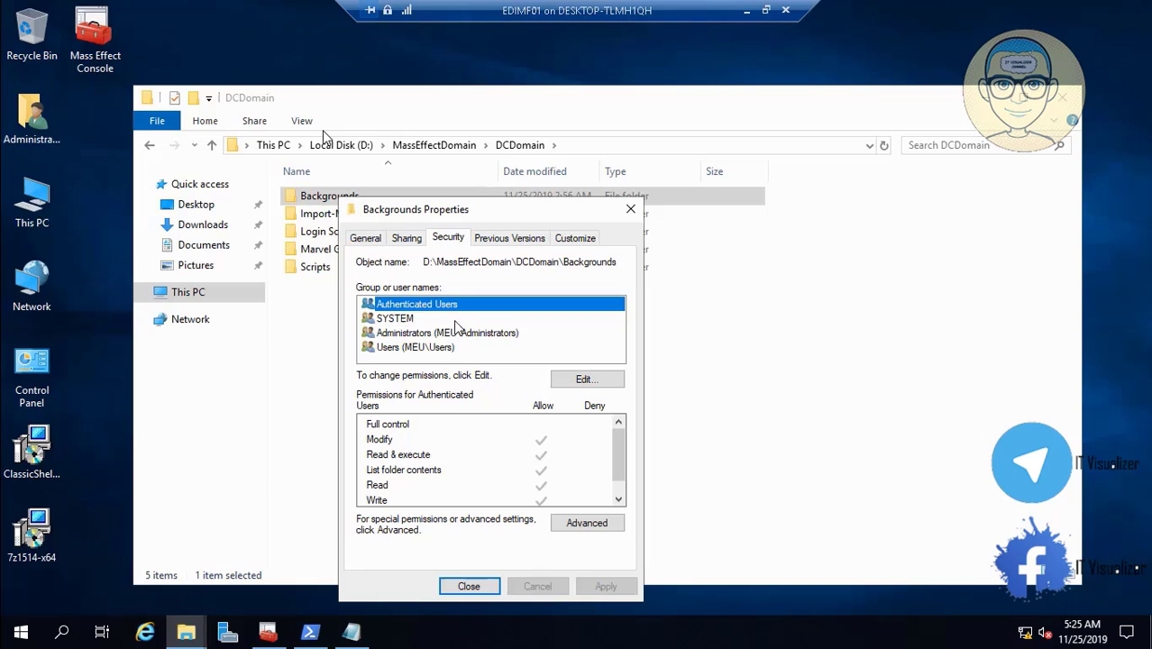
left_click(608, 381)
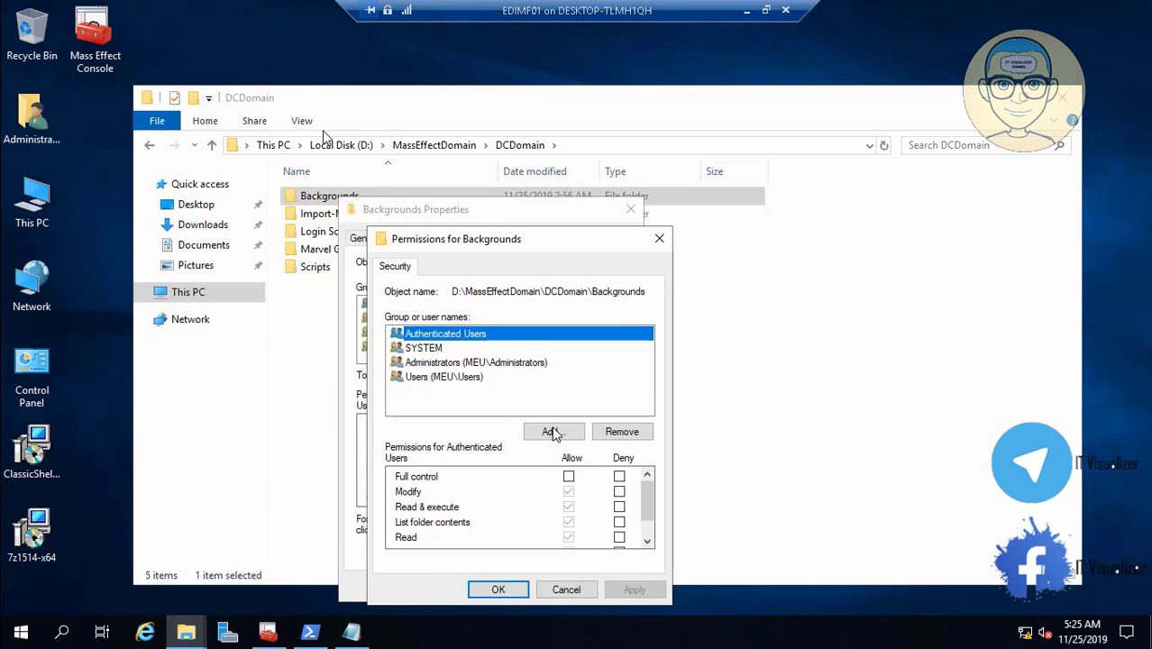
- Add MEU_All_Species, Domain Users and MEU_IT to the security permissions, then pause the tutorial
left_click(548, 428)
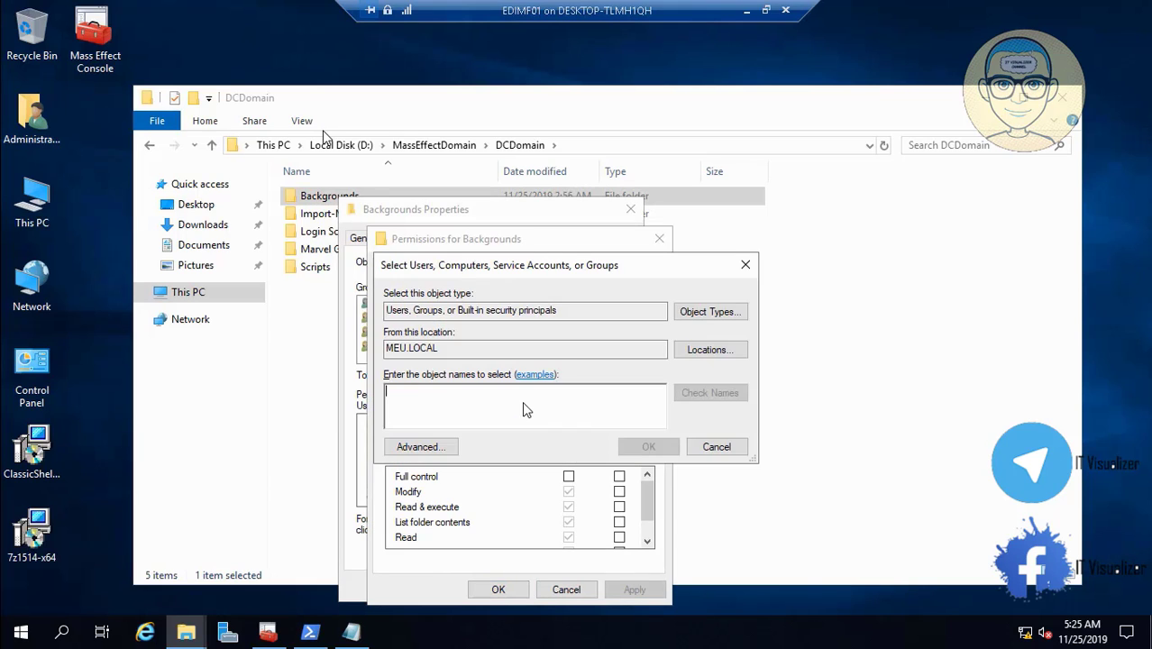
type("MEU_all")
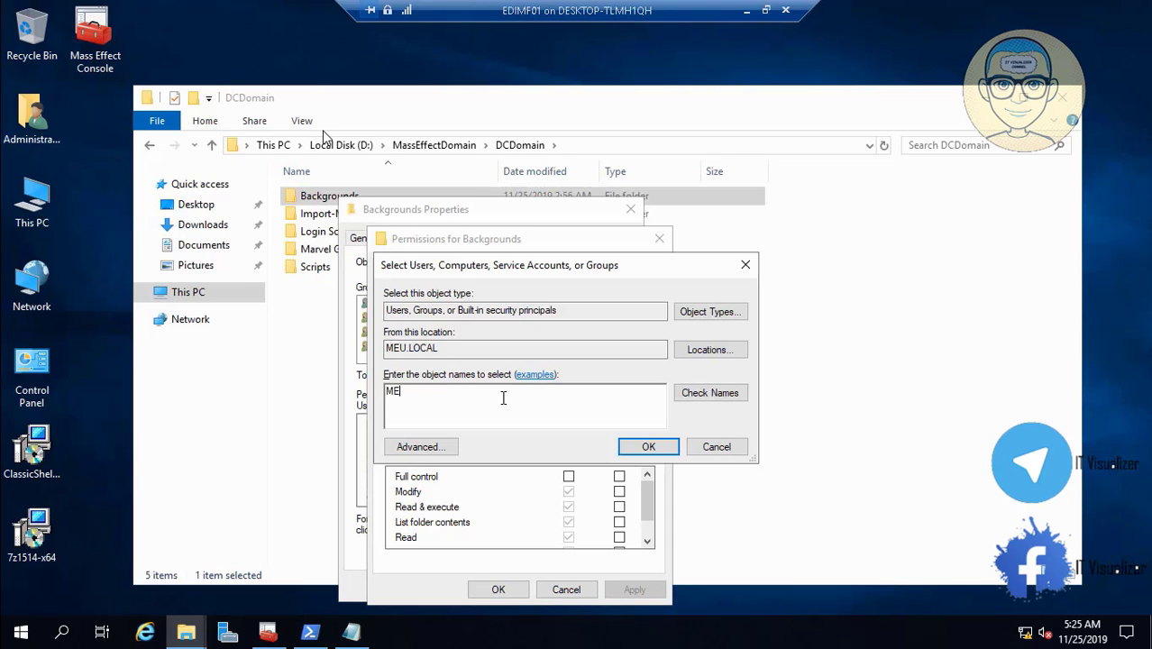
left_click(683, 394)
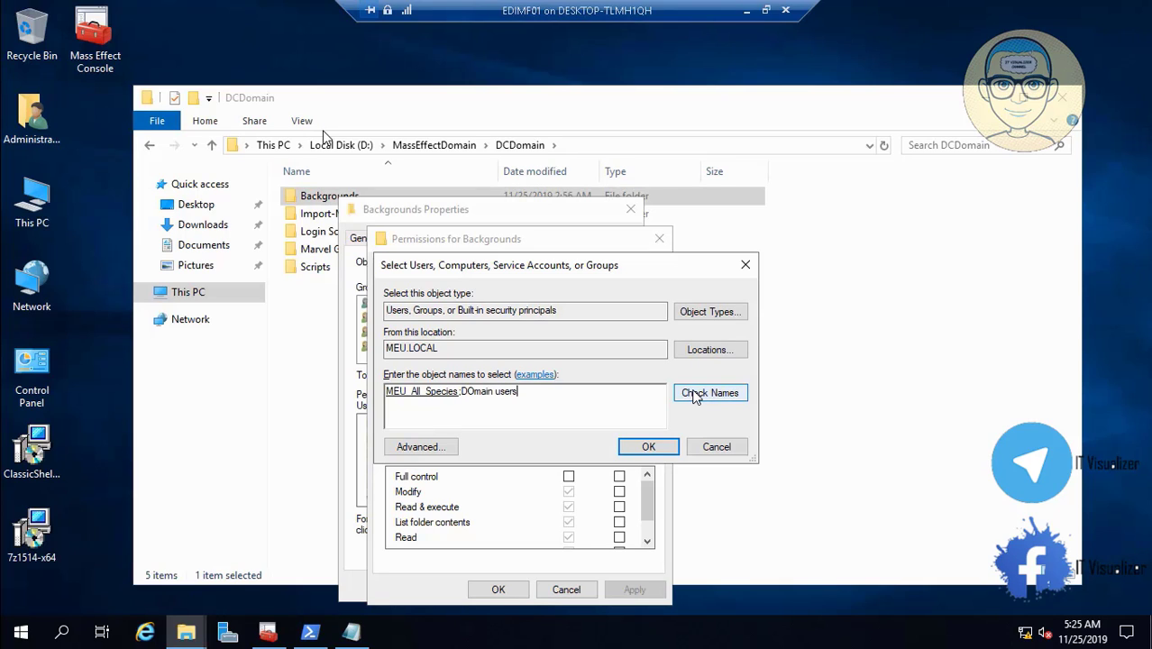
left_click(725, 393)
type("_IT")
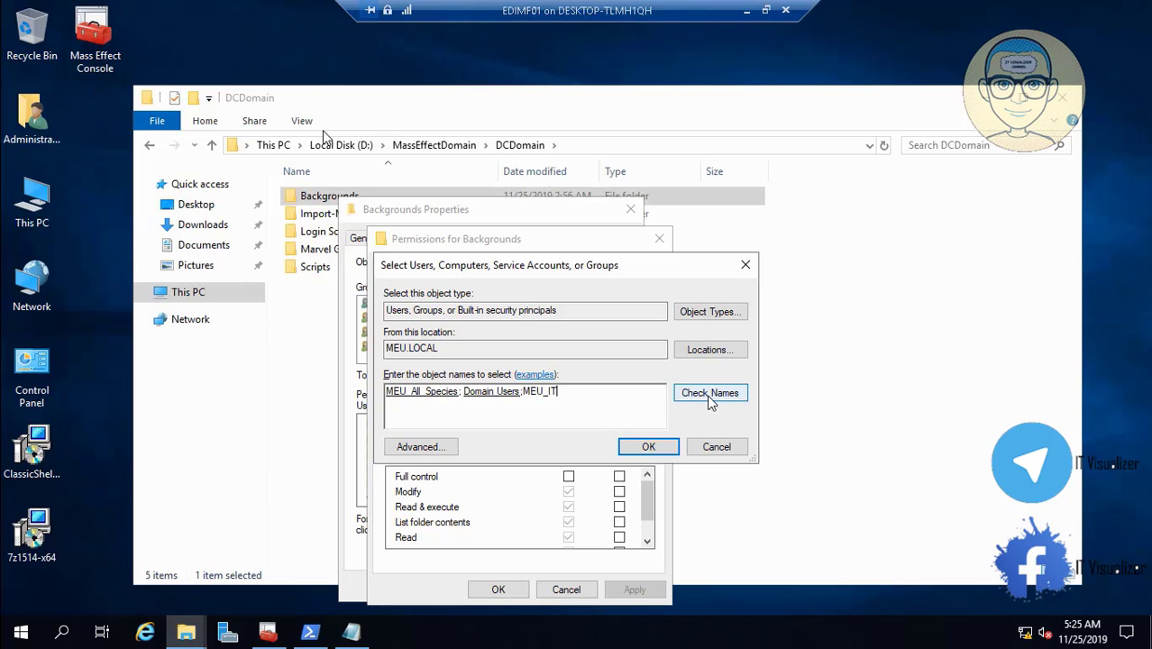
left_click(711, 398)
left_click(652, 446)
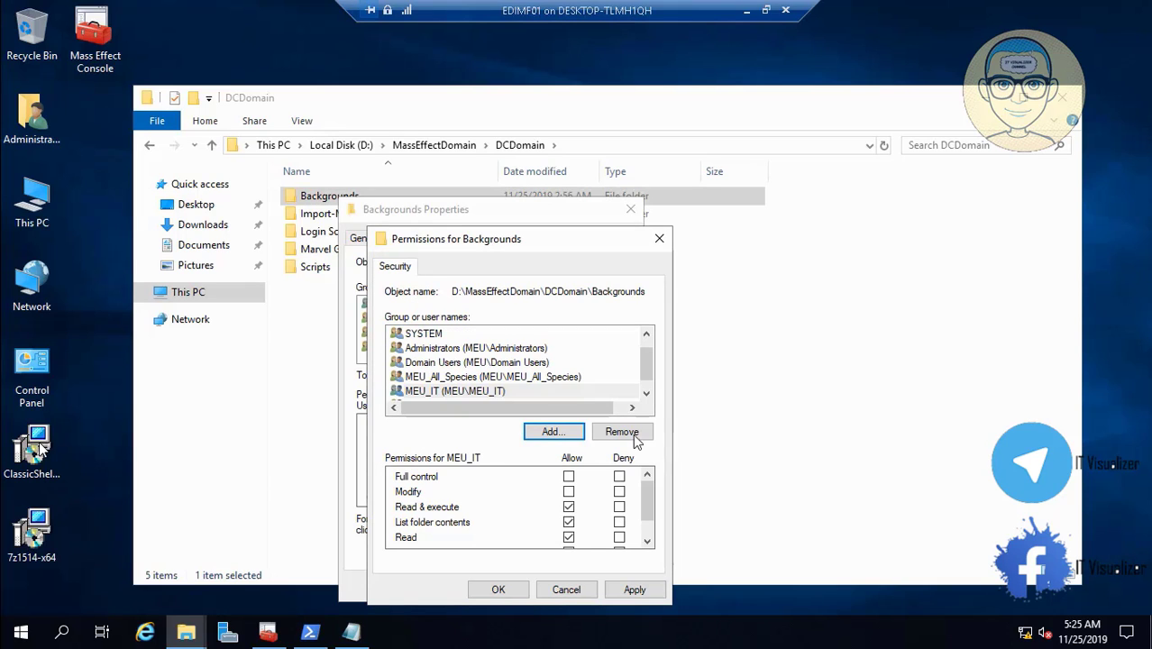
mouse_move(13, 622)
left_click(505, 392)
left_click(41, 615)
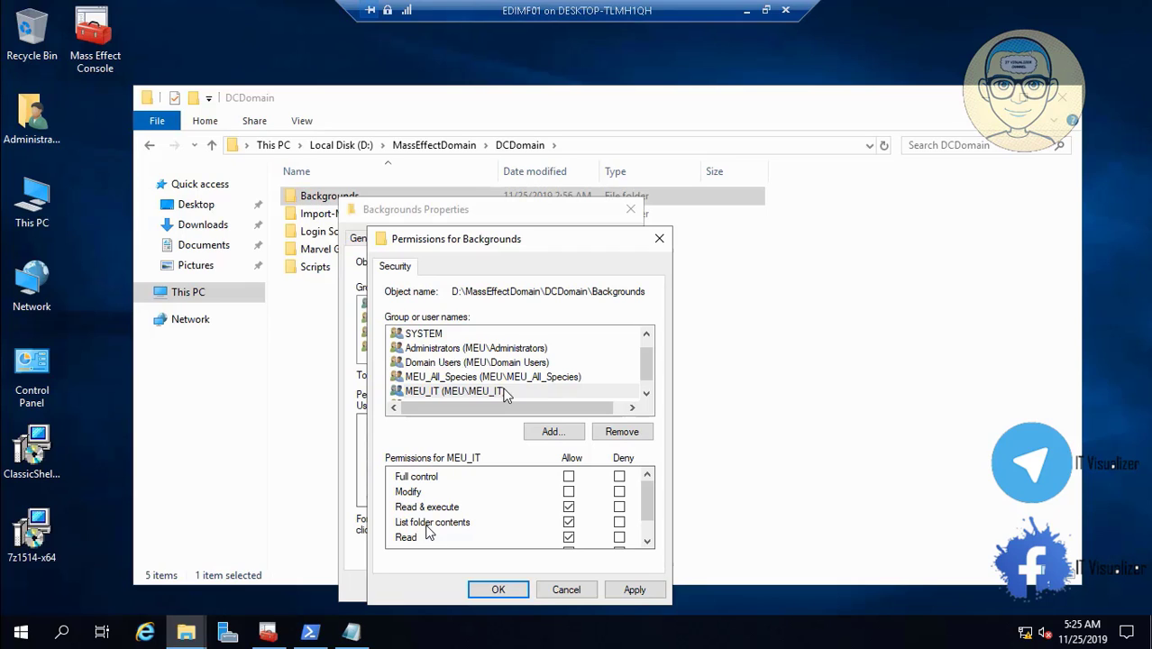
- Play the tutorial to the Login Scripts folder, then pause it and exit full screen
mouse_move(166, 626)
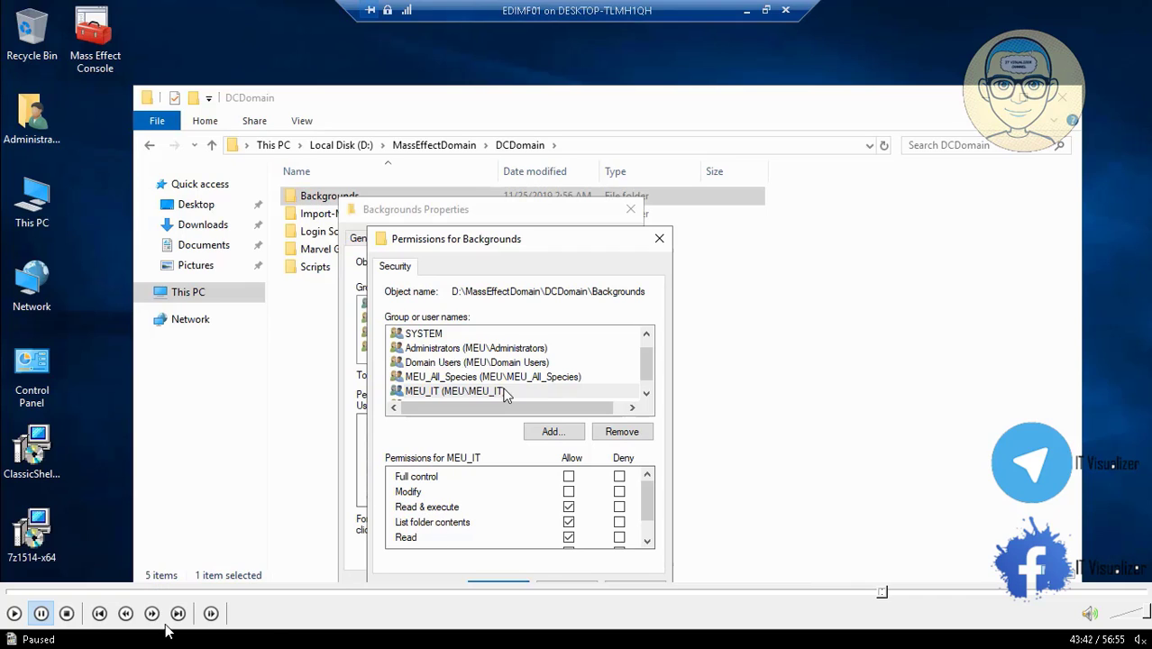
left_click(11, 614)
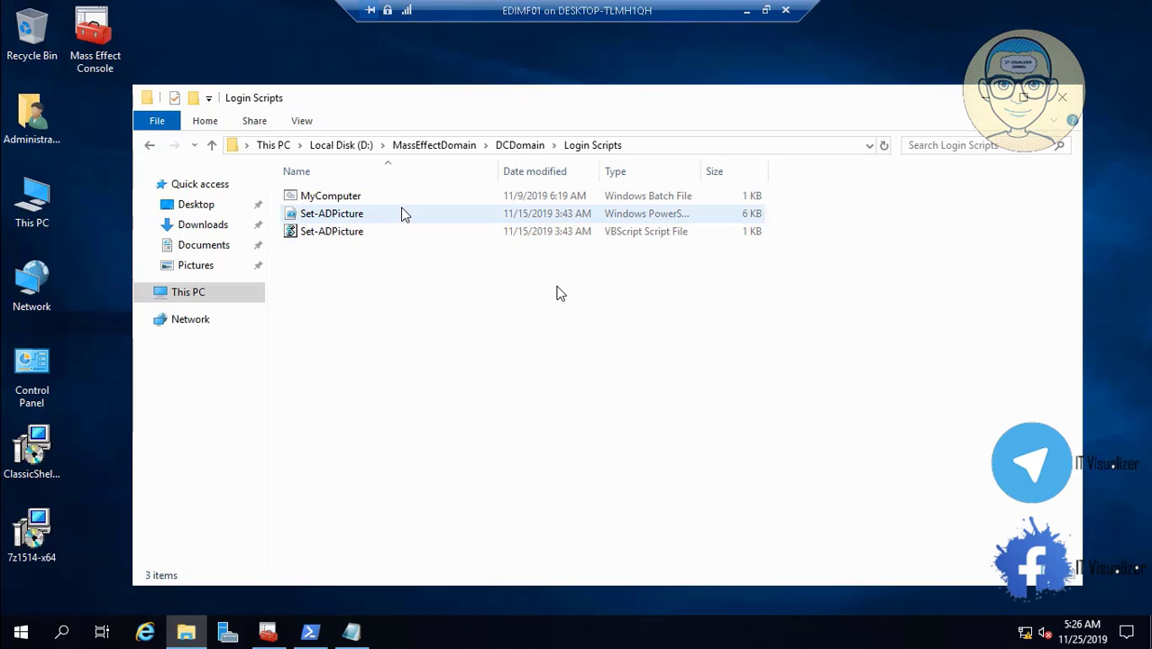
mouse_move(122, 625)
left_click(43, 614)
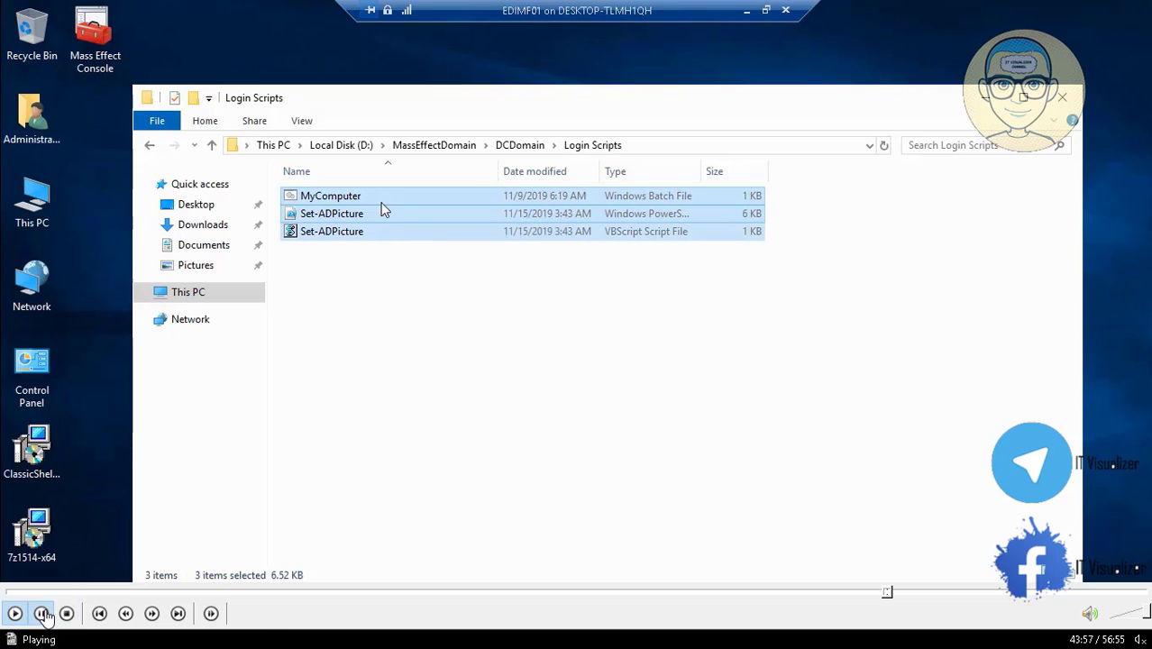
double_click(344, 375)
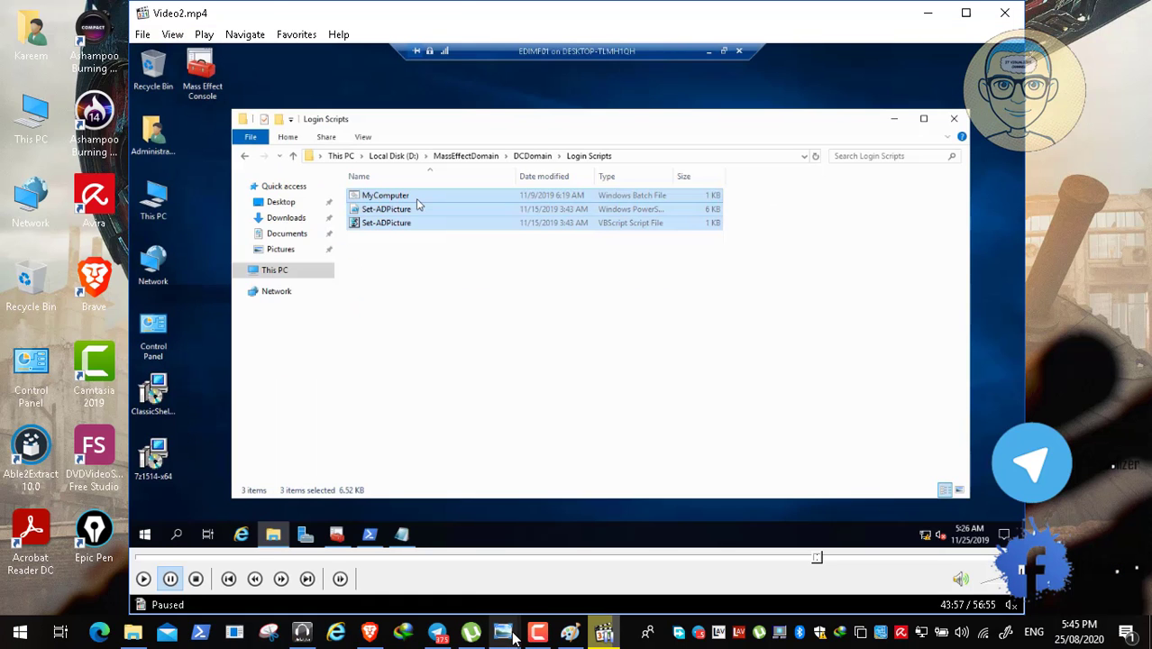
mouse_move(504, 635)
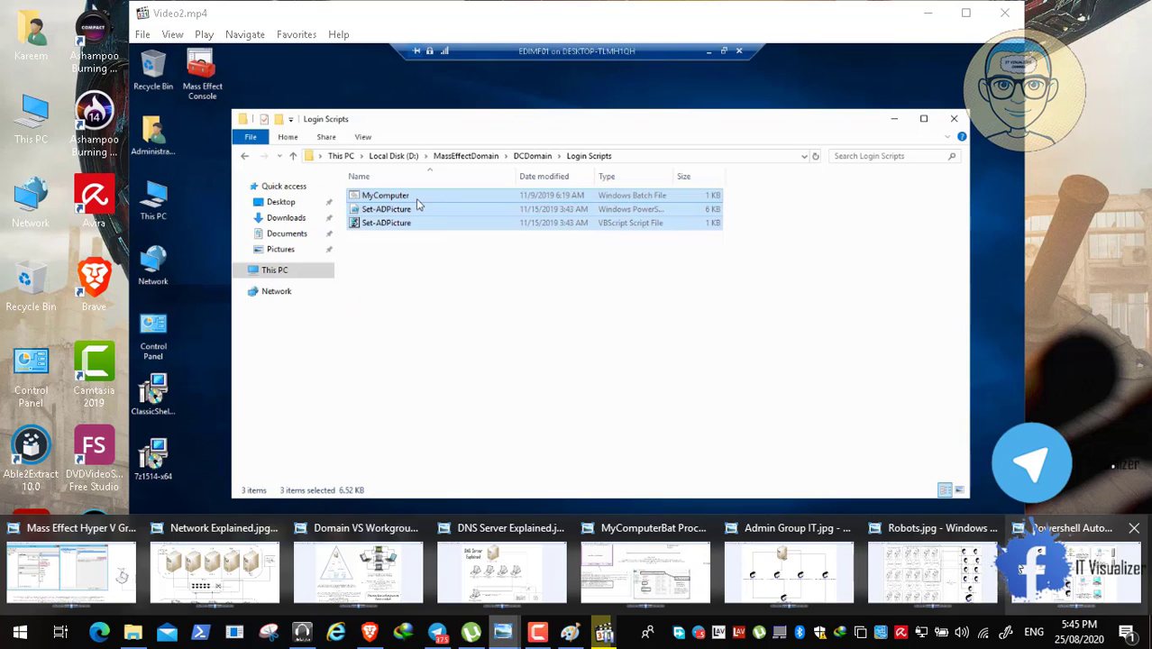
left_click(663, 591)
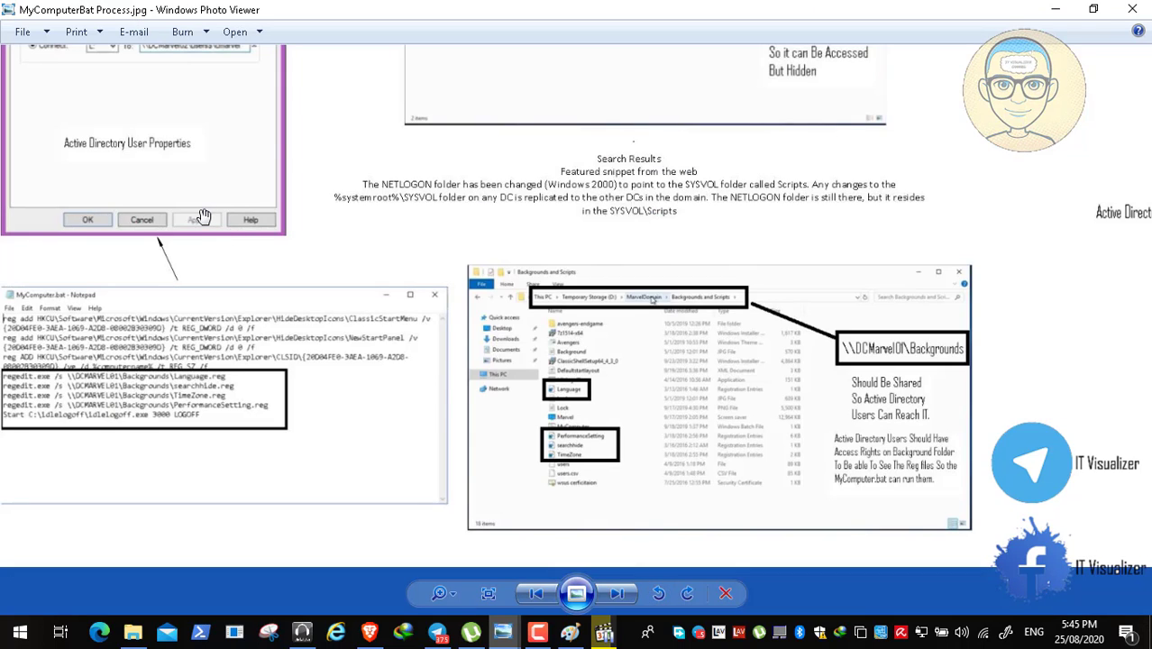
left_click_drag(203, 217, 208, 313)
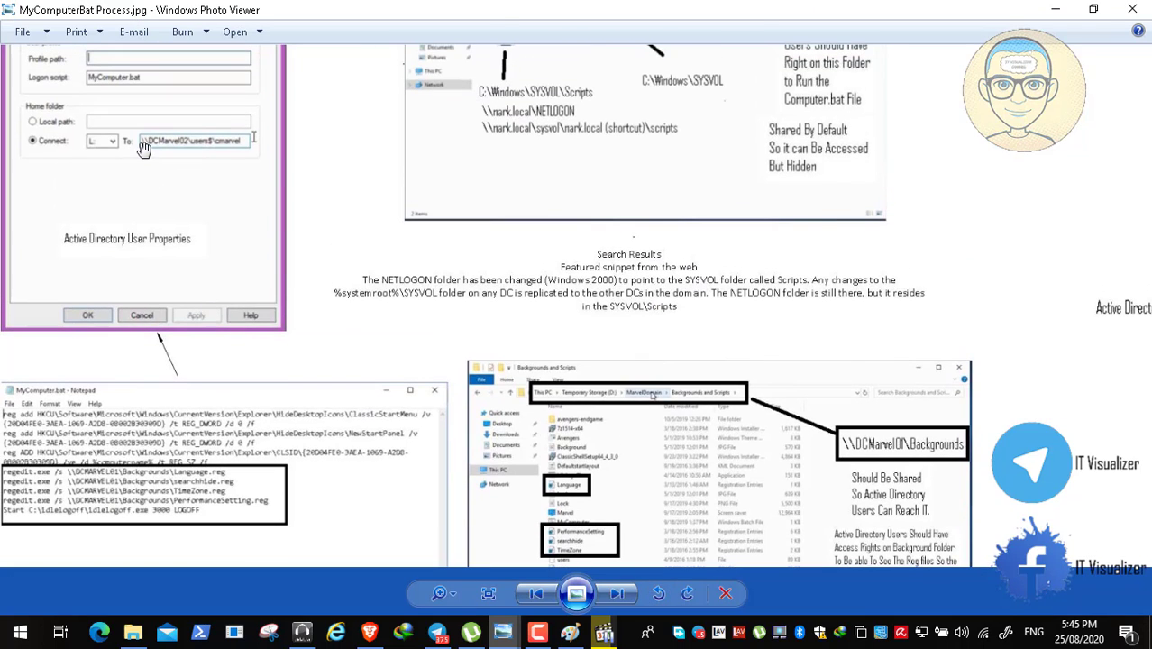
left_click_drag(145, 148, 143, 213)
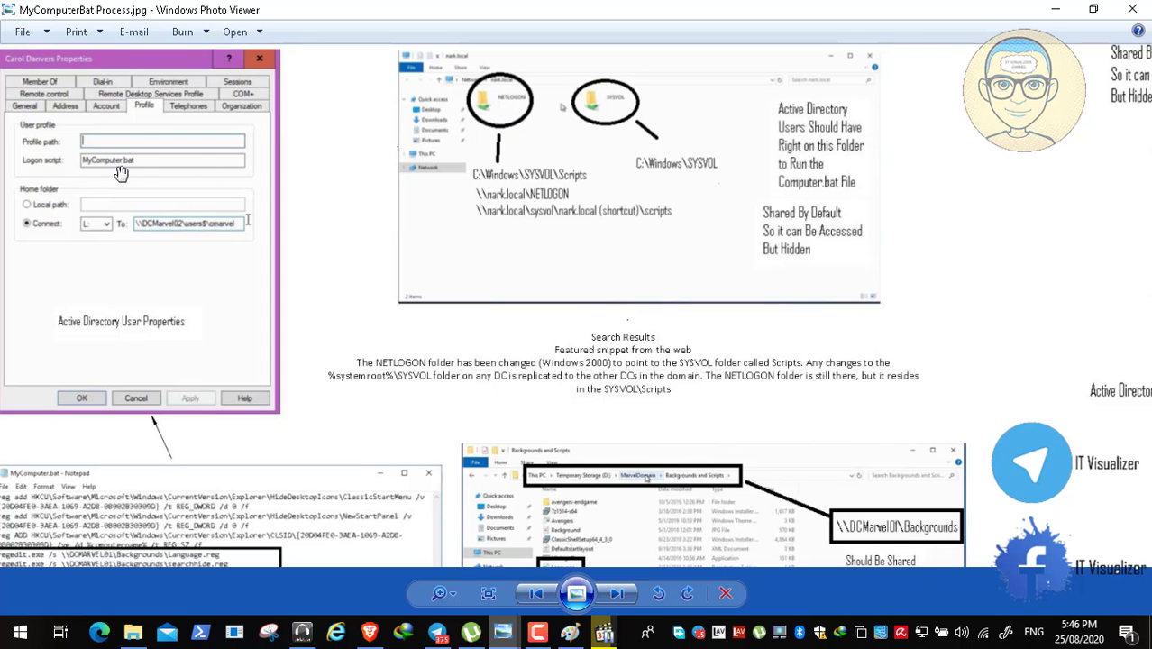
left_click(1071, 8)
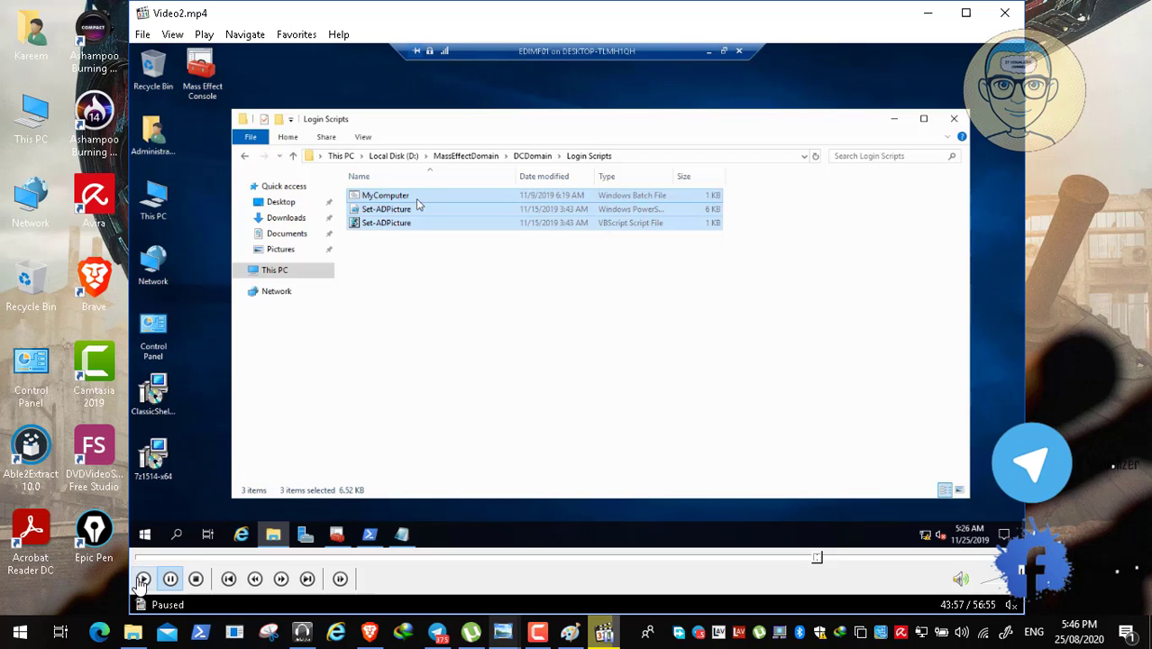
left_click(143, 579)
- Watch the NETLOGON part full screen, then run MyComputer.bat past the security warning
double_click(233, 431)
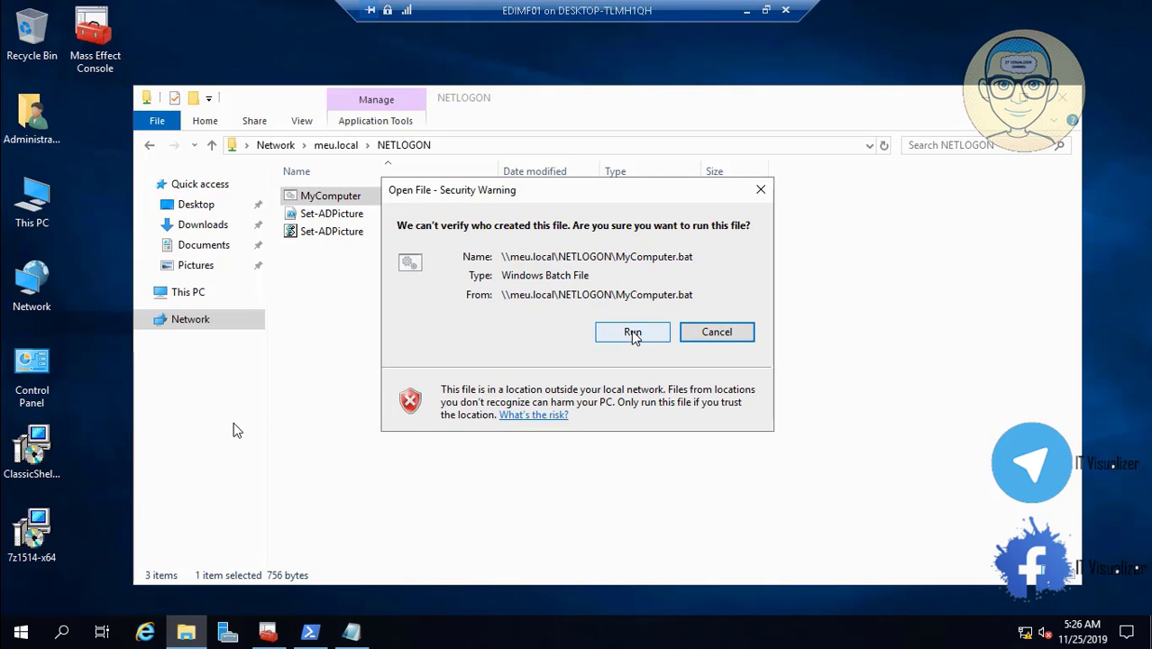
left_click(636, 337)
- Return to the server's Notepad and change line 4's server name to EDIMF01
left_click(748, 16)
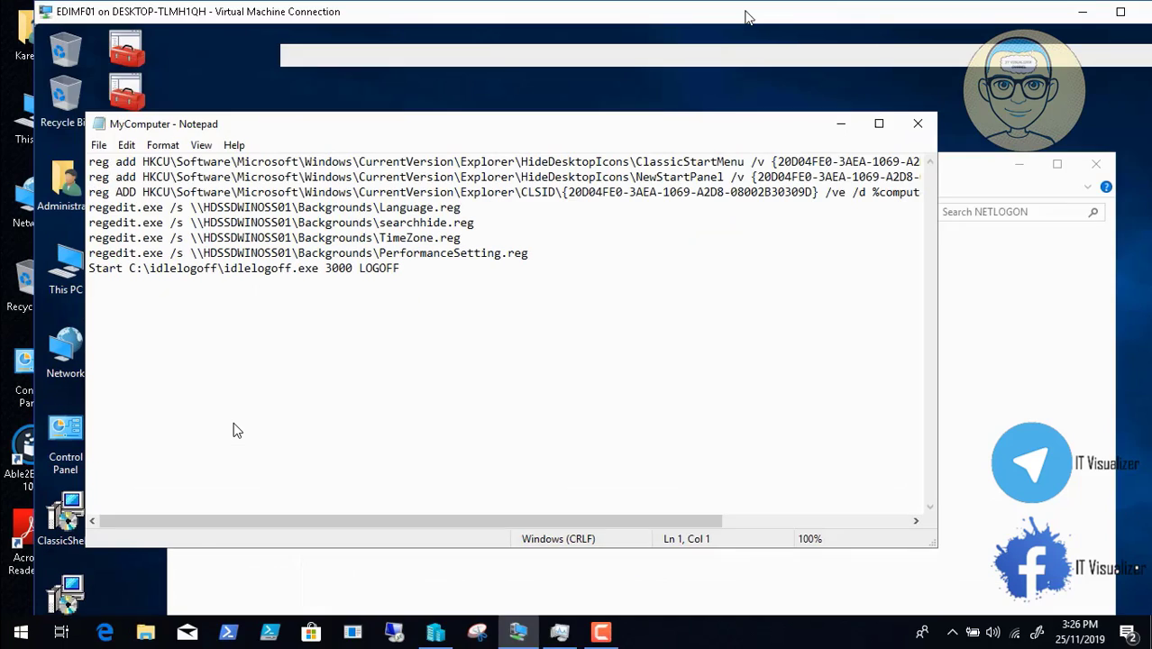
left_click(601, 638)
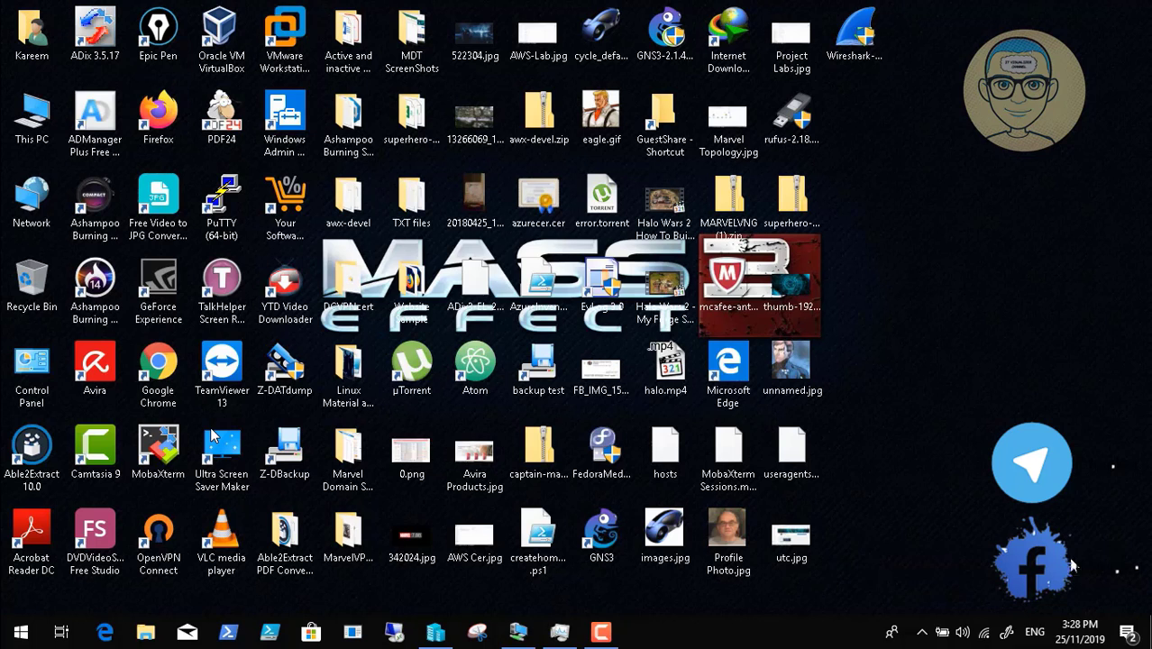
left_click(511, 638)
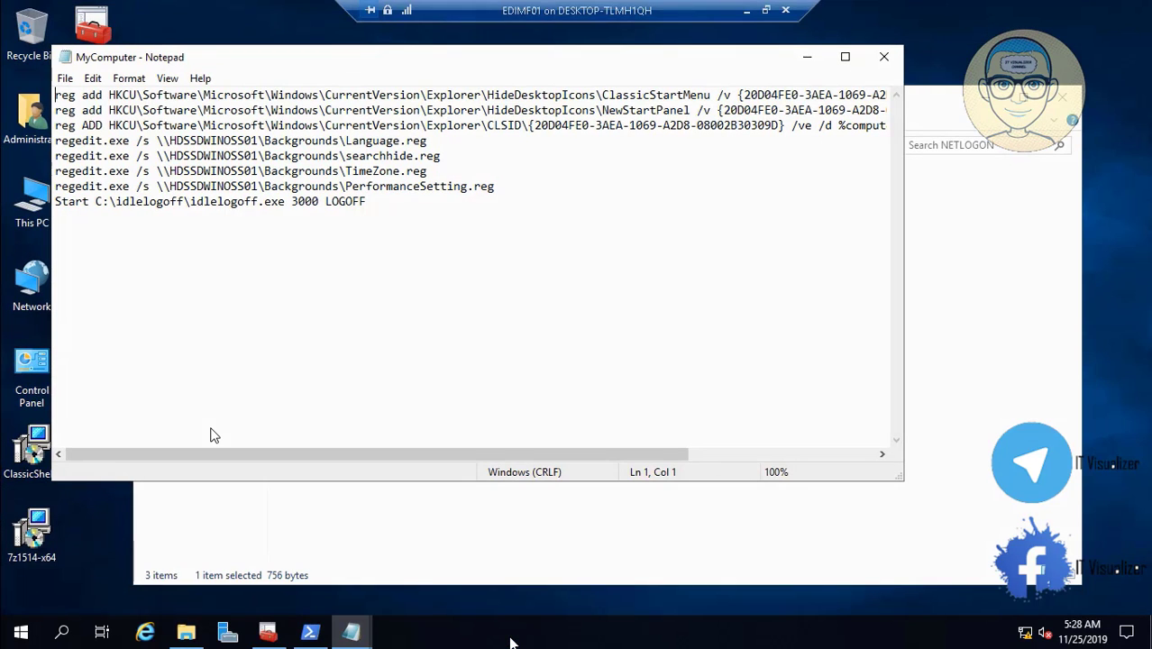
left_click(258, 142)
key("BackSpace")
key("BackSpace")
key("BackSpace")
key("BackSpace")
key("BackSpace")
key("BackSpace")
key("BackSpace")
key("BackSpace")
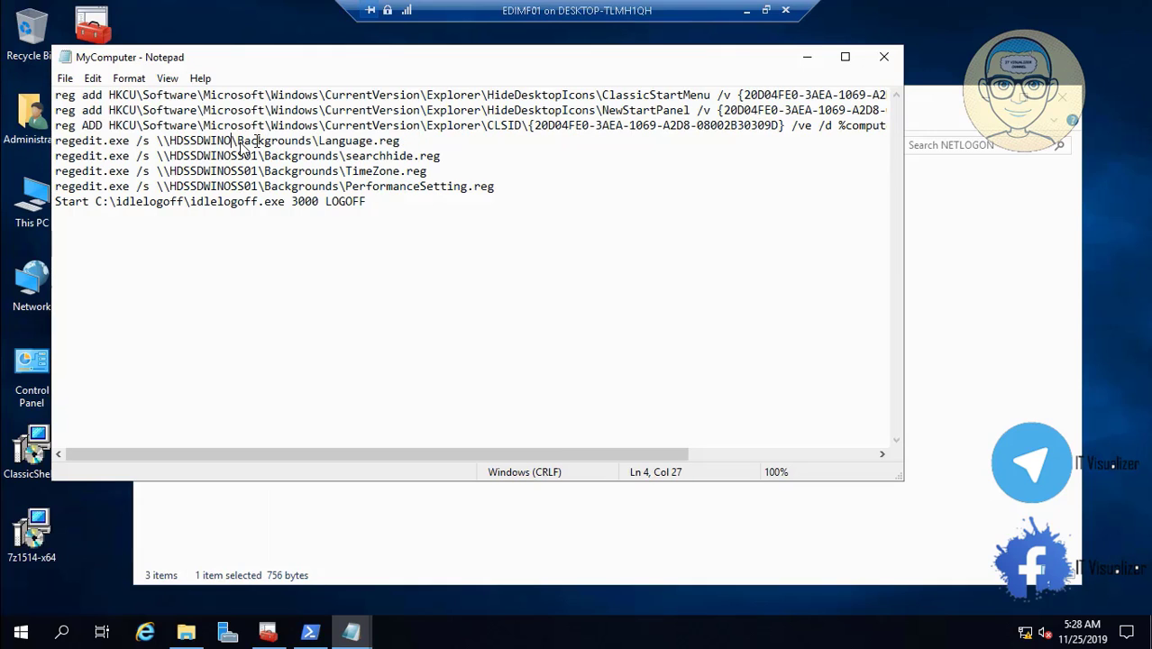
key("BackSpace")
key("BackSpace")
key("BackSpace")
key("BackSpace")
key("BackSpace")
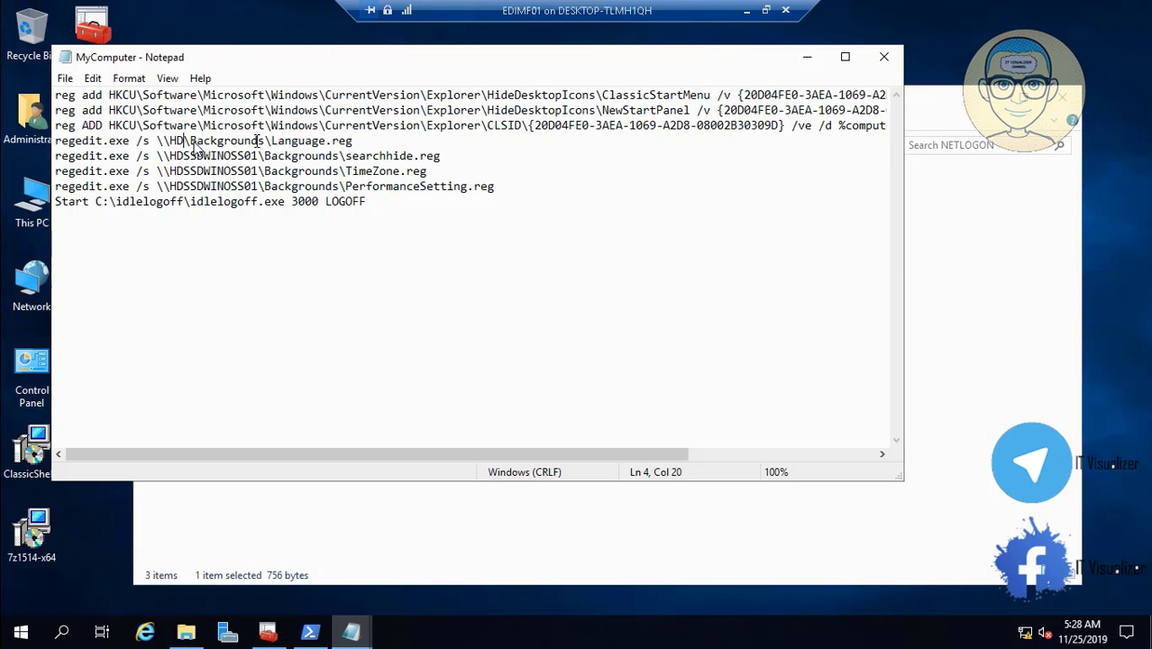
type("ED")
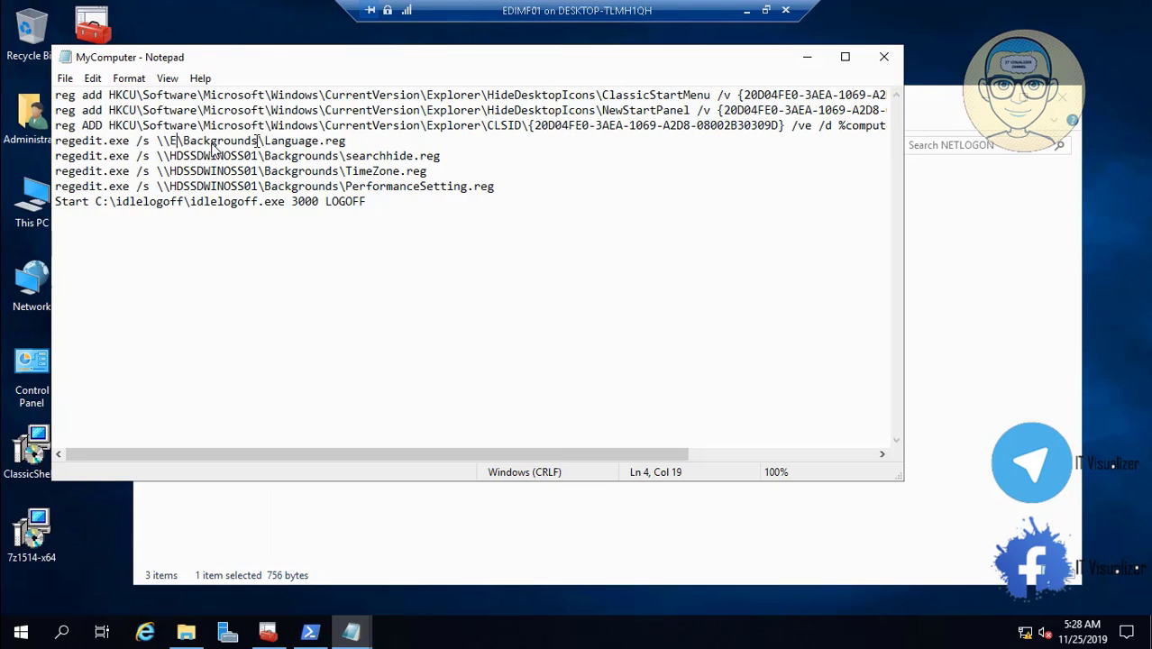
type("I")
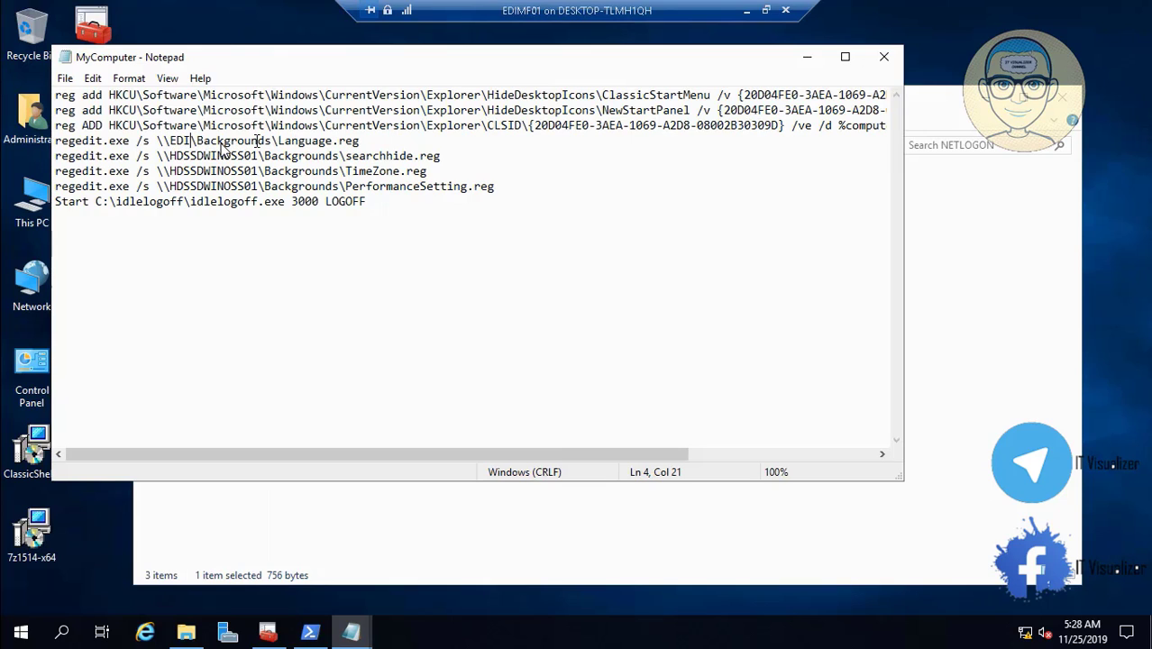
type("MF0")
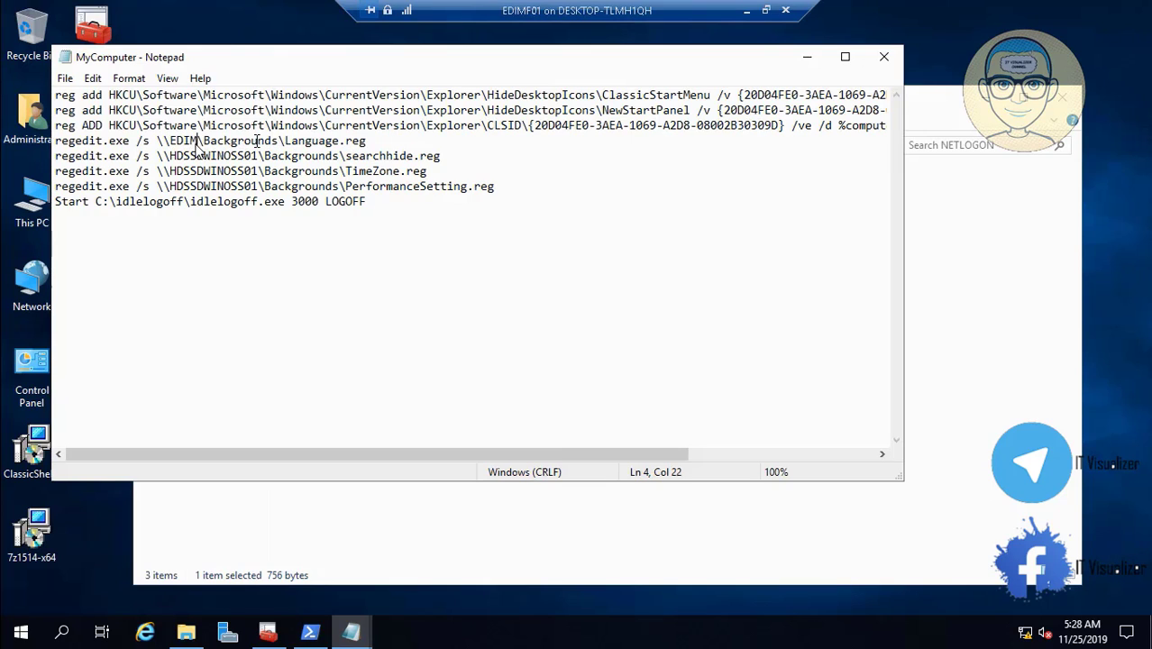
type("!")
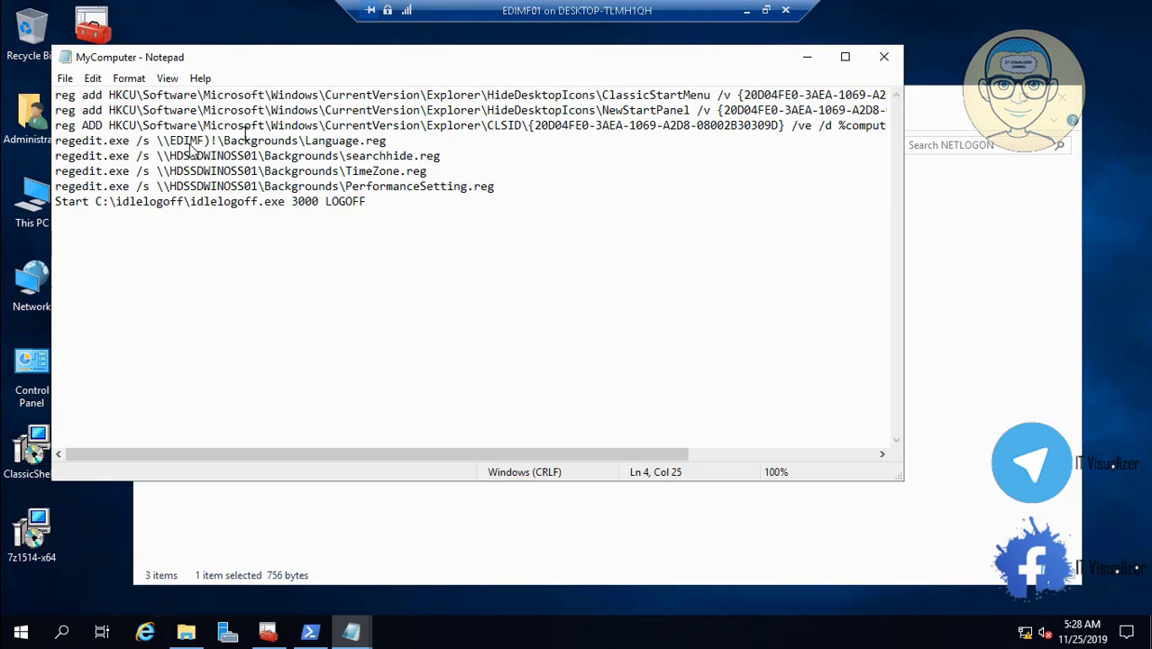
key("BackSpace")
key("BackSpace")
type("01")
- Copy EDIMF01 and paste it over the old server name on lines 5, 6 and 7
left_click_drag(217, 140, 176, 141)
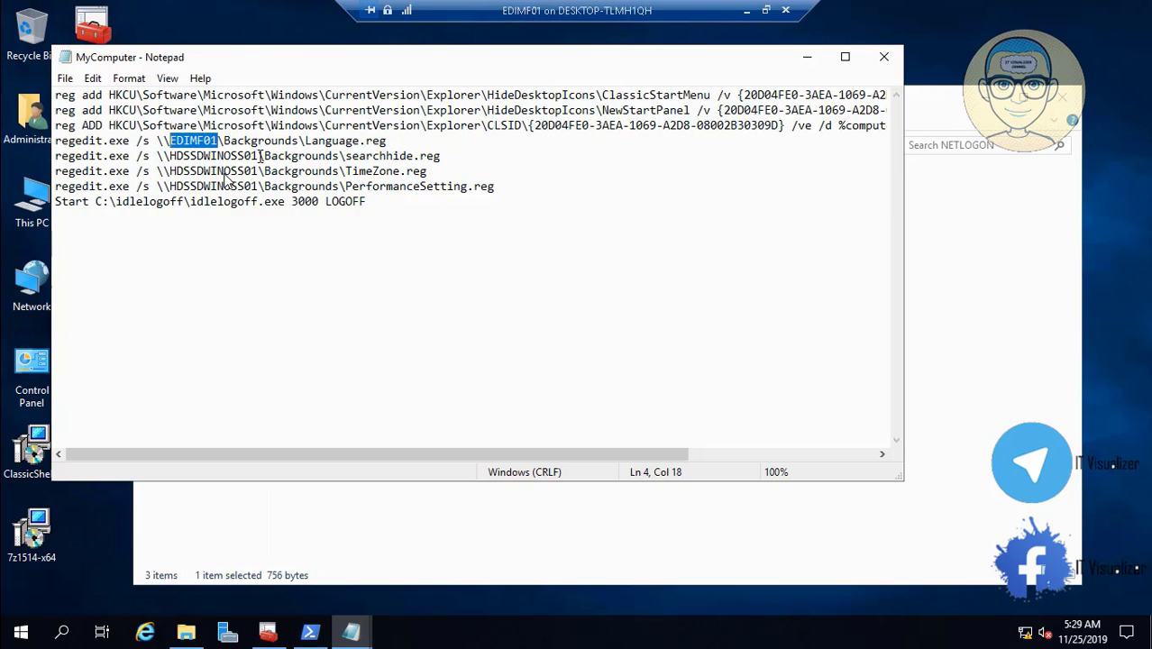
left_click(261, 156)
key("BackSpace")
key("BackSpace")
key("BackSpace")
key("BackSpace")
key("BackSpace")
key("BackSpace")
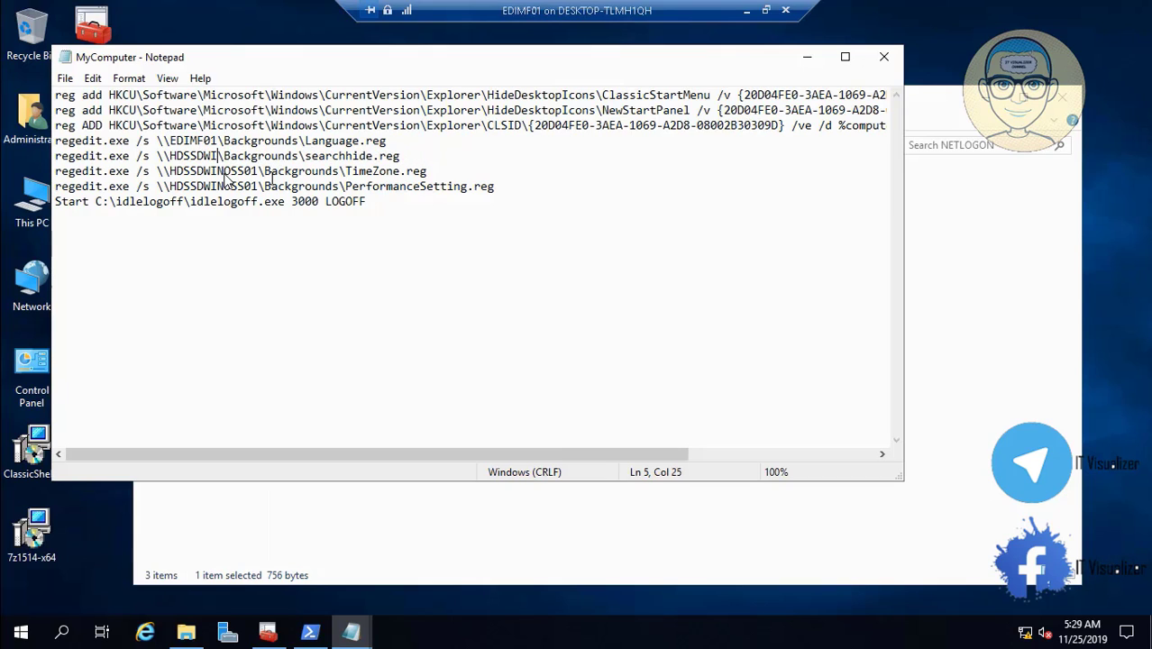
key("BackSpace")
key("BackSpace")
key("BackSpace")
key("BackSpace")
key("BackSpace")
key("BackSpace")
key("BackSpace")
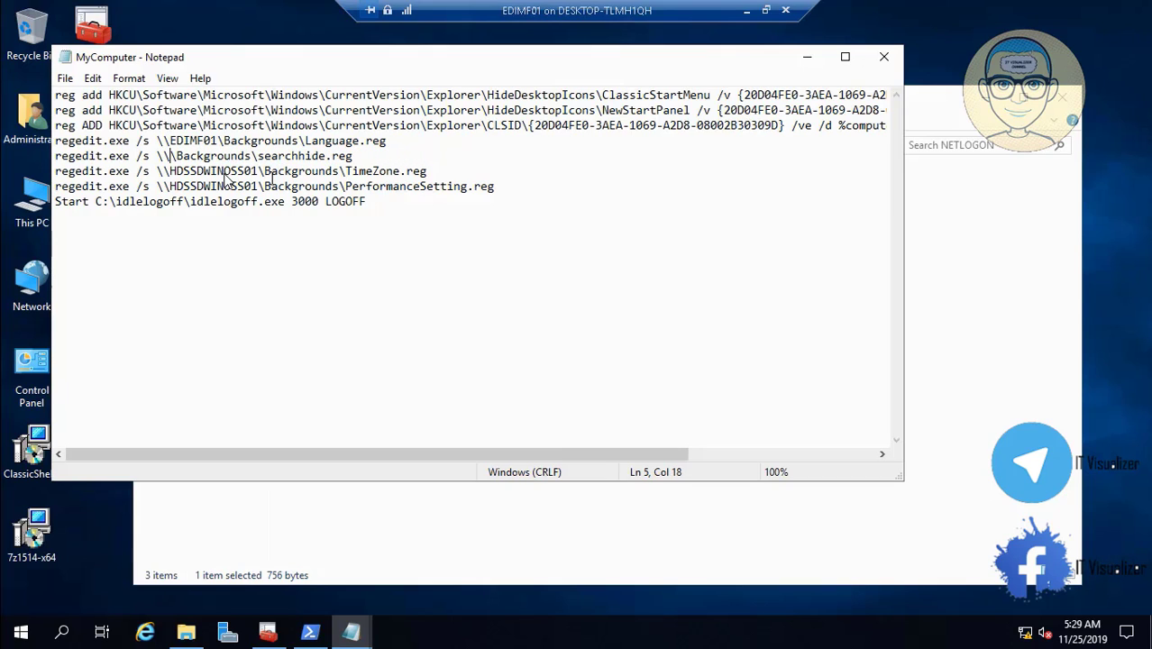
type("EDIMF01")
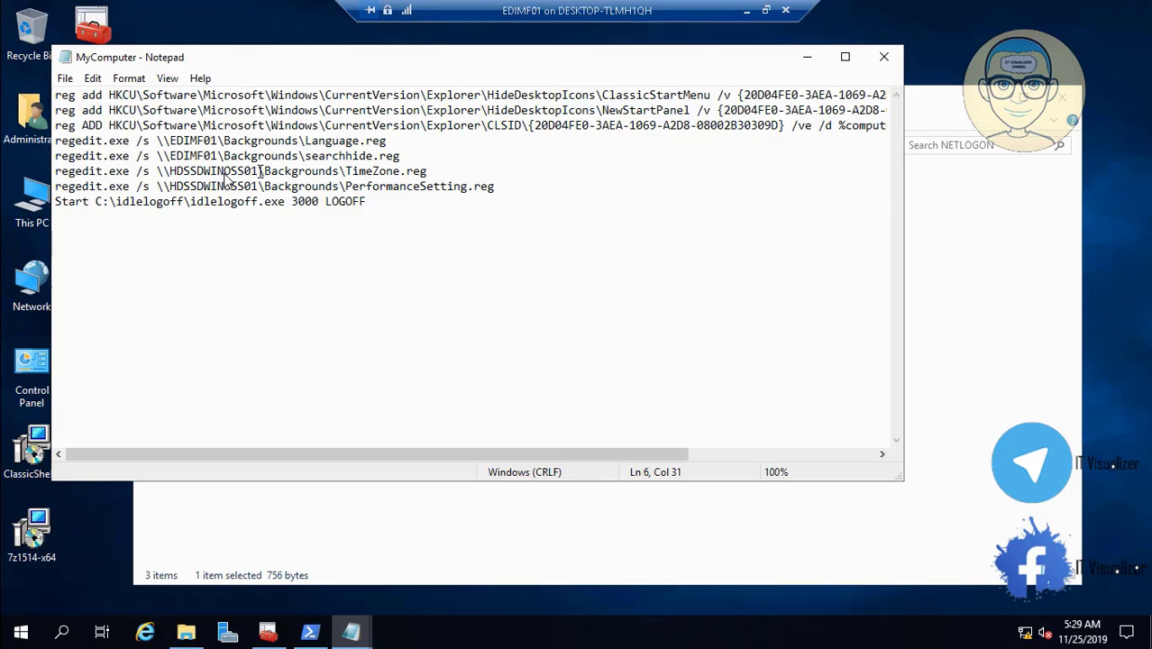
key("BackSpace")
key("BackSpace")
key("BackSpace")
key("BackSpace")
key("BackSpace")
key("BackSpace")
key("BackSpace")
key("BackSpace")
key("BackSpace")
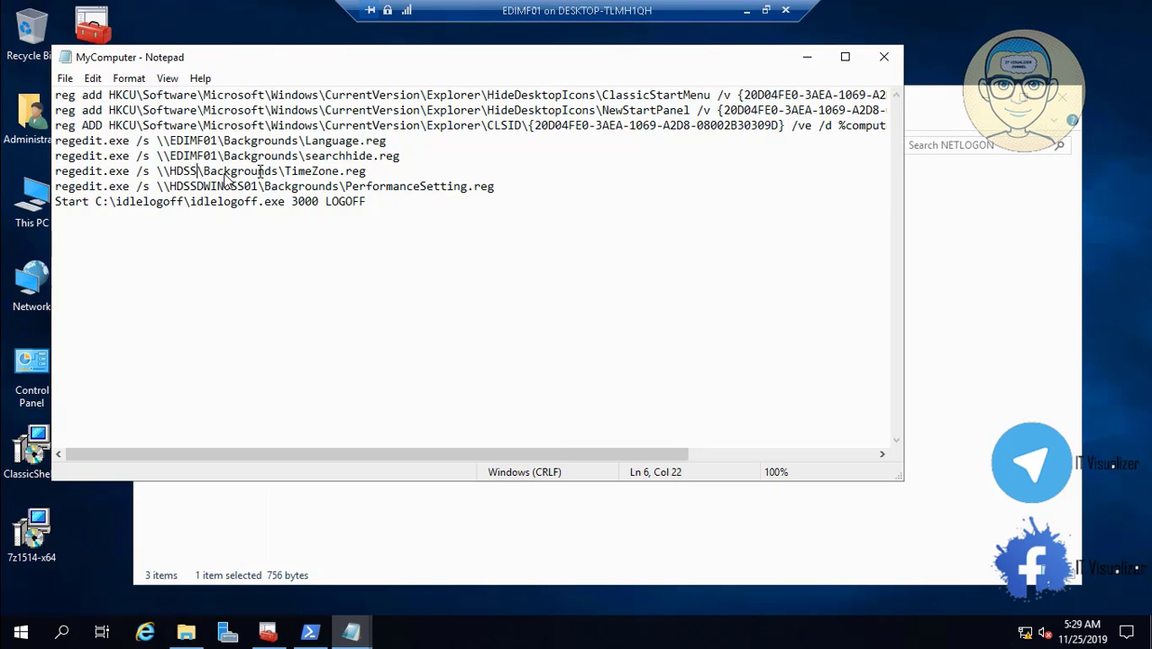
key("BackSpace")
key("BackSpace")
key("BackSpace")
key("BackSpace")
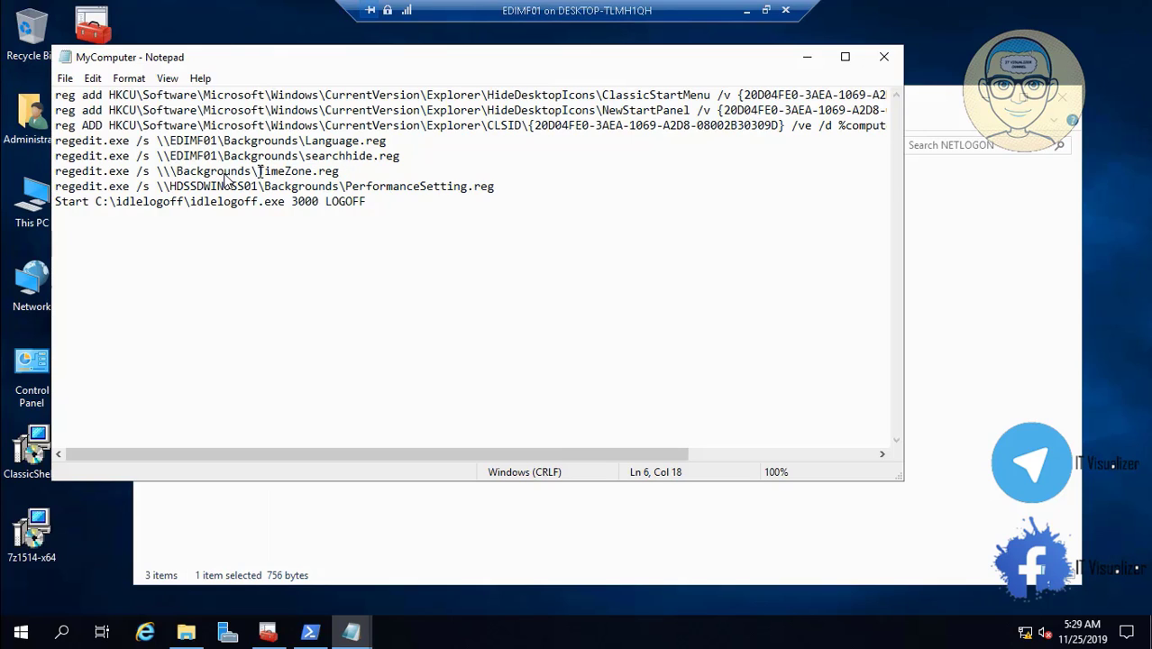
type("EDIMF01")
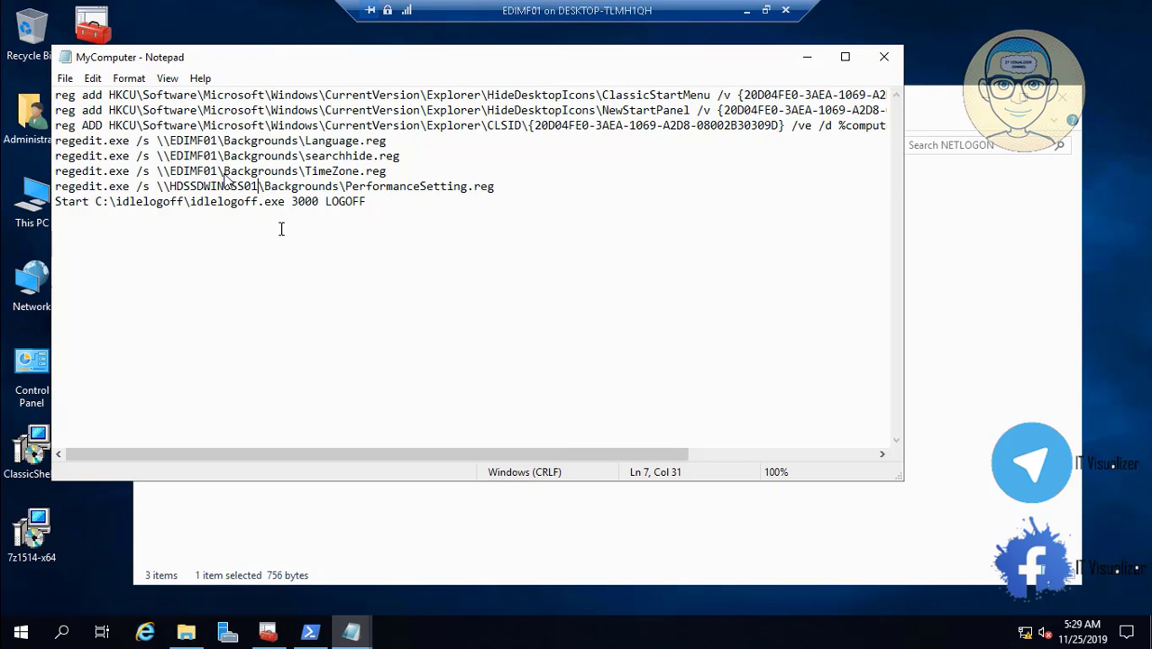
key("BackSpace")
key("BackSpace")
key("BackSpace")
key("BackSpace")
key("BackSpace")
key("BackSpace")
key("BackSpace")
key("BackSpace")
key("BackSpace")
key("BackSpace")
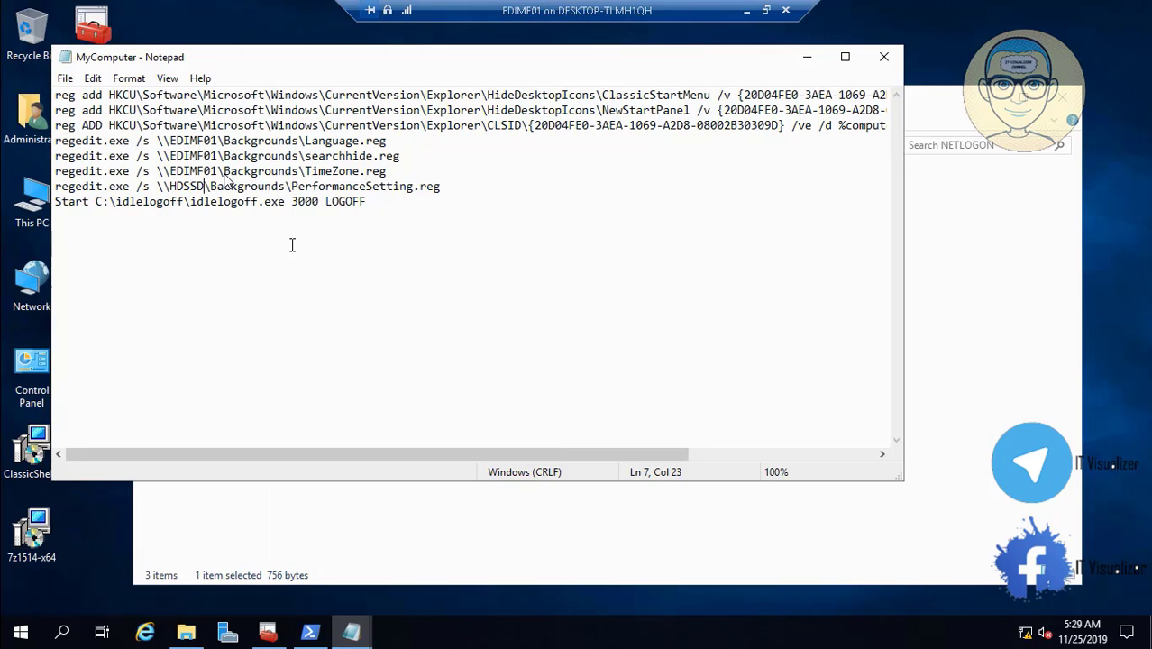
key("BackSpace")
key("BackSpace")
key("BackSpace")
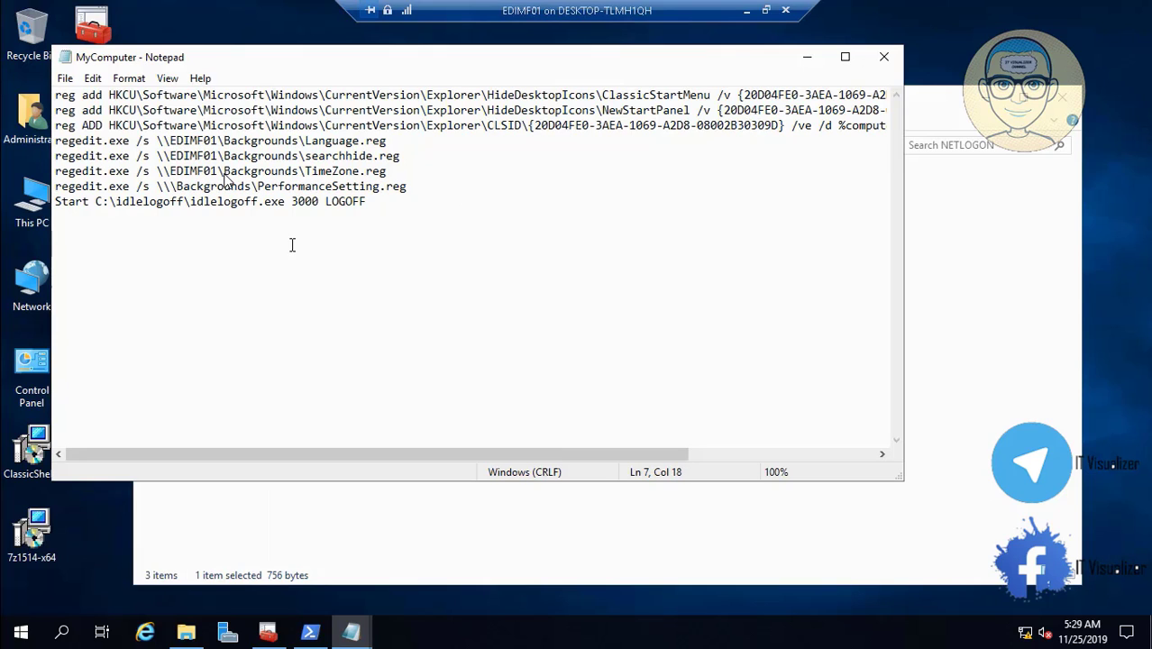
type("EDIMF01")
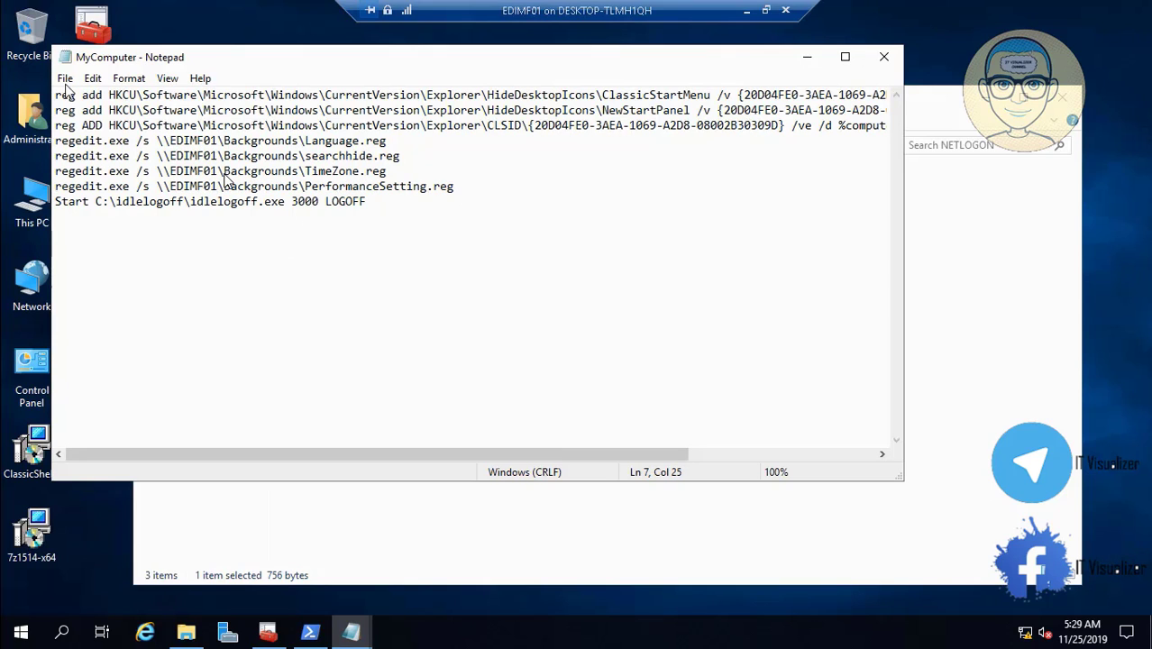
- Save MyComputer.bat and reselect EDIMF01 on line 4 for editing
left_click(65, 78)
left_click(94, 133)
mouse_move(211, 141)
left_mouse_down()
mouse_move(169, 141)
mouse_move(189, 141)
left_mouse_up()
left_click(217, 141)
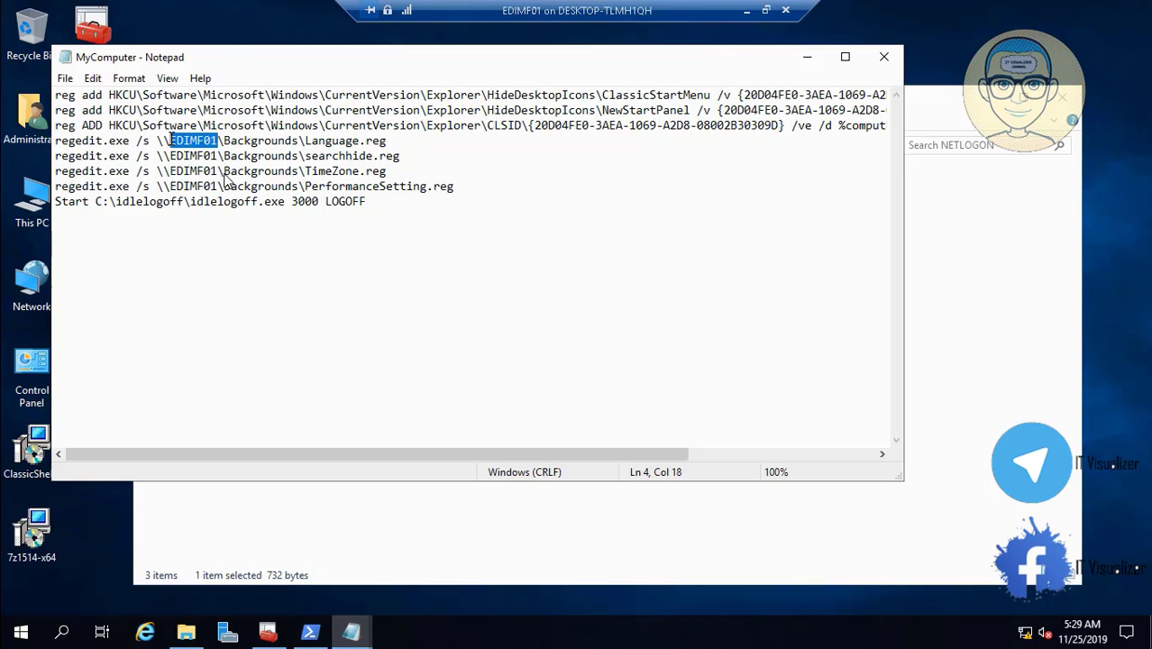
right_click(169, 139)
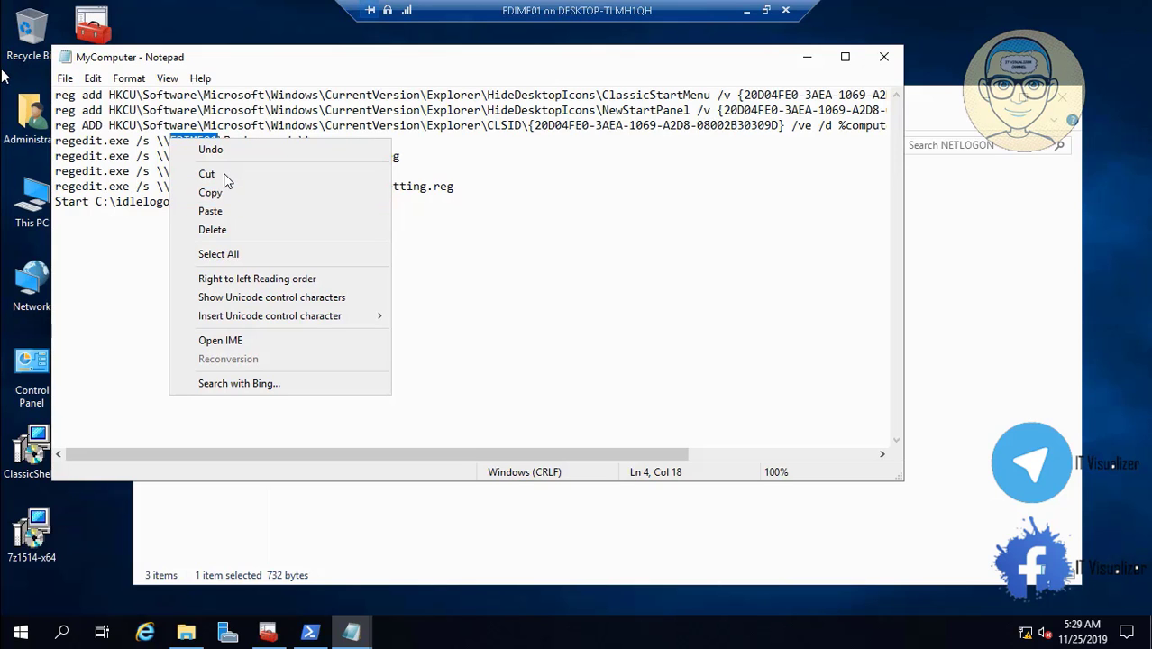
- Bring back the EDIMF01 VM window and put it in Full Screen Mode
left_click(745, 12)
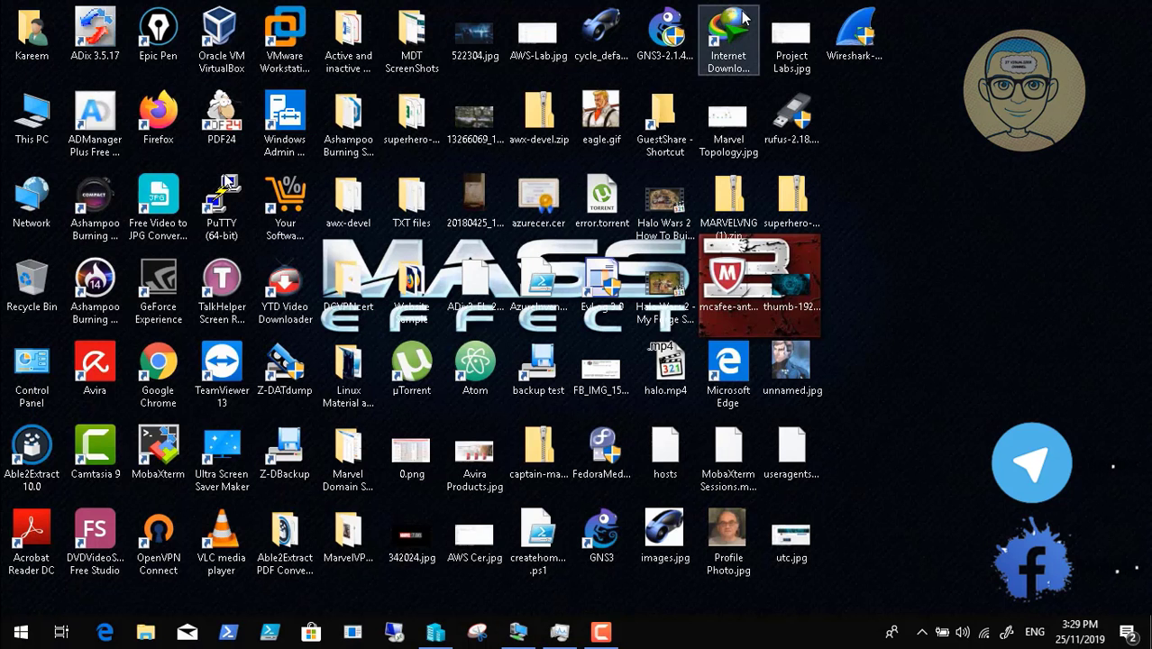
left_click(601, 634)
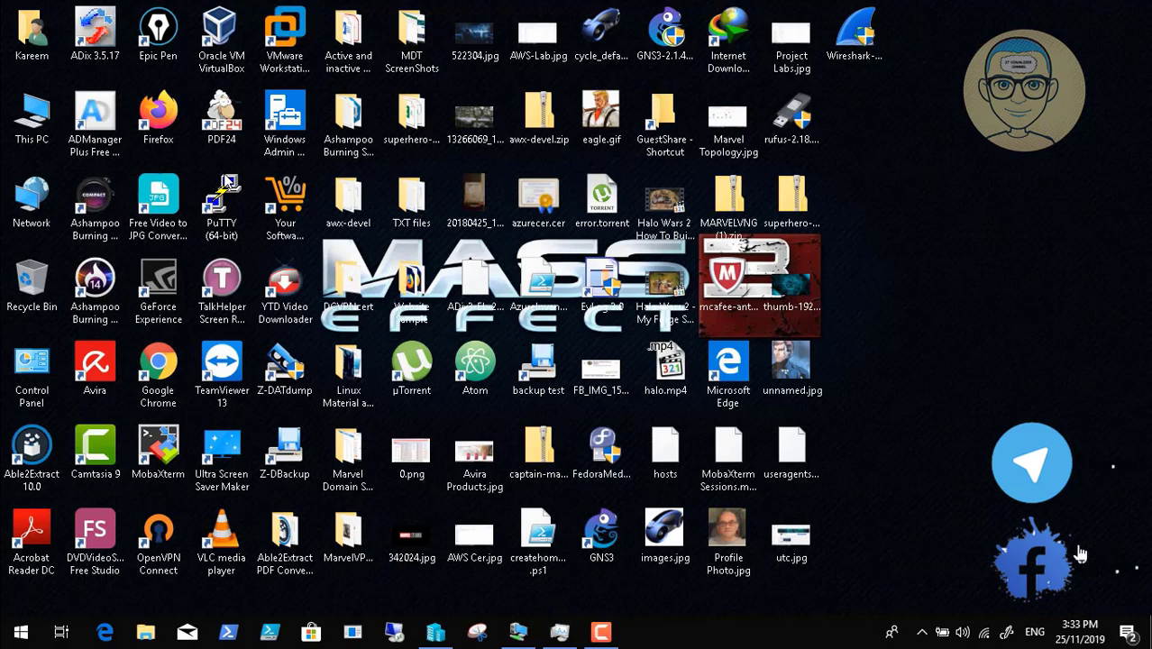
left_click(601, 634)
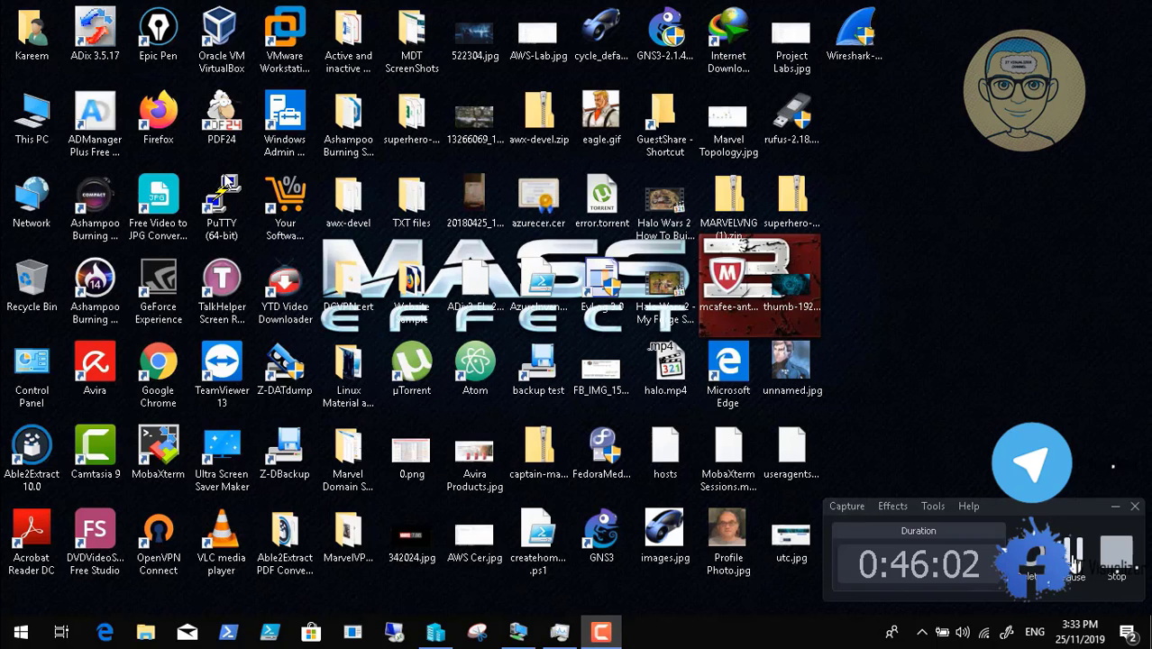
left_click(1073, 565)
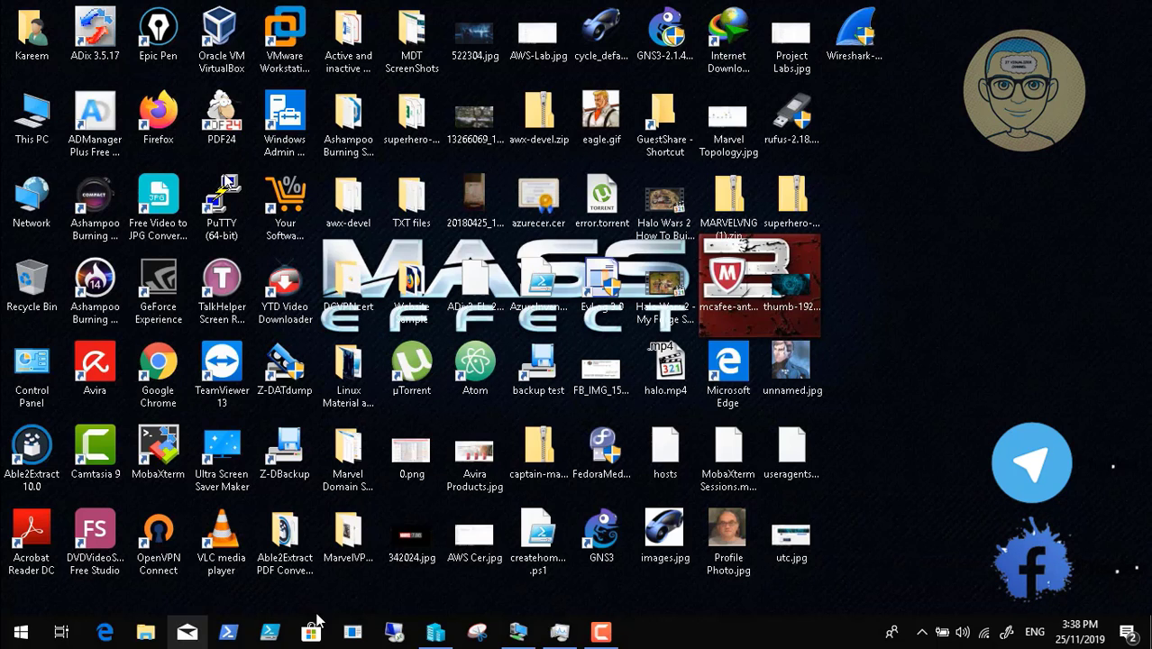
left_click(519, 634)
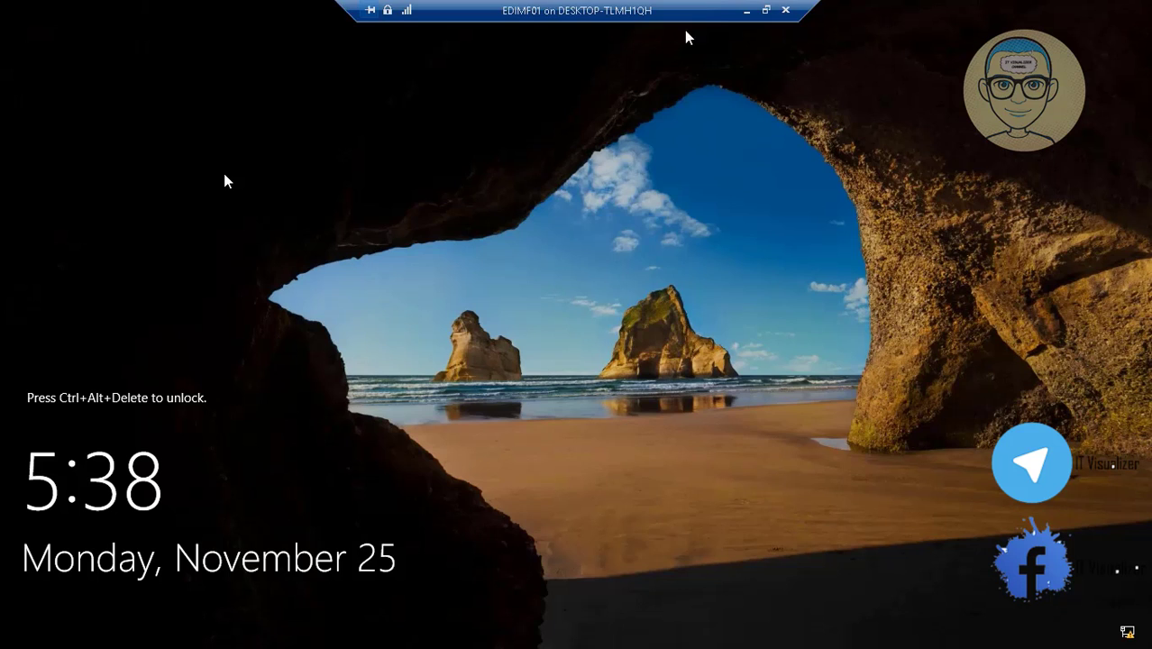
left_click(766, 9)
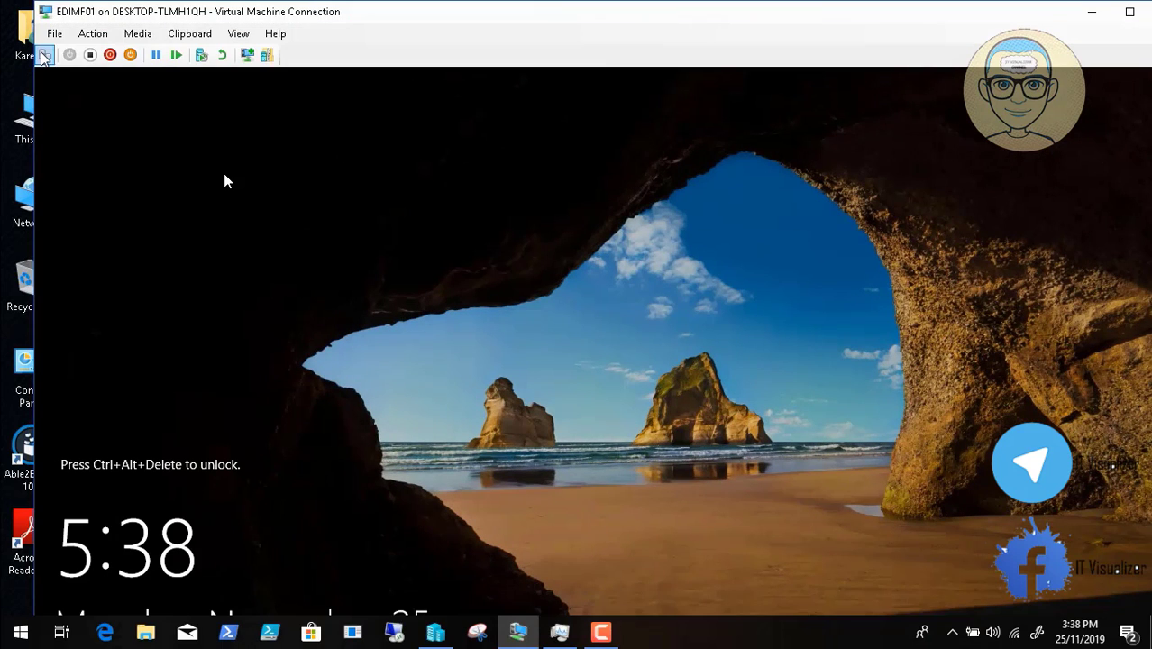
left_click(238, 33)
left_click(270, 49)
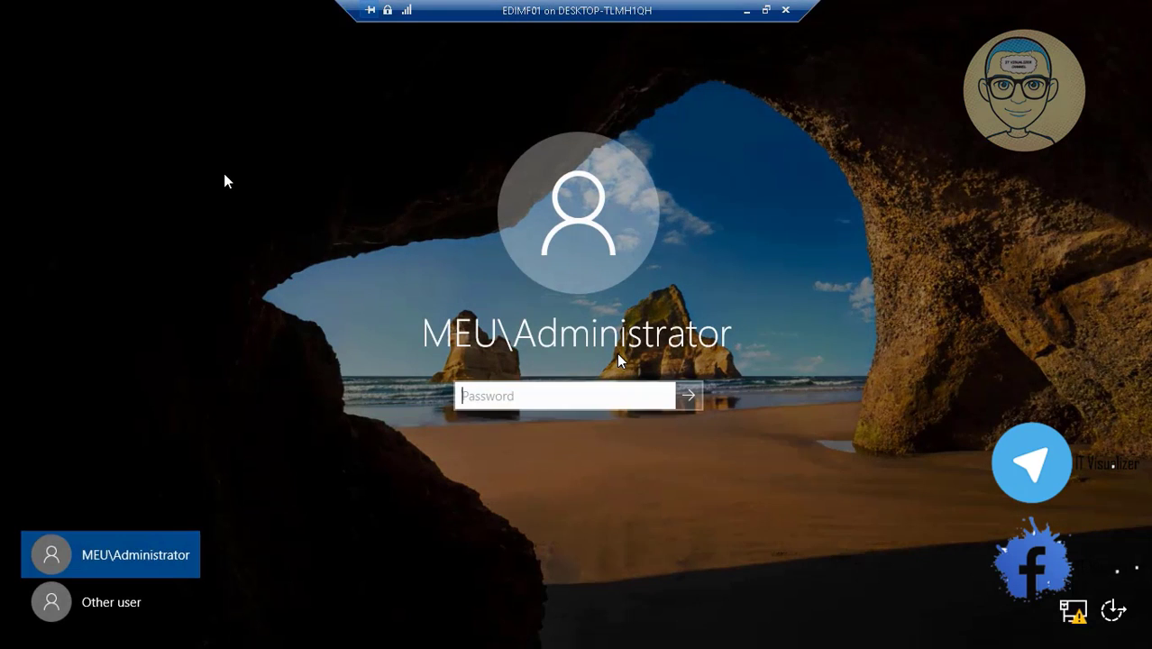
- Sign in as Other user, entering the domain user's name and password
left_click(137, 603)
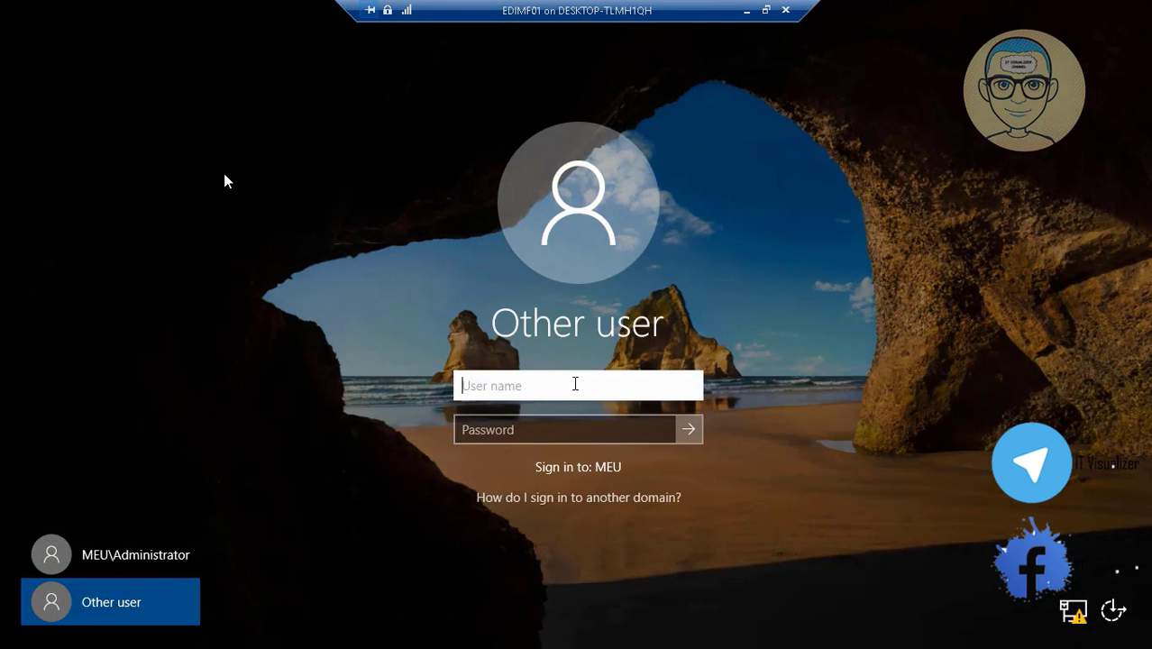
key("Tab")
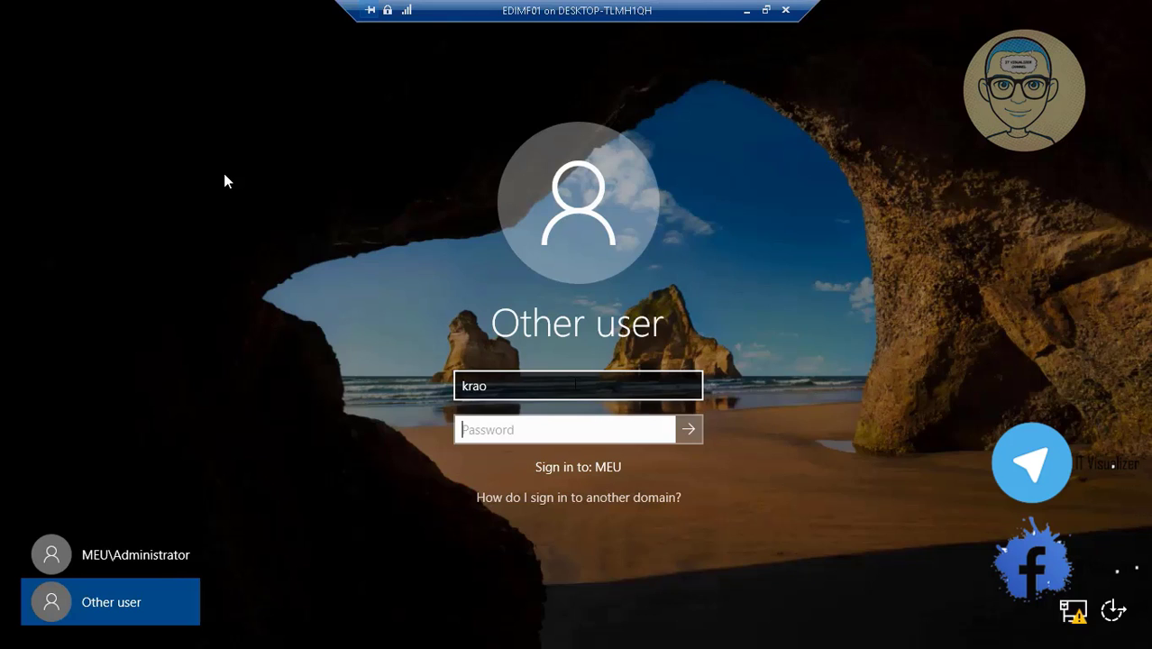
type("•")
key("Return")
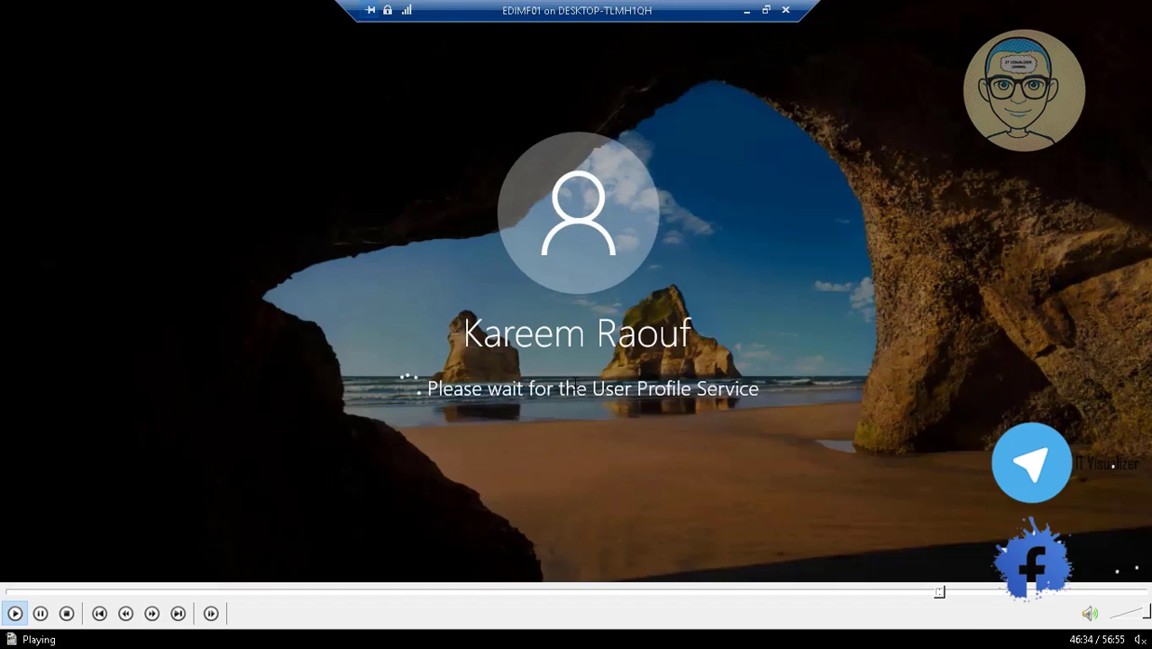
- Seek the tutorial video to the Backgrounds folder file-copy part
left_click(946, 592)
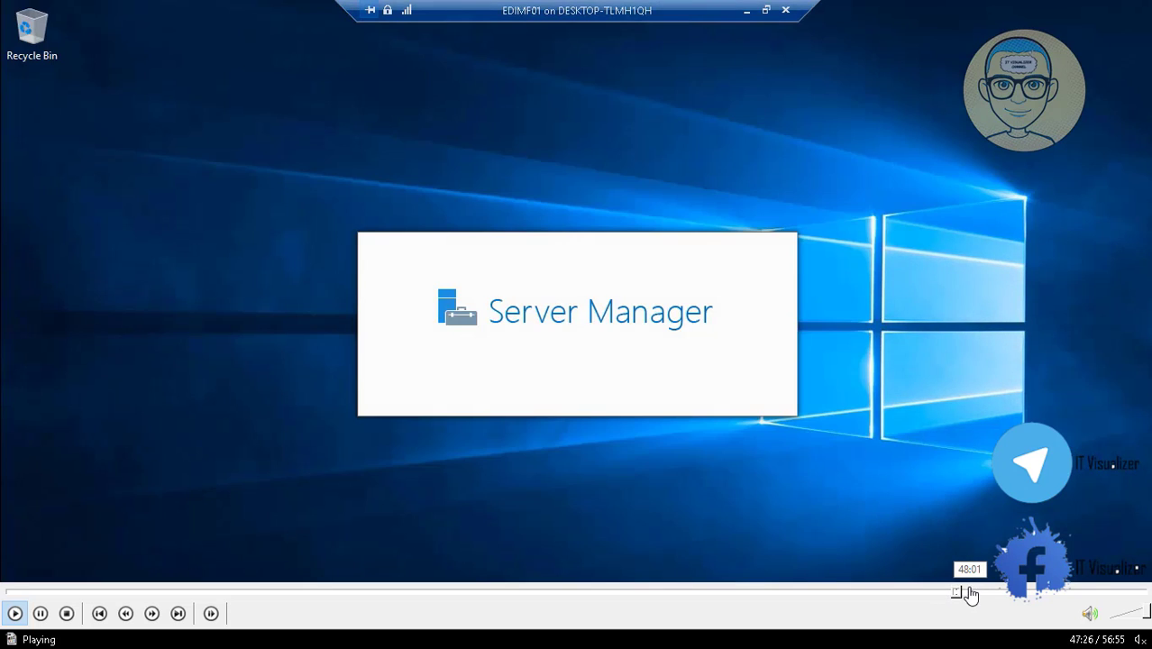
left_click(968, 592)
left_click(975, 592)
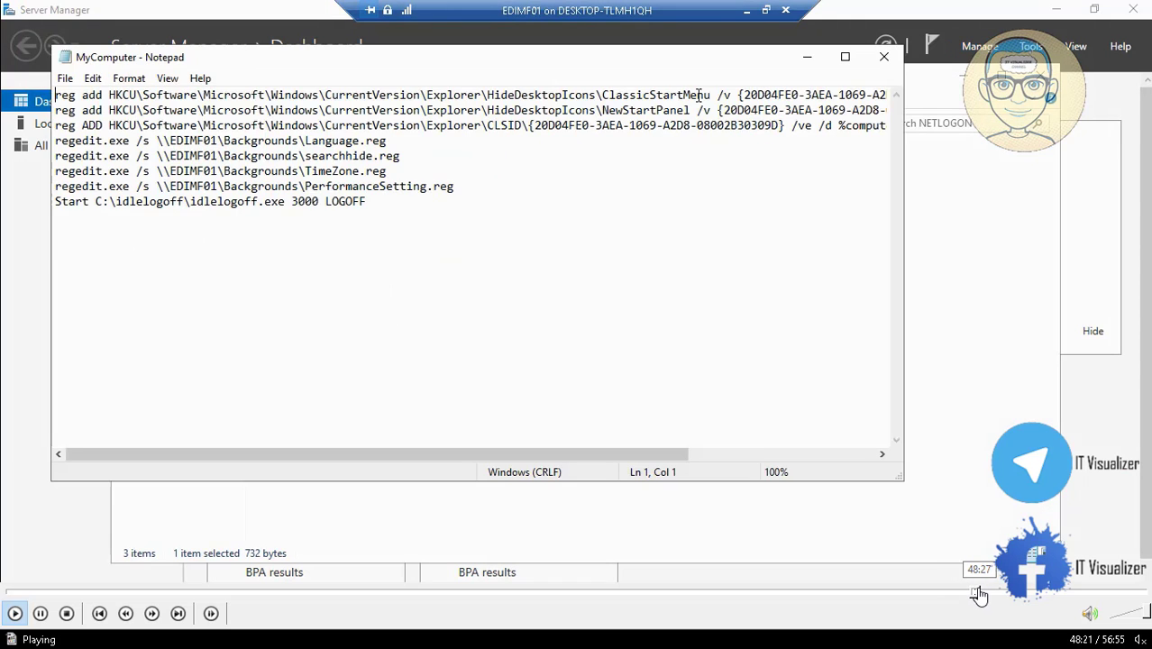
left_click(981, 593)
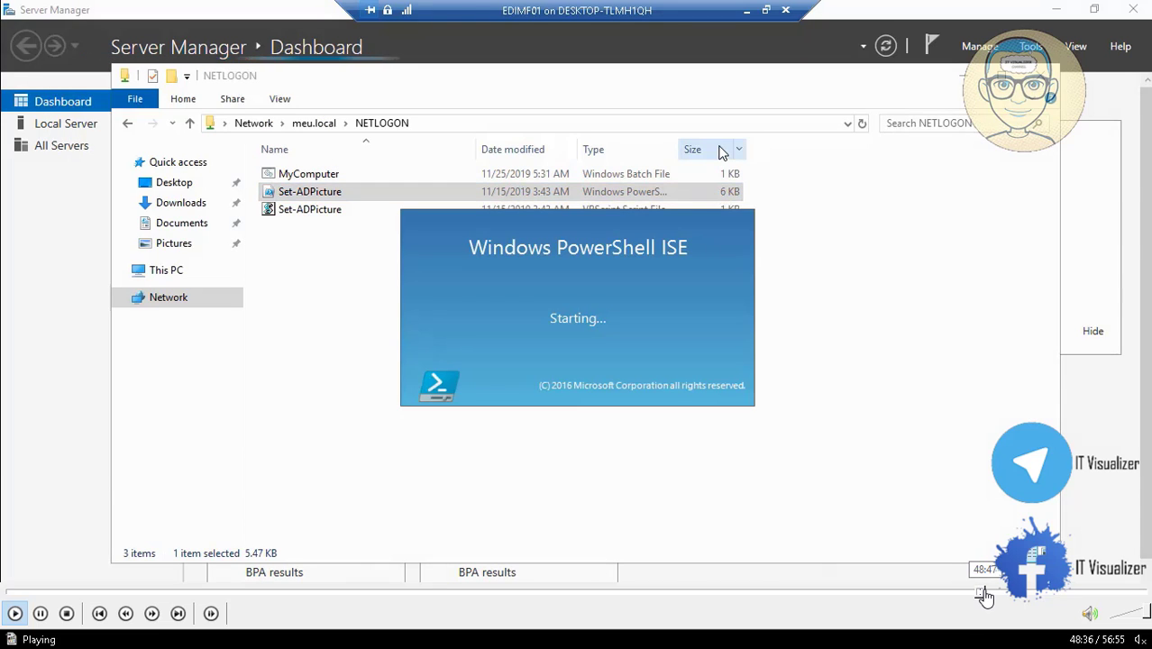
left_click(997, 593)
left_click(1004, 592)
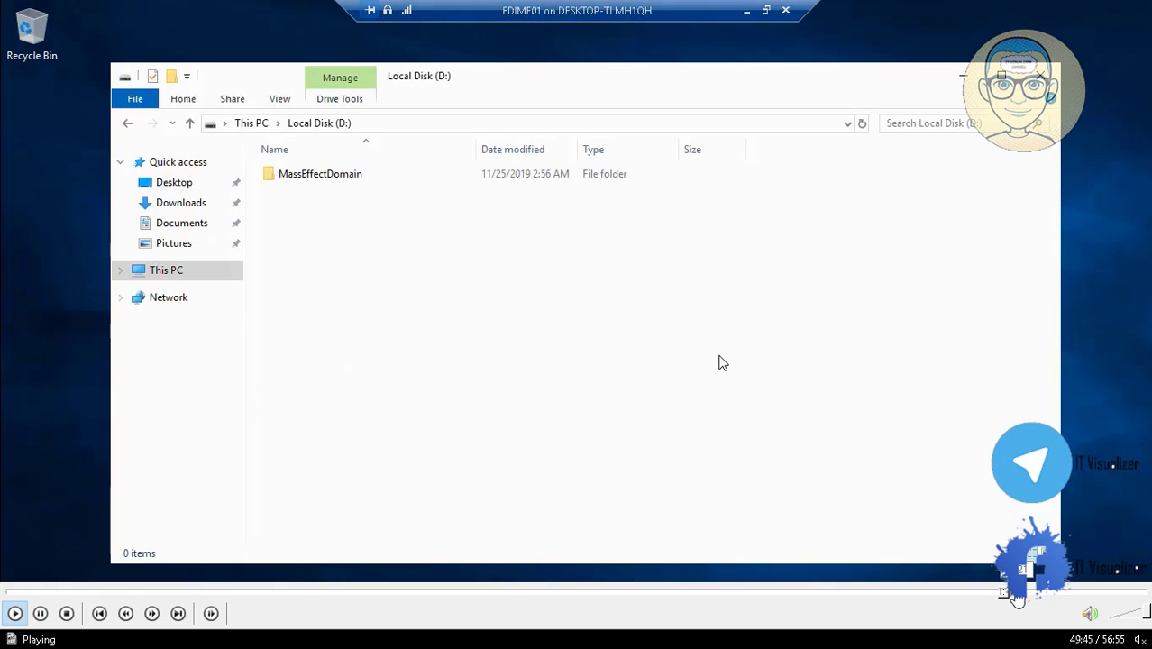
left_click(1015, 593)
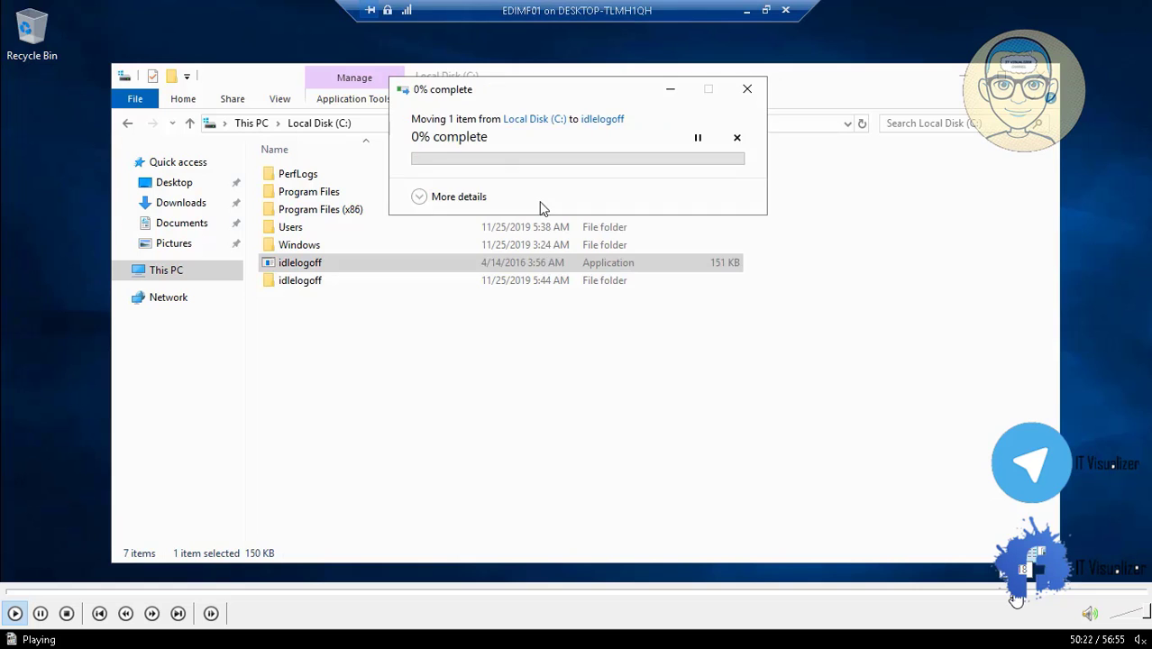
left_click(1017, 593)
left_click(1007, 593)
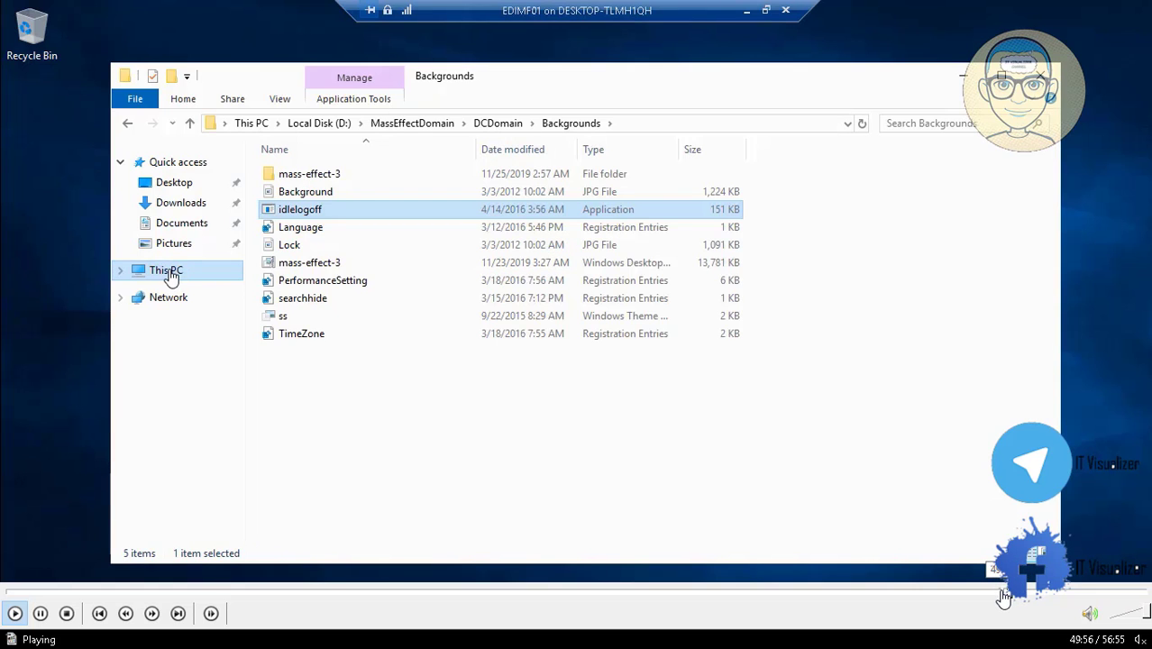
left_click(1006, 593)
left_click(1006, 594)
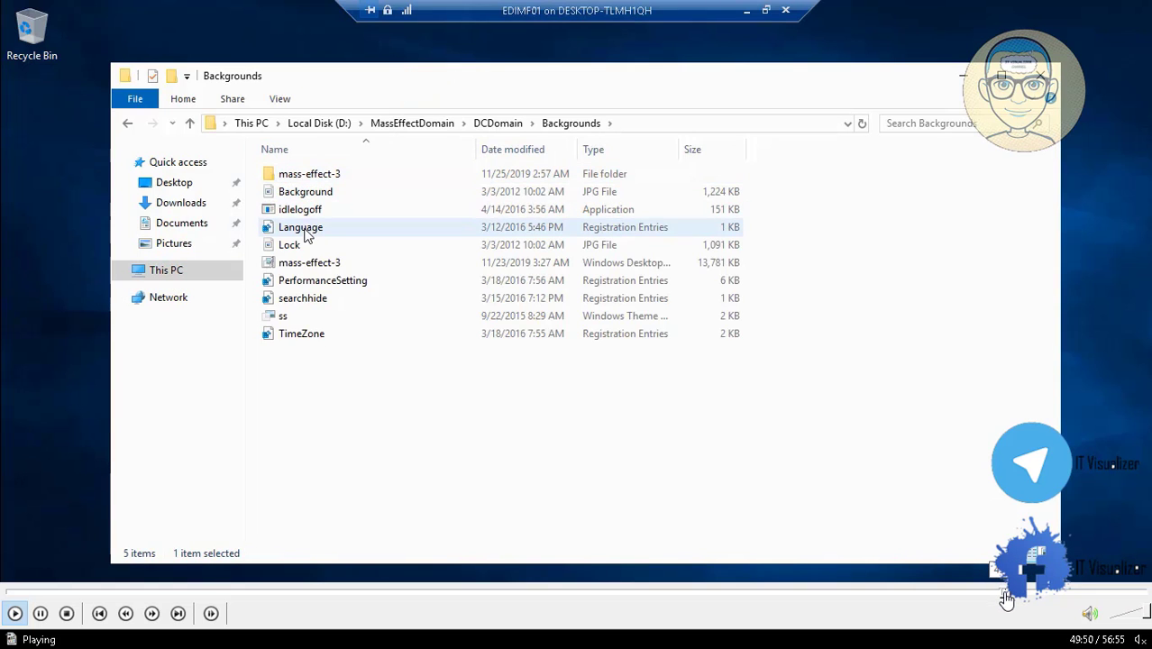
- Copy idlelogoff into Local Disk (C:), approving the permission prompt, and begin renaming it
left_click(311, 213)
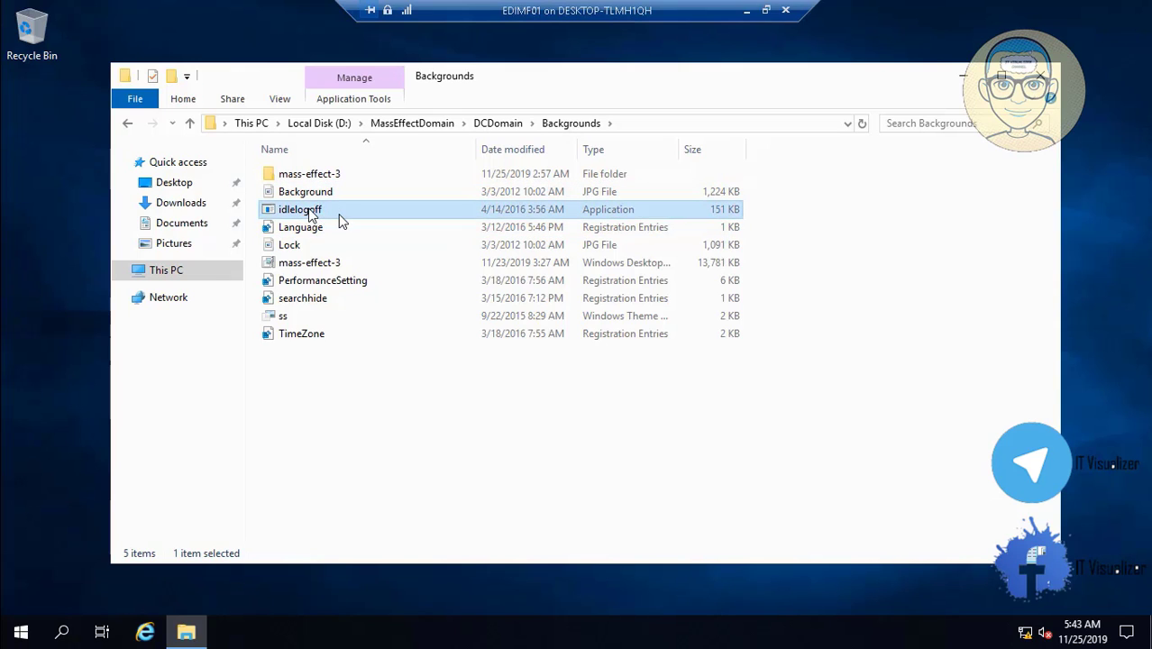
right_click(311, 212)
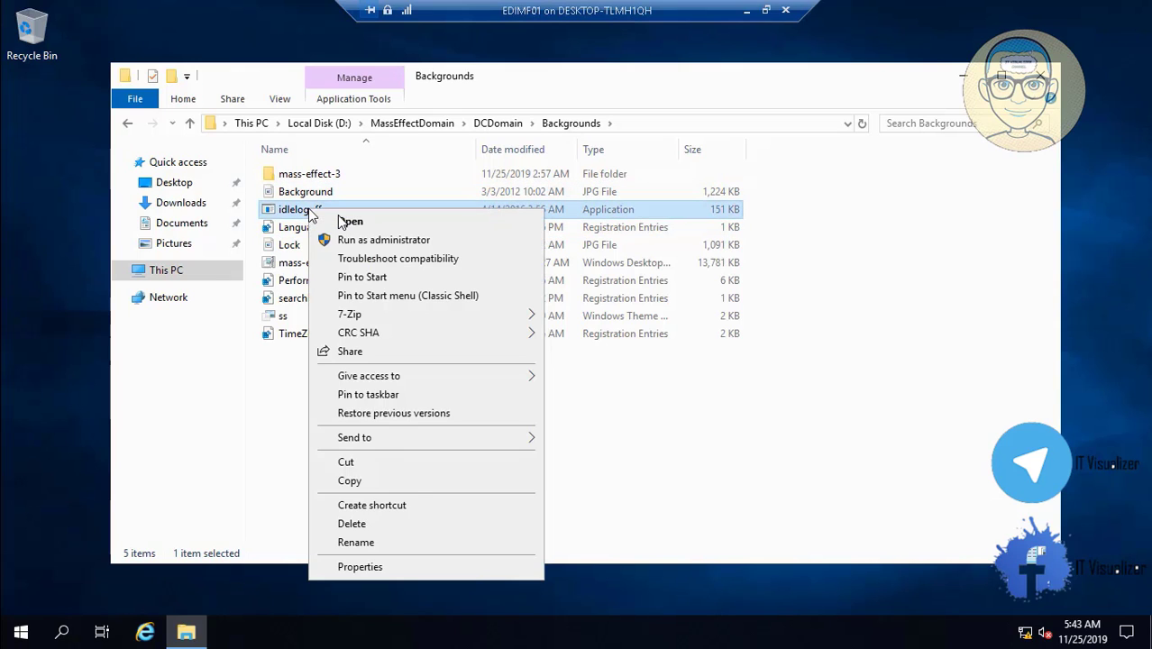
left_click(396, 481)
left_click(167, 270)
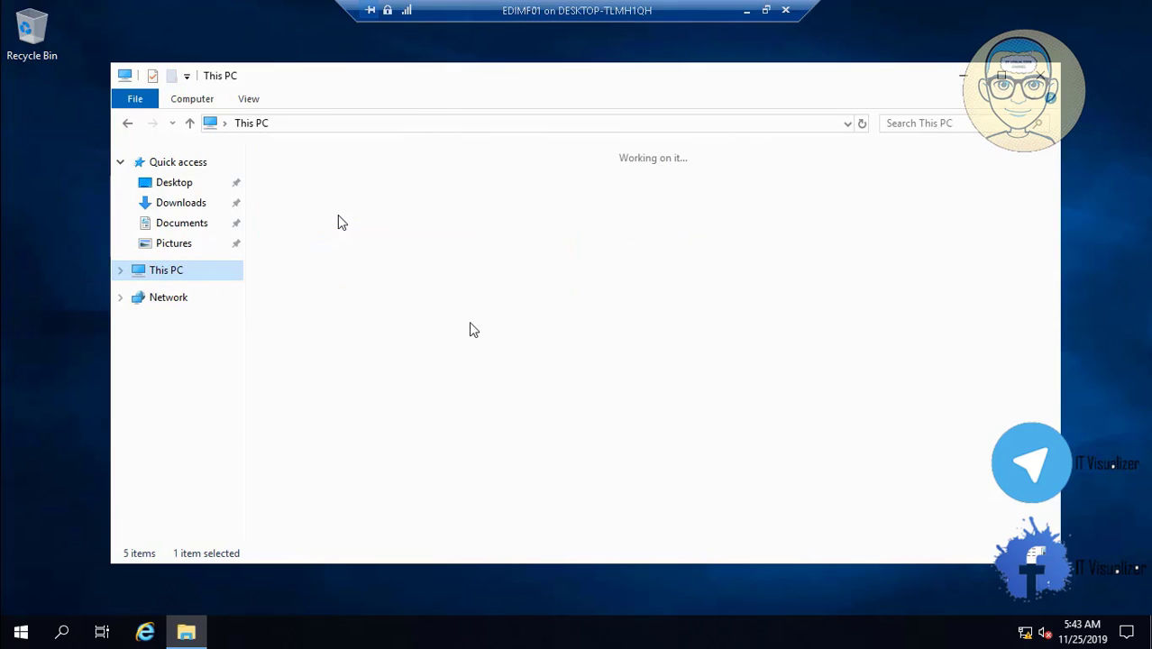
double_click(478, 356)
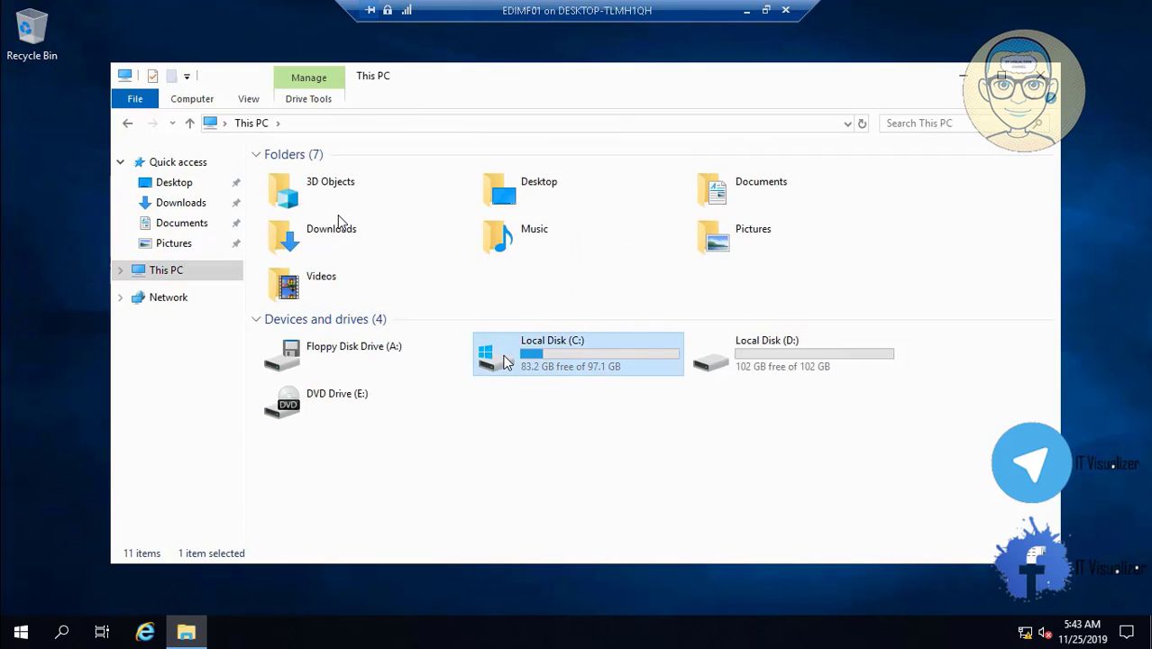
right_click(455, 368)
left_click(521, 454)
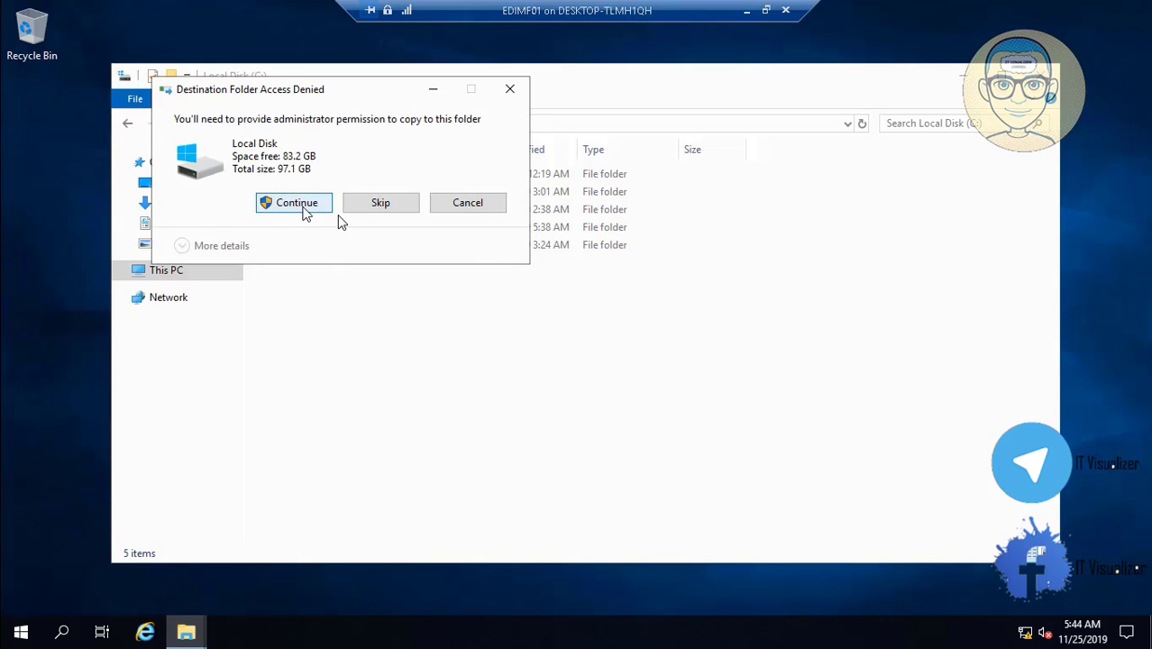
left_click(303, 207)
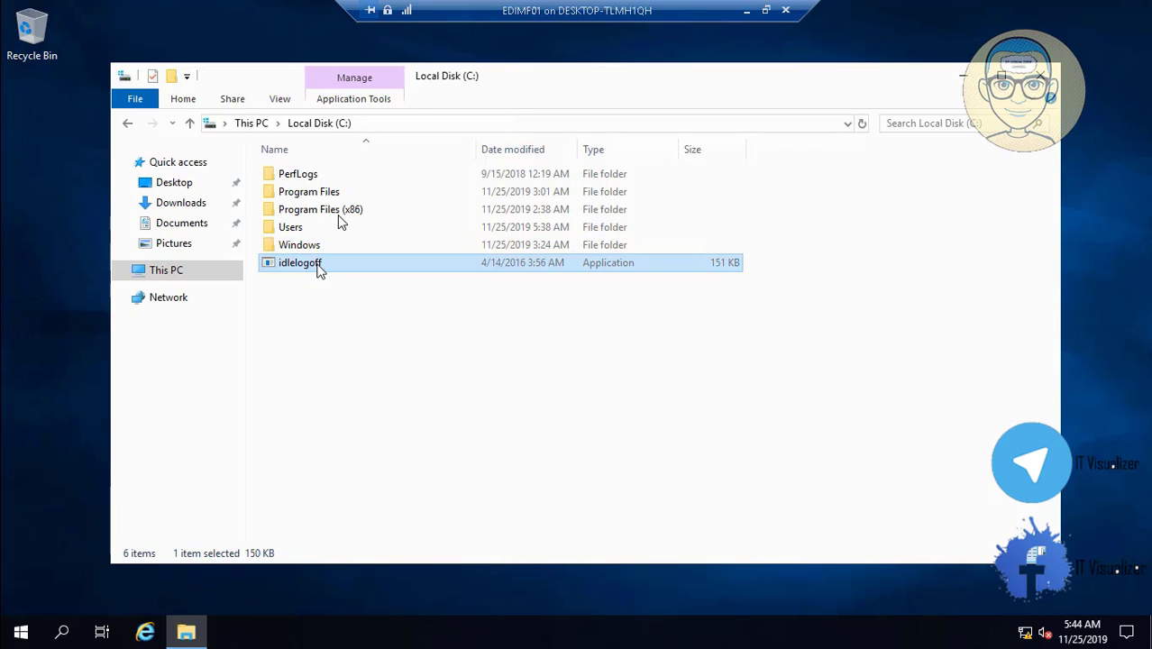
right_click(318, 266)
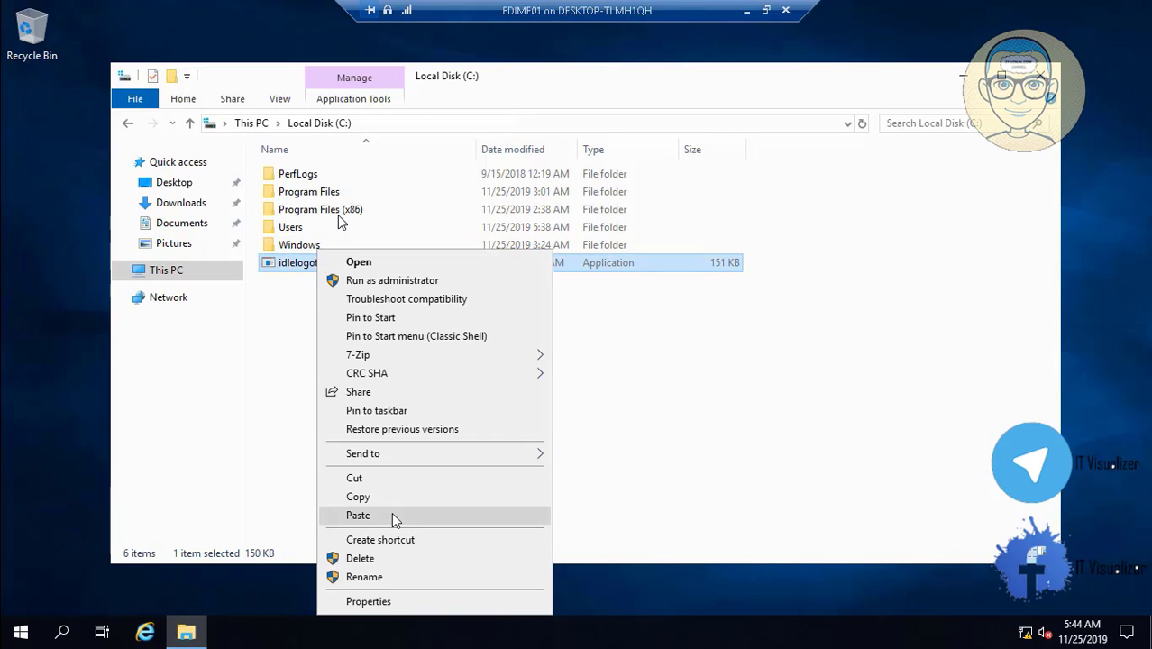
left_click(397, 578)
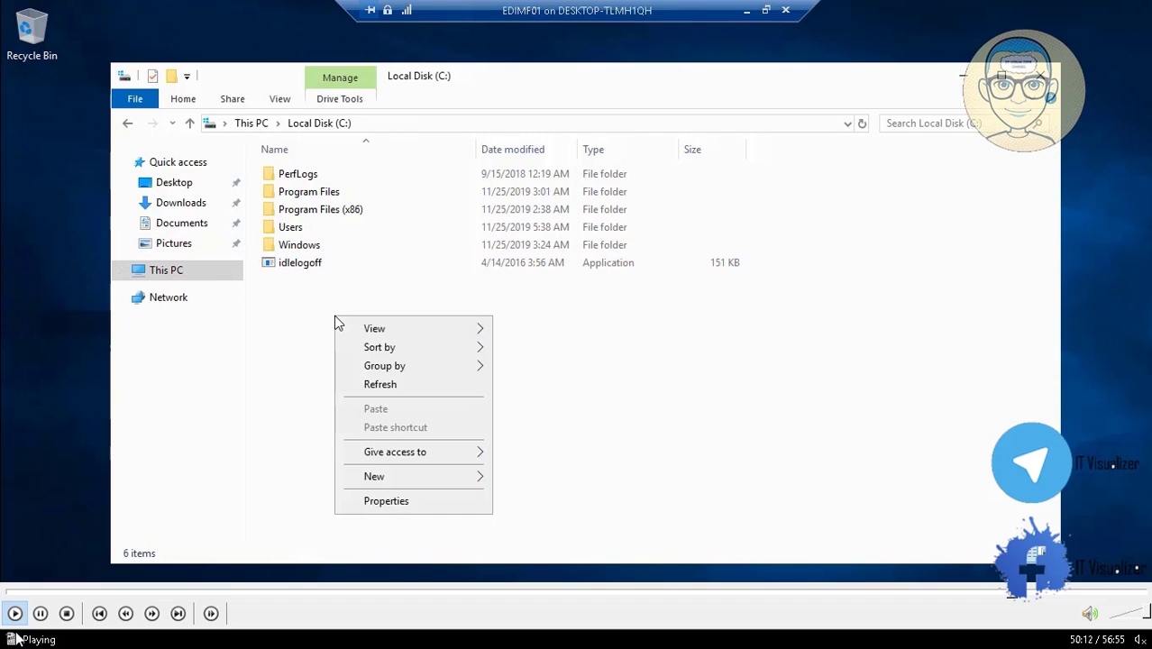
- Pause the tutorial at the C: drive listing and show it windowed
left_click(40, 614)
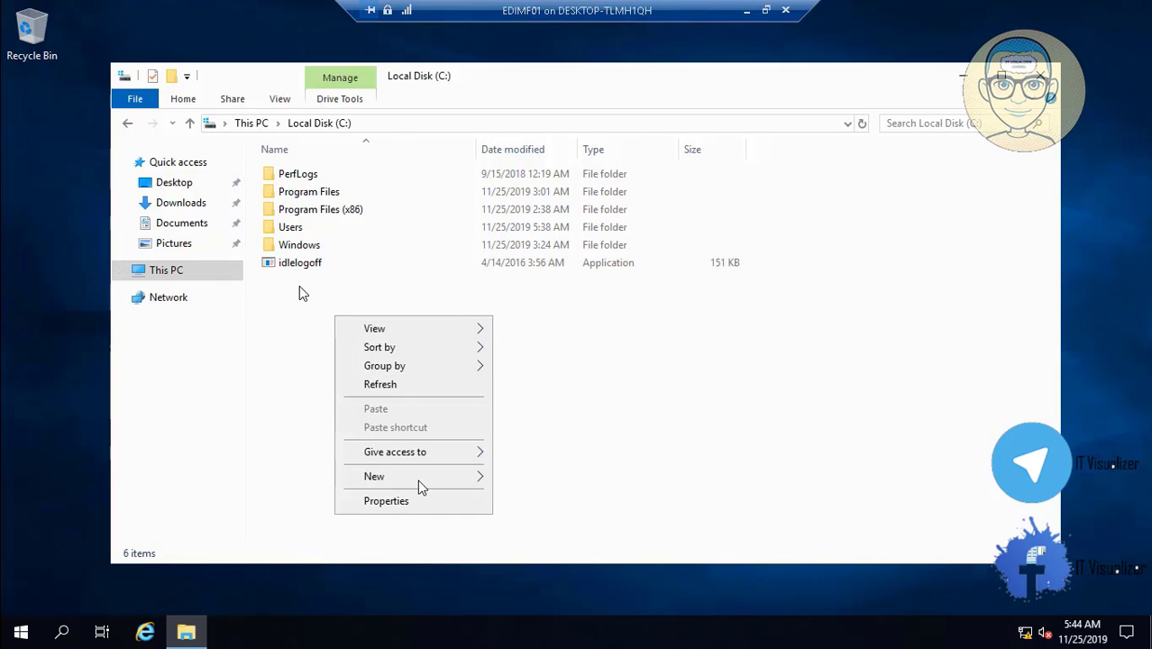
double_click(335, 270)
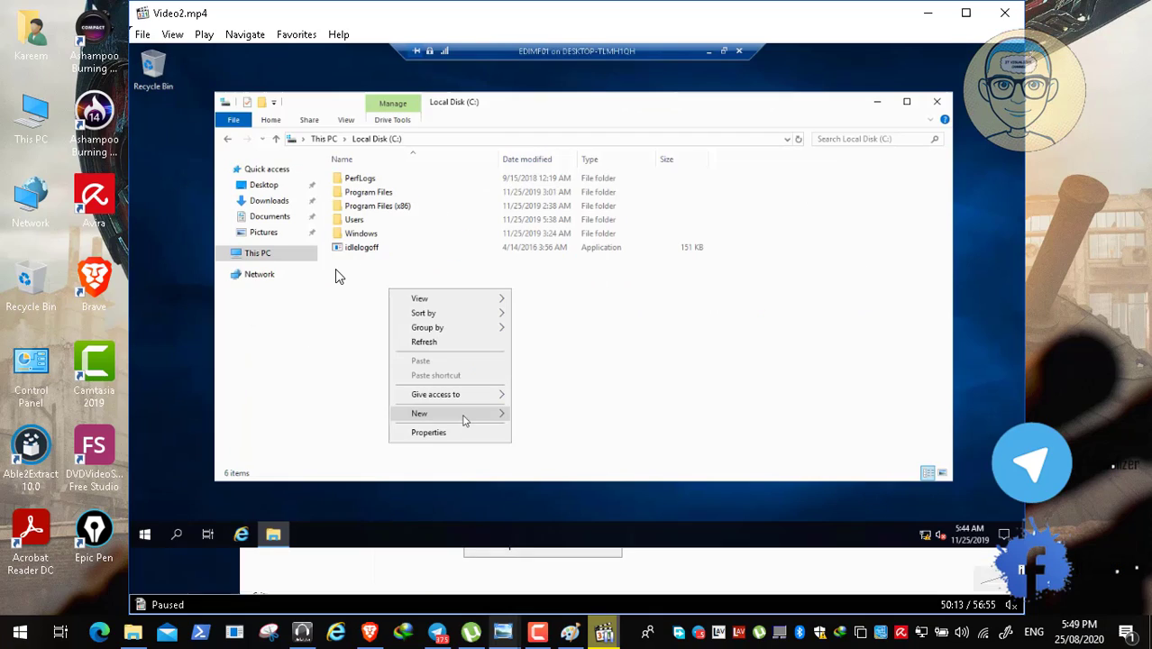
mouse_move(503, 630)
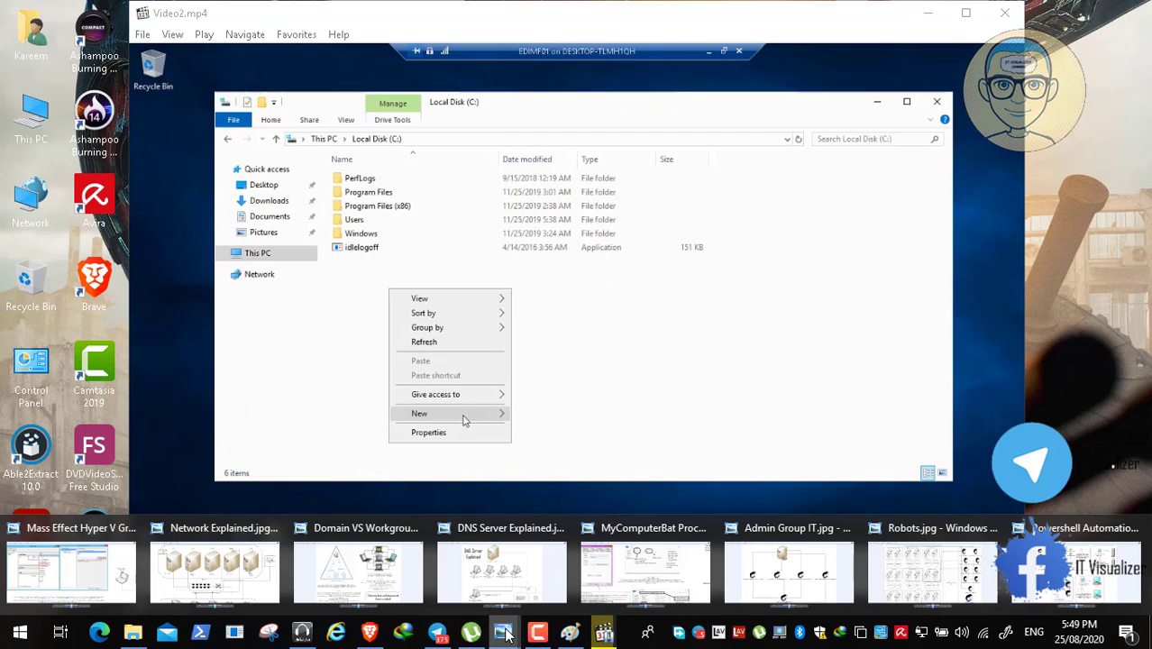
- Check the MyComputerBat process diagram's script screenshots, then resume the tutorial
left_click(614, 580)
left_click_drag(171, 421, 171, 244)
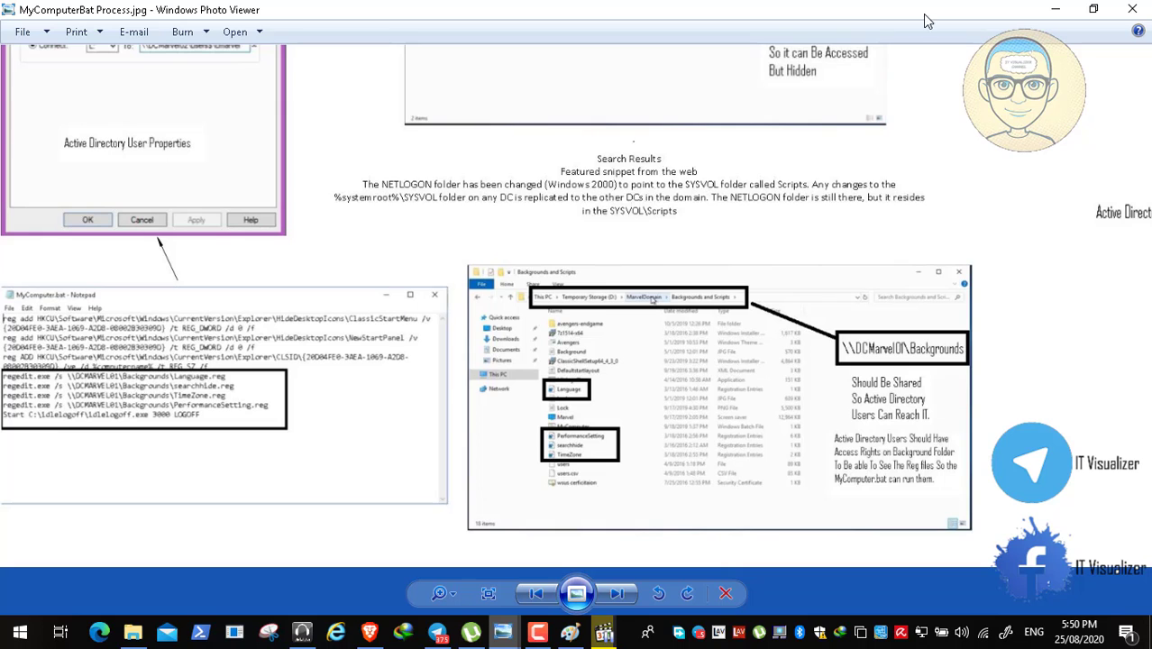
left_click(1056, 9)
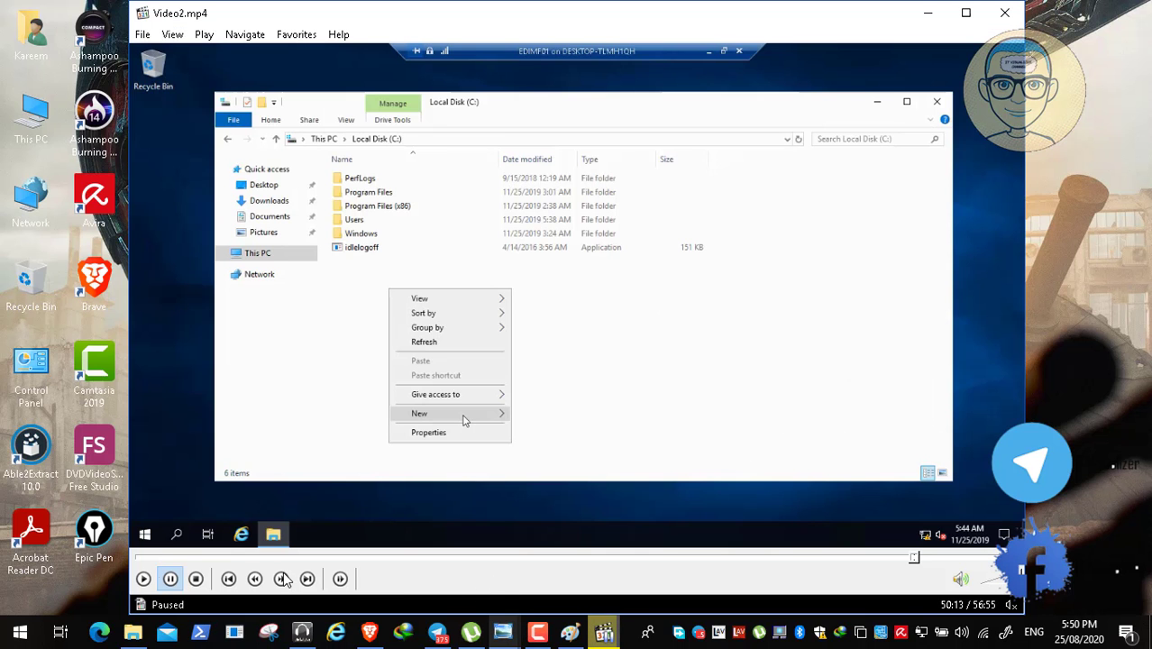
left_click(143, 579)
- Open C:\Users\Administrator\Desktop and copy the Mass Effect Console file
double_click(262, 253)
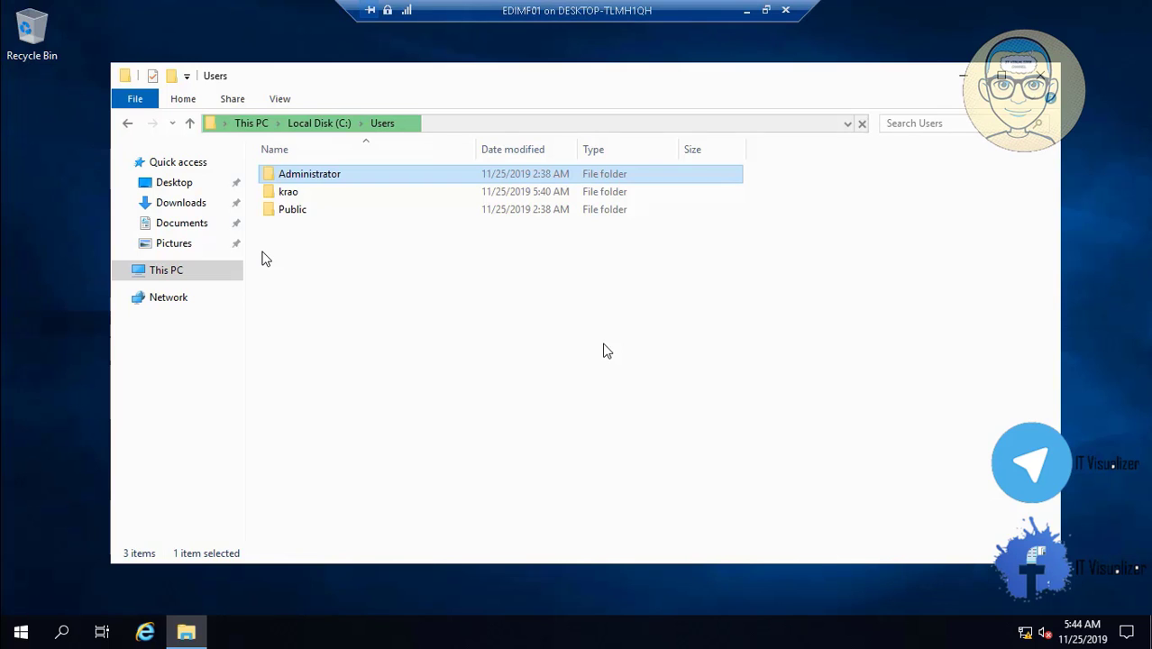
double_click(308, 213)
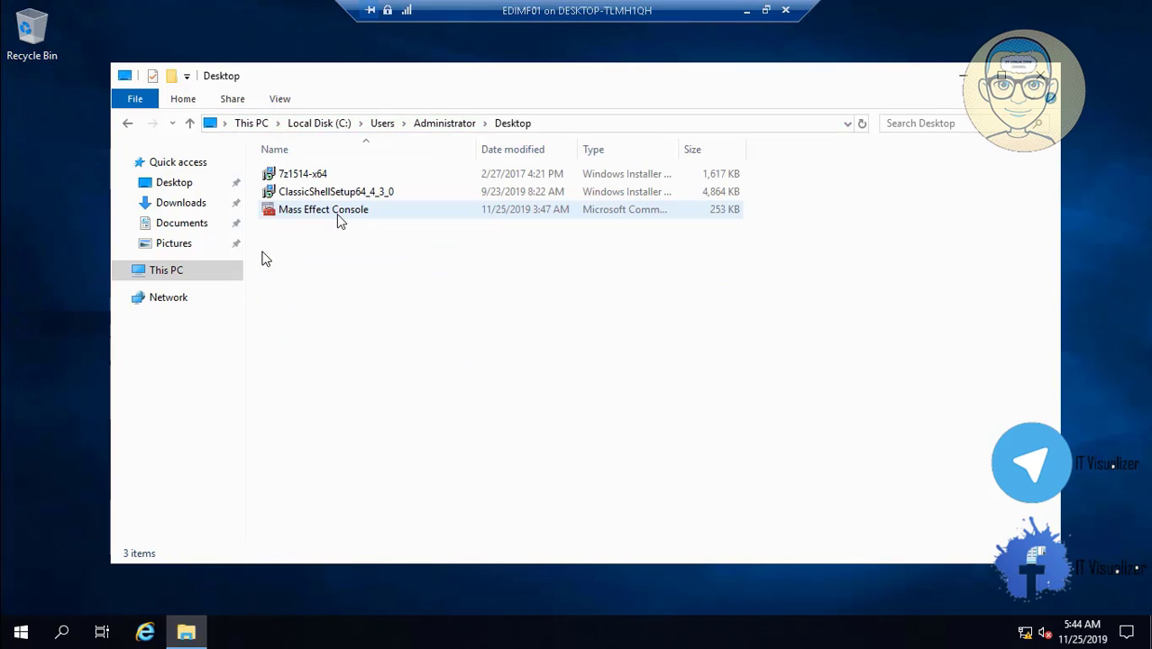
left_click(339, 217)
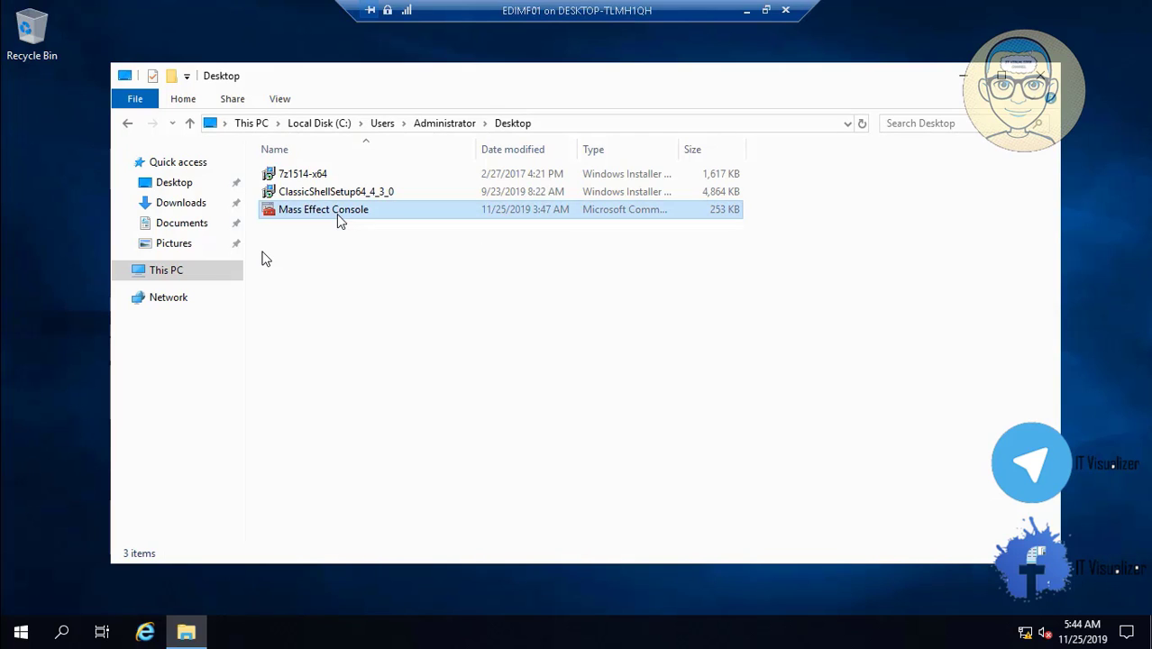
right_click(337, 216)
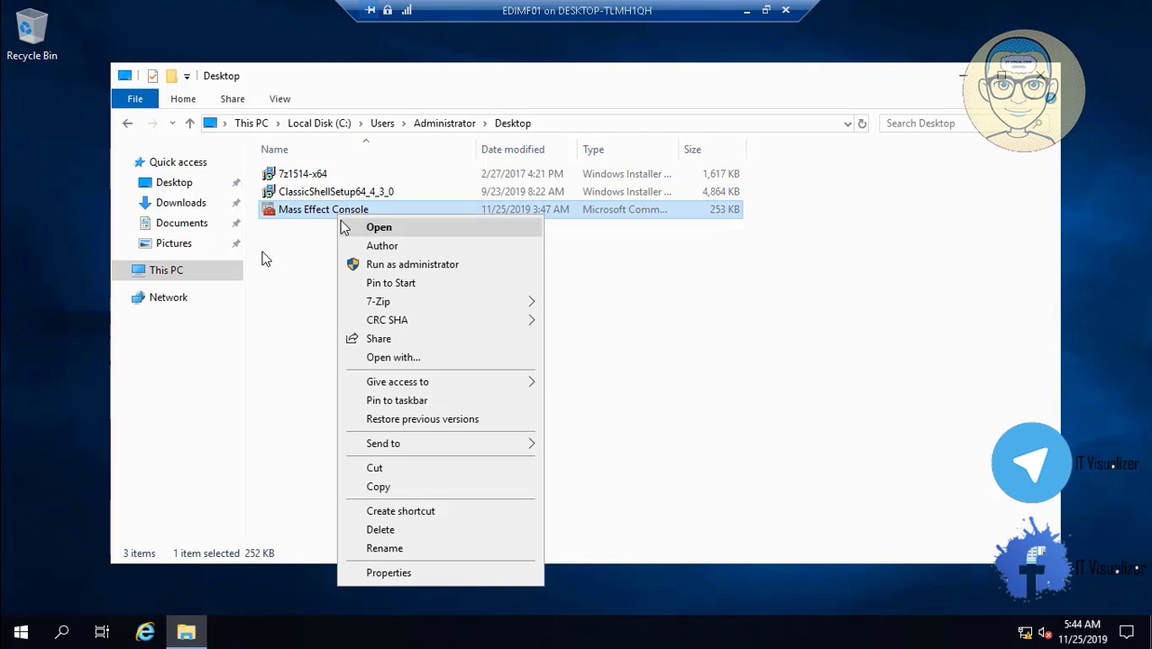
left_click(428, 487)
- Show the desktop and paste the Mass Effect Console shortcut onto it
key("super+d")
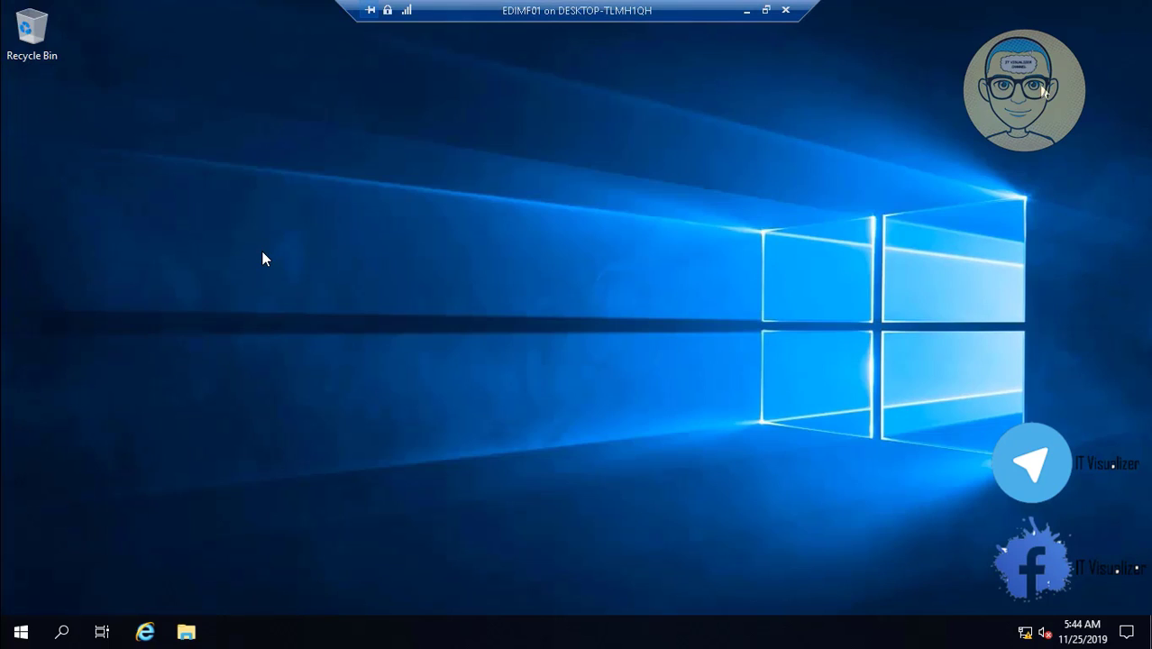
right_click(79, 186)
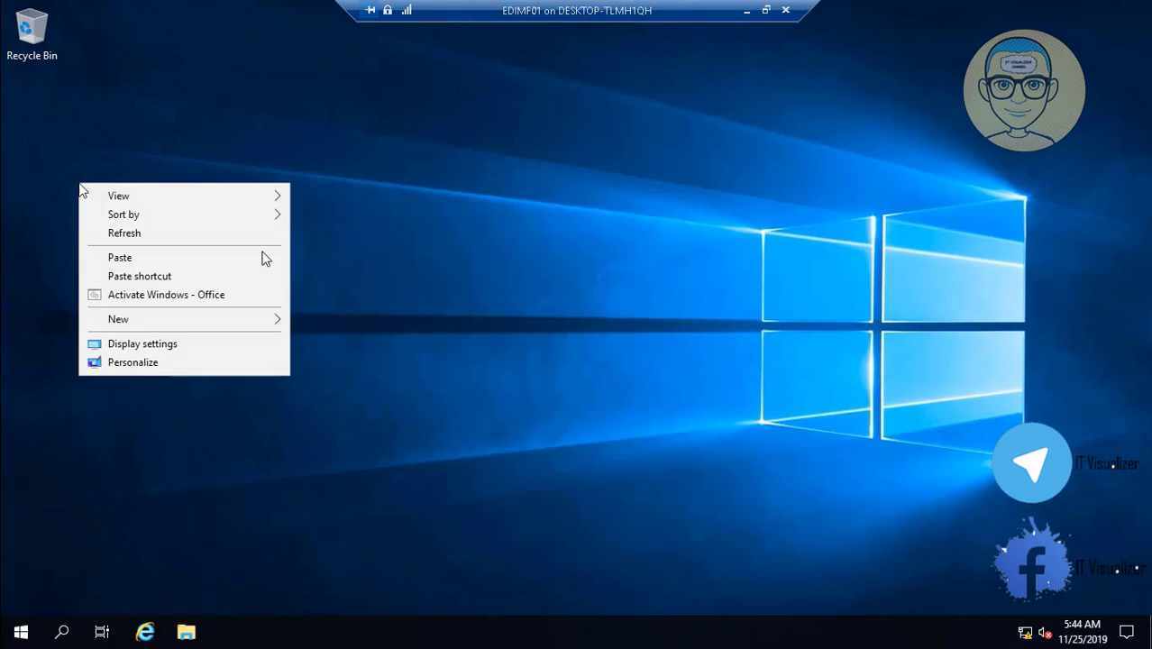
left_click(139, 259)
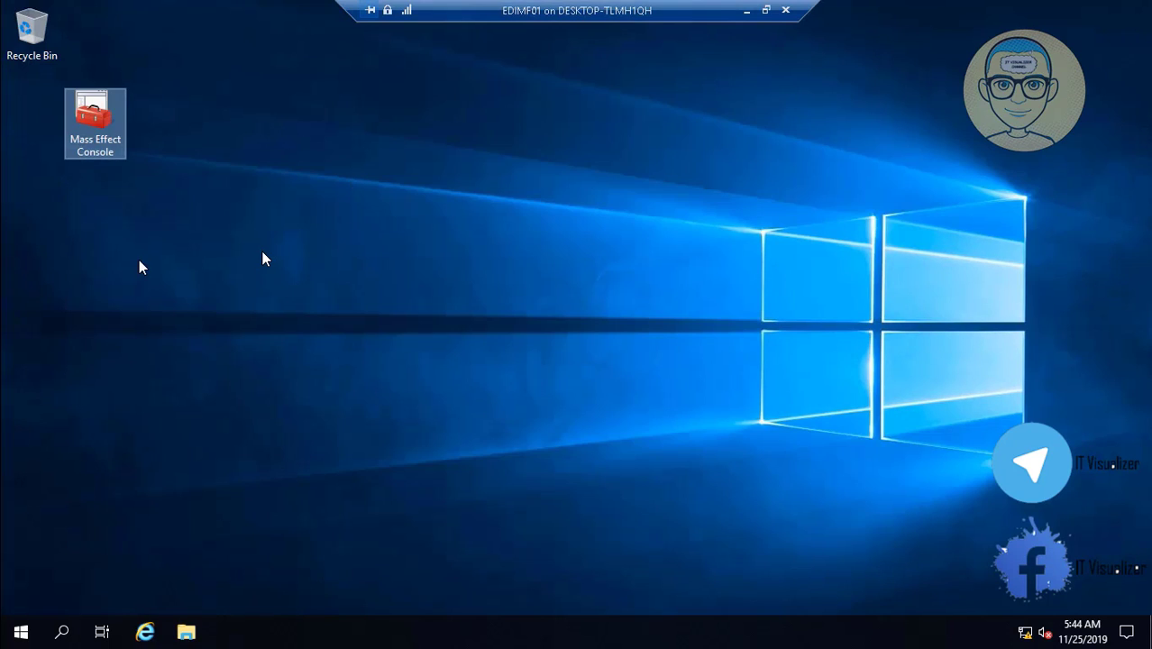
- Run the console with admin approval, move its icon under the Recycle Bin, and reopen it
double_click(97, 126)
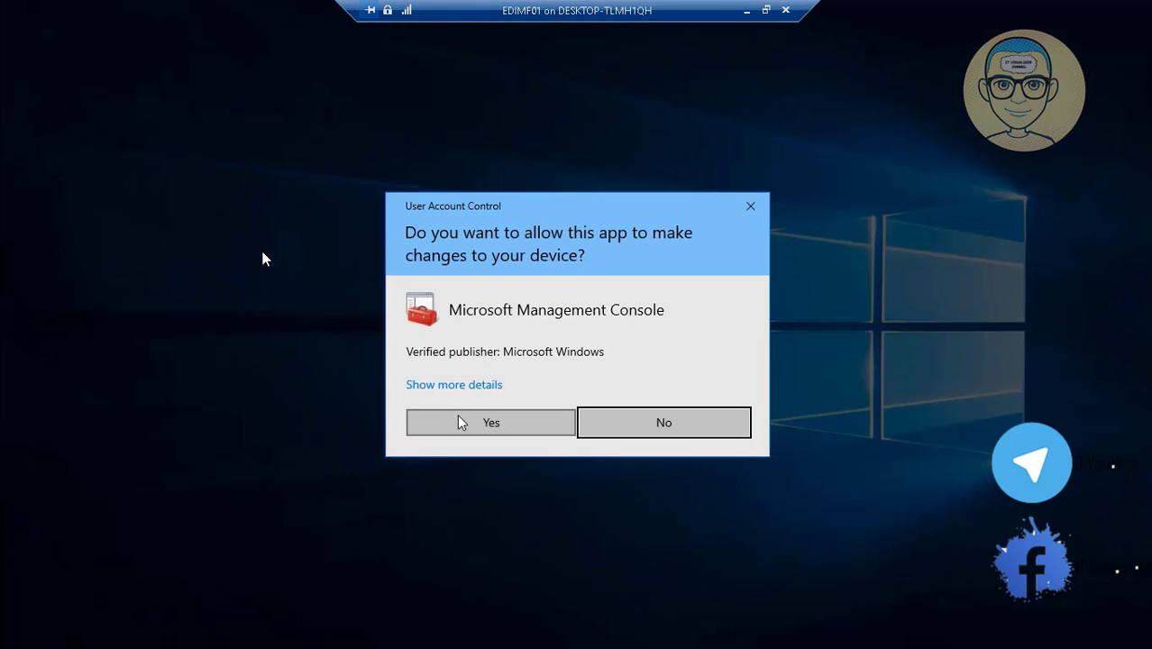
left_click(461, 423)
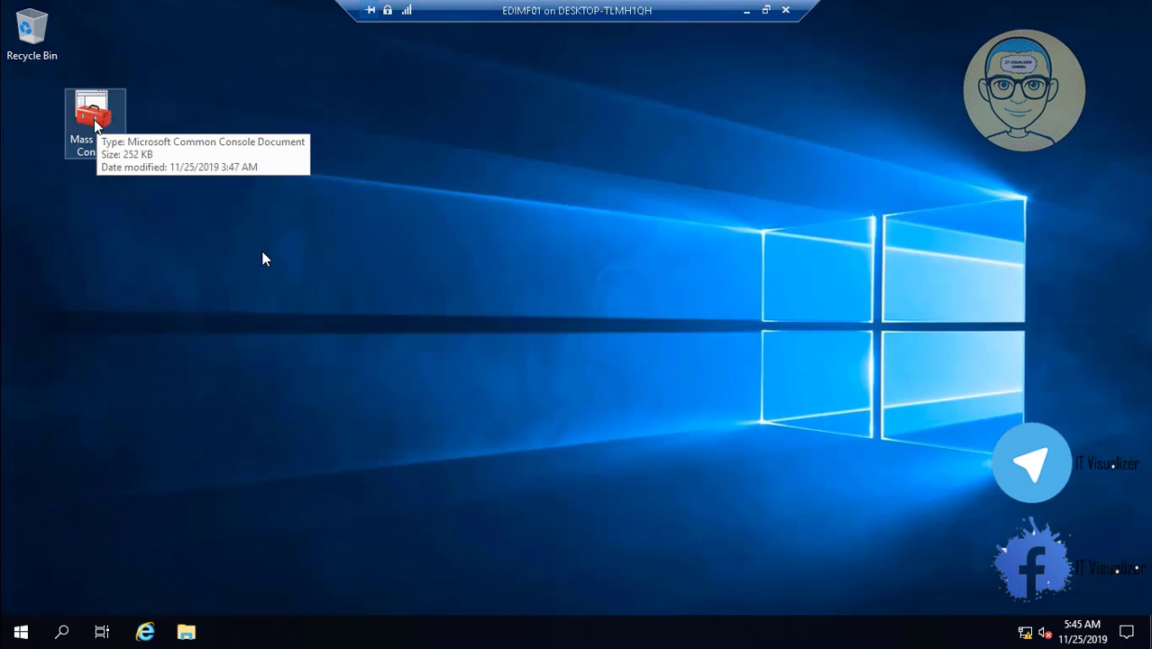
left_click_drag(93, 119, 38, 123)
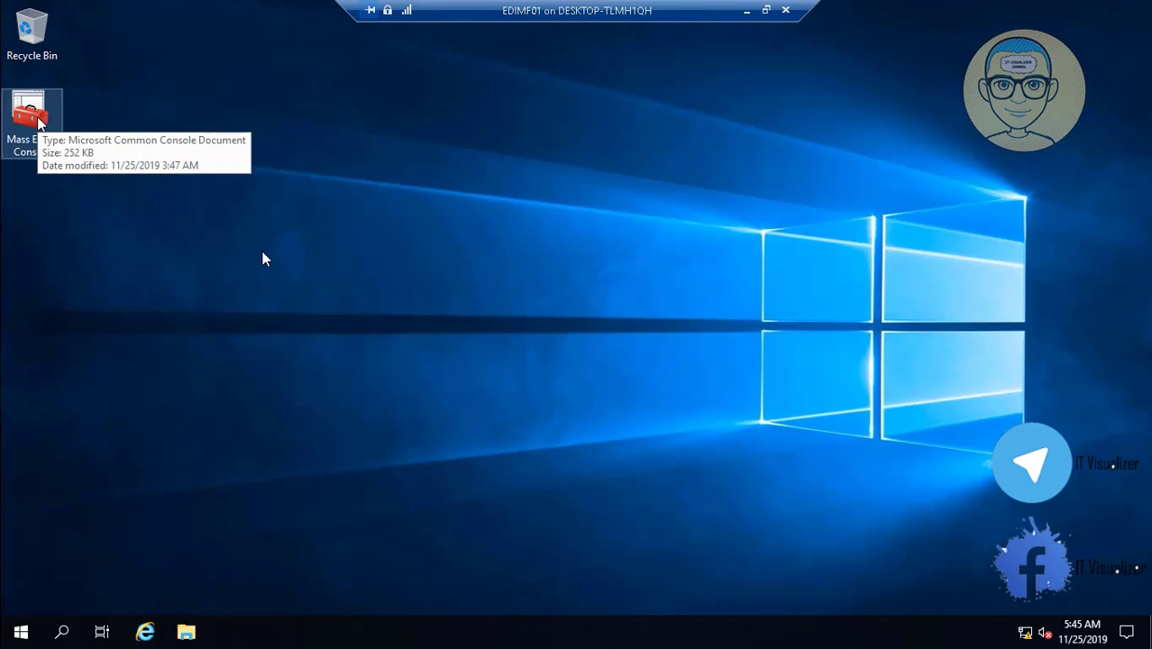
double_click(29, 112)
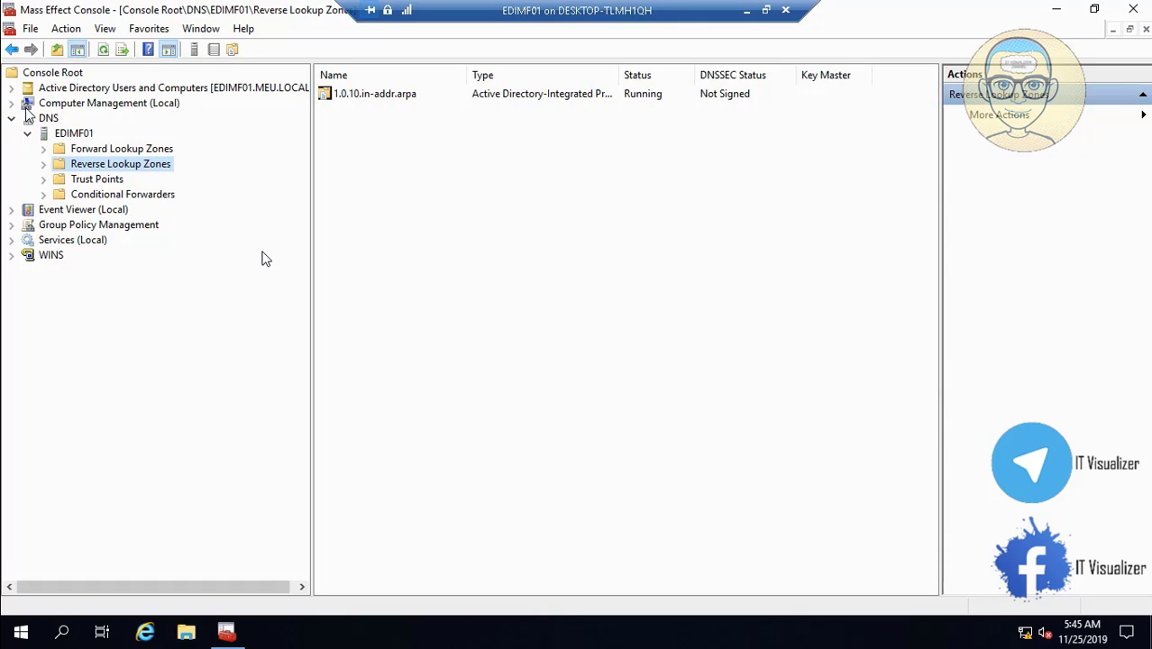
- Browse to MEU.LOCAL > Citadel > Users and widen the Name column to show full user names
left_click(11, 88)
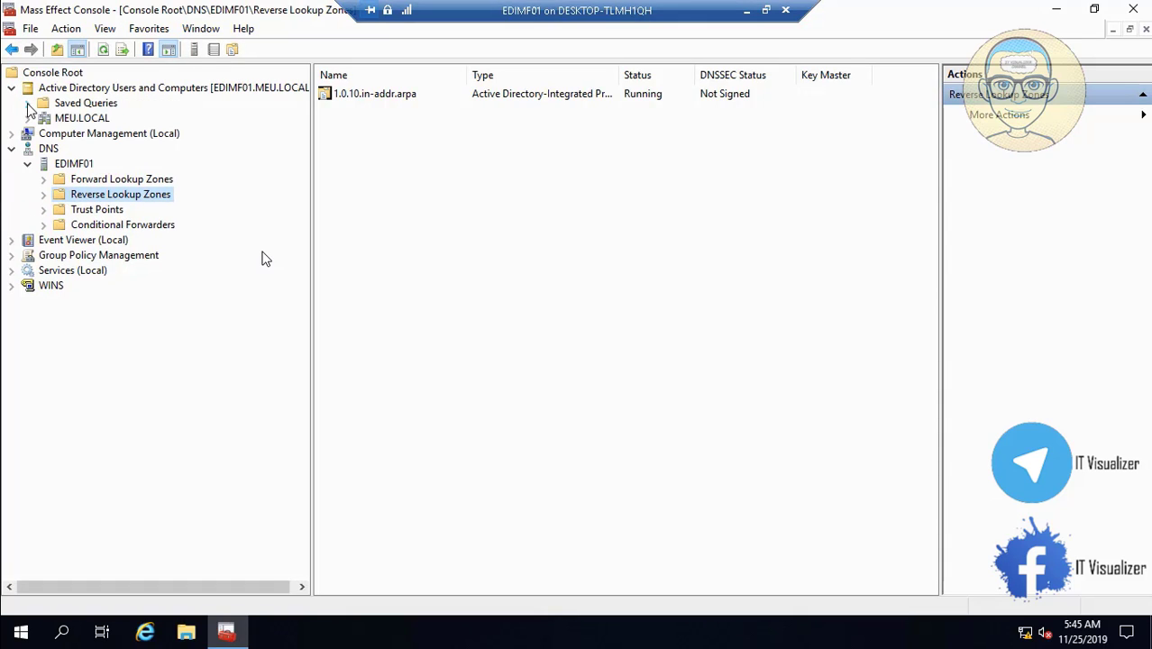
left_click(28, 118)
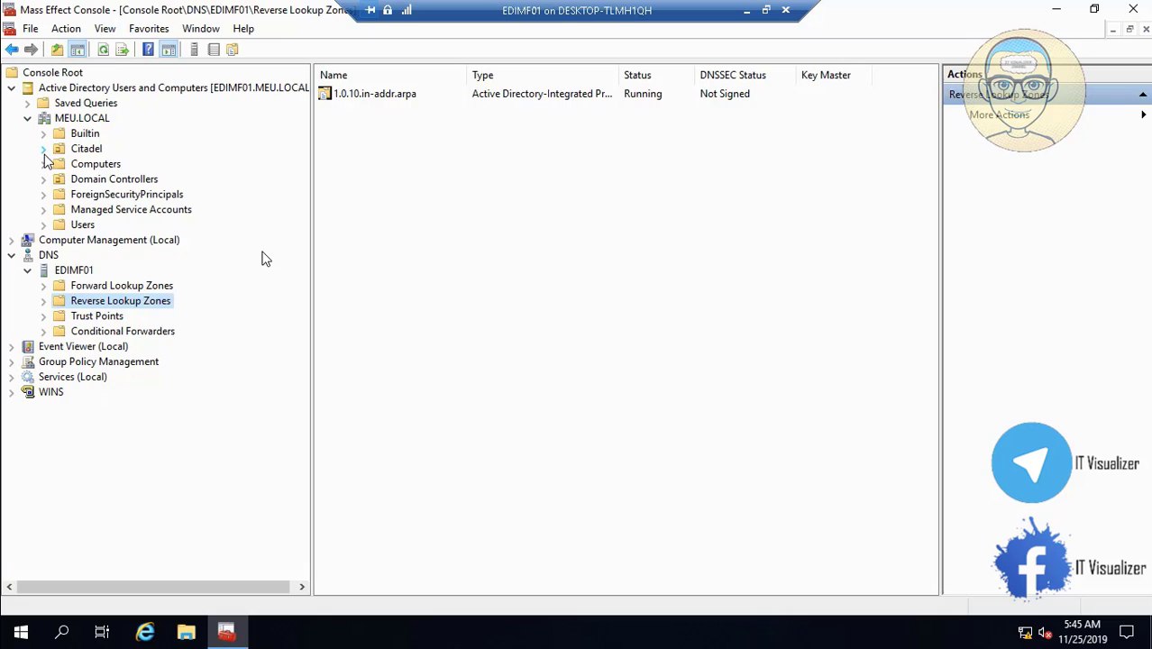
left_click(43, 149)
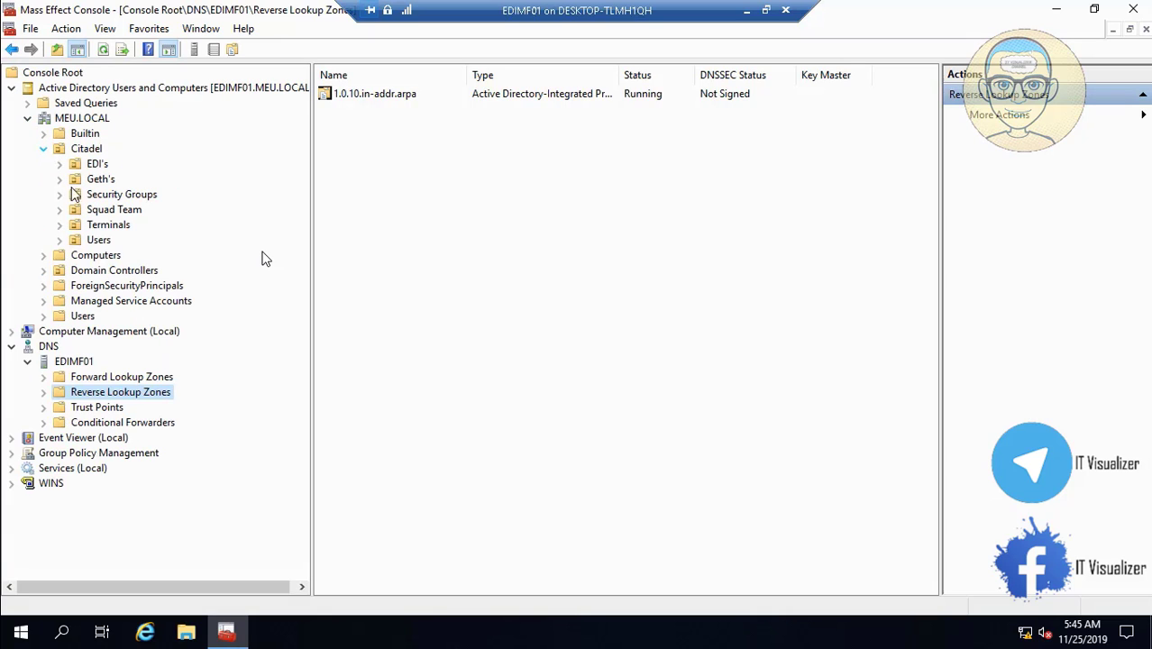
left_click(106, 241)
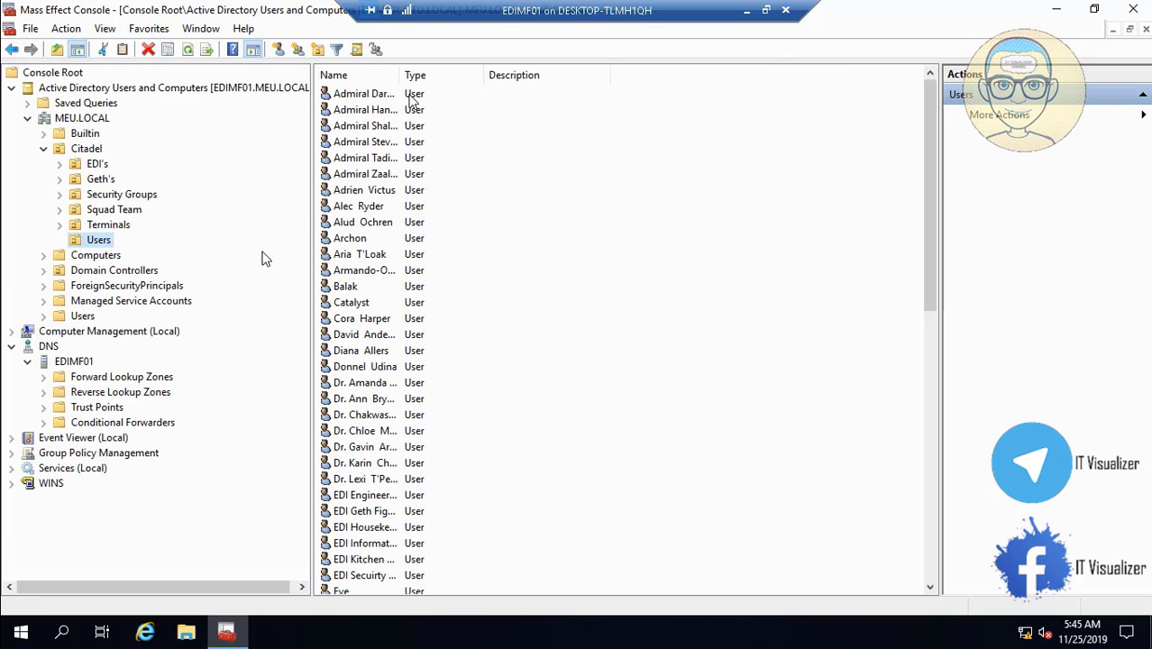
left_click_drag(401, 78, 629, 75)
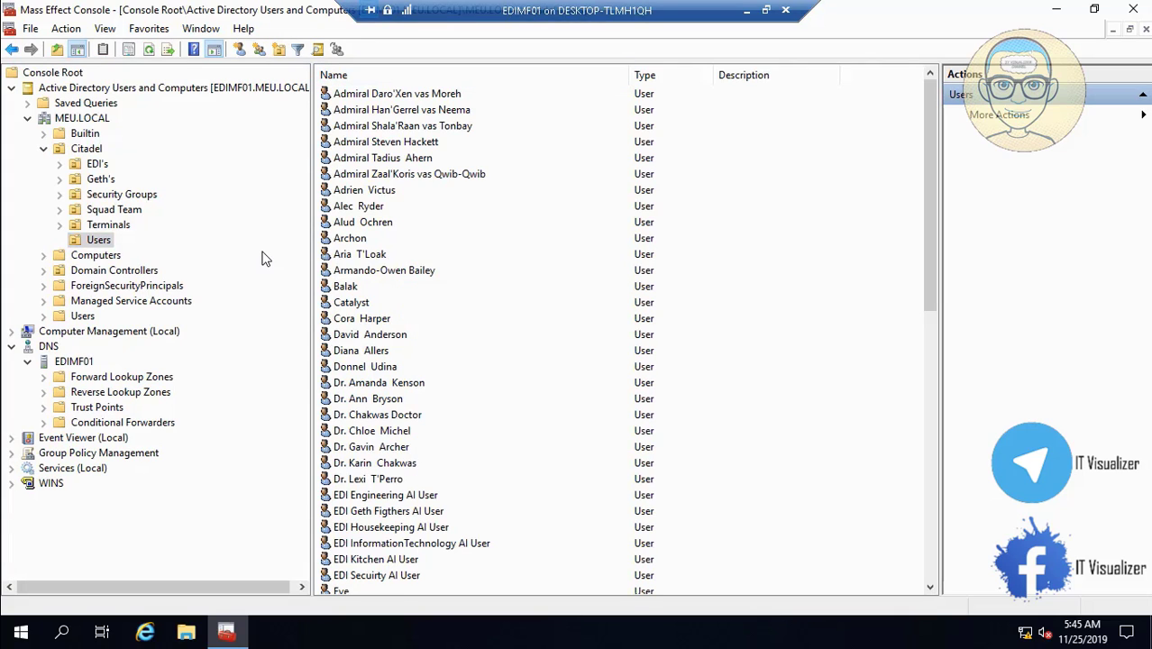
- Open \\meu.local\NETLOGON, copy the MyComputer batch file's name, and close the Explorer window
right_click(22, 632)
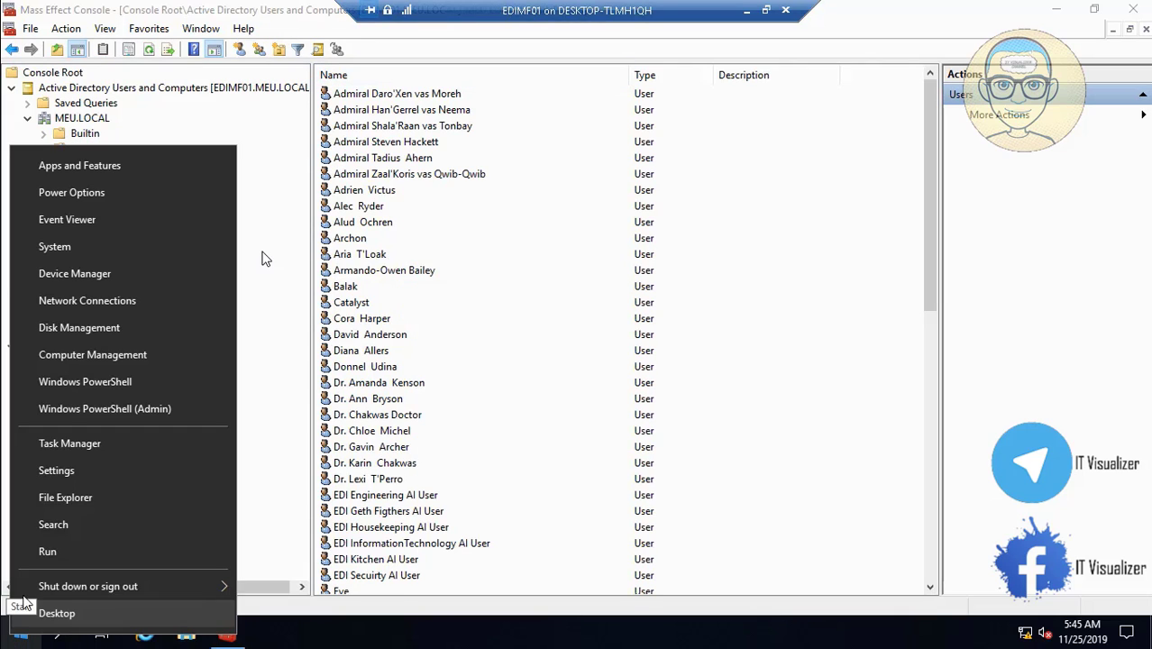
left_click(79, 551)
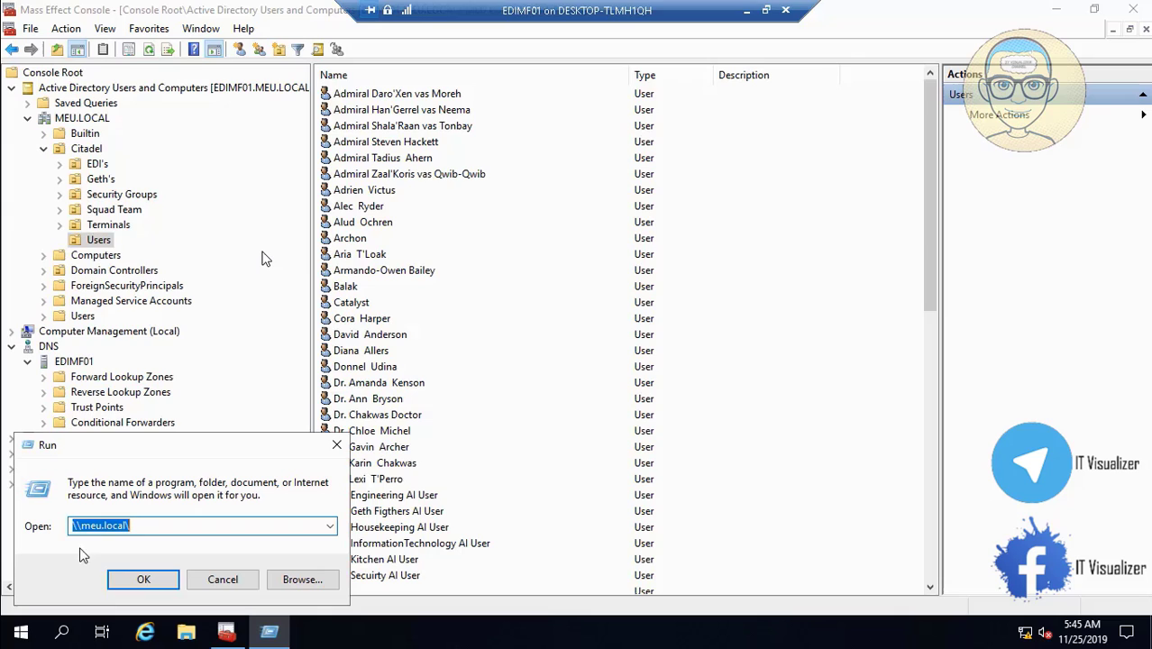
left_click(151, 579)
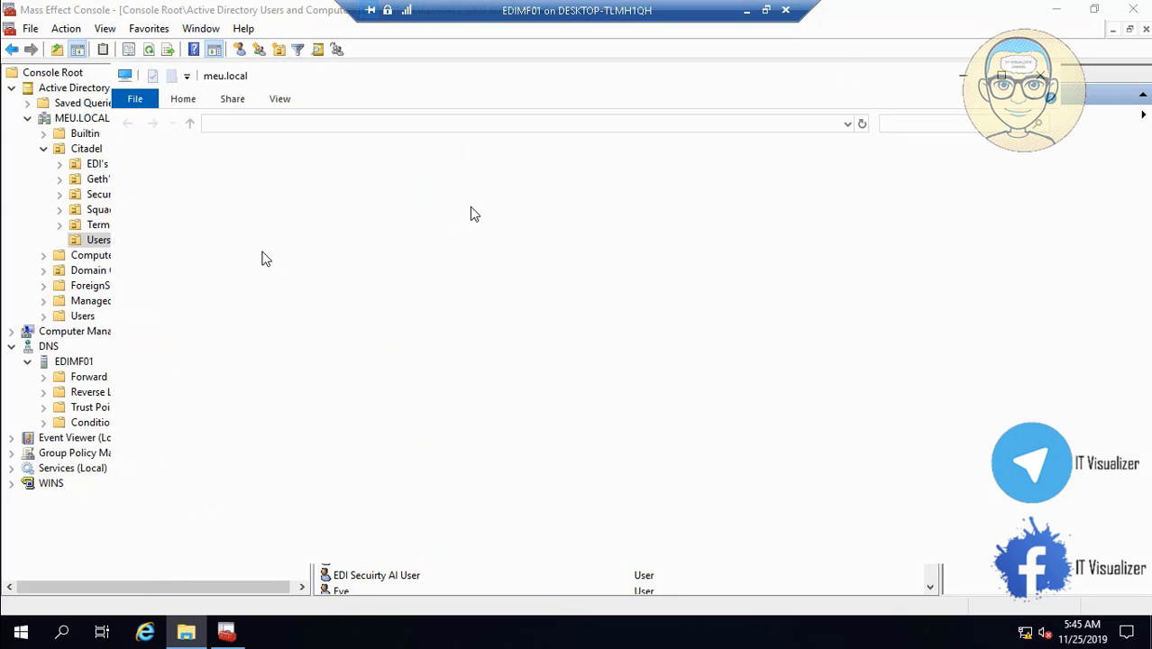
double_click(506, 168)
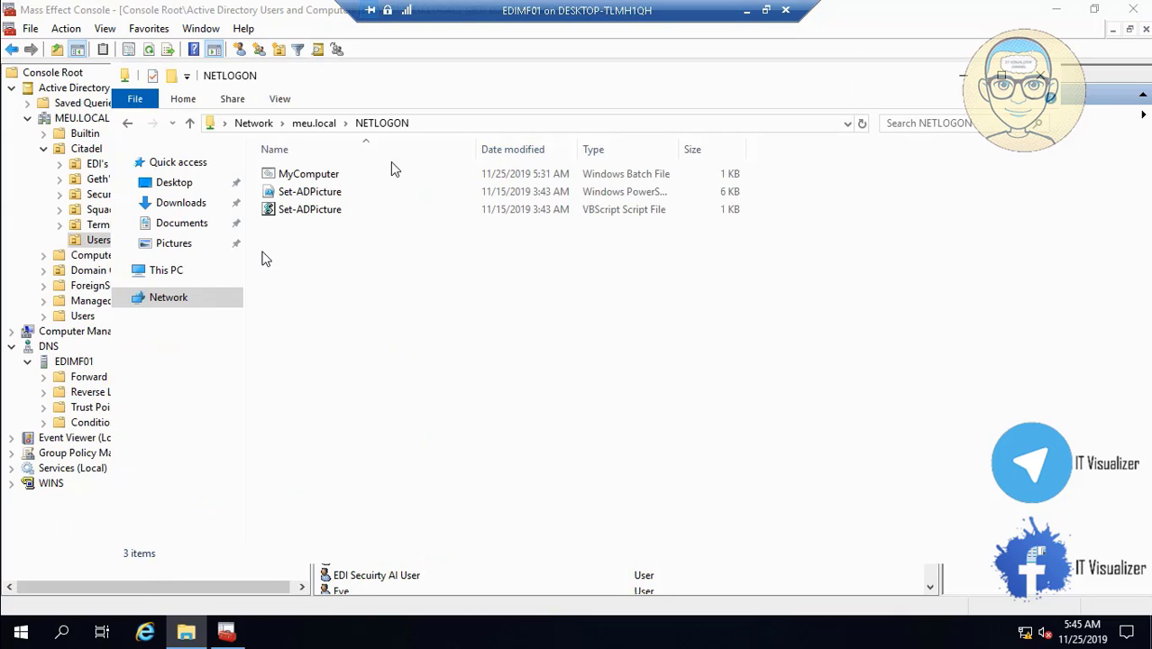
left_click(326, 179)
right_click(327, 179)
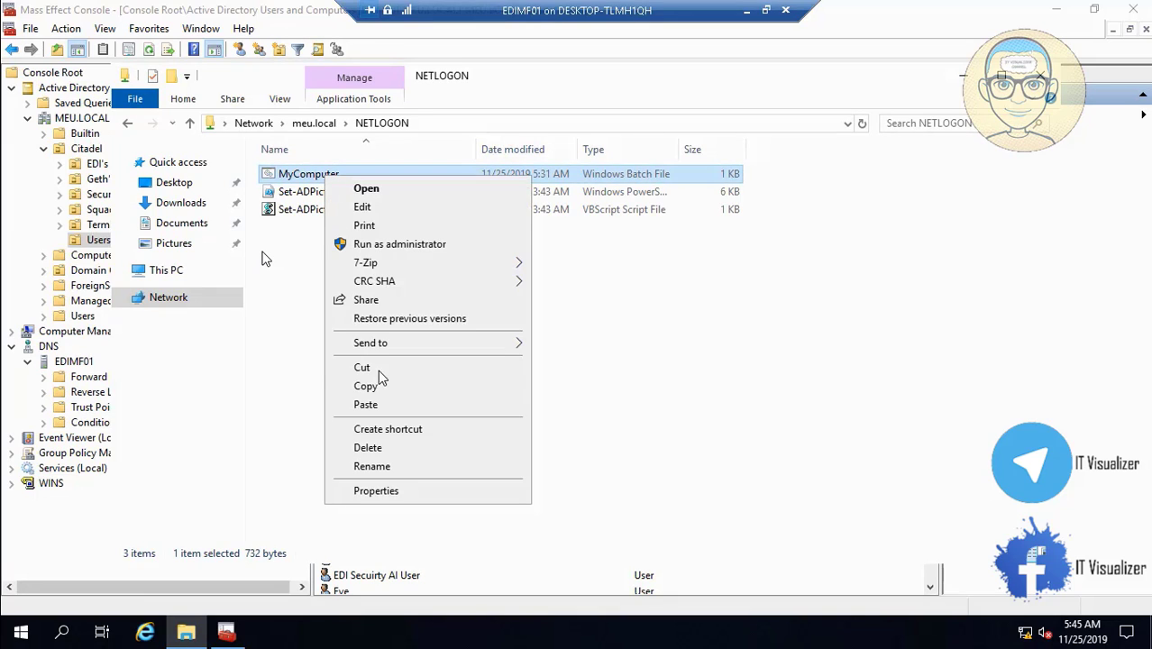
left_click(371, 466)
key("ctrl+c")
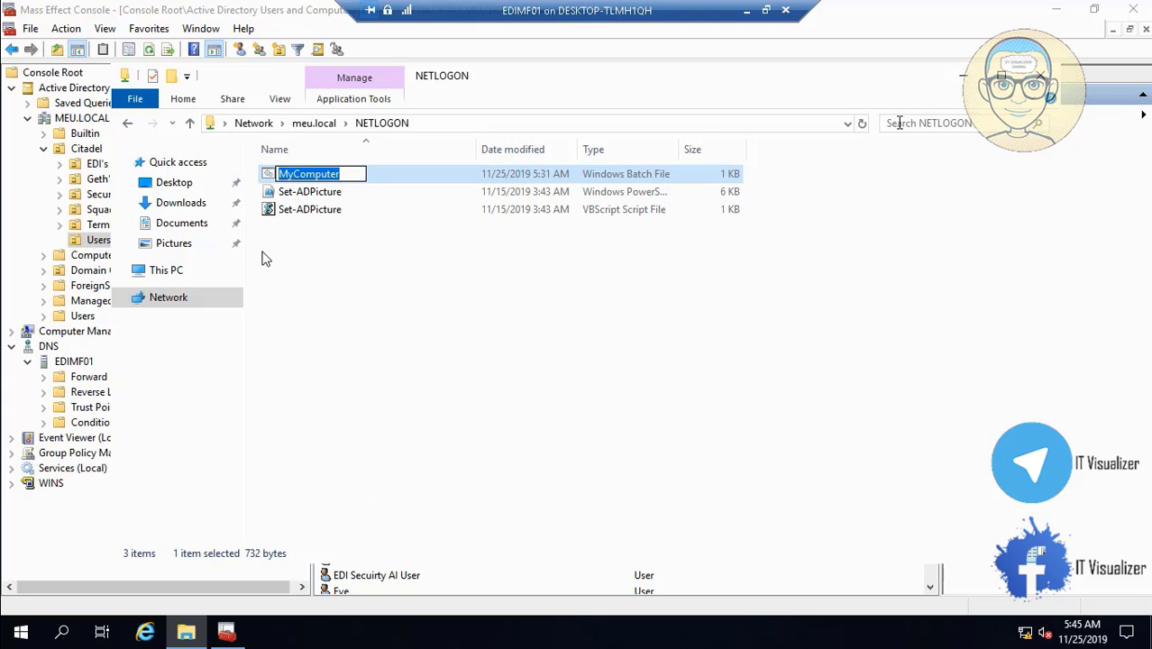
left_click(961, 77)
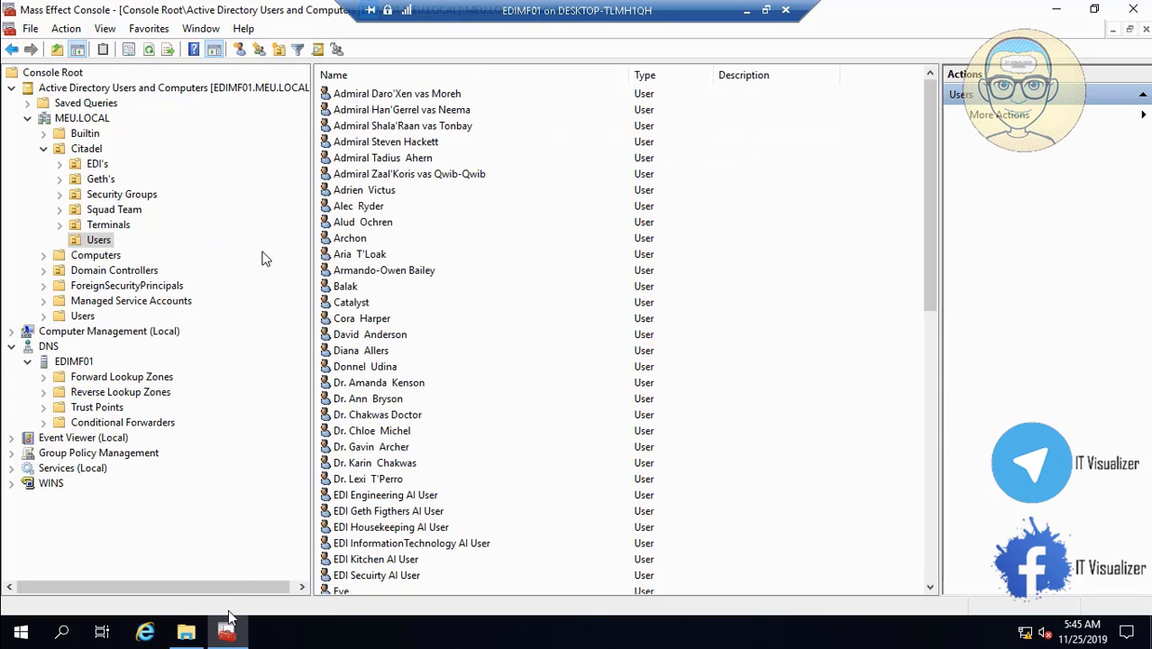
- Give all Citadel Users accounts the MyComputer.bat logon script through their shared Profile properties
left_click(403, 109)
key("ctrl+a")
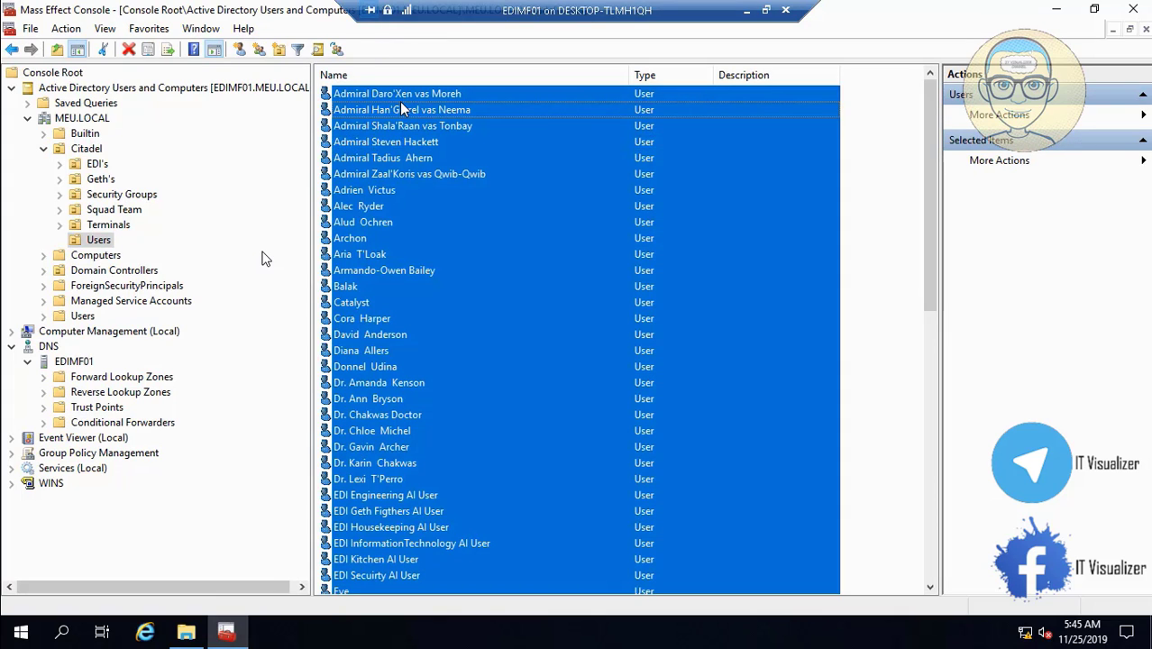
key("shift+F10")
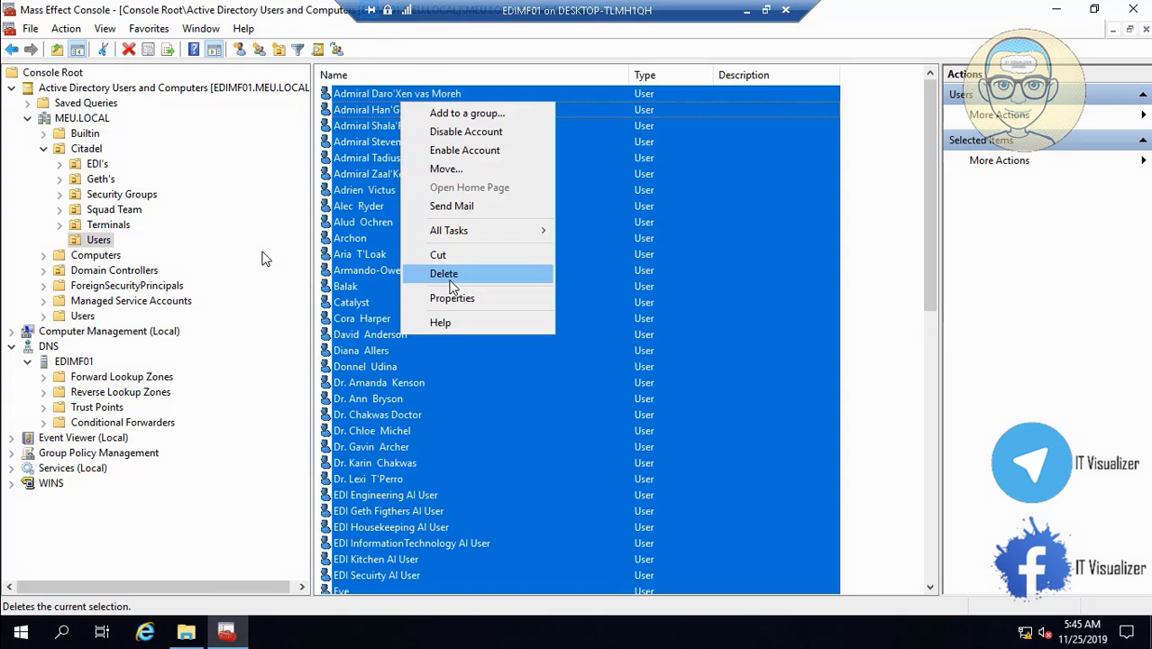
left_click(464, 299)
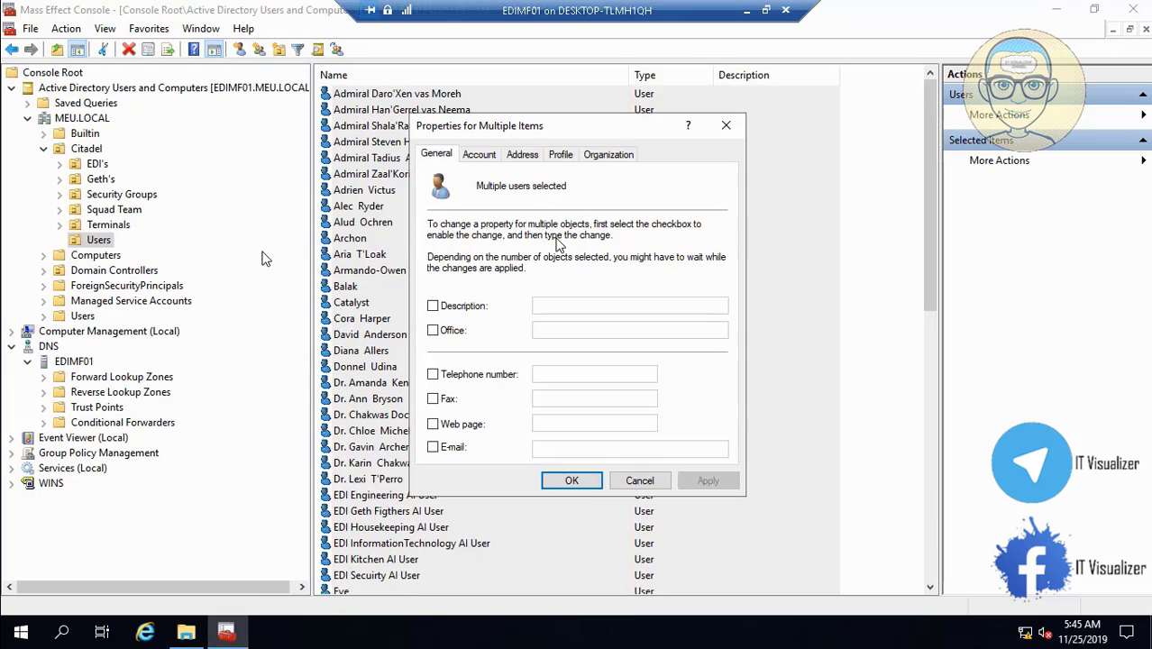
left_click(562, 157)
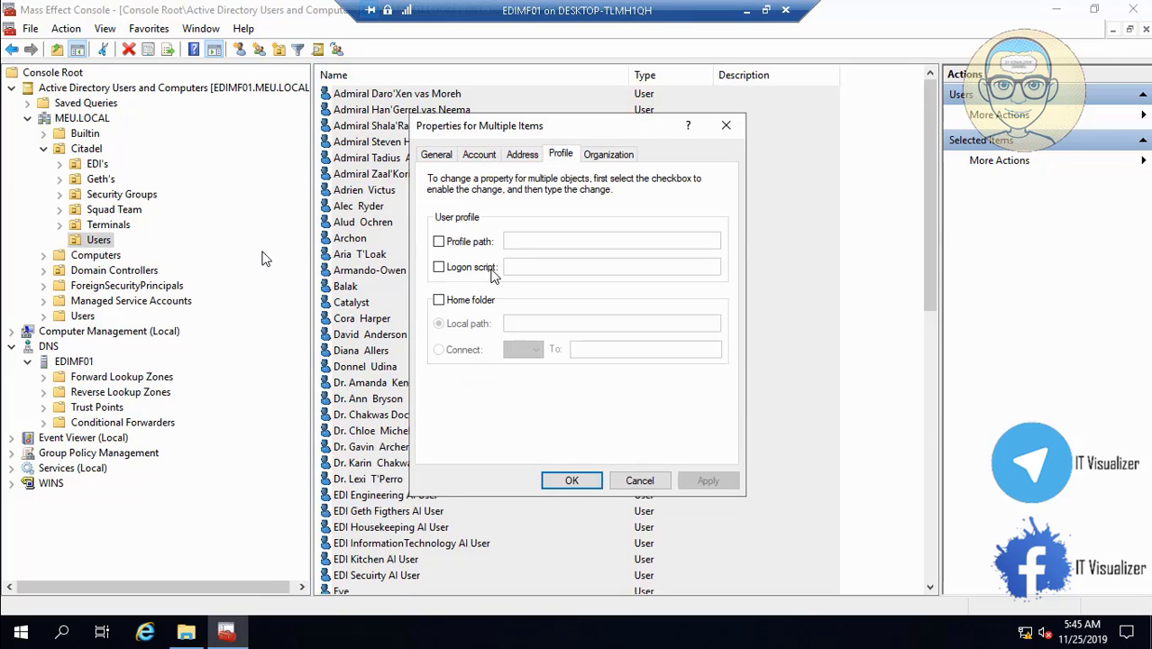
left_click(453, 272)
left_click(518, 266)
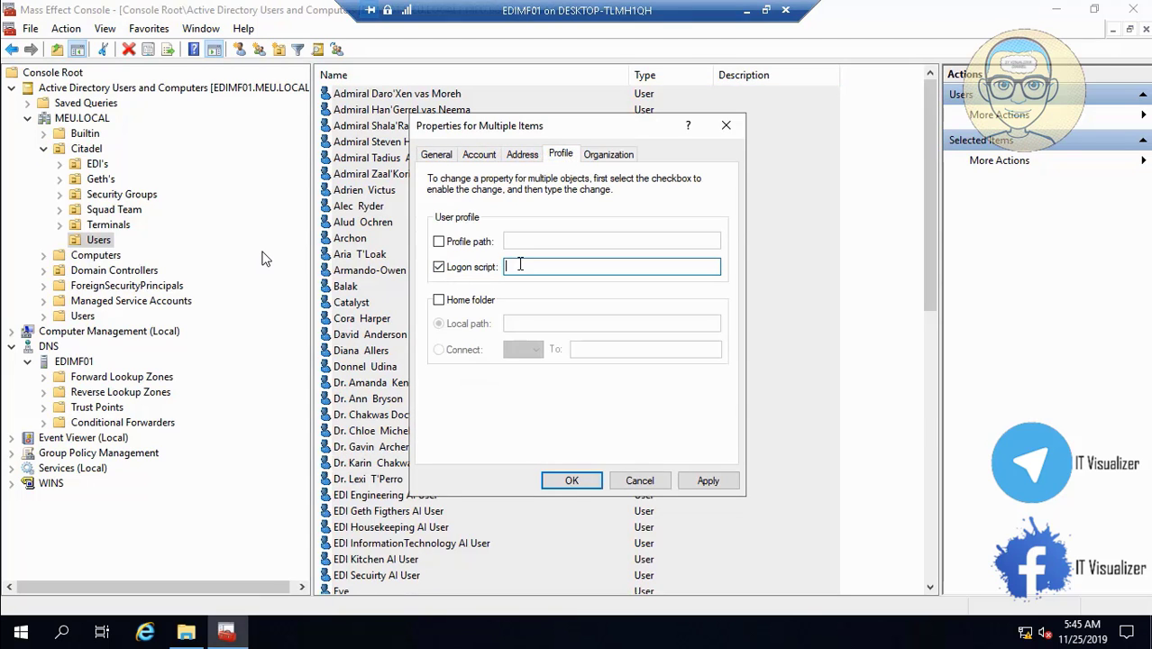
key("ctrl+v")
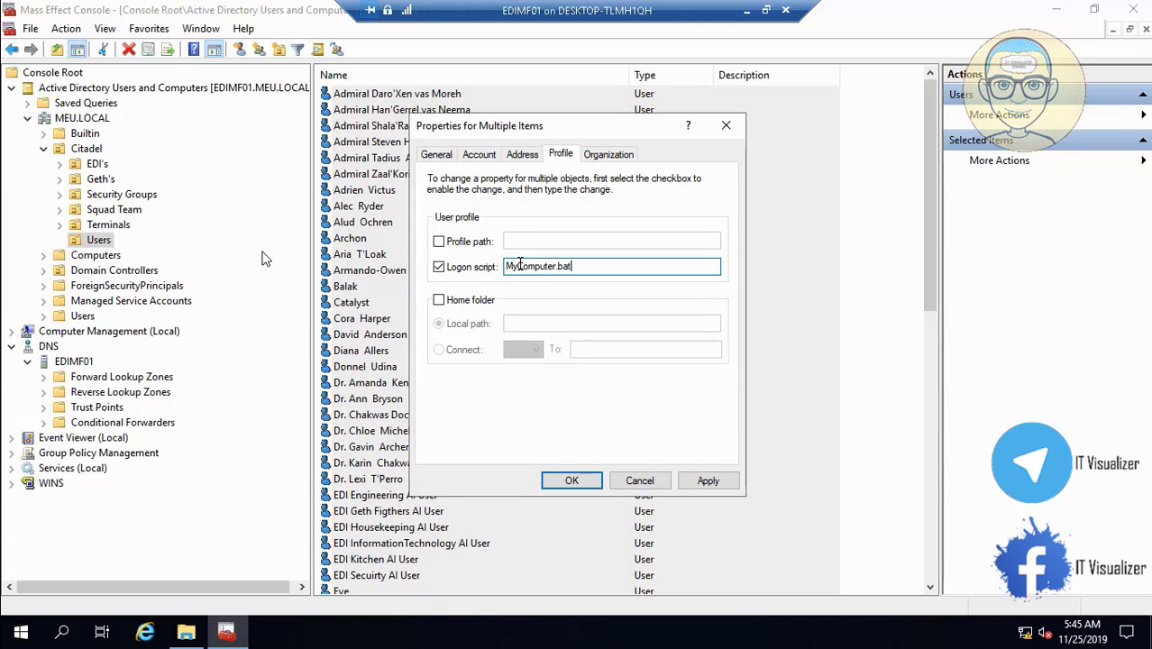
left_click(707, 481)
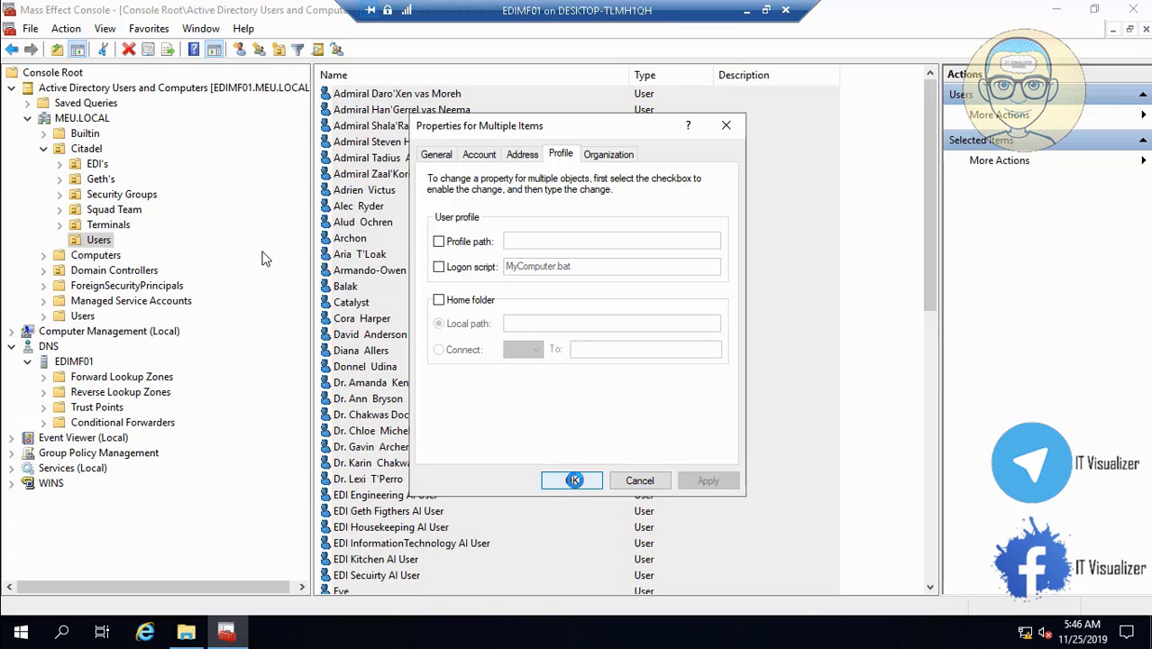
left_click(573, 479)
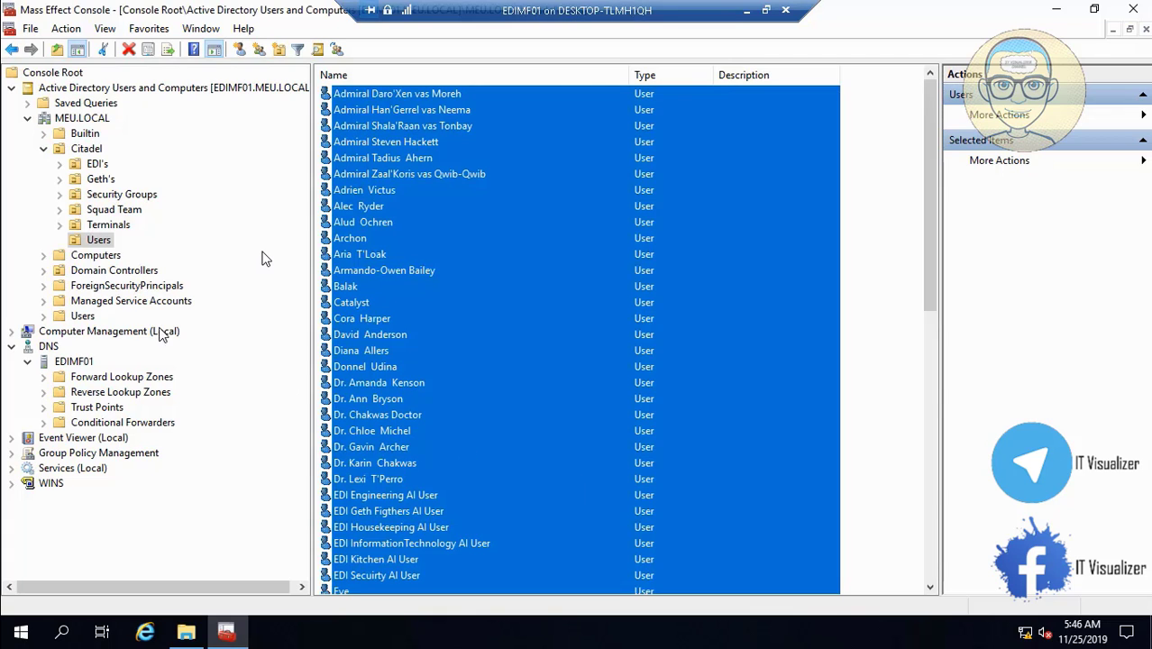
left_click(116, 209)
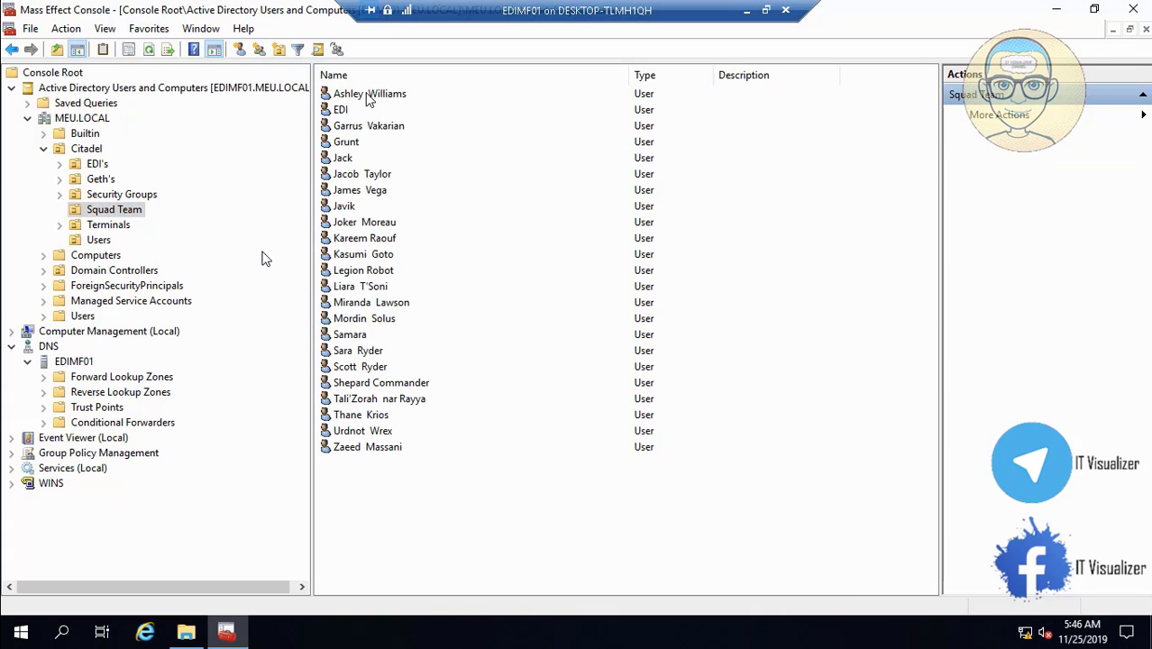
- Select all Squad Team users and apply MyComputer.bat as their Profile logon script
left_click(368, 97)
key("ctrl+a")
right_click(368, 98)
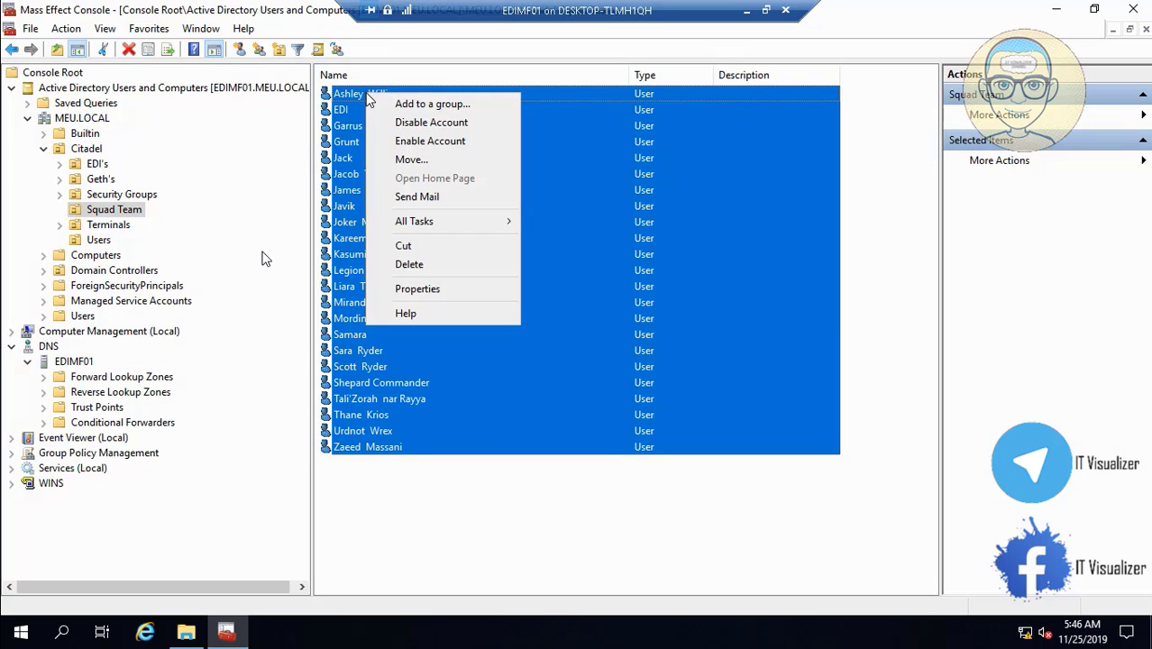
left_click(460, 288)
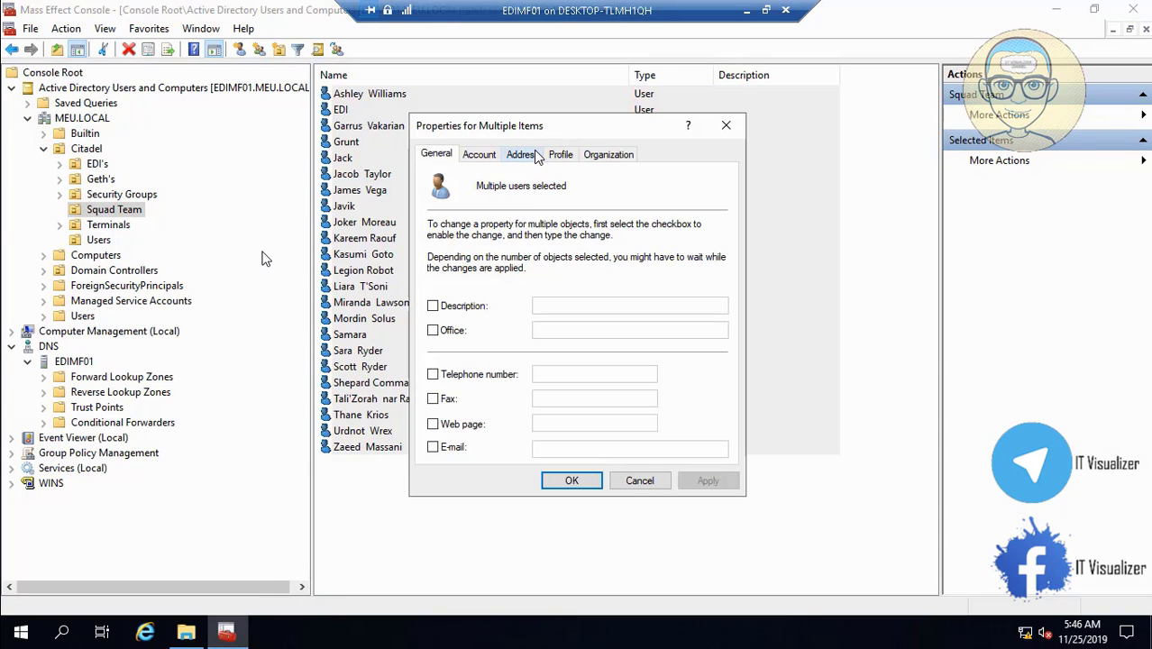
left_click(559, 155)
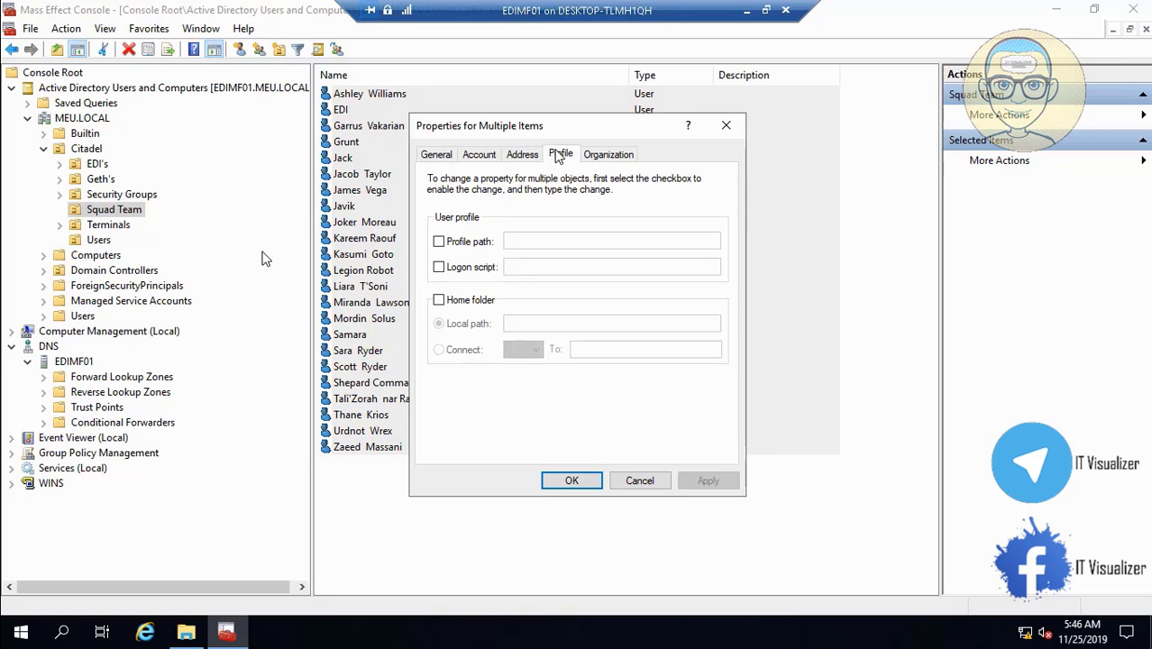
left_click(439, 266)
left_click(521, 266)
type("MyComputer")
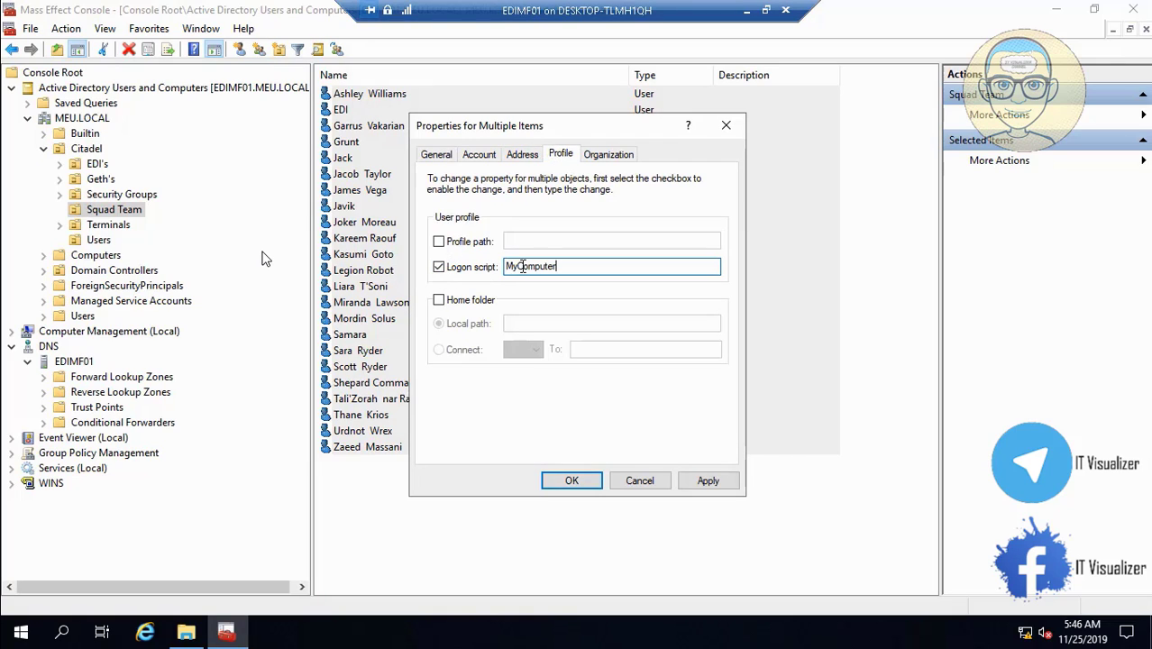
type("bat")
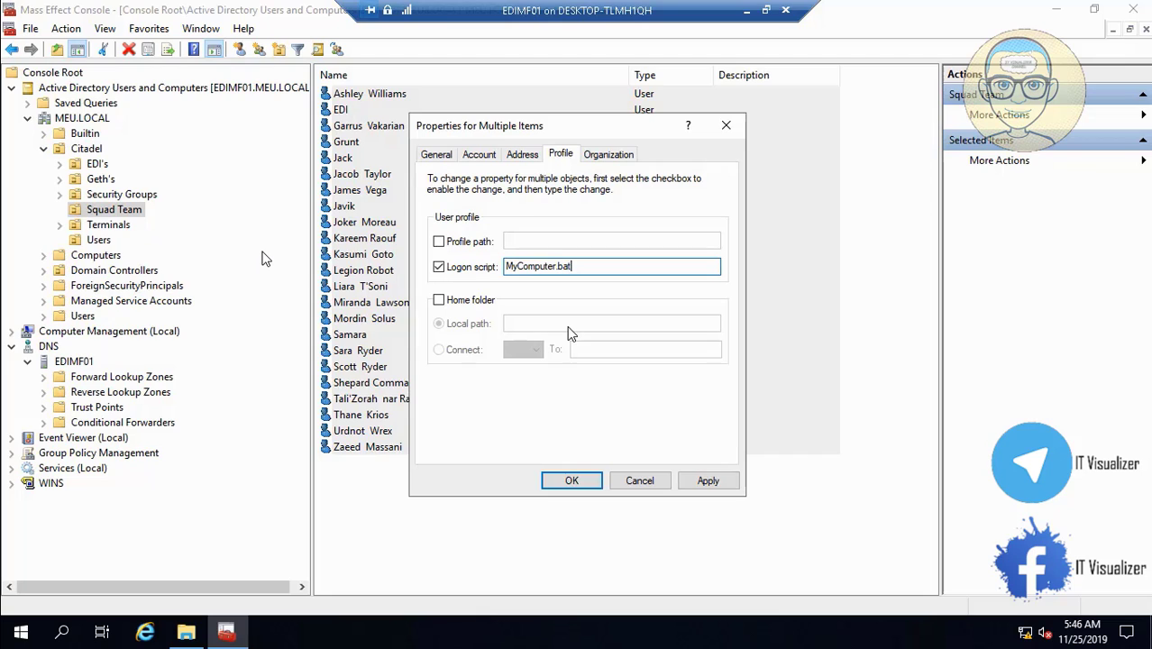
left_click(728, 484)
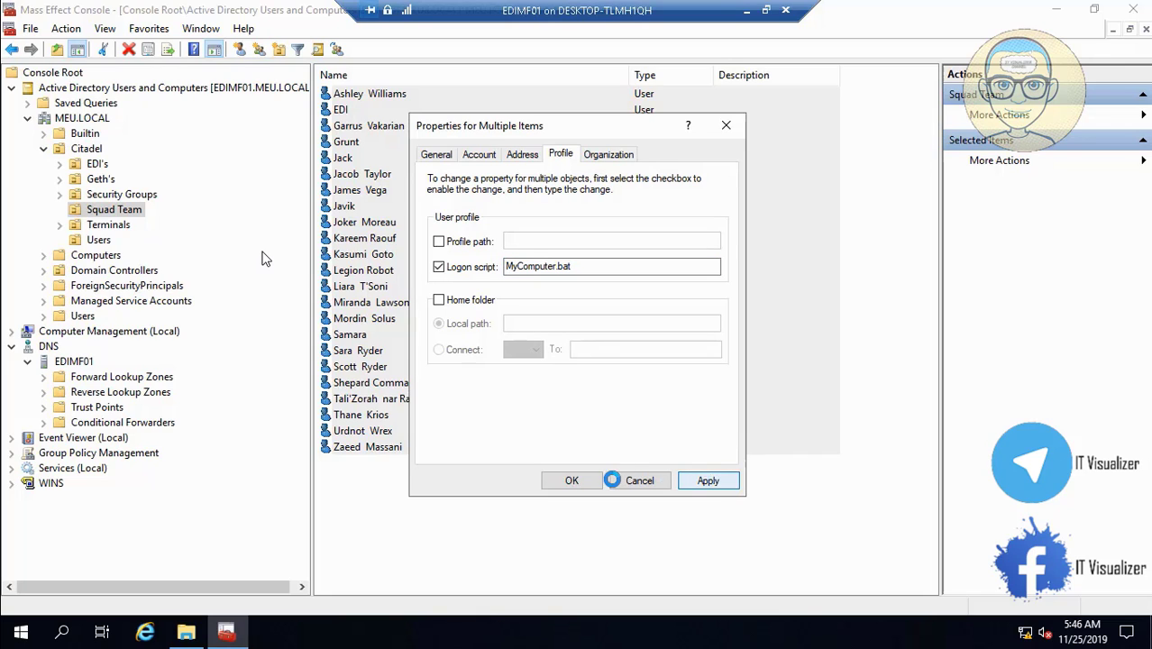
- Confirm the Squad Team properties, check Terminals, Users and EDI's, then close the console saving its settings
left_click(577, 482)
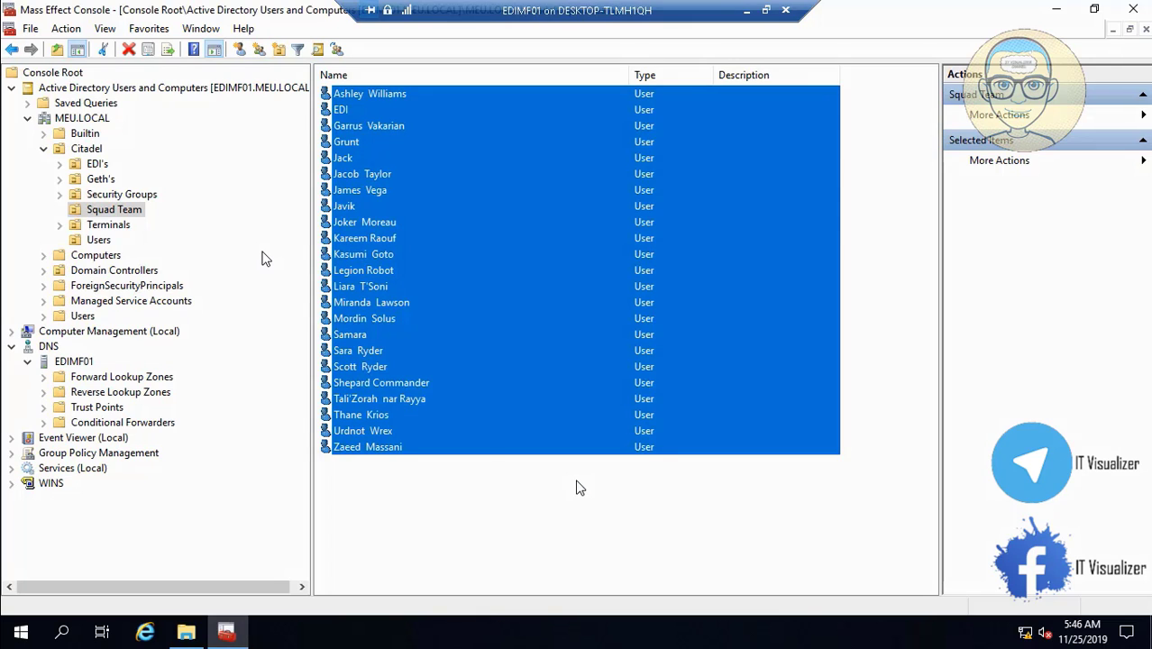
left_click(107, 225)
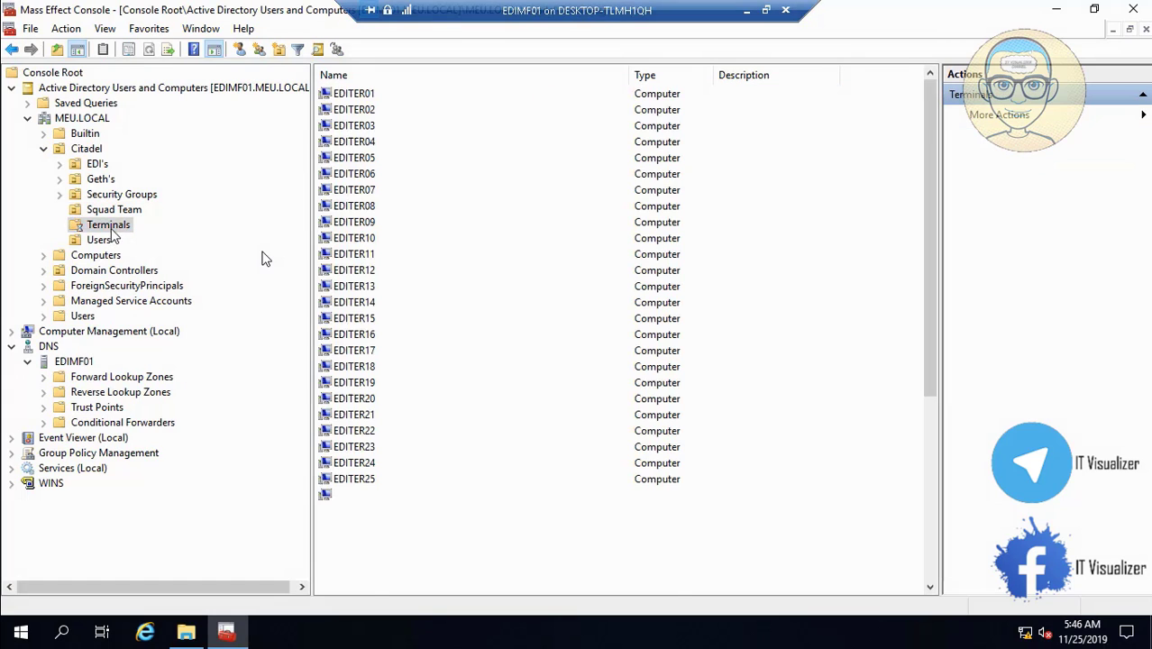
left_click(99, 240)
left_click(97, 164)
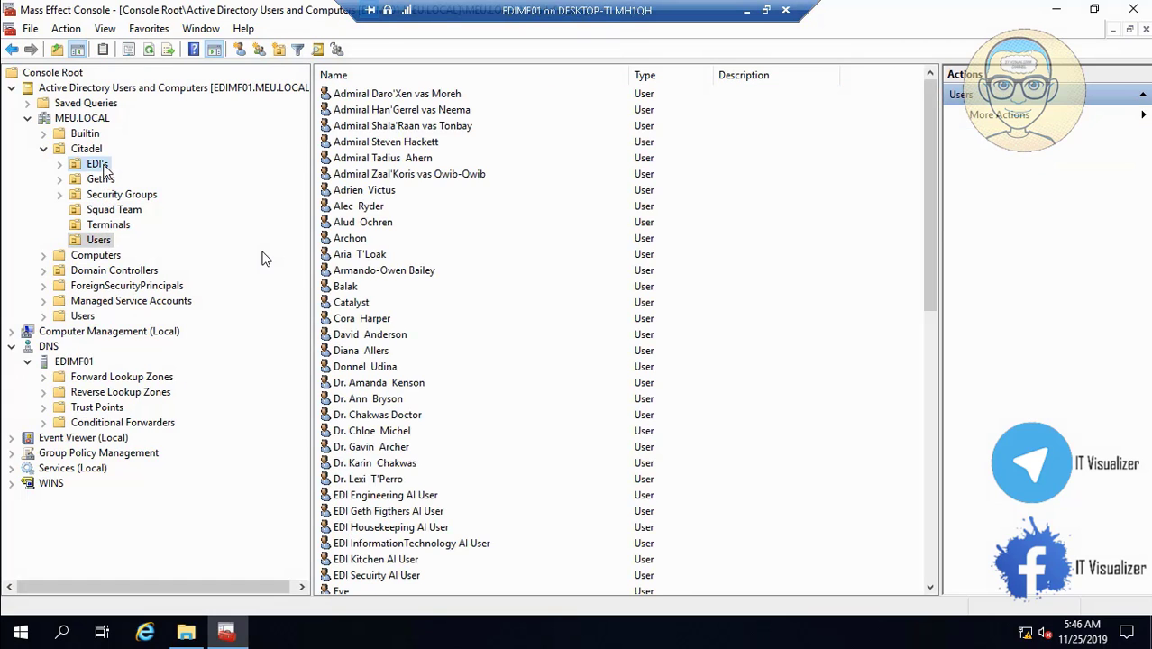
left_click(1132, 9)
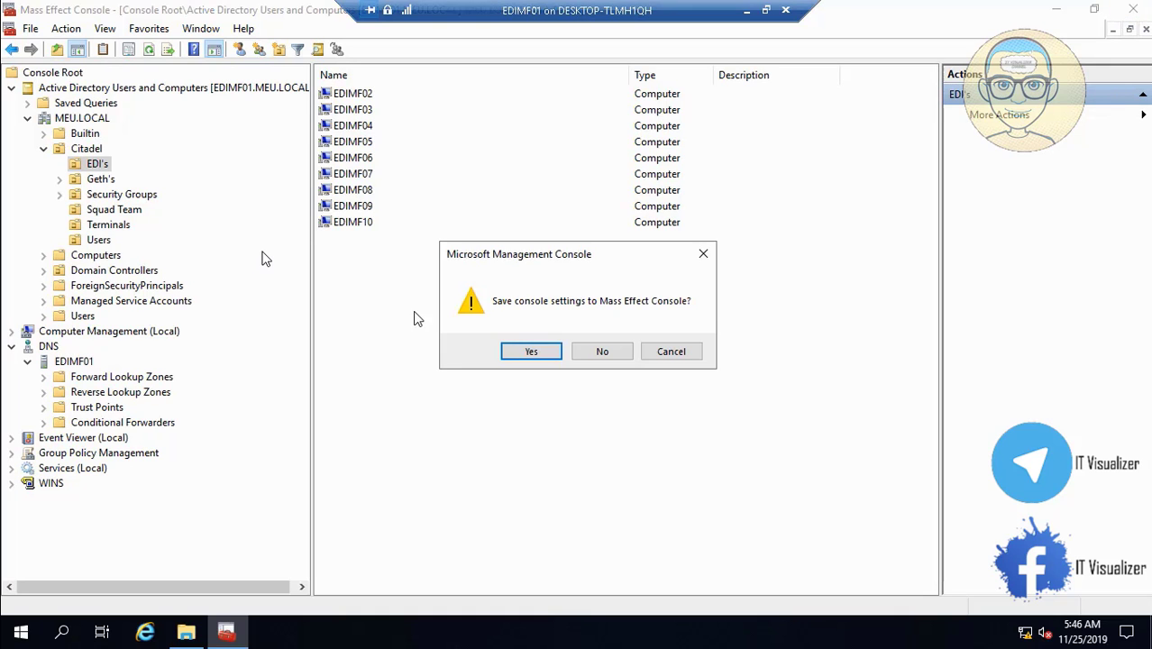
left_click(525, 351)
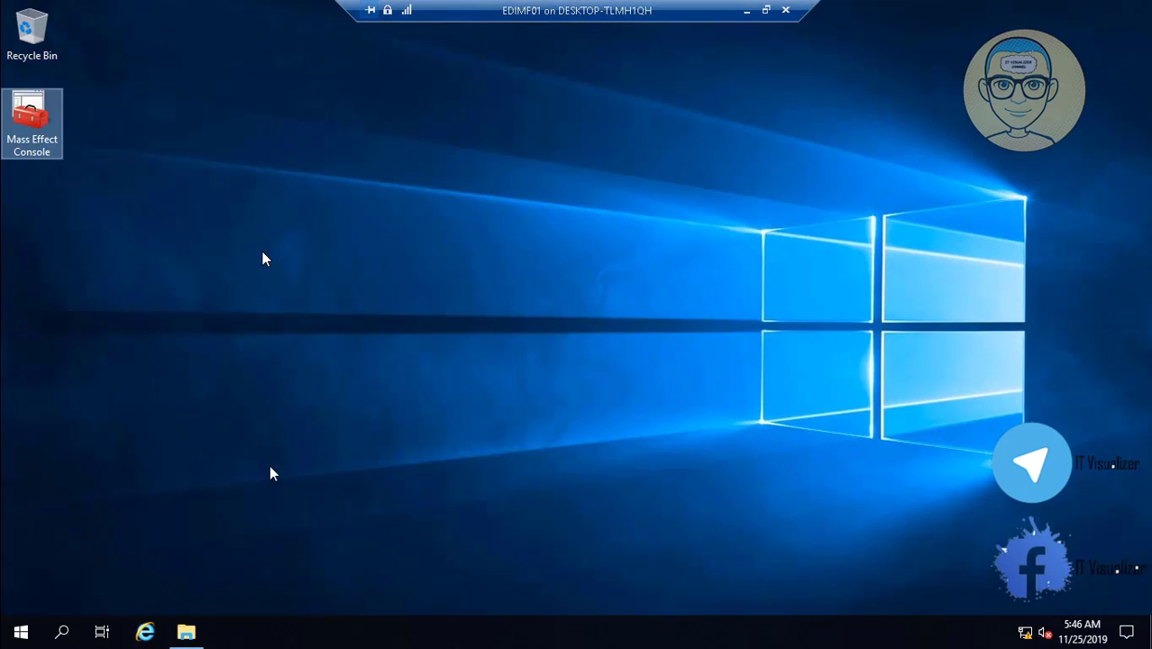
- Close the leftover NETLOGON window, restart the server with reason Other (Unplanned), and minimize the VM connection
left_click(186, 631)
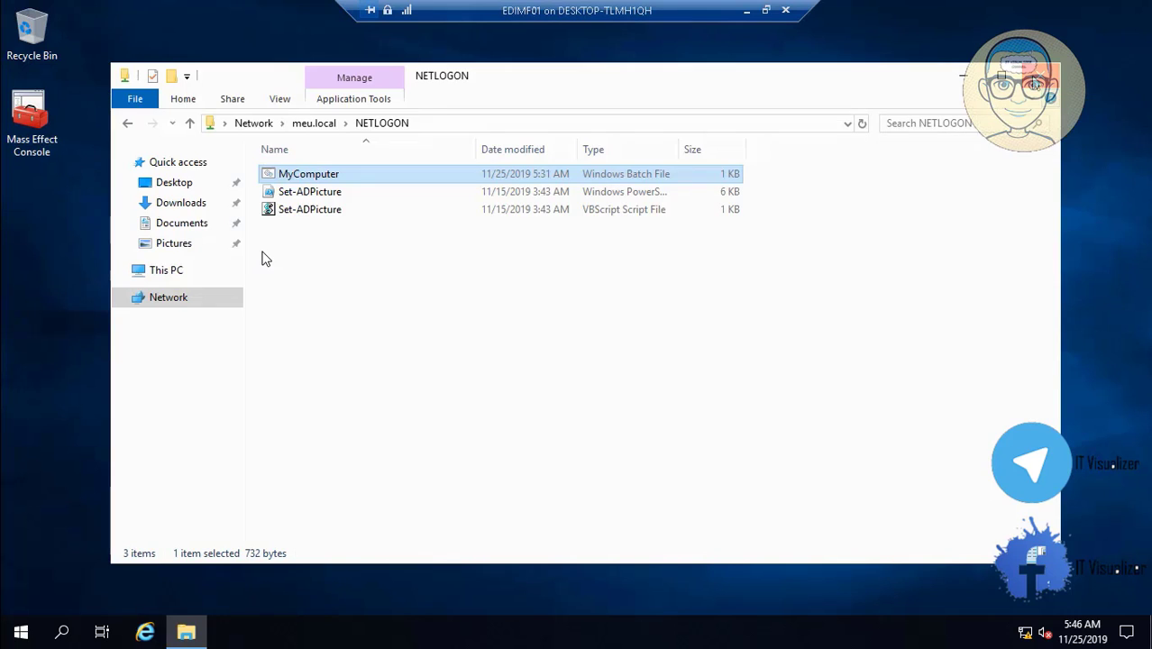
left_click(1038, 76)
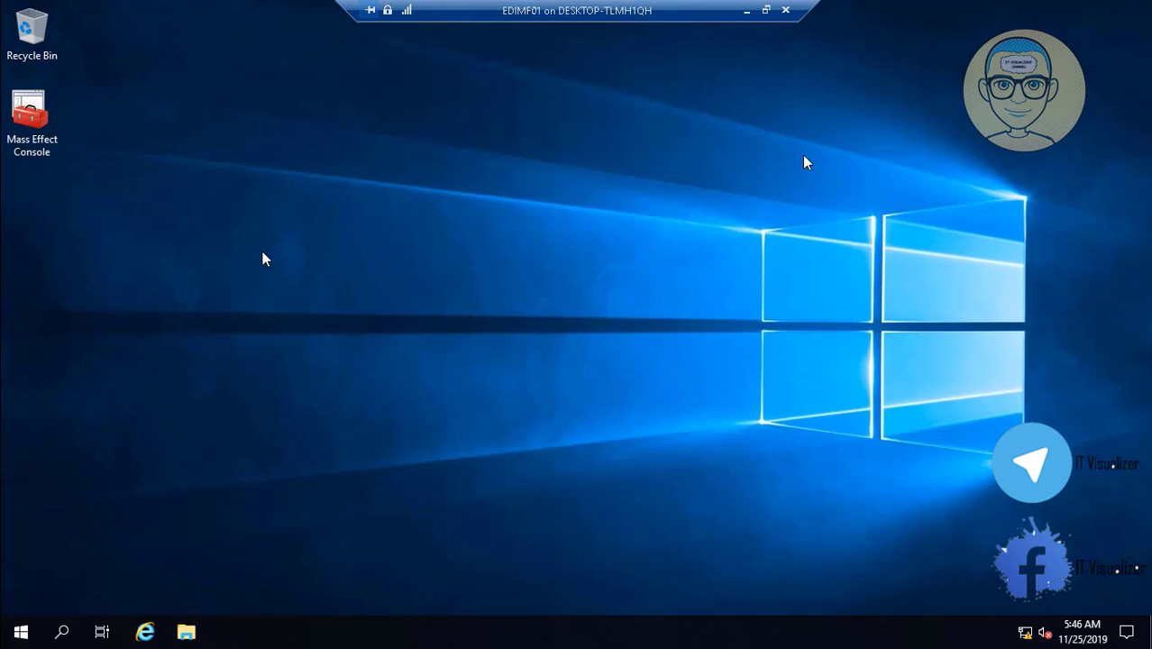
right_click(21, 631)
mouse_move(160, 578)
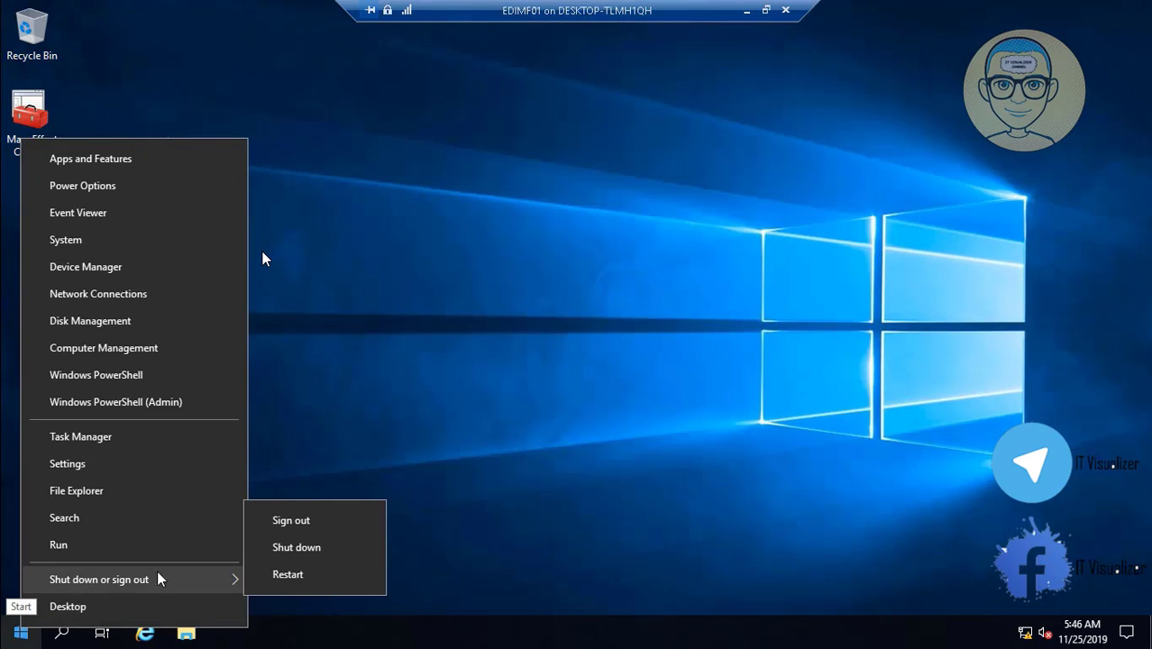
left_click(281, 574)
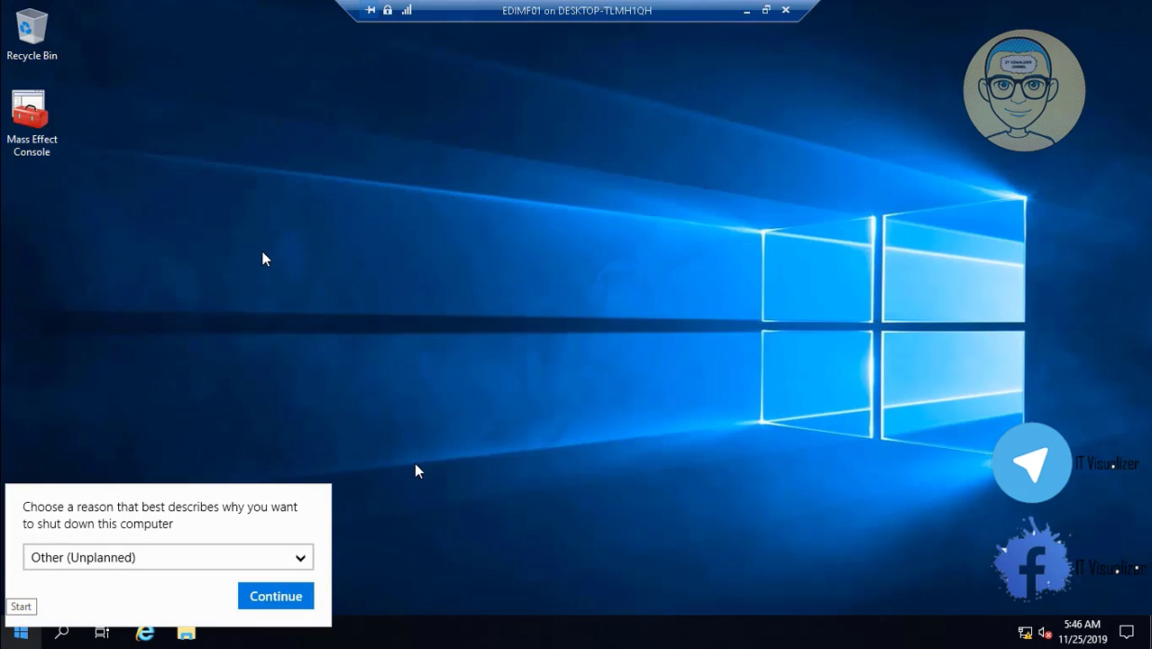
left_click(270, 597)
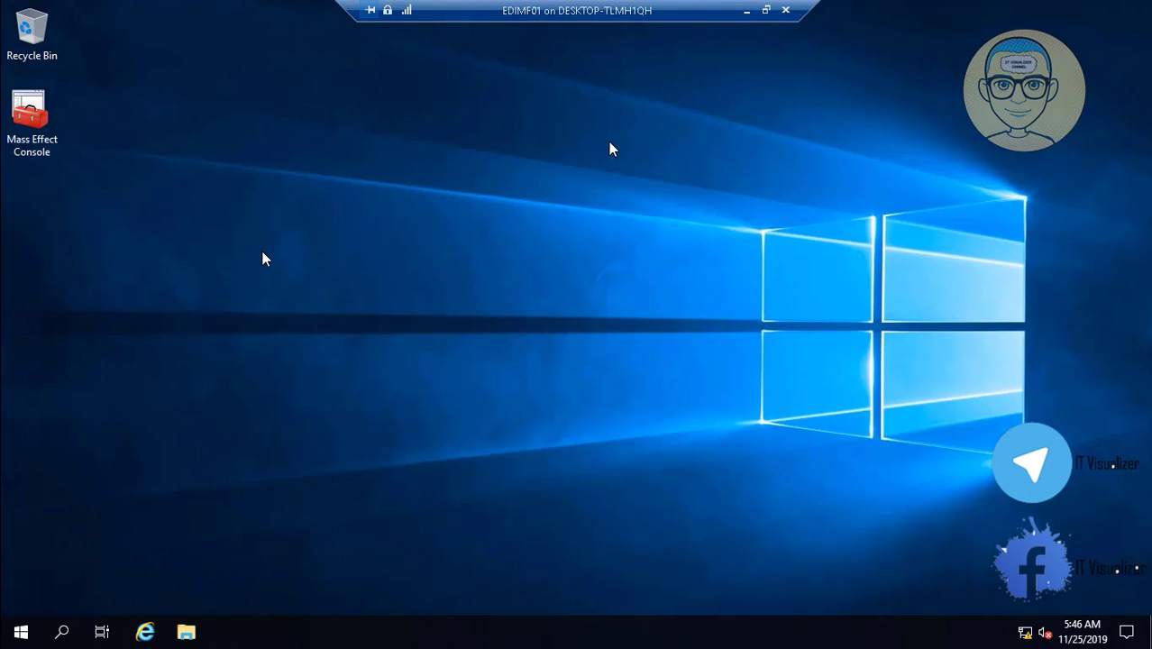
left_click(761, 10)
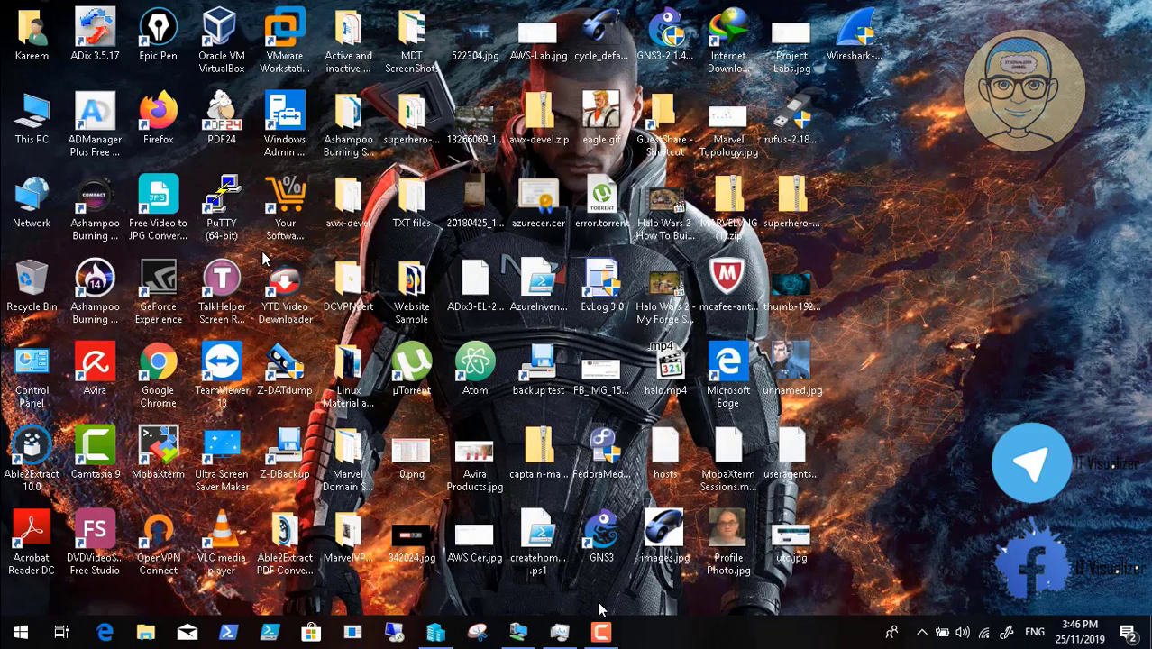
- Restore the EDIMF01 VM connection from the taskbar and switch it back to Full Screen Mode
left_click(601, 632)
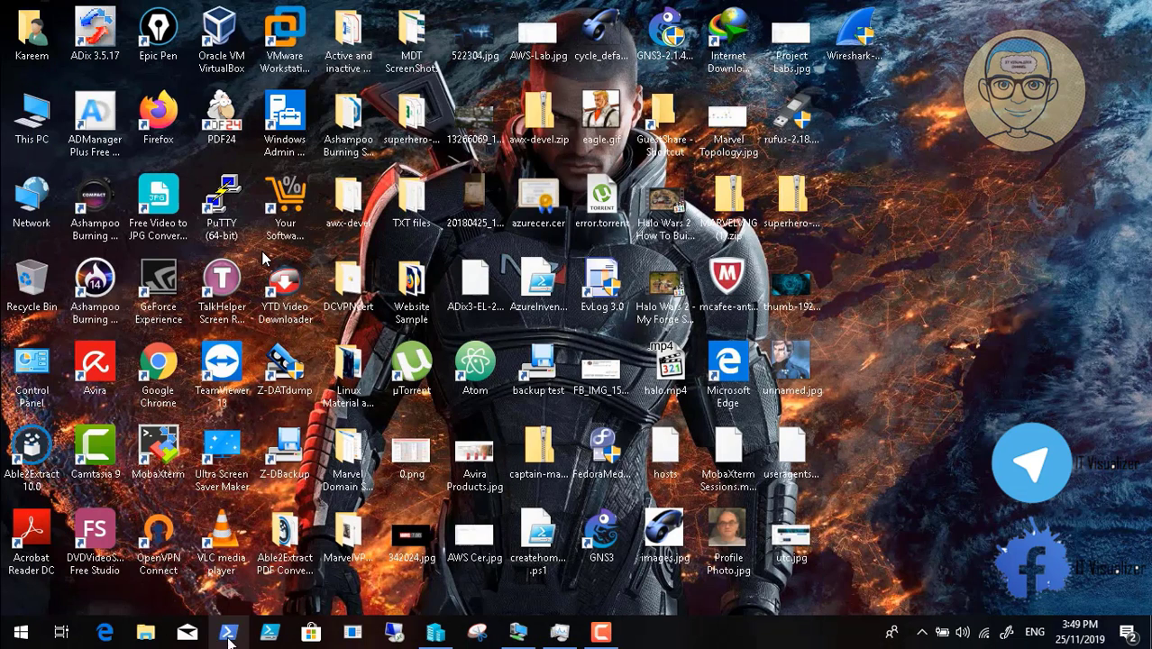
left_click(517, 637)
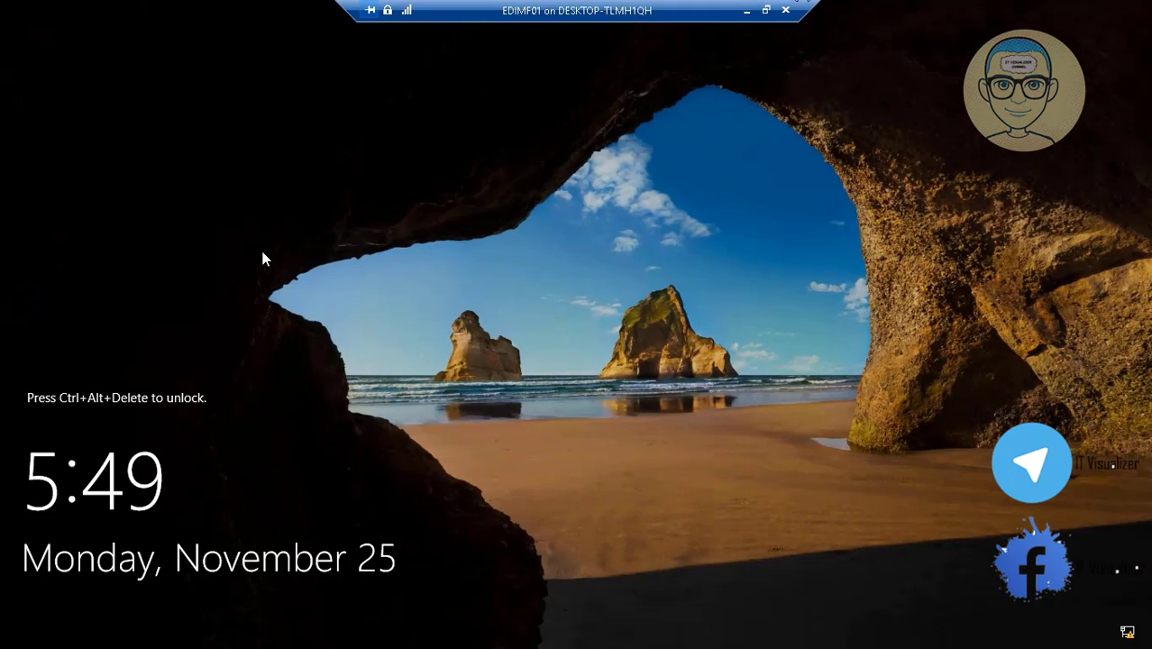
left_click(767, 12)
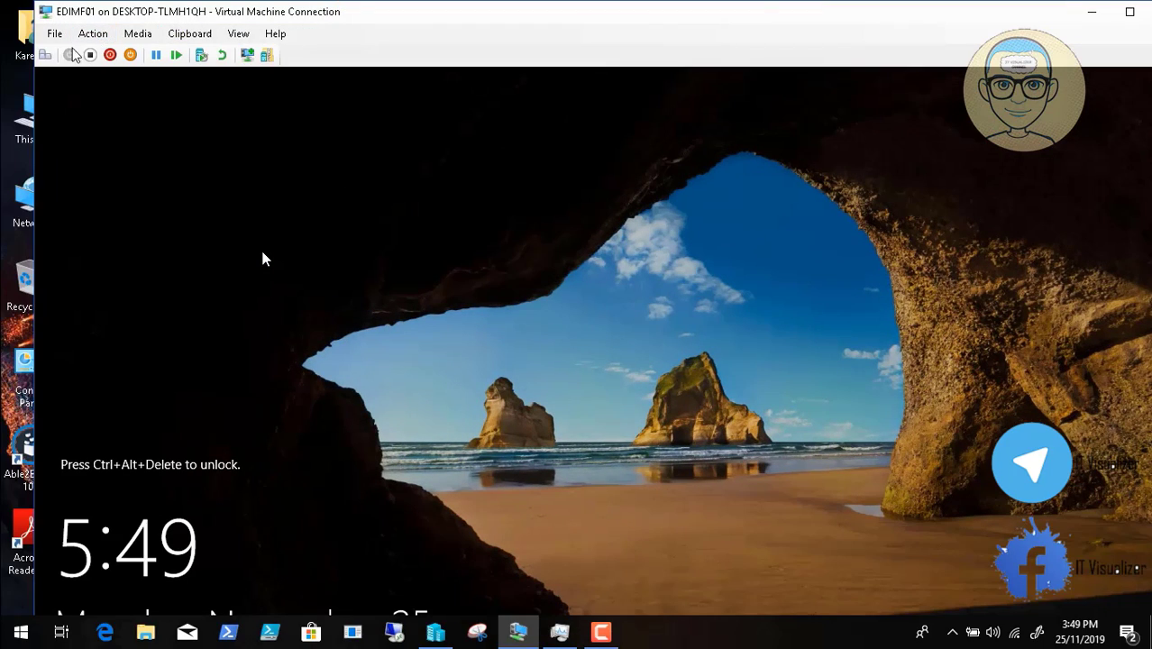
left_click(238, 34)
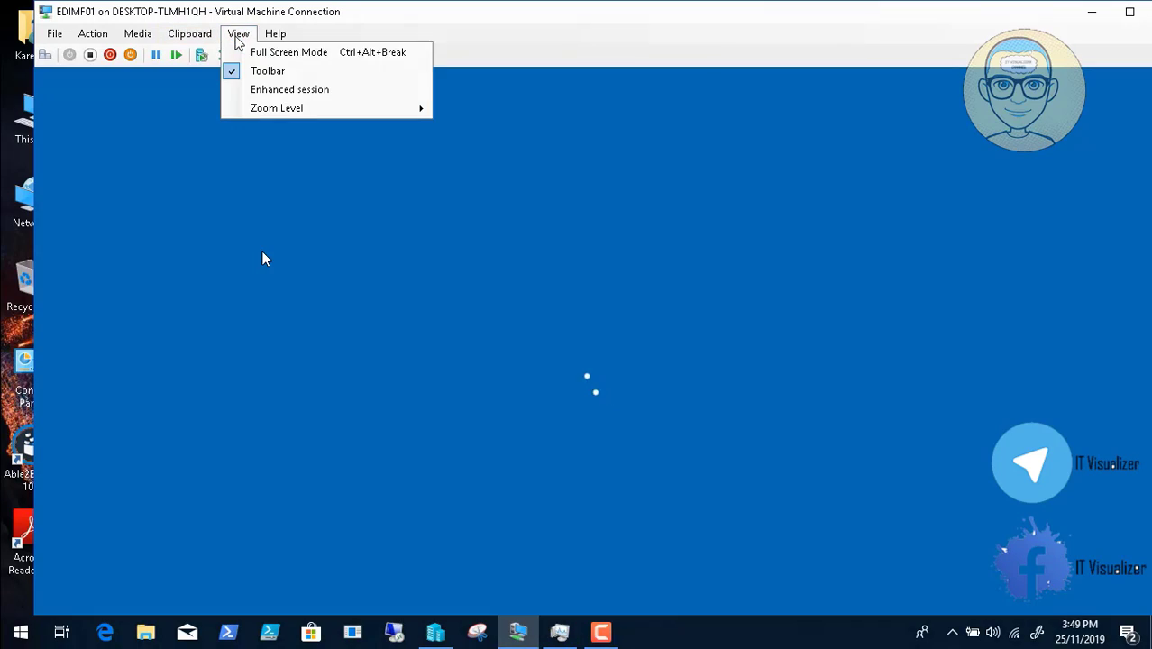
left_click(251, 50)
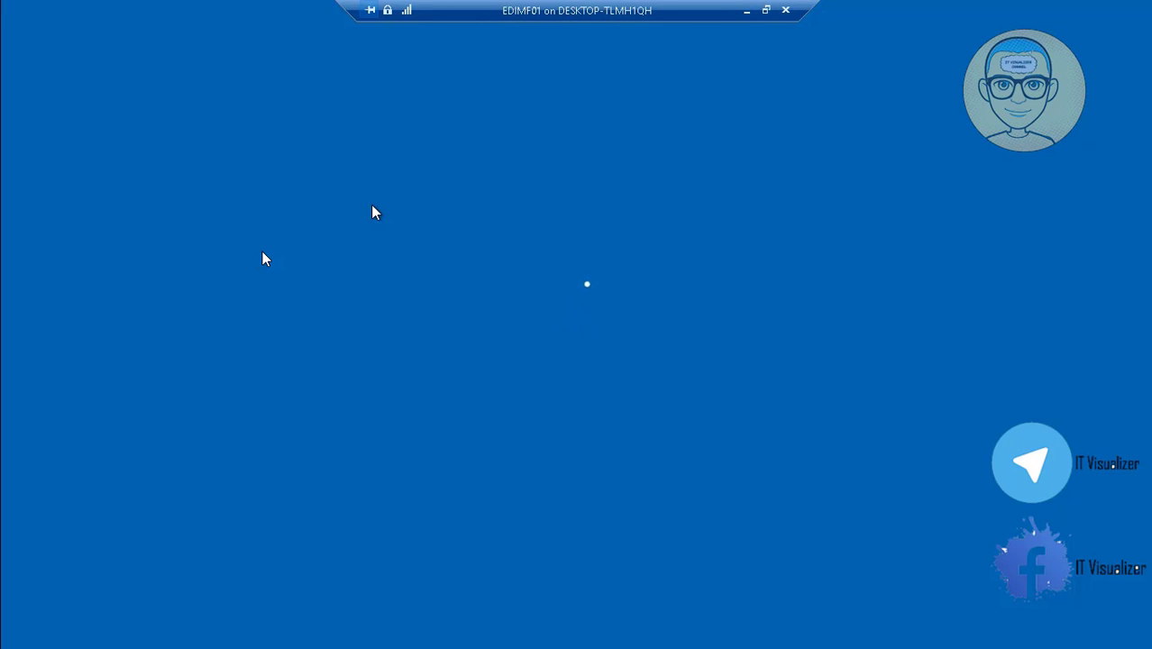
- Sign in to the restarted server with the account password
type("P")
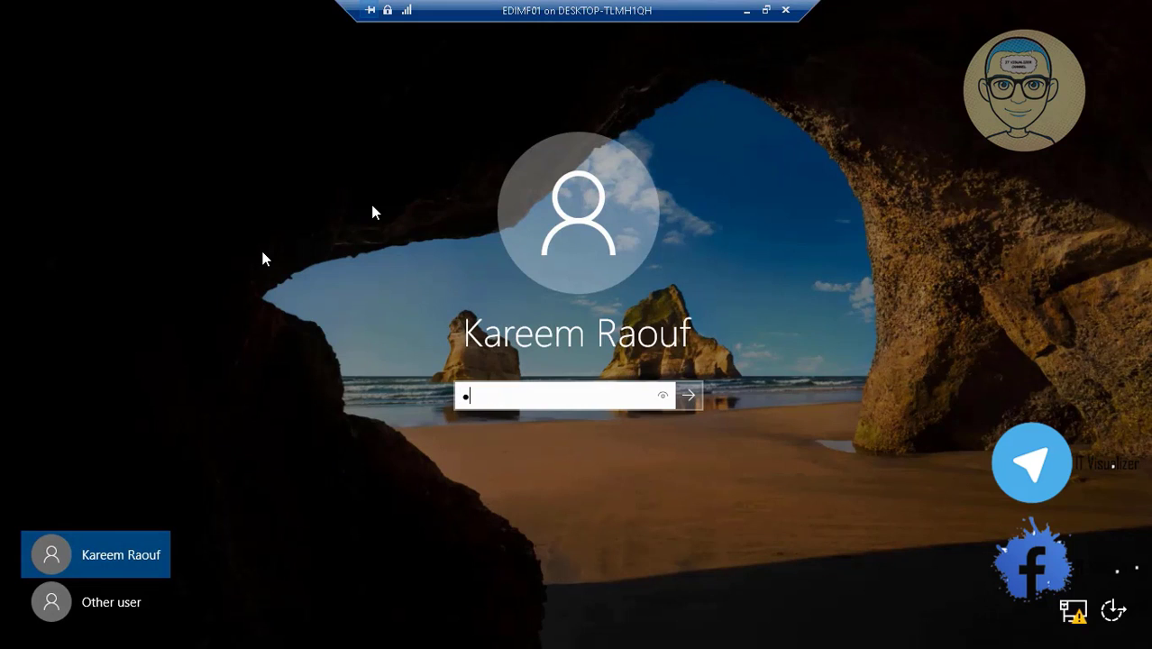
type("@ssw0rd1")
key("Return")
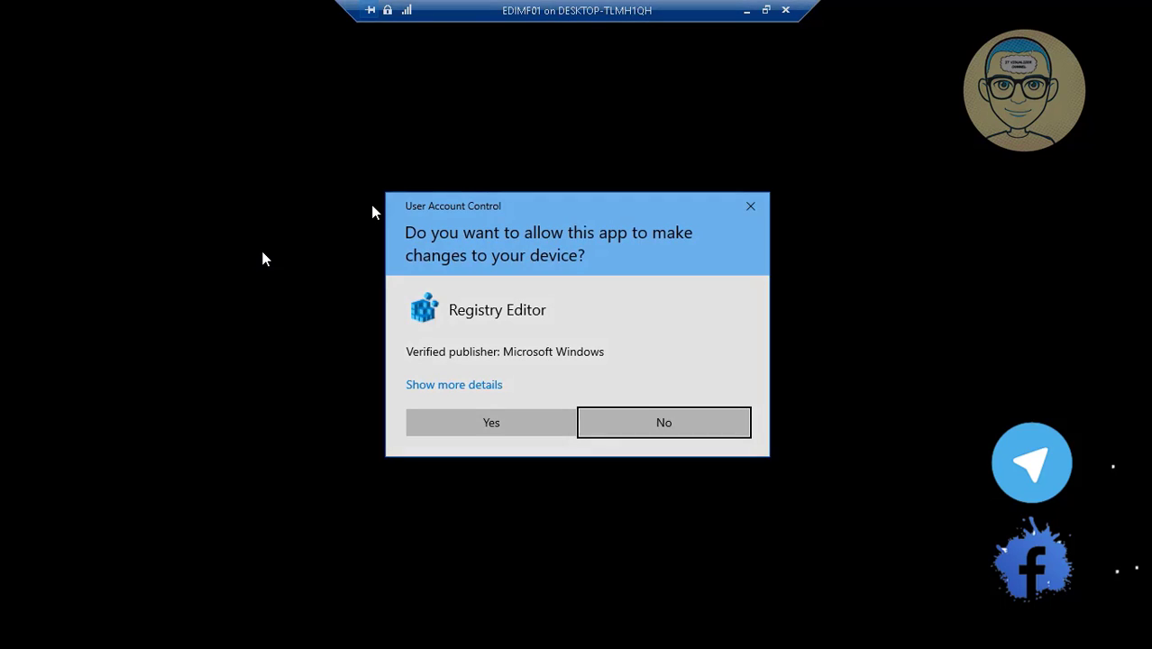
- Allow Registry Editor, launch the new EDIMF01 desktop shortcut, and approve each following UAC prompt
left_click(470, 429)
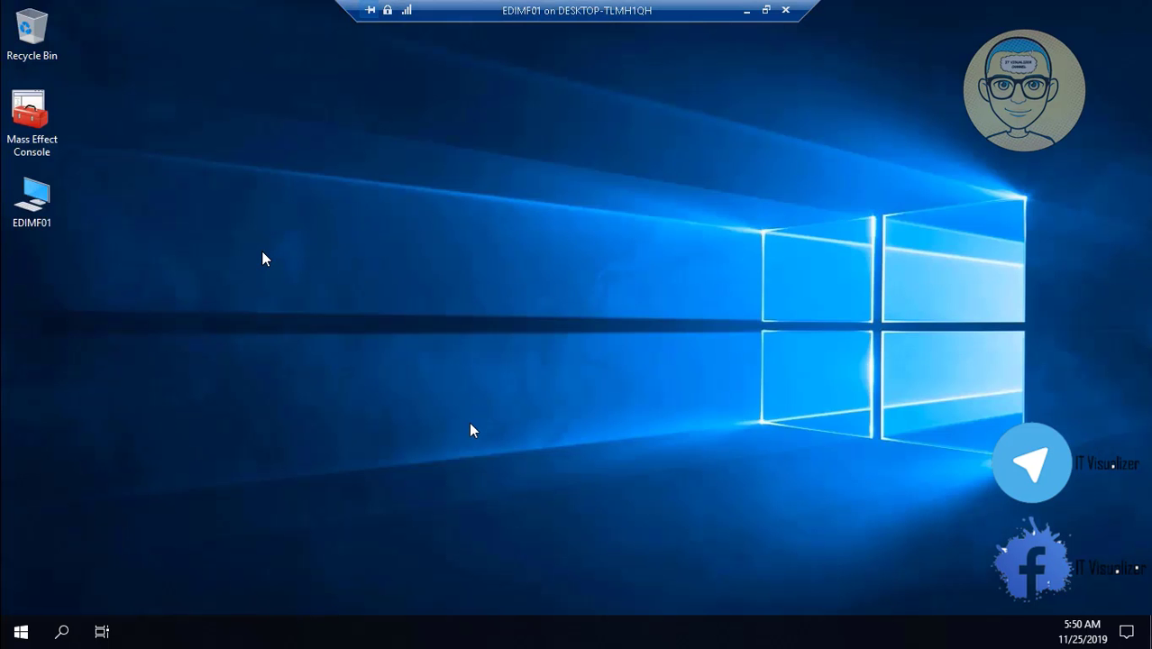
double_click(46, 204)
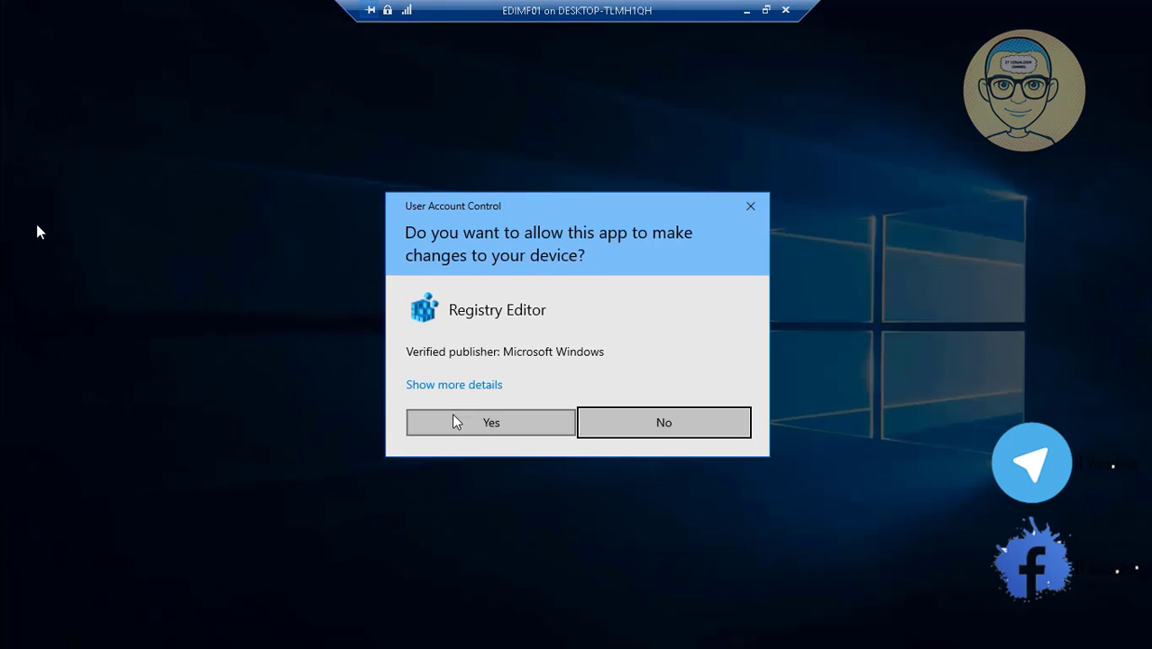
left_click(456, 422)
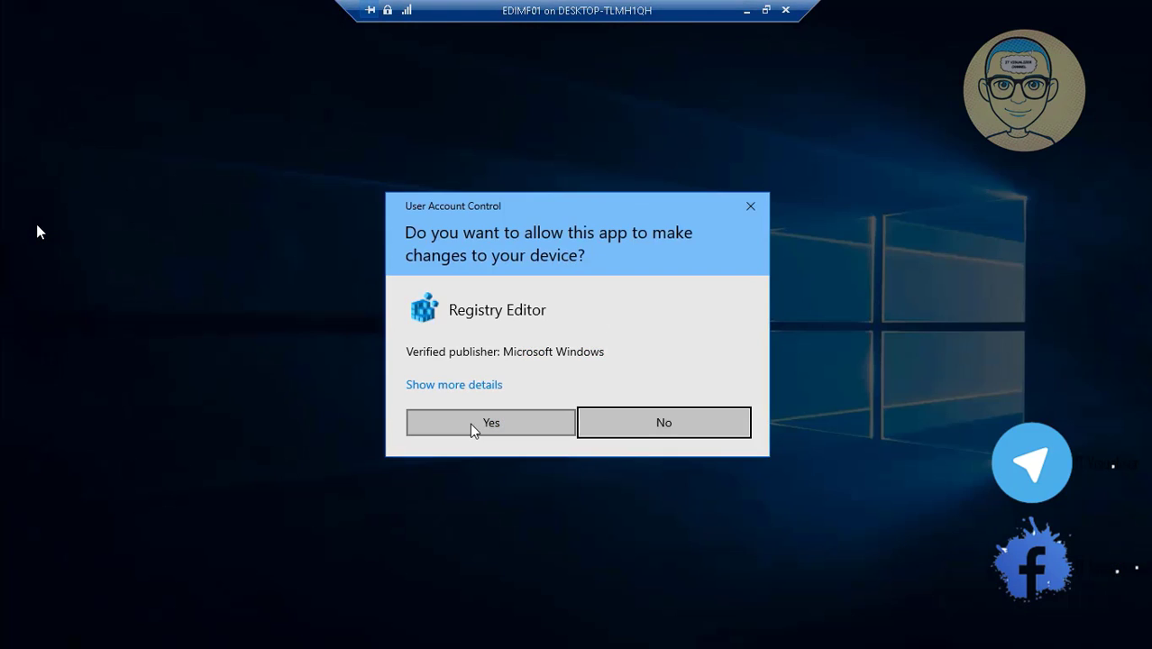
left_click(475, 425)
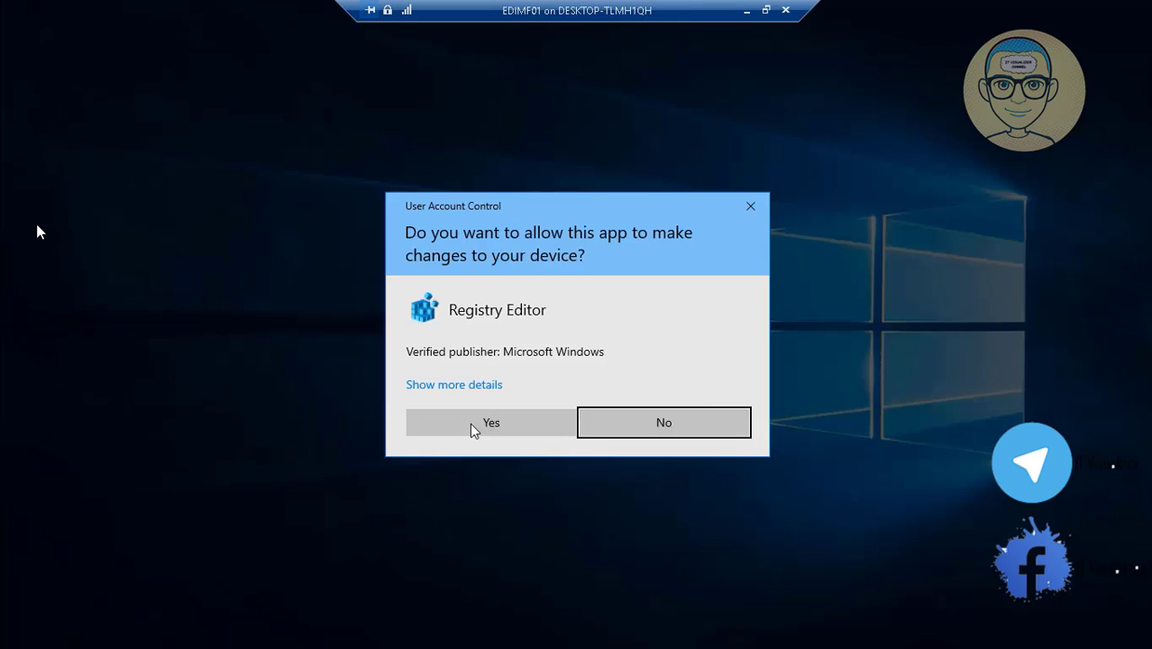
left_click(472, 424)
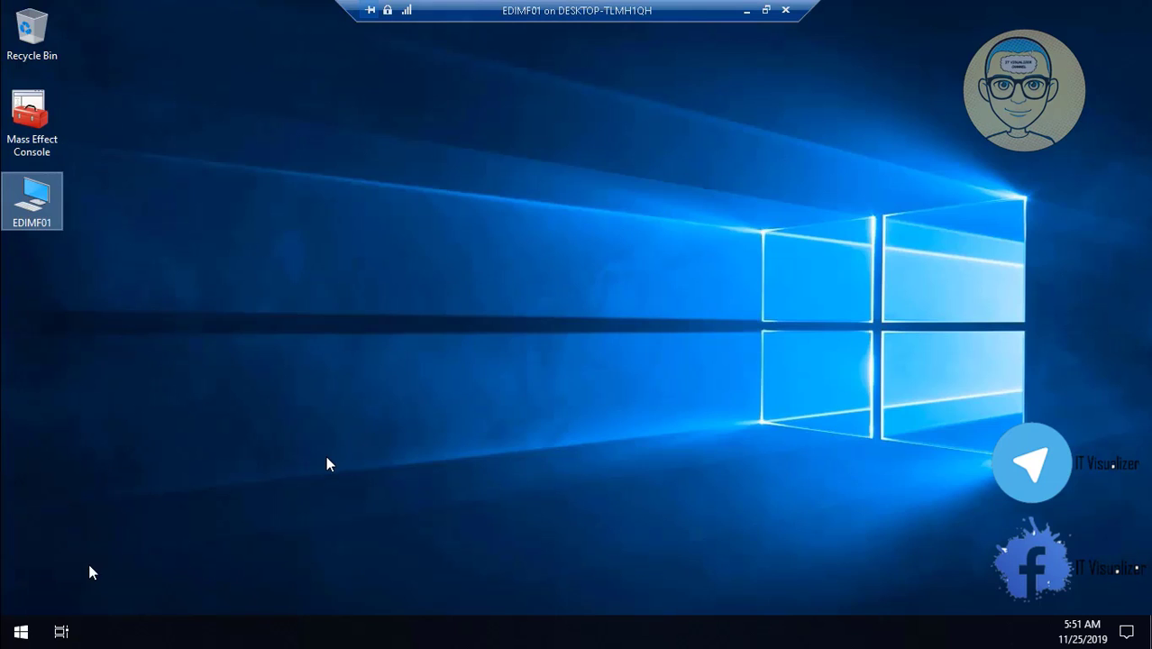
- Bring the EDIMF01 server session back to full screen
left_click(747, 10)
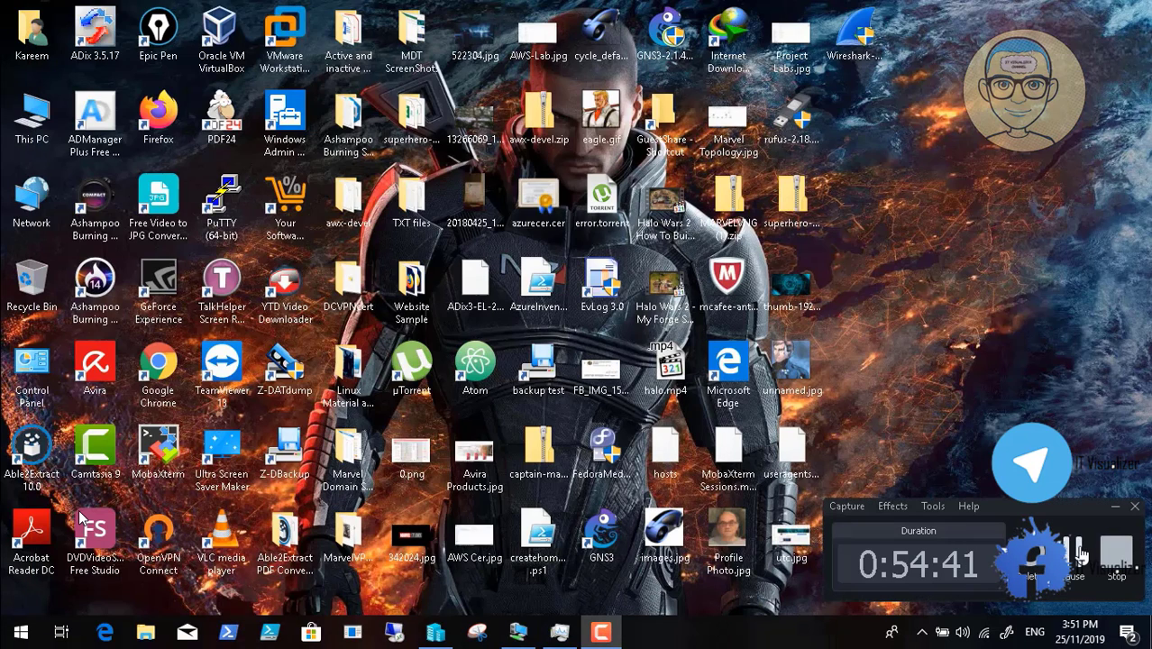
left_click(1073, 550)
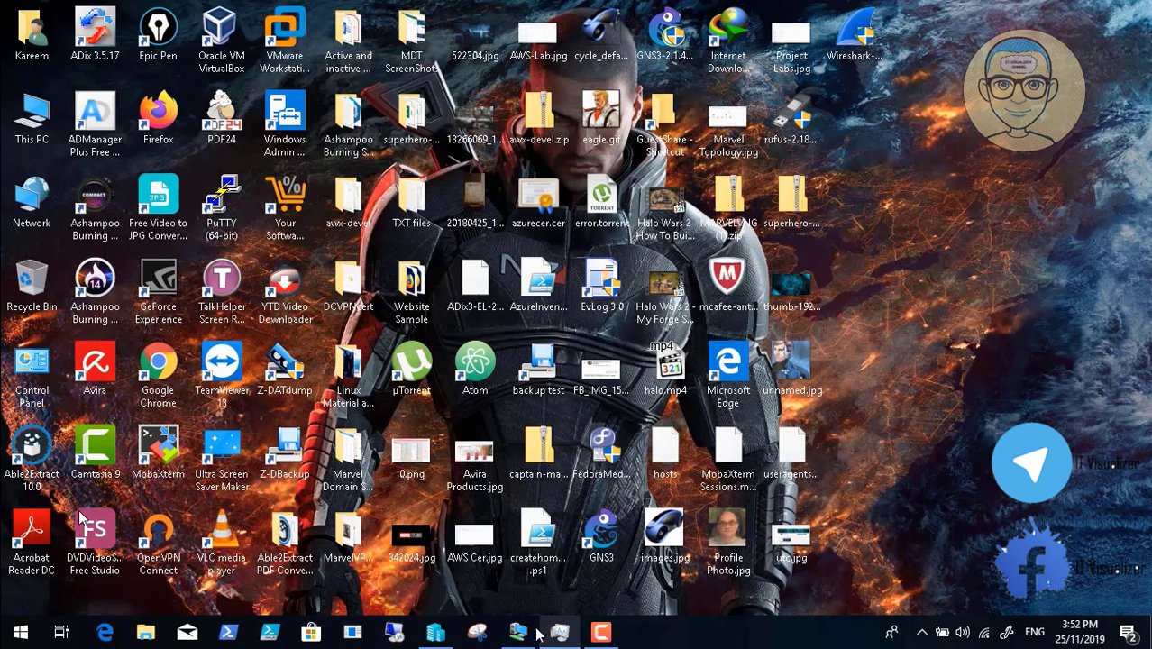
left_click(519, 631)
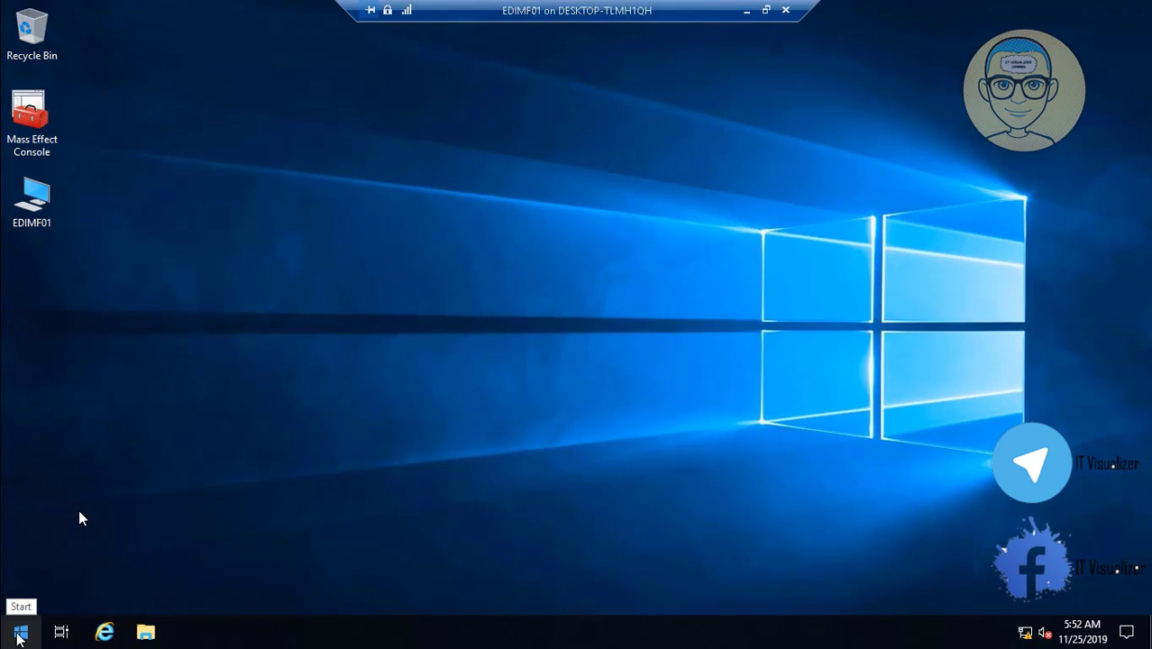
- Restart the server, confirming Other (Unplanned) as the shutdown reason
right_click(20, 634)
mouse_move(110, 588)
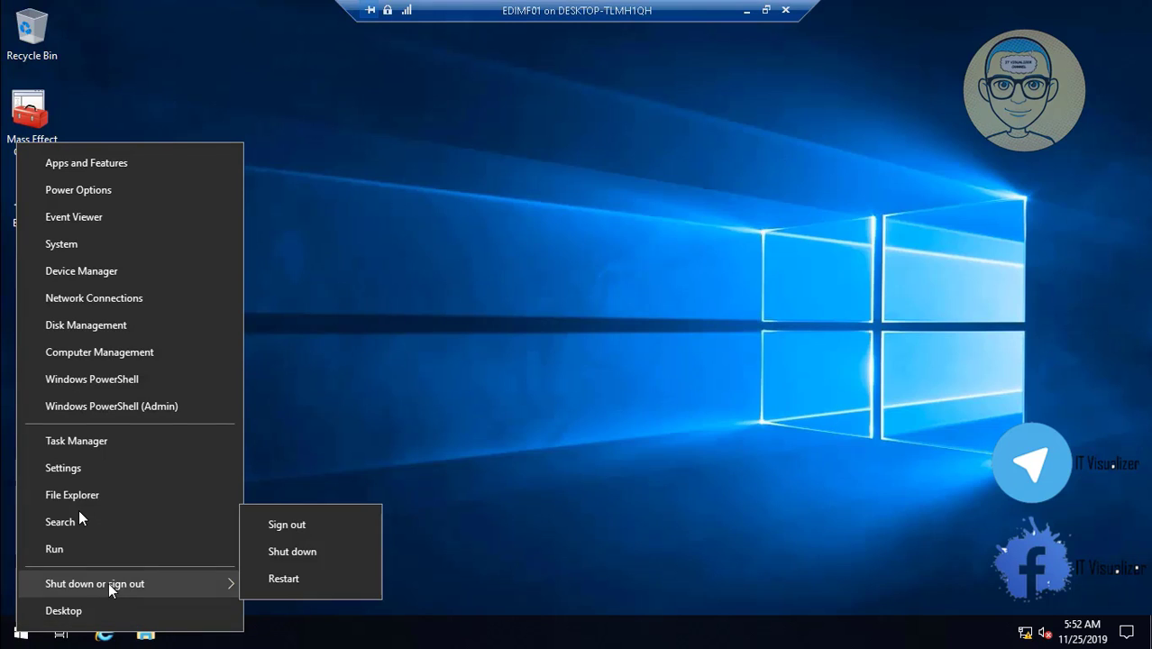
left_click(283, 578)
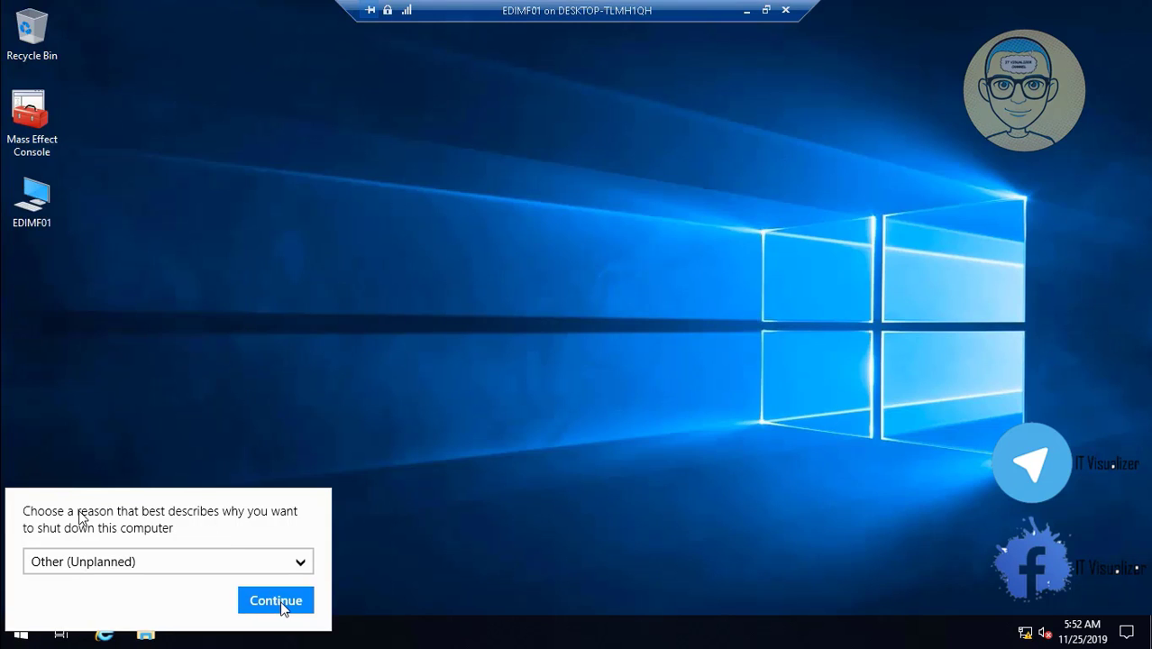
left_click(276, 601)
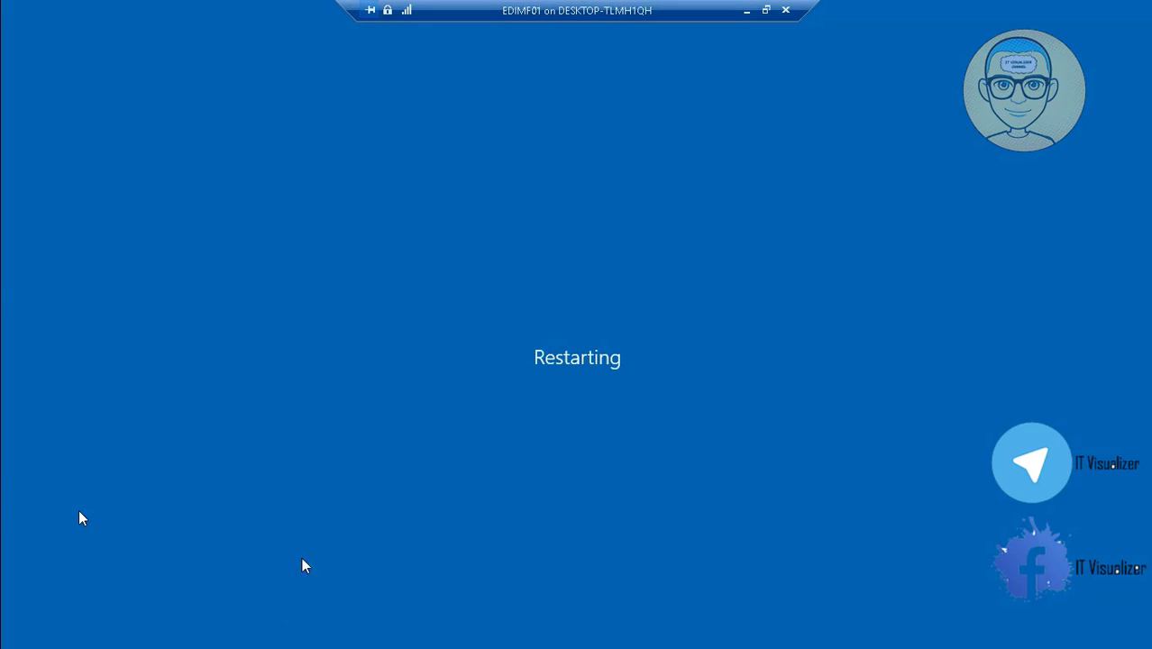
- Restore the EDIMF01 VM connection window and switch it to Full Screen Mode
left_click(746, 11)
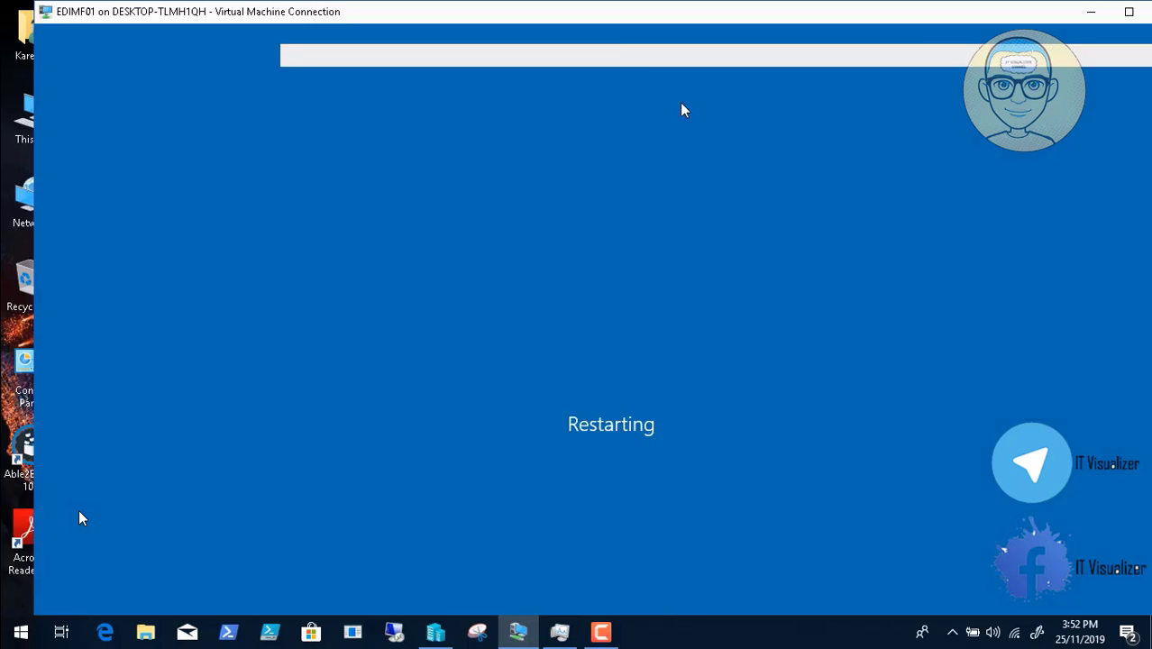
left_click(600, 634)
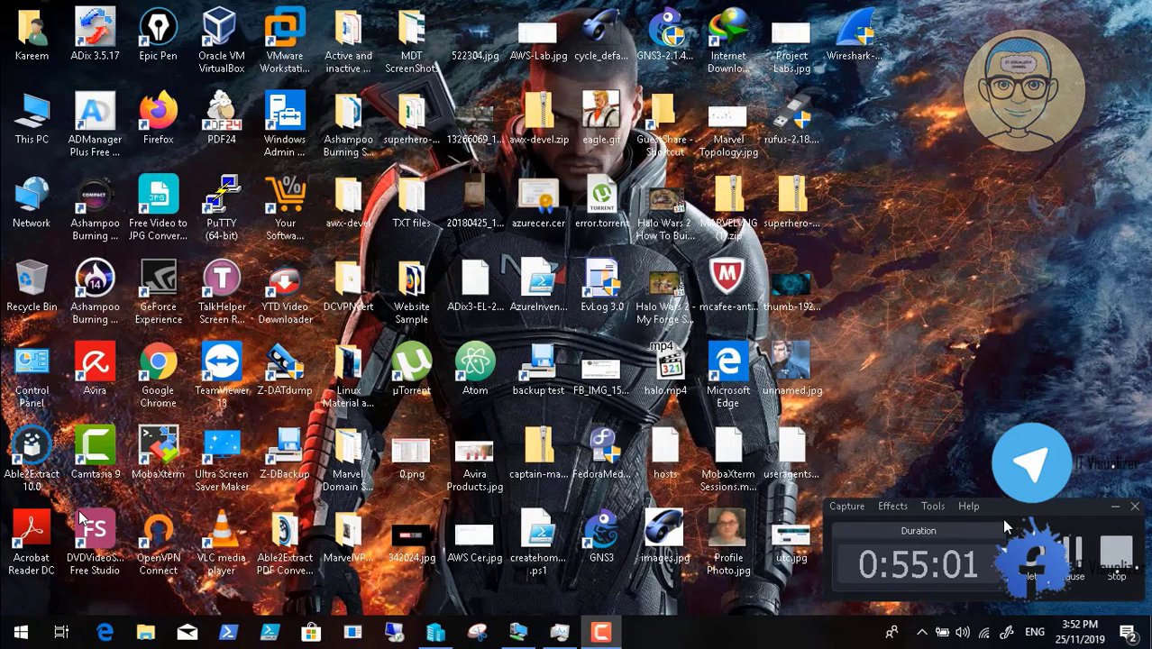
key("F9")
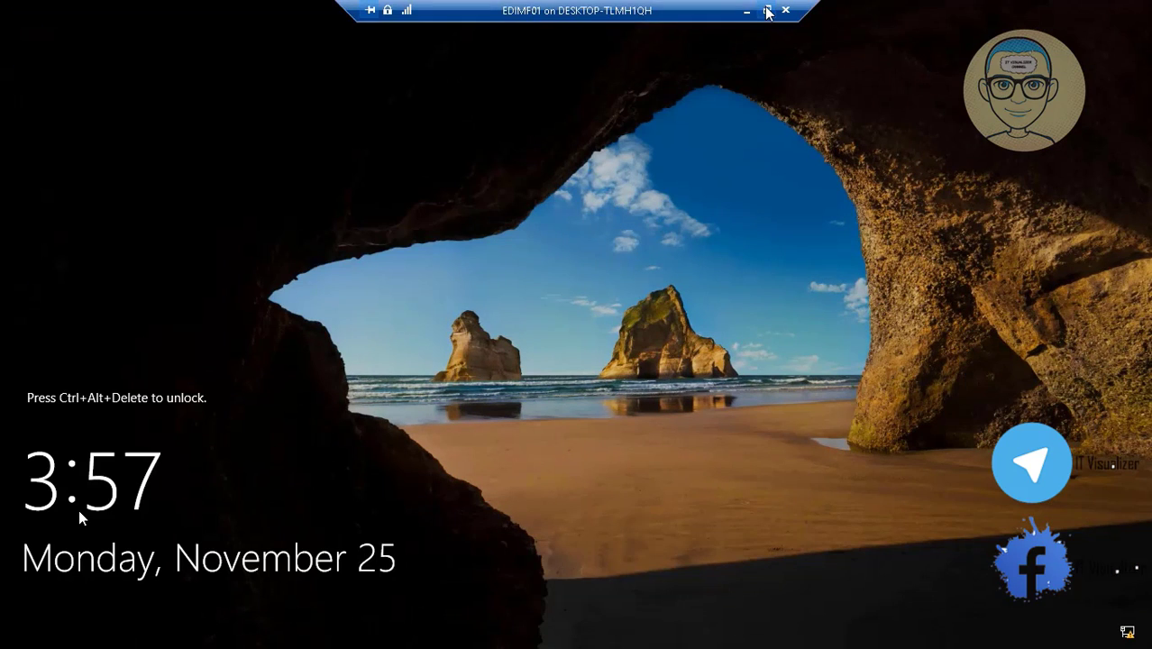
left_click(765, 10)
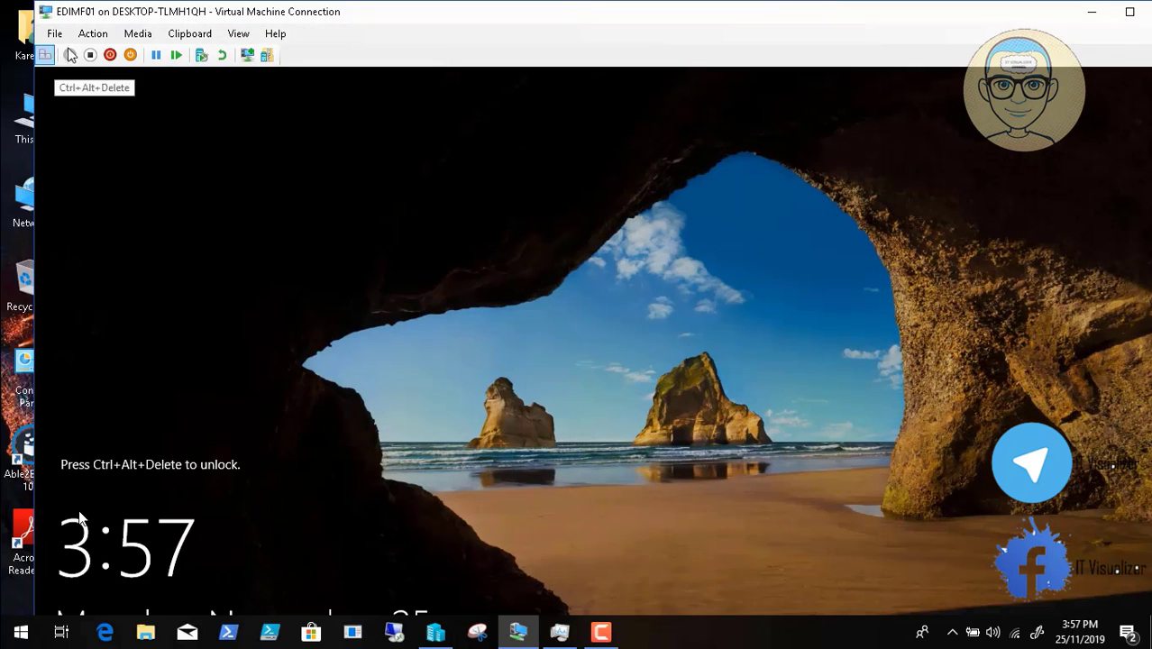
left_click(239, 36)
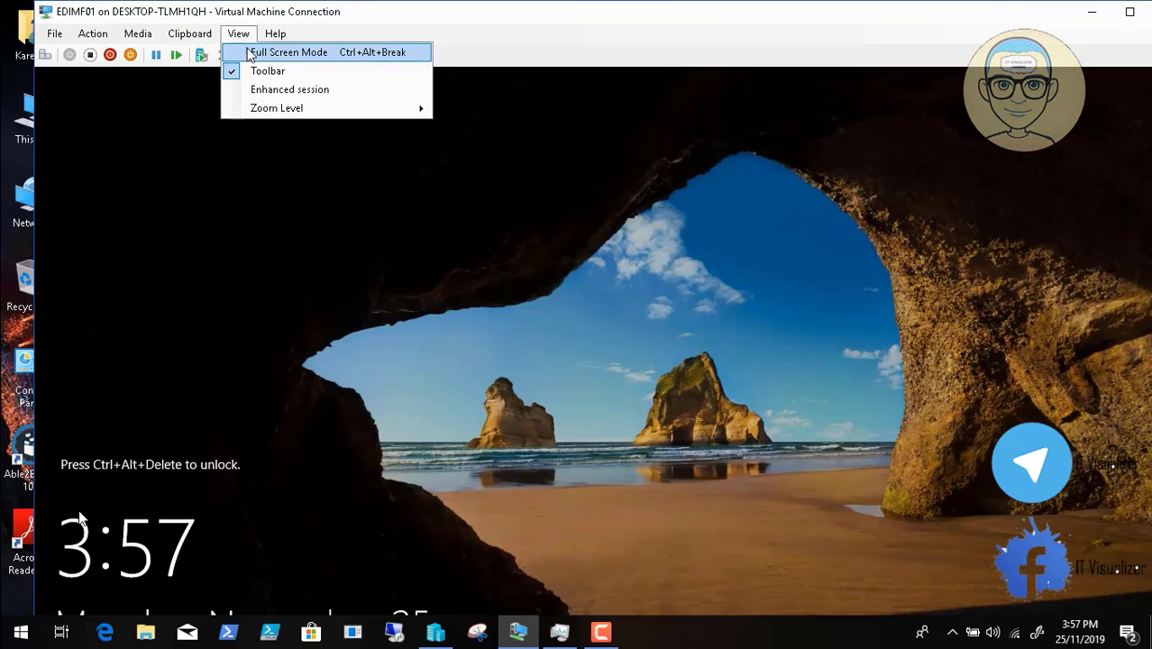
left_click(250, 53)
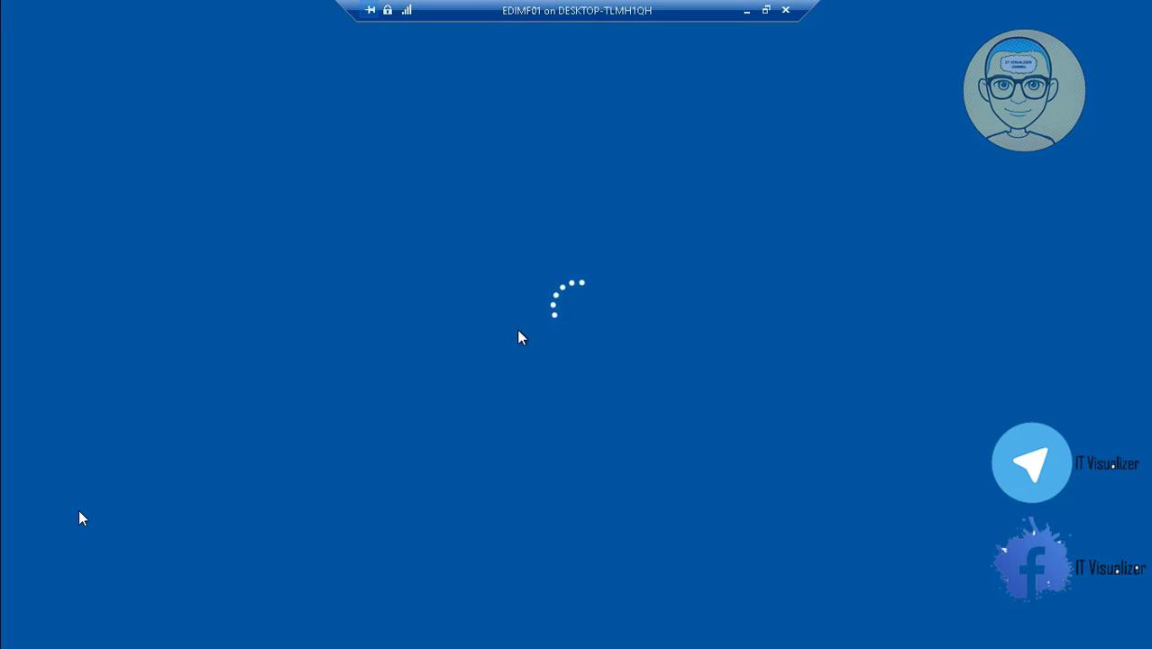
- Enter the account password at the sign-in screen to log back in
type("p")
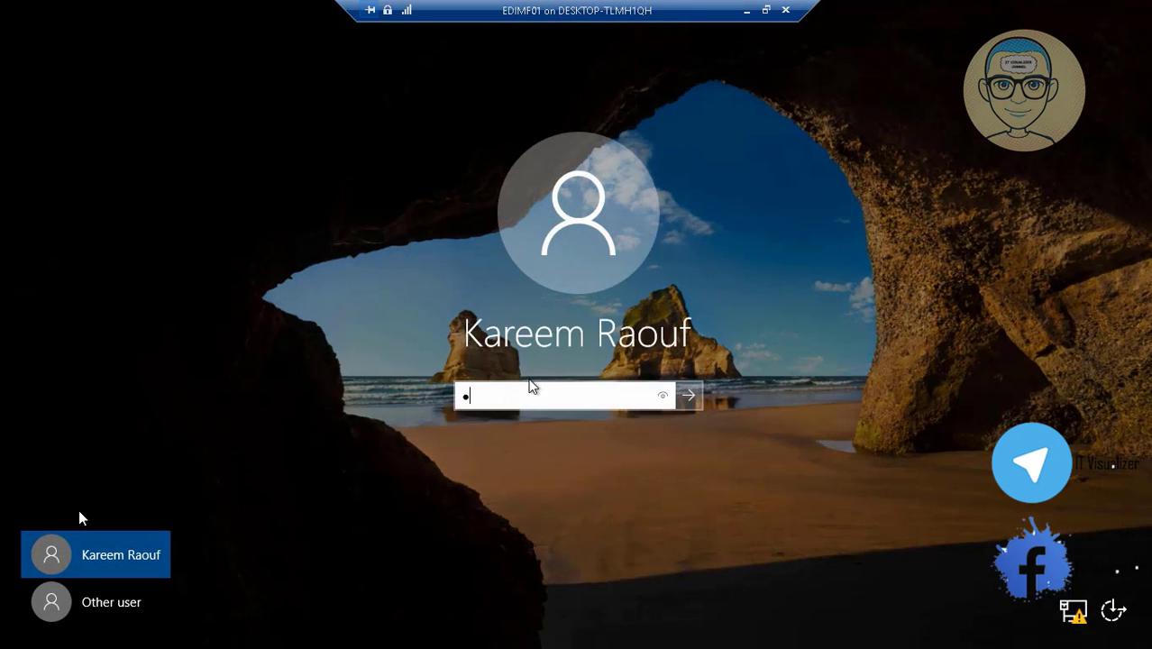
type("assword1")
key("Return")
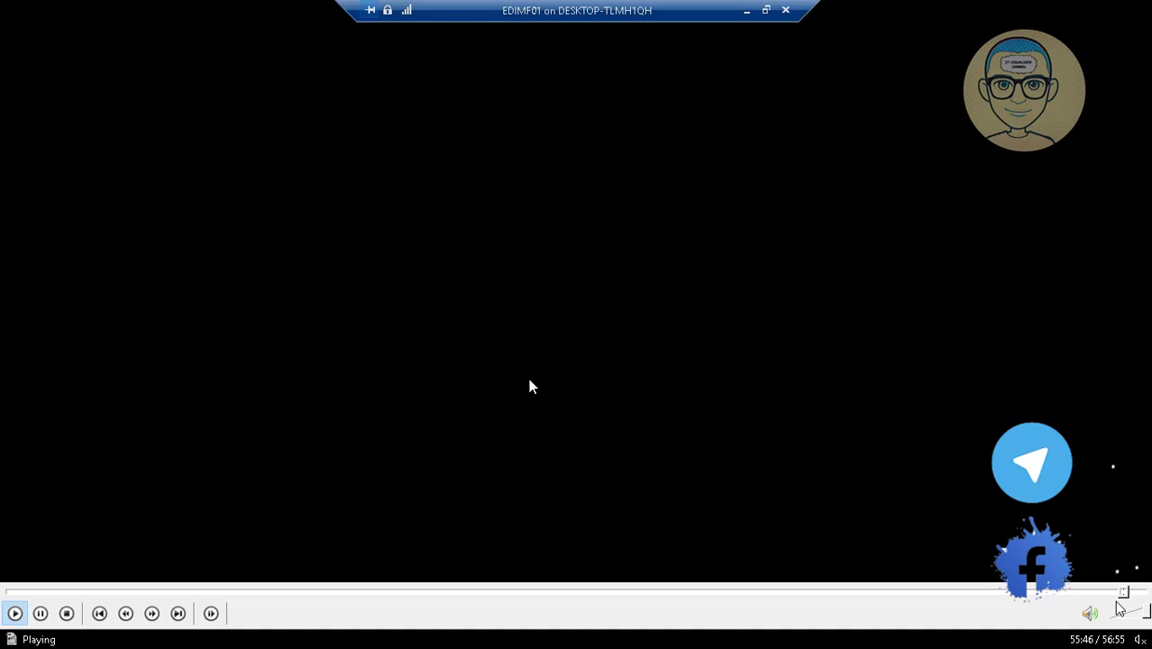
- Skip Video2.mp4 to its 56:55 end and close the media player
left_click(1128, 593)
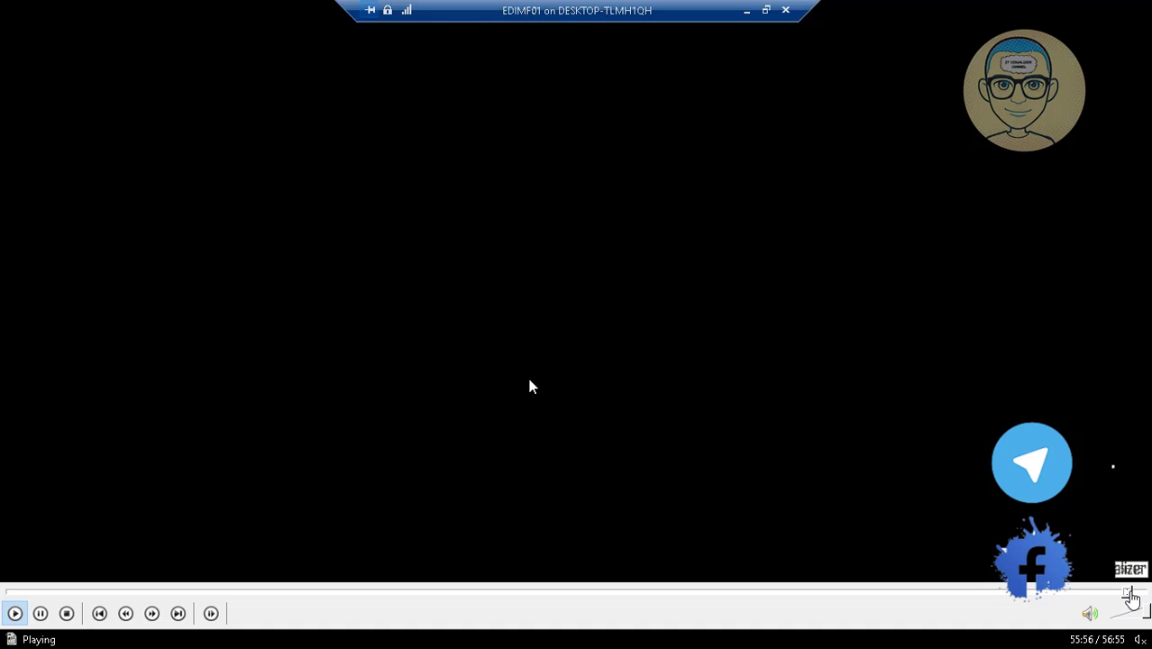
left_click(1131, 592)
left_click(1136, 591)
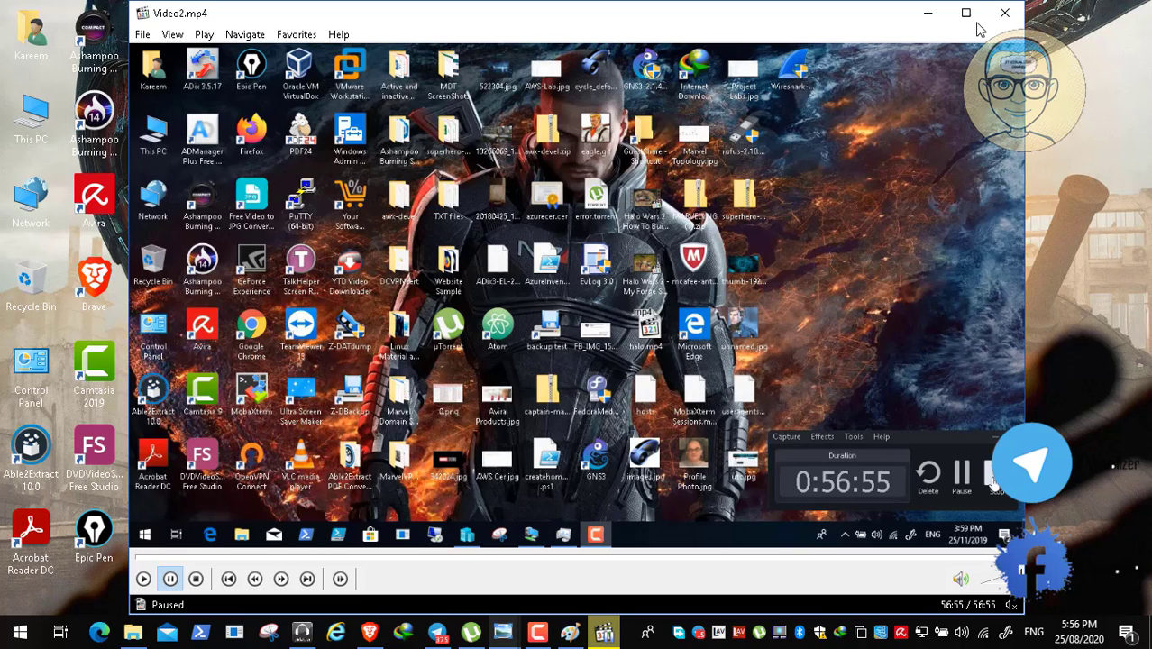
left_click(1004, 13)
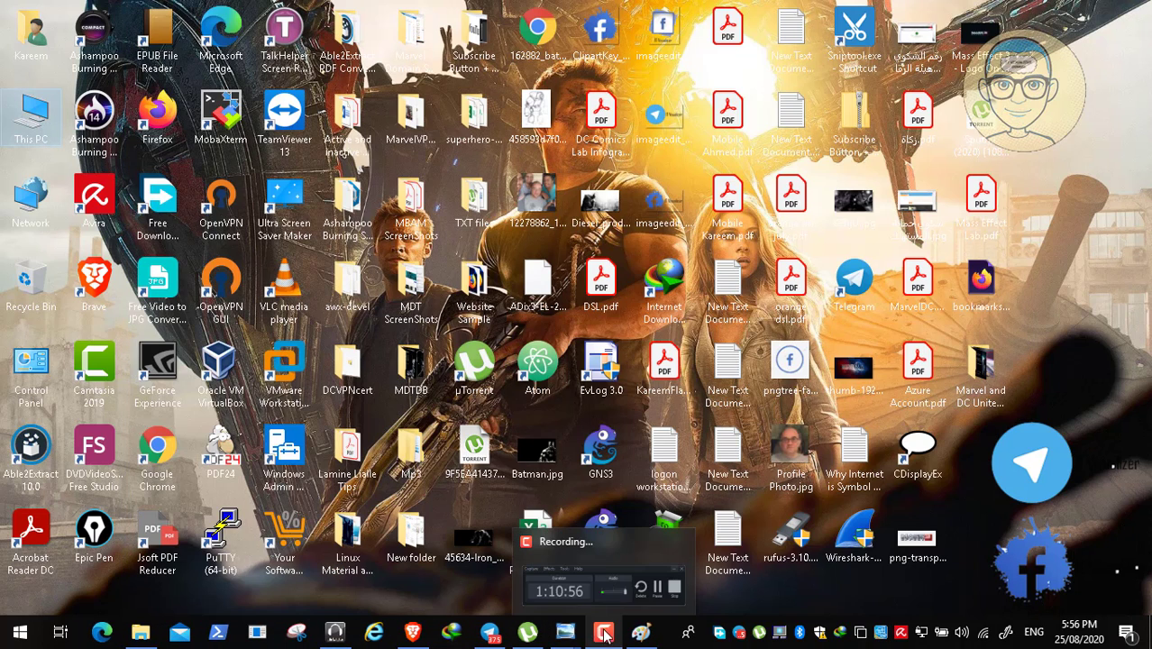